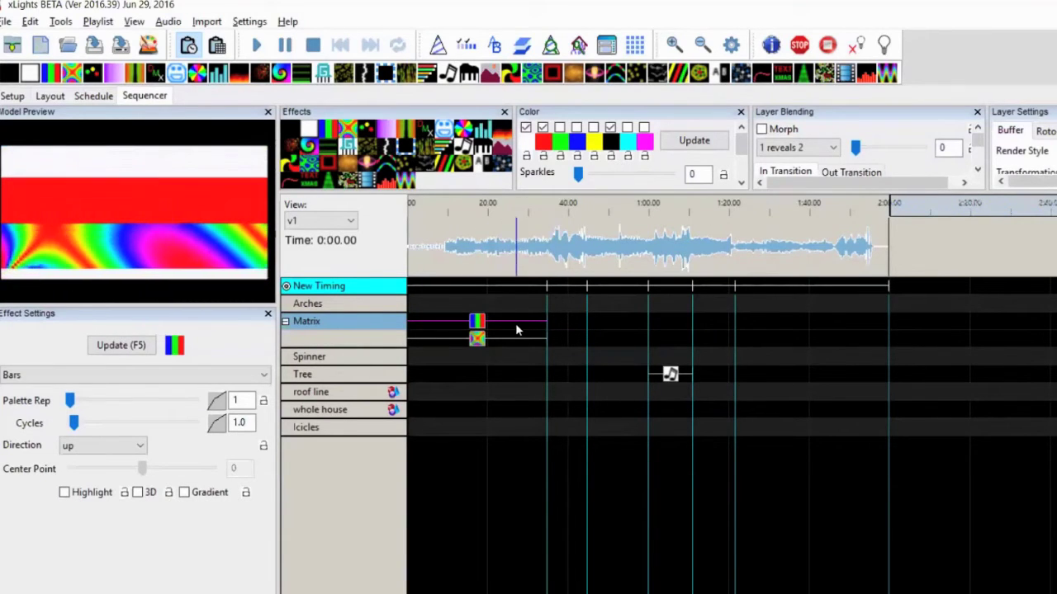
Step: Save the stacked Bars and Butterfly effects on Matrix's first timing segment as a new effect preset named fff
left_click_drag(520, 322, 512, 349)
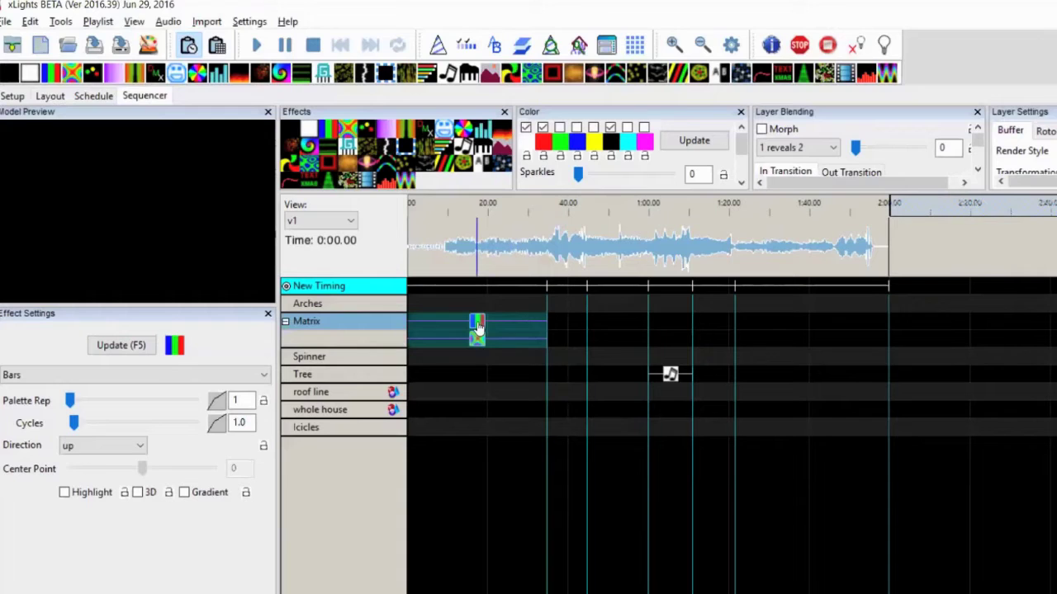
right_click(478, 326)
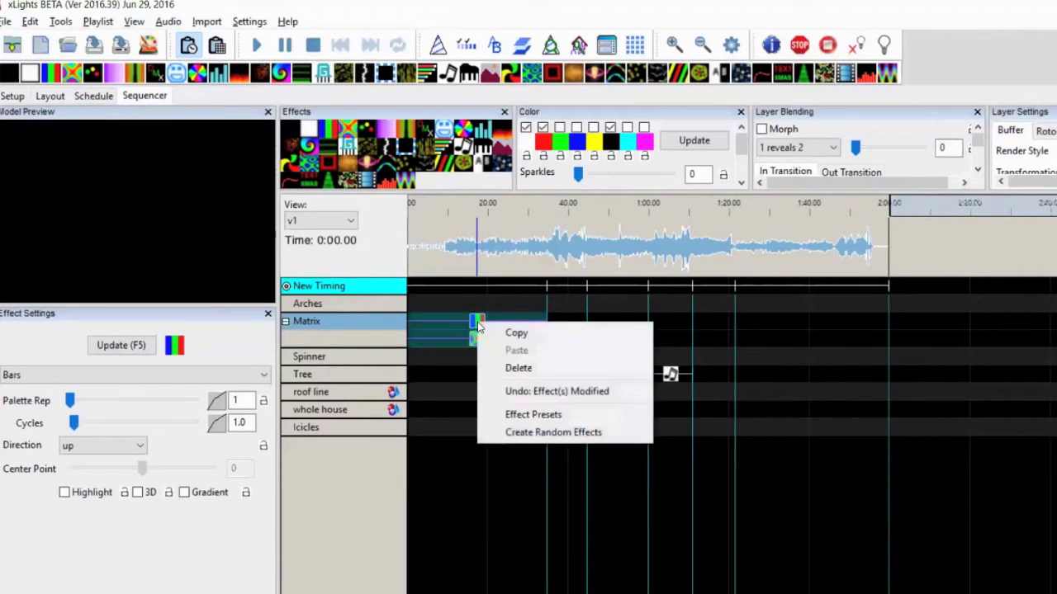
left_click(543, 414)
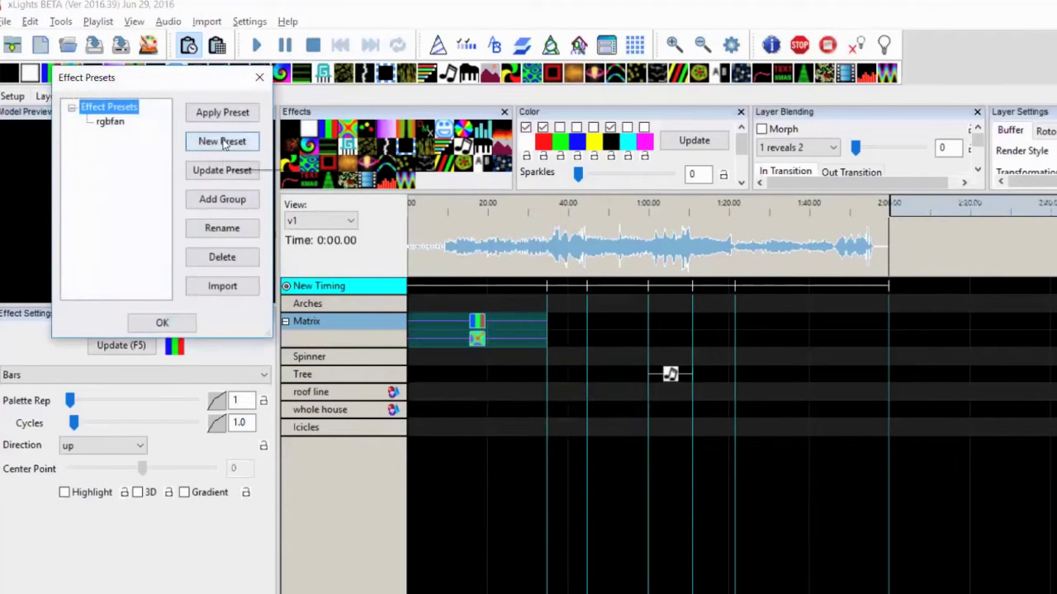
left_click(222, 142)
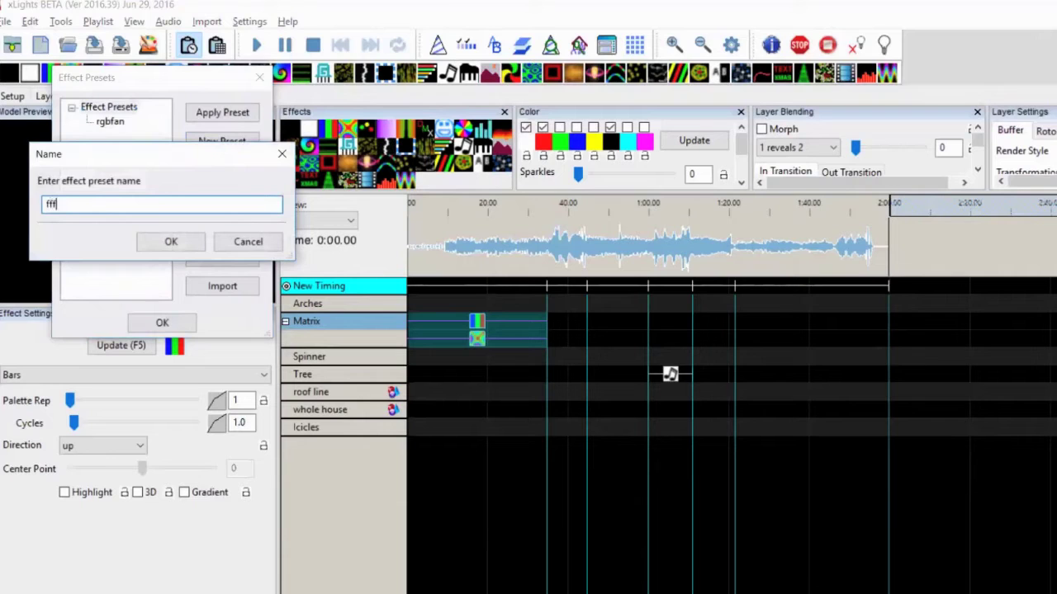
type("fff")
key("Return")
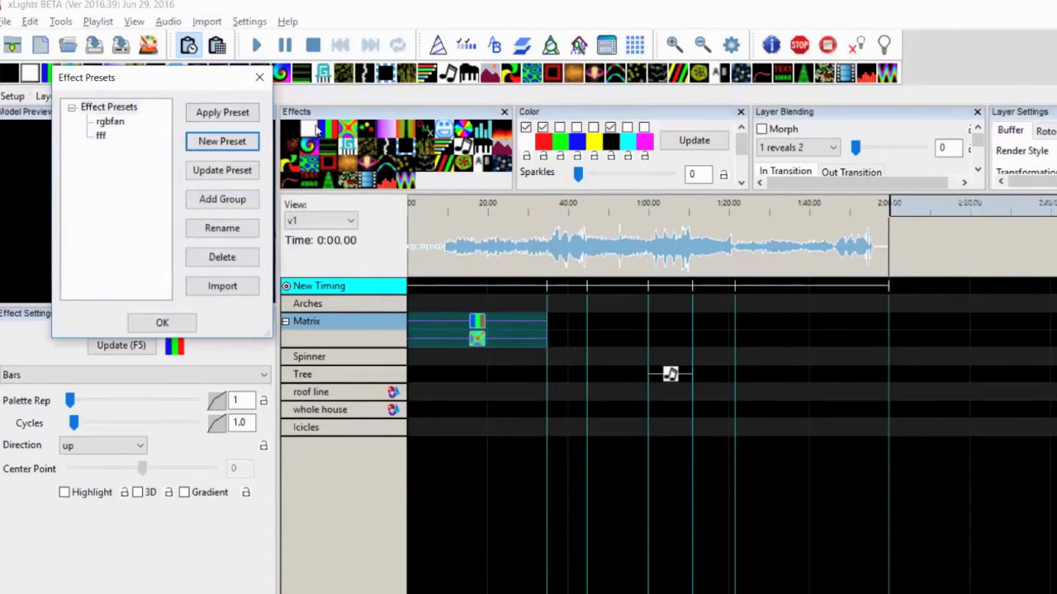
Step: Apply the fff preset to the last timing segment on Matrix's upper layer
left_click(777, 321)
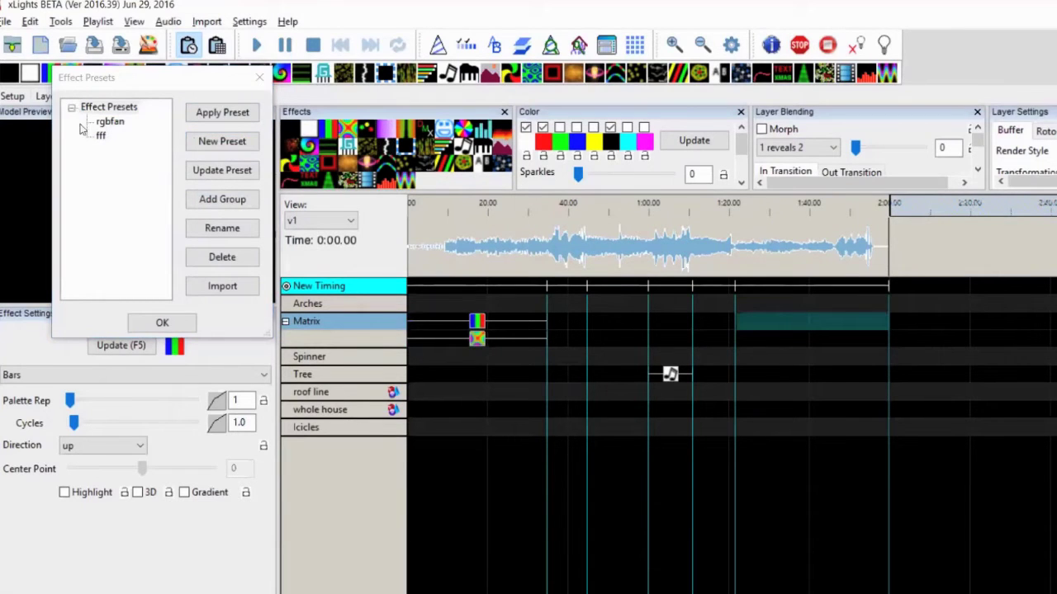
double_click(102, 137)
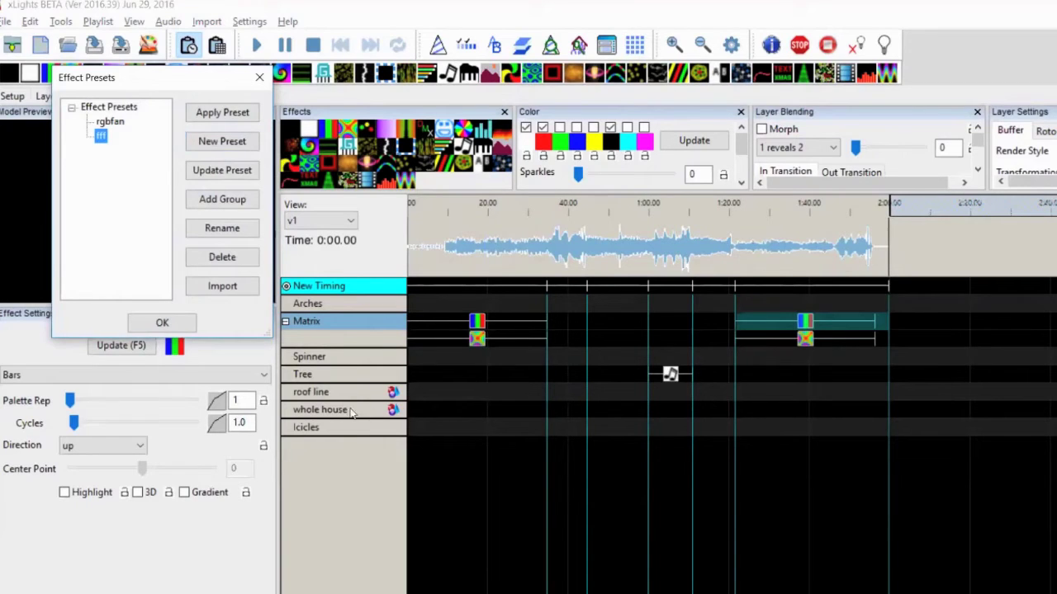
Step: Insert a layer below the Tree row and apply the fff preset to Tree's first timing segment
right_click(343, 376)
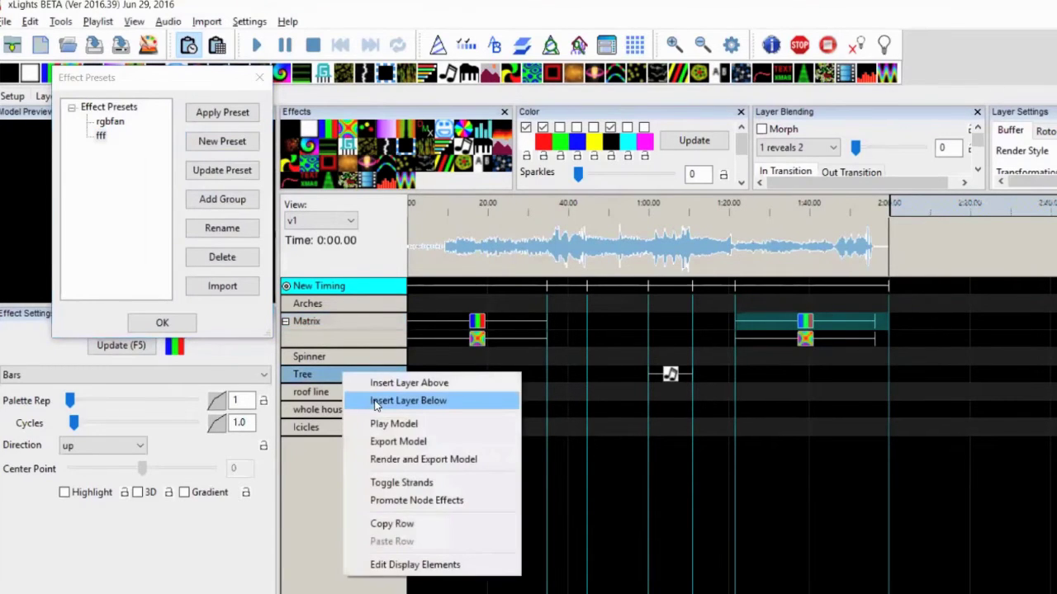
left_click(408, 401)
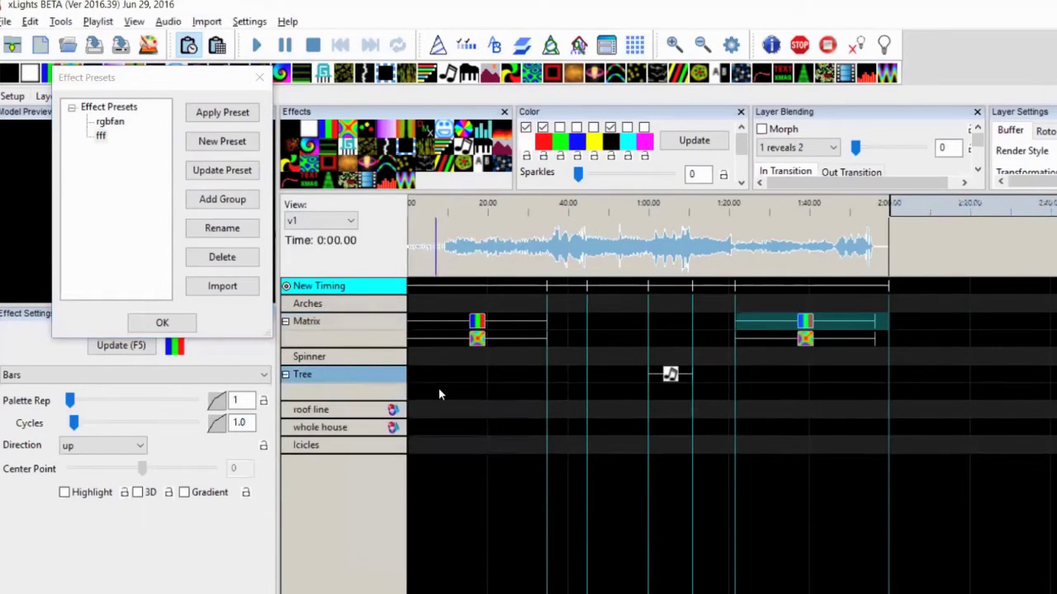
left_click(502, 376)
double_click(101, 135)
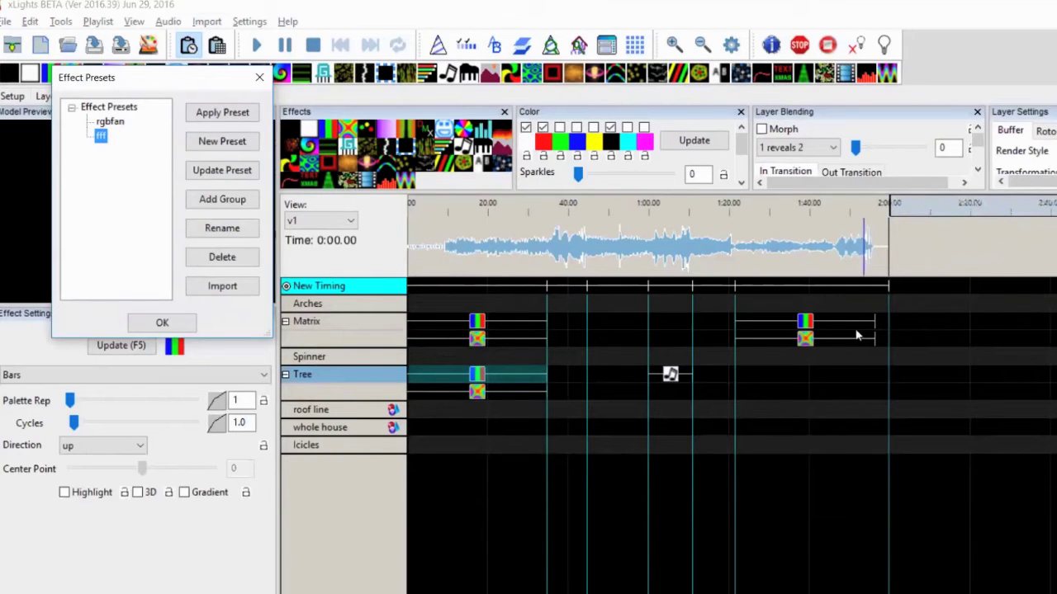
Step: Extend the Butterfly and Bars effects in Matrix's last segment to the 2:00 timing mark and close the effect presets
left_click(805, 339)
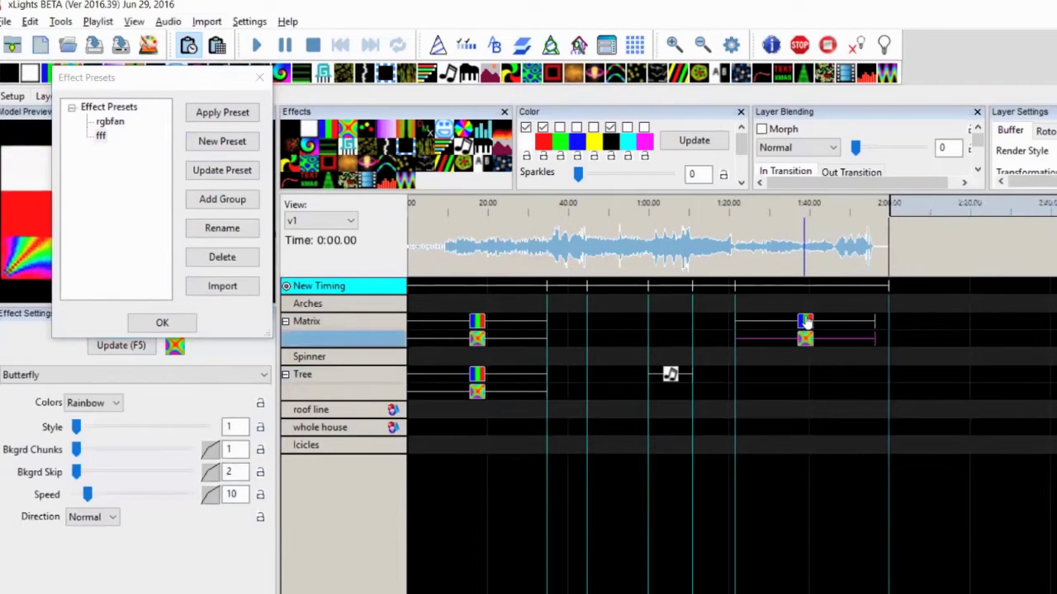
left_click(805, 322)
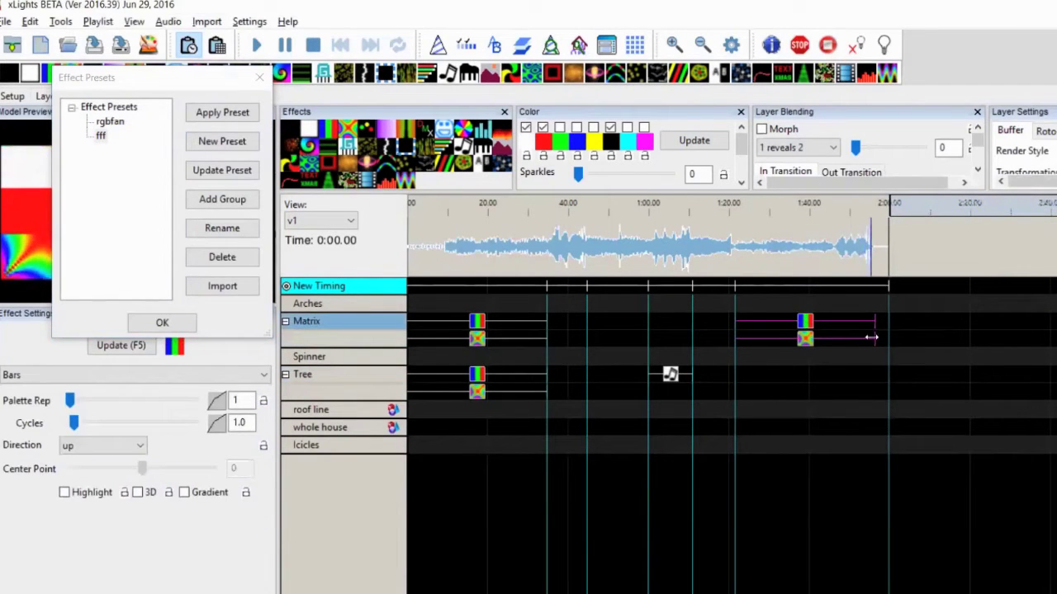
left_click_drag(874, 339, 875, 338)
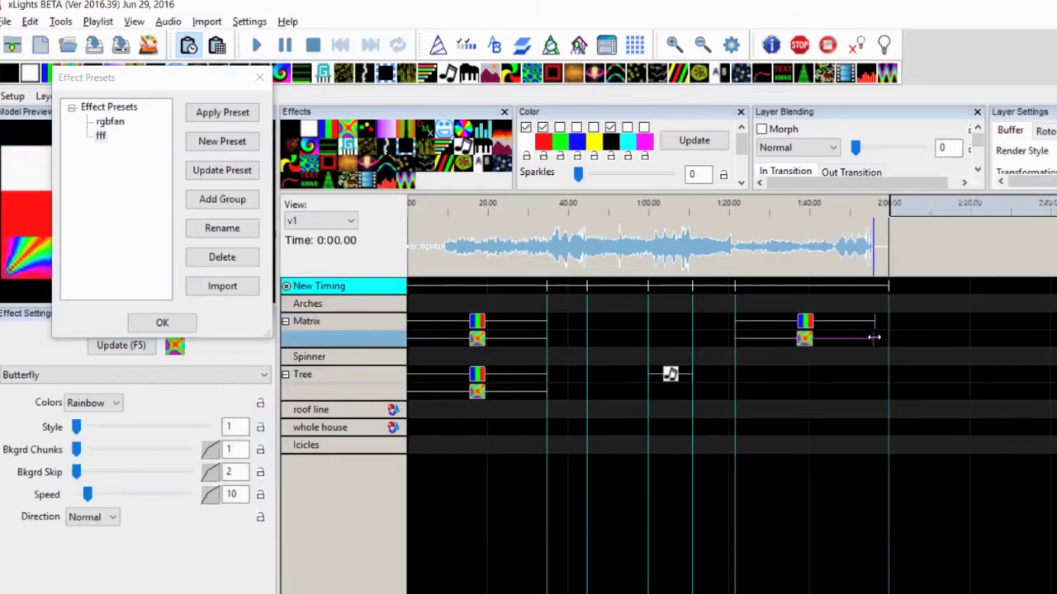
left_click(805, 326)
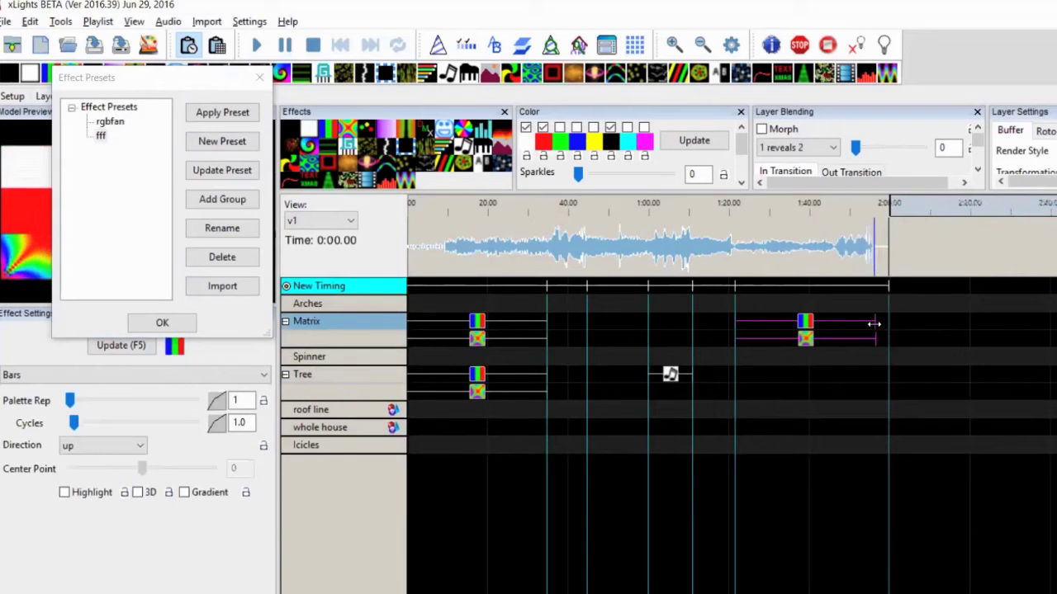
mouse_move(873, 325)
left_mouse_down()
mouse_move(888, 321)
mouse_move(877, 323)
left_mouse_up()
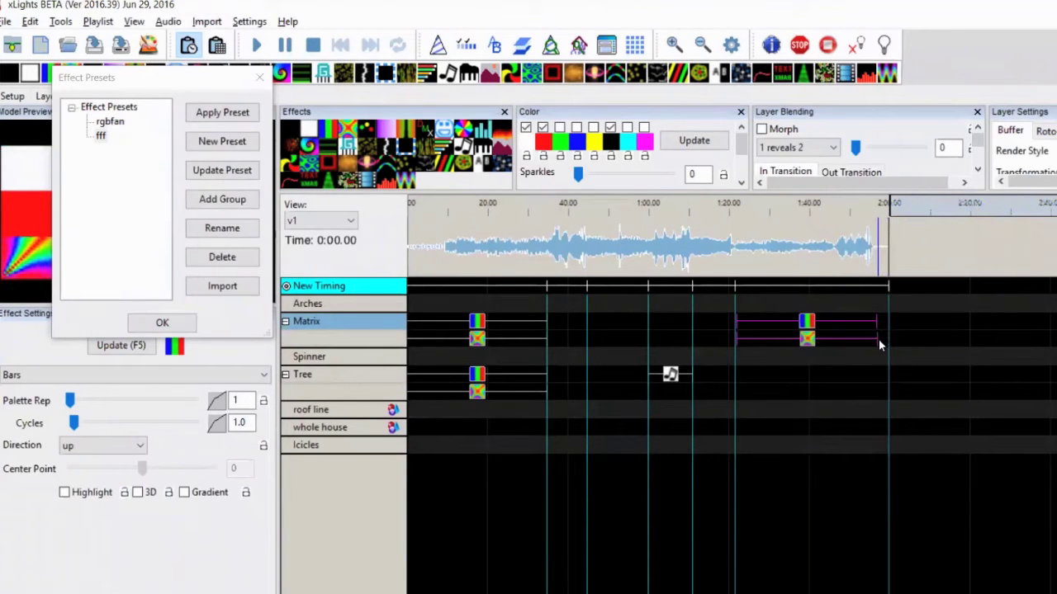
left_click(876, 339)
left_click_drag(876, 339, 886, 340)
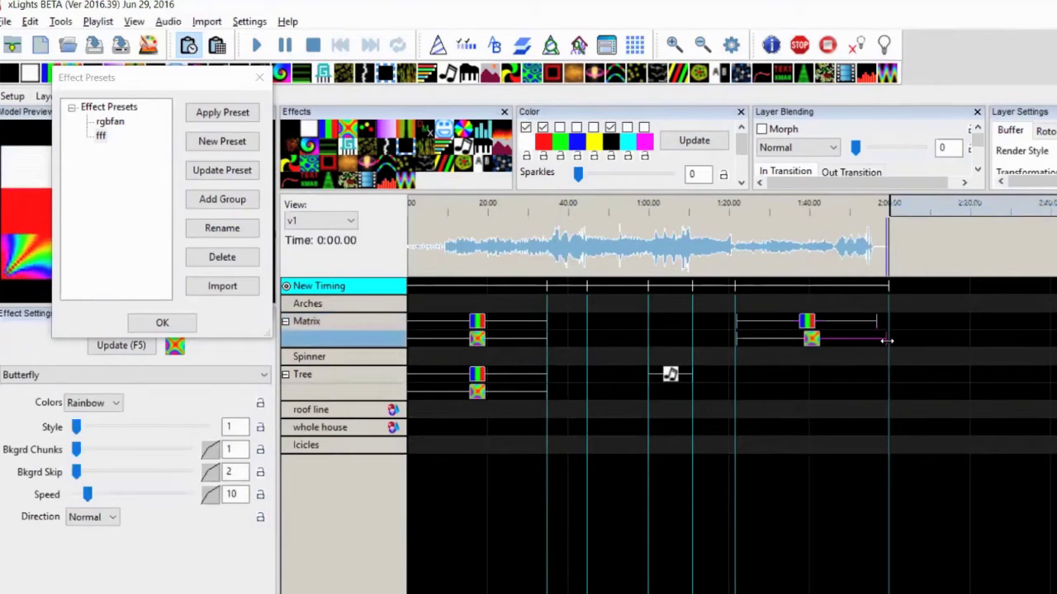
left_click_drag(878, 322, 889, 322)
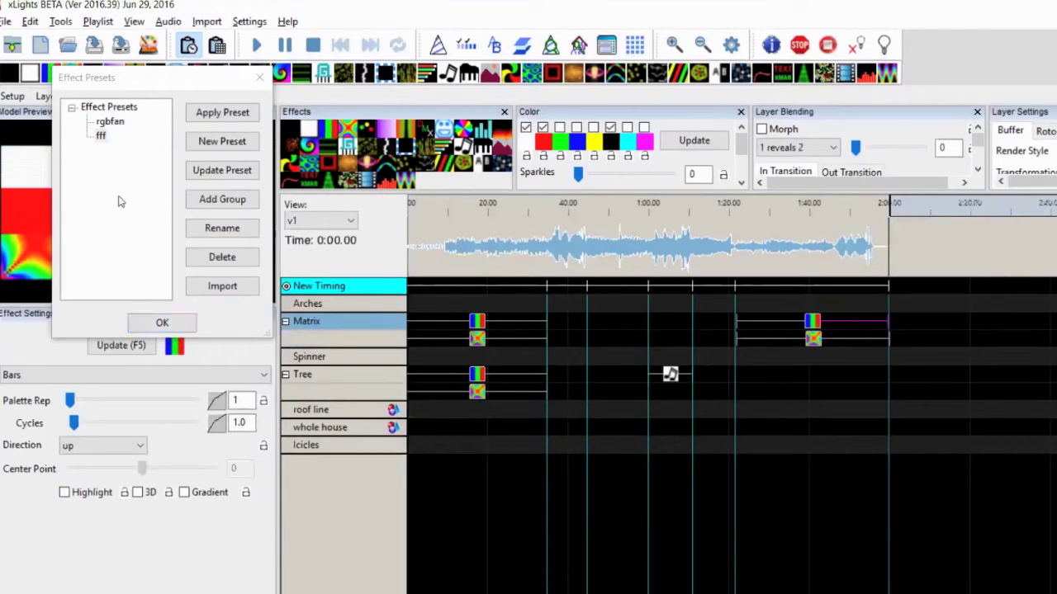
left_click(163, 324)
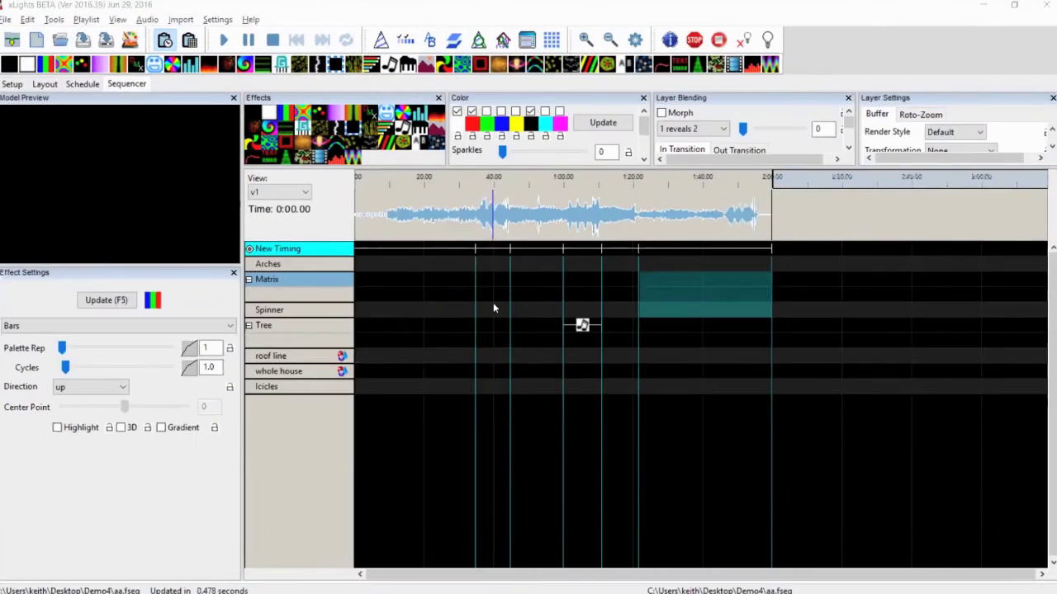
Step: Place a DMX effect on the Icicles row in the first timing segment
left_click(448, 444)
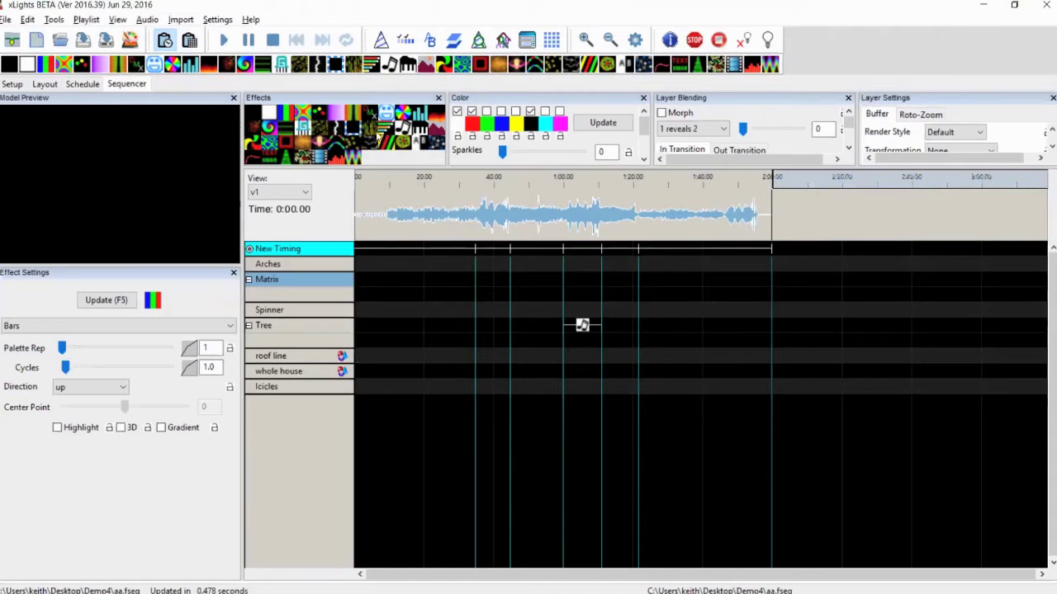
left_click_drag(366, 113, 410, 387)
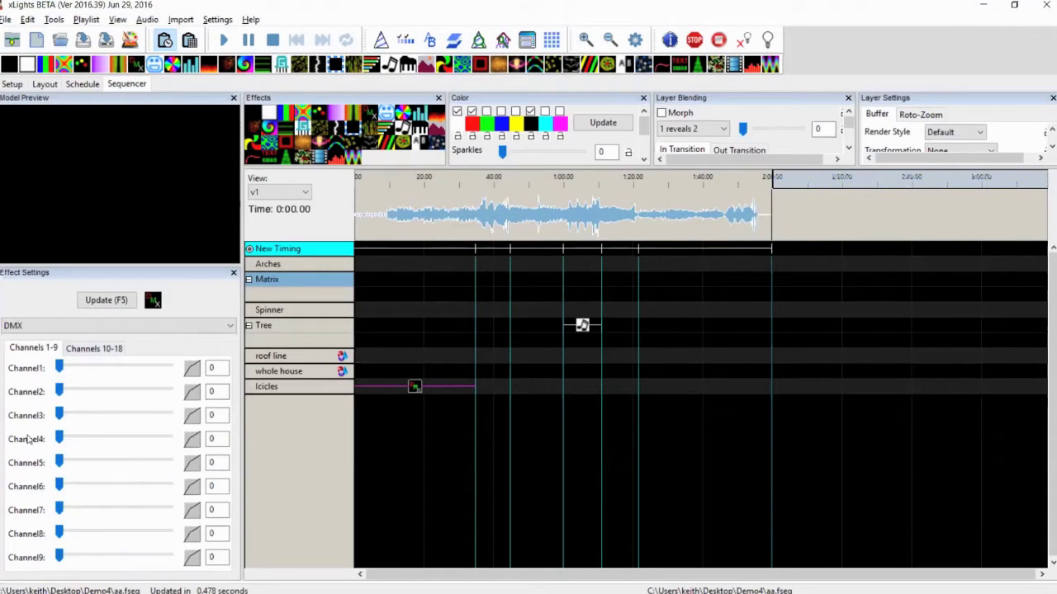
Step: Expand the Icicles model into its individual node rows and check Node 1 for further sublevels
double_click(317, 389)
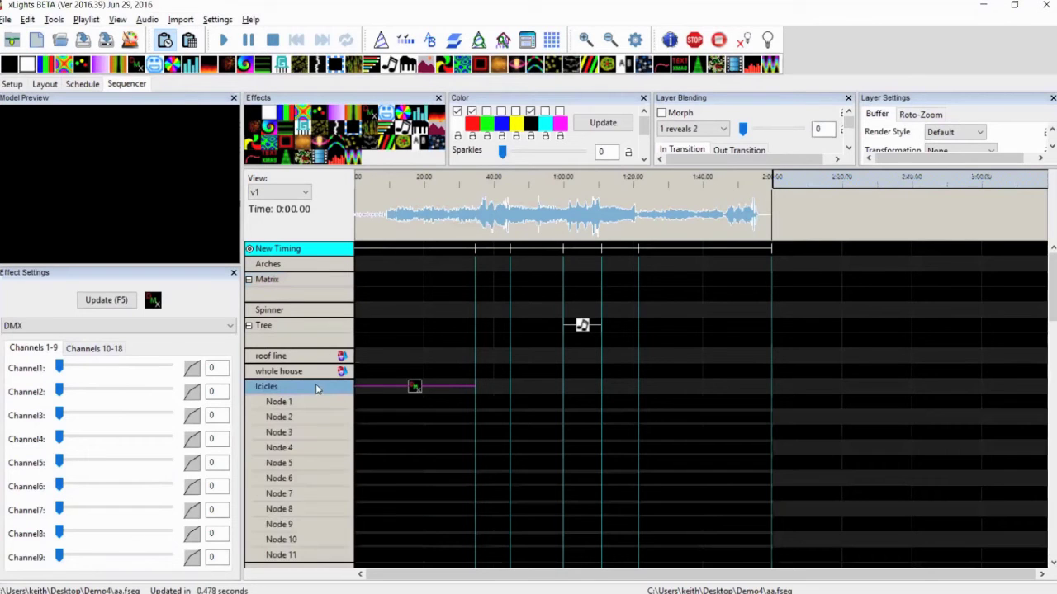
left_click(309, 401)
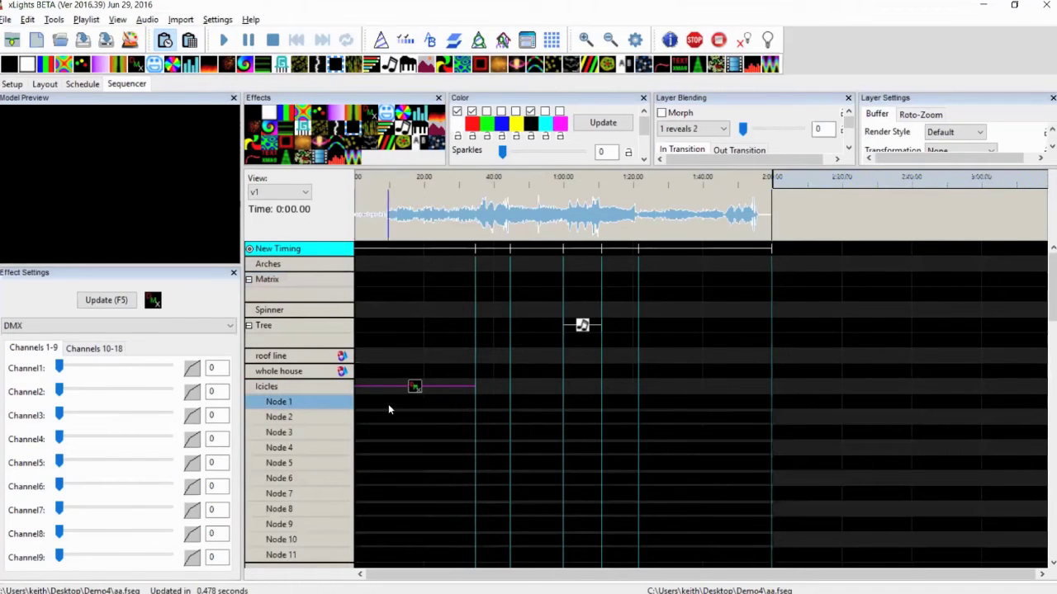
left_click(388, 405)
double_click(324, 407)
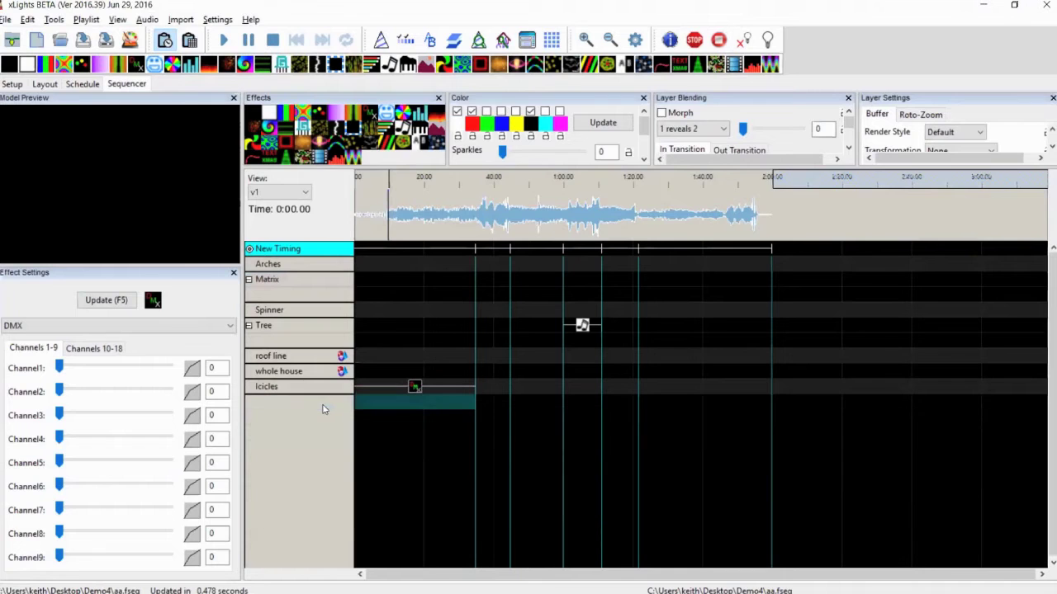
double_click(277, 389)
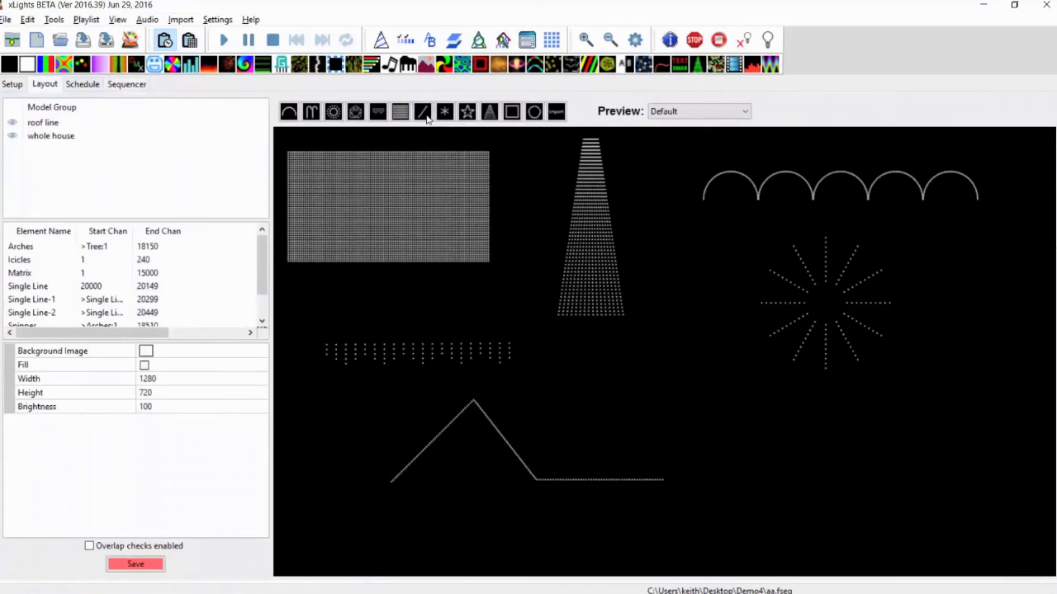
Step: In the layout, draw a short Single Line model above the flat roof line and set its Nodes/String to 5
left_click(421, 111)
left_click_drag(657, 407, 625, 409)
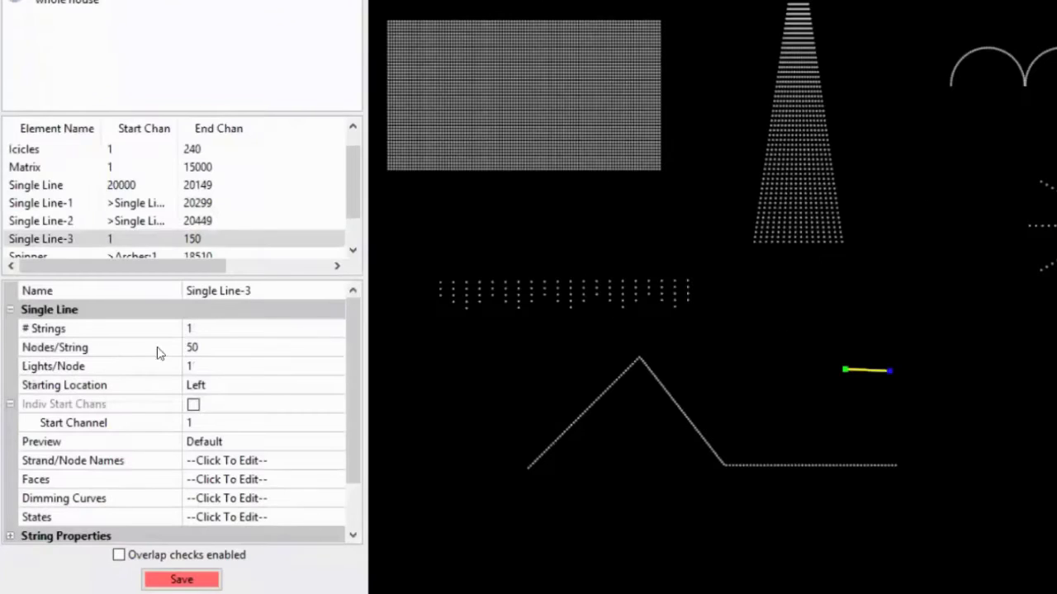
left_click(203, 346)
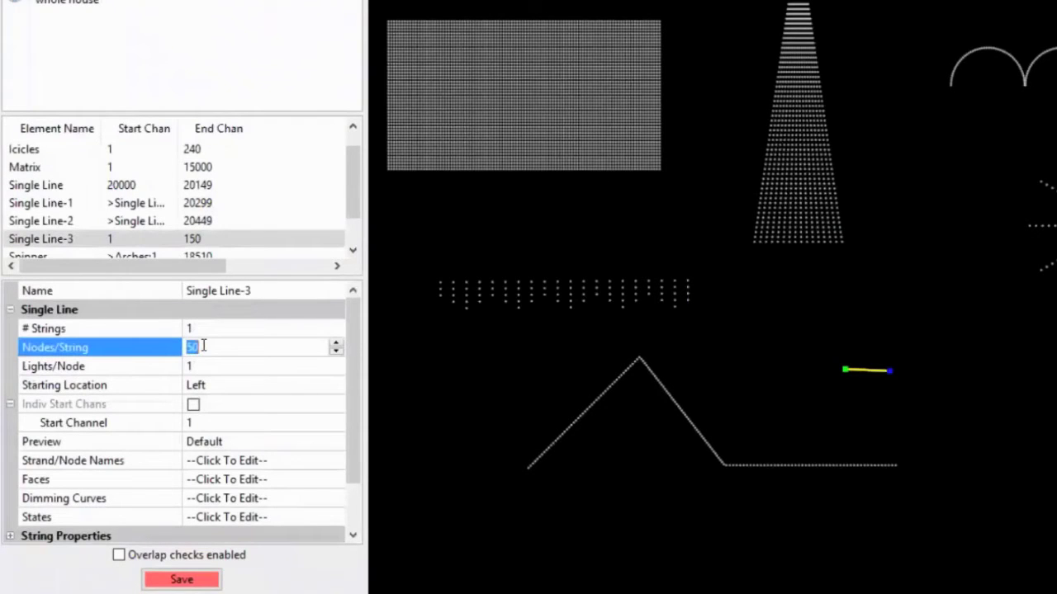
type("5")
key("Return")
Step: Edit the new single line's strand and node names, entering names for the first three nodes, including spin x
left_click(221, 462)
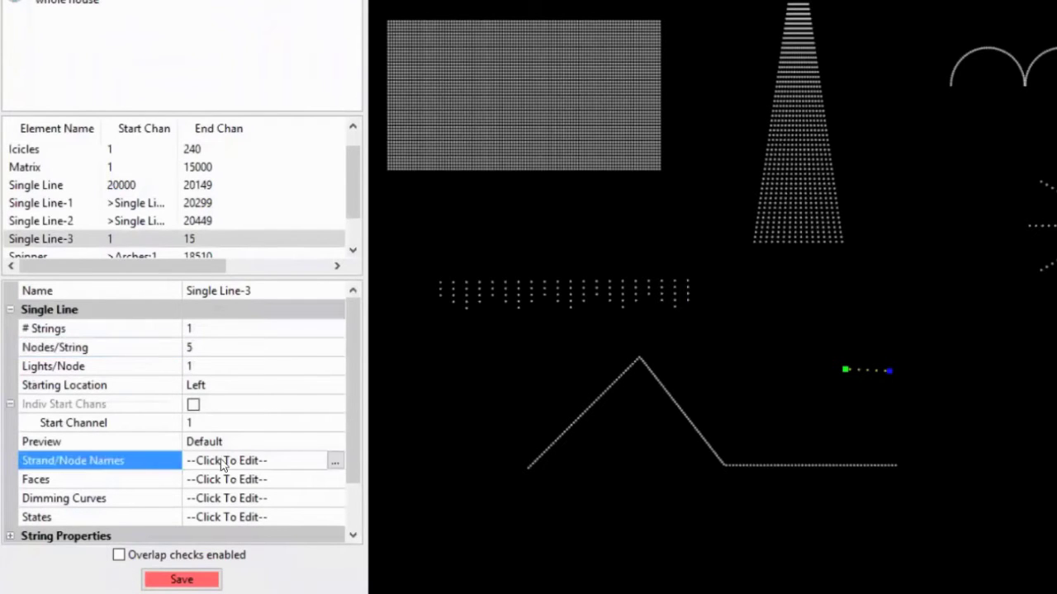
left_click(336, 461)
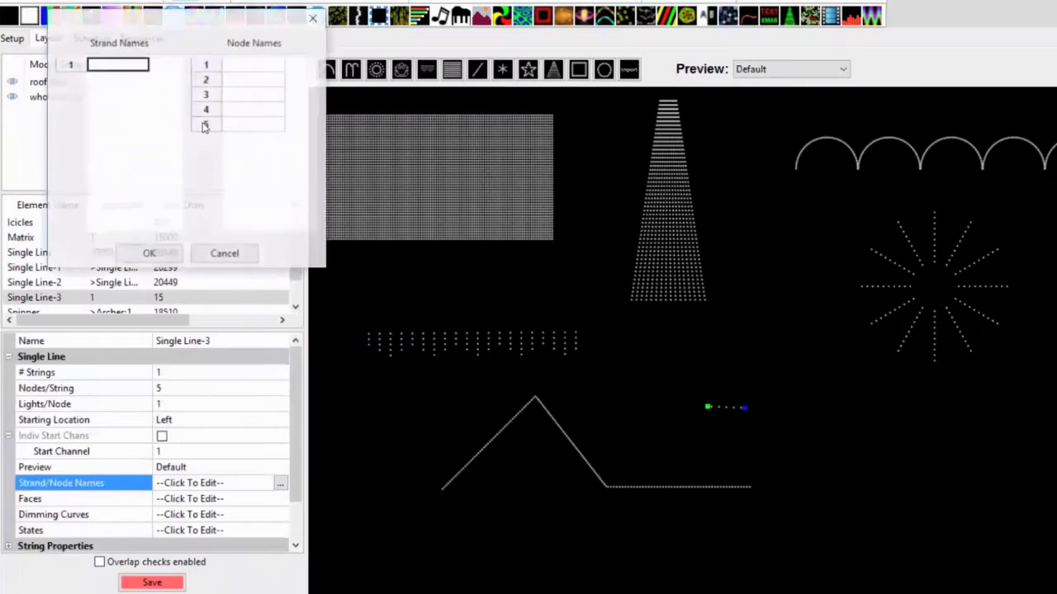
left_click(243, 69)
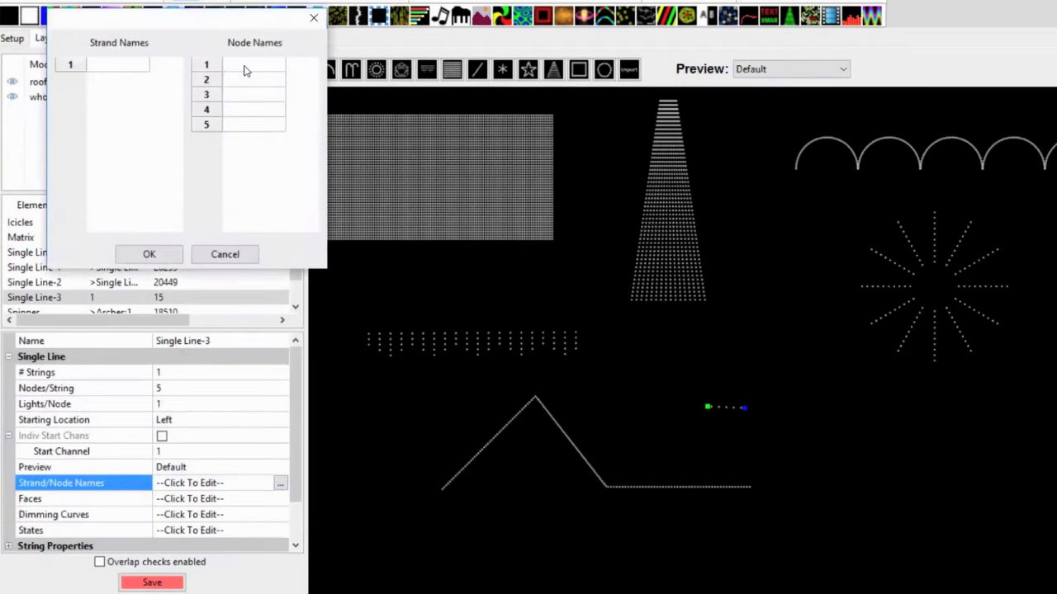
type("sm")
left_click(241, 83)
type("smoke")
key("BackSpace")
key("BackSpace")
key("BackSpace")
type("spin x")
key("Return")
type("sp")
key("Return")
Step: Name node 4 strobe and node 5 spin z, and accept the node names
left_click(240, 112)
type("strobe")
key("Return")
left_click(237, 128)
type("spin z")
left_click(151, 254)
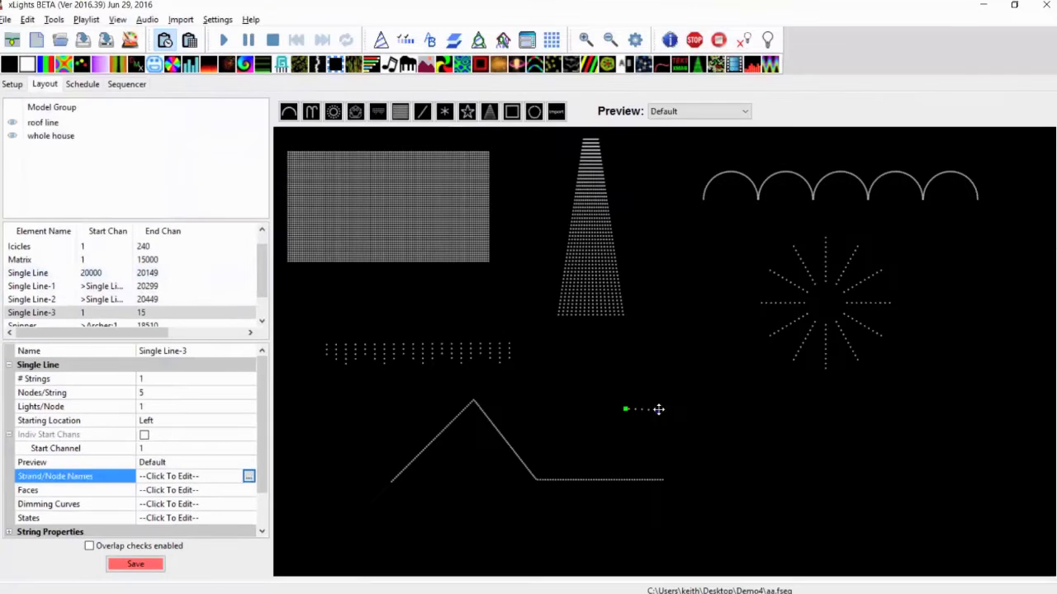
Step: Move the five-node single line out of the Default preview, save the layout and return to the sequencer
left_click_drag(658, 409, 660, 405)
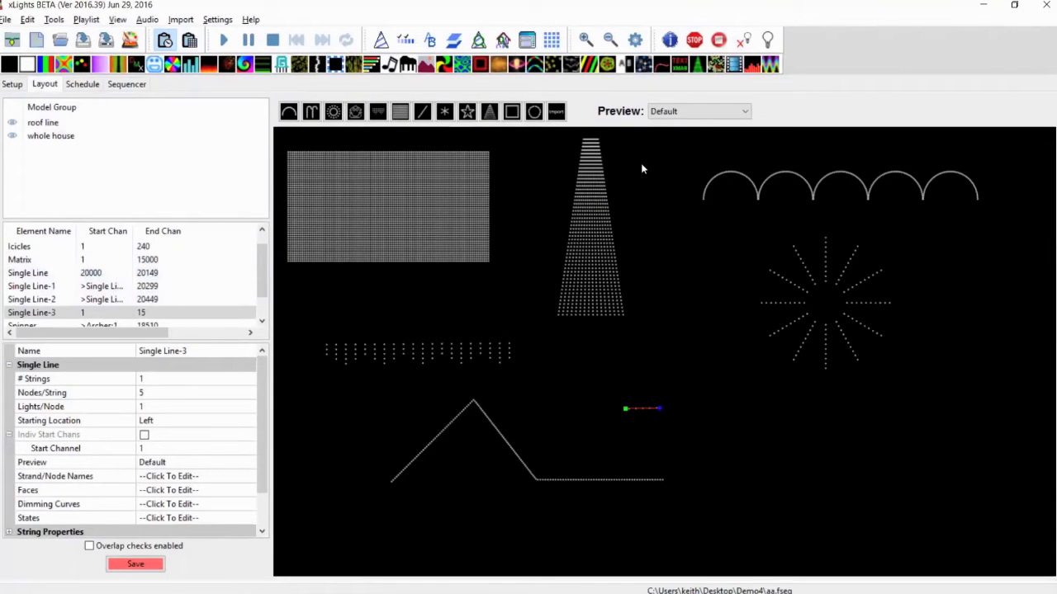
left_click(176, 467)
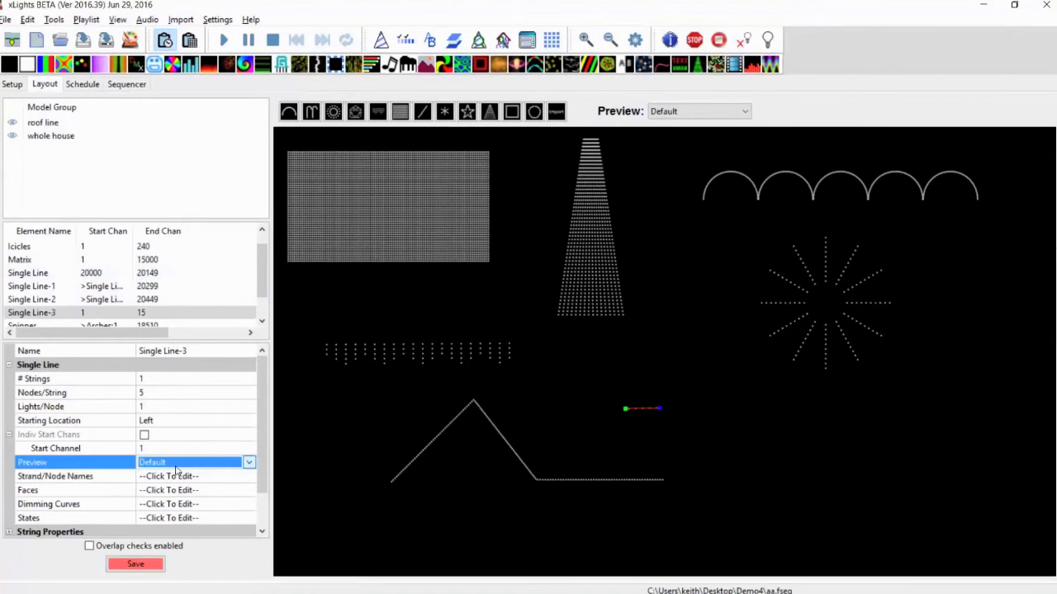
left_click(248, 464)
key("Down")
key("Down")
key("Return")
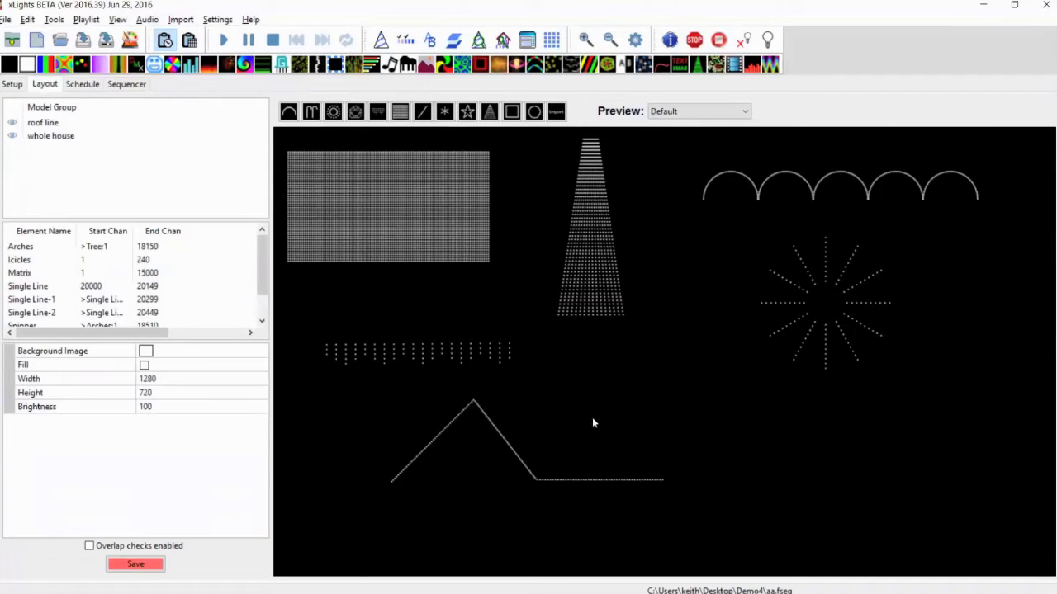
left_click(135, 563)
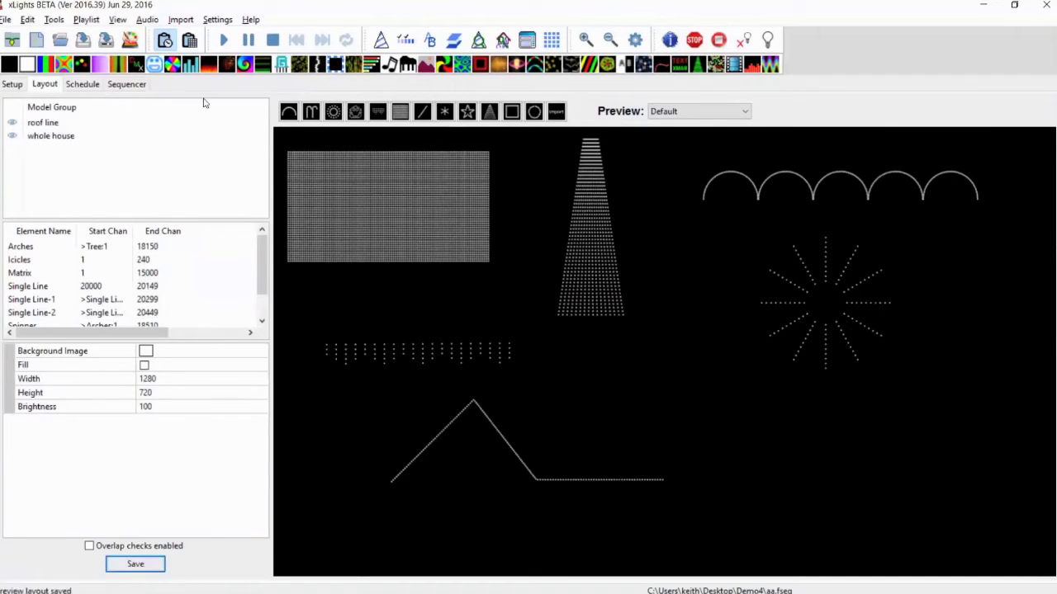
left_click(124, 84)
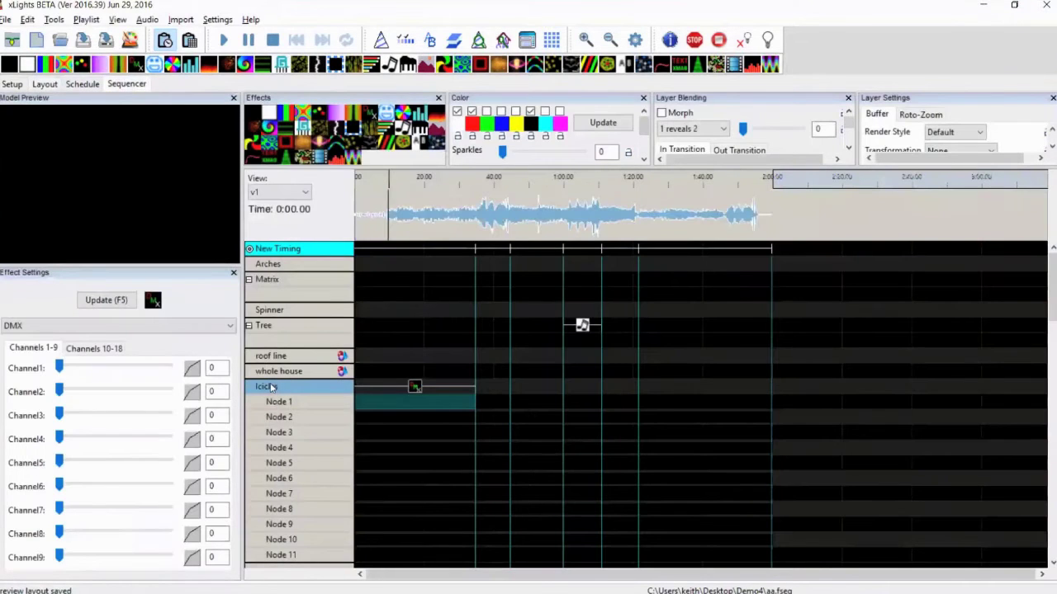
Step: Collapse the Icicles node rows and add the Single Line-3 model to the v1 view's display elements
double_click(271, 387)
right_click(271, 387)
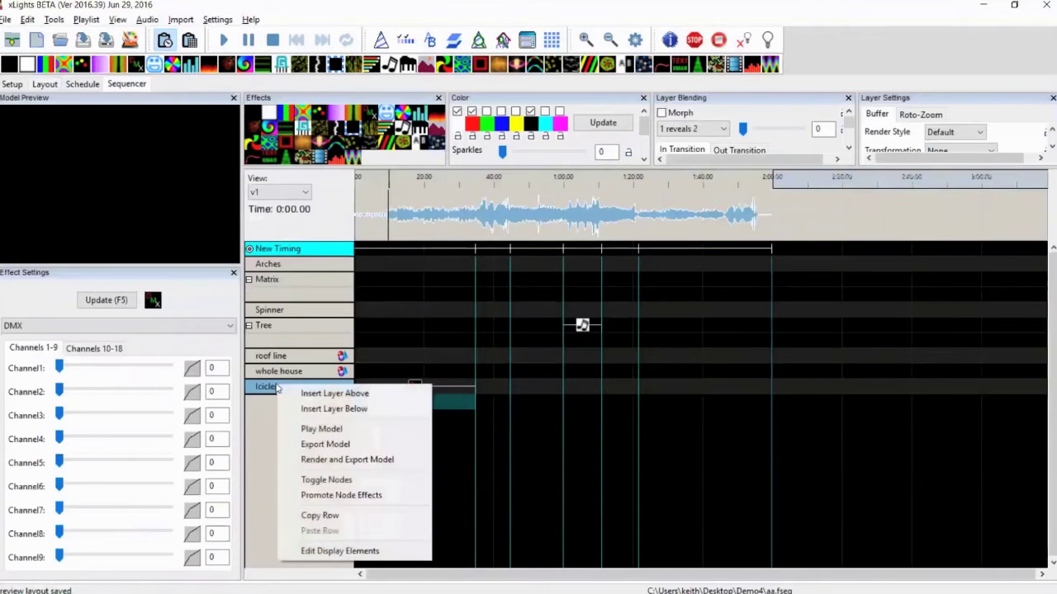
left_click(313, 551)
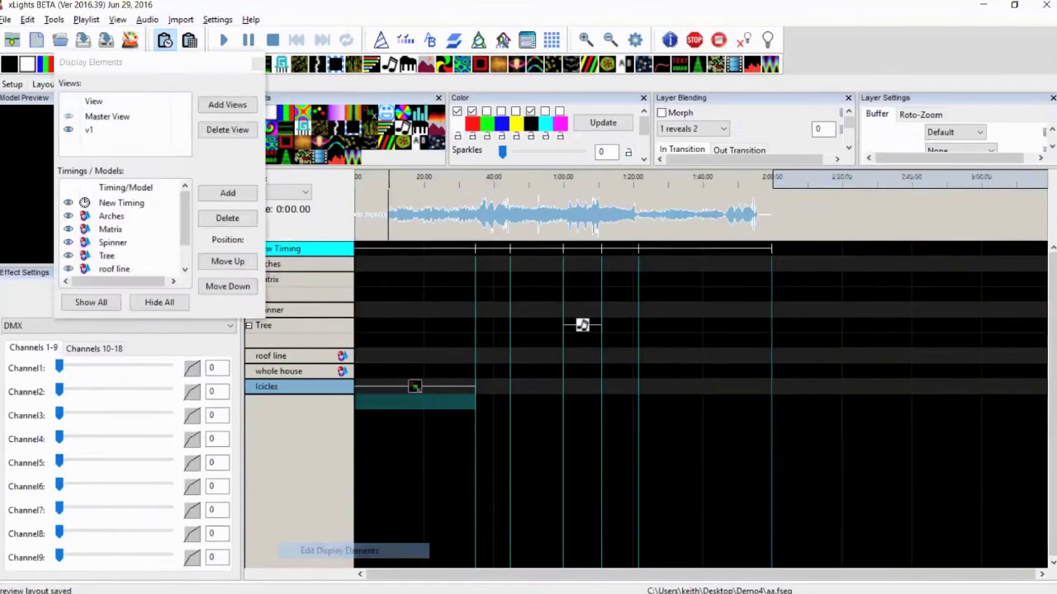
left_click(238, 192)
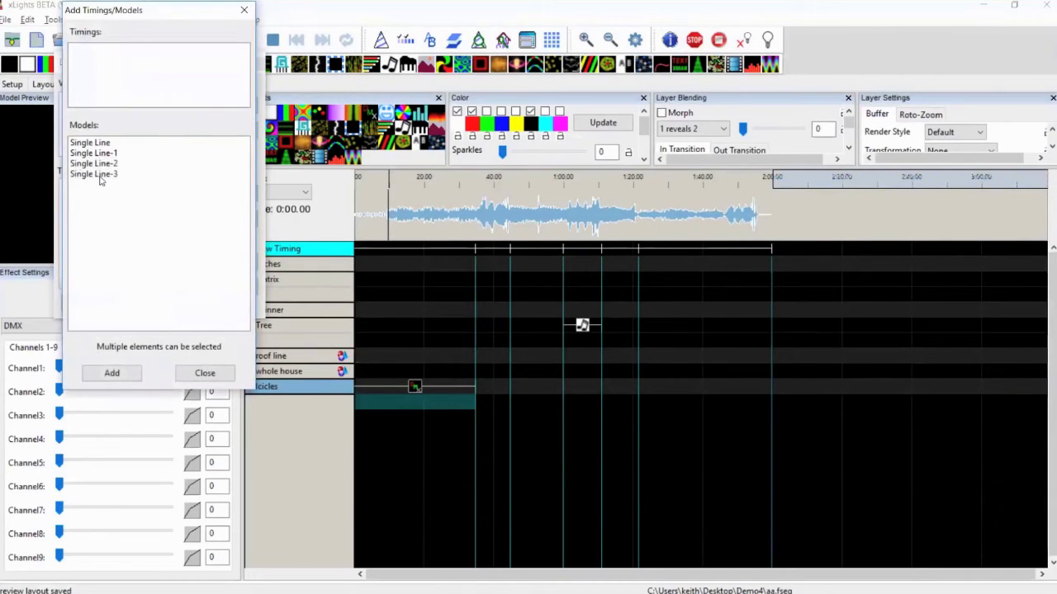
left_click(100, 175)
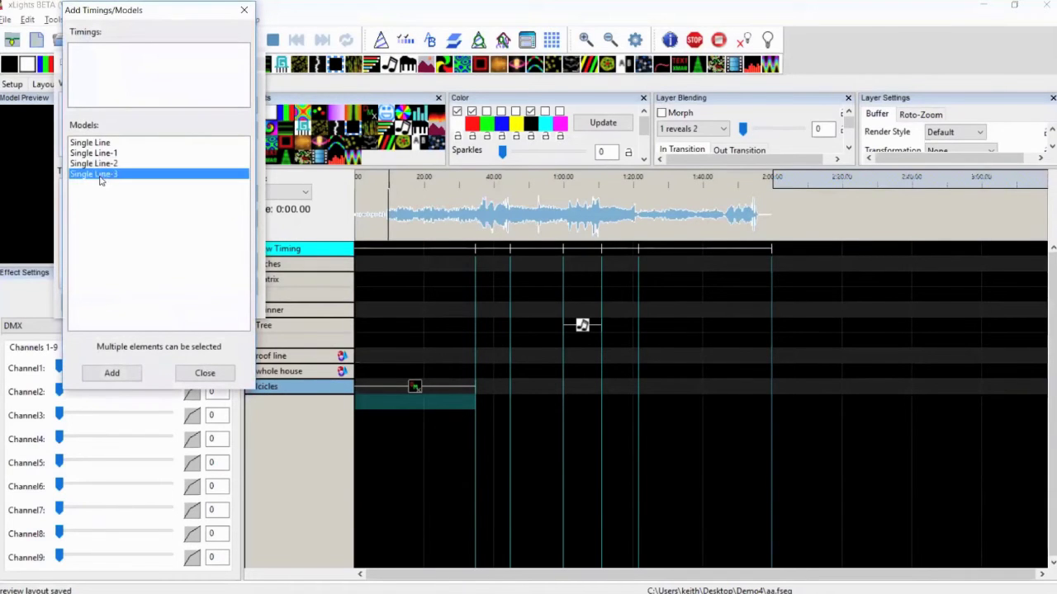
left_click(112, 374)
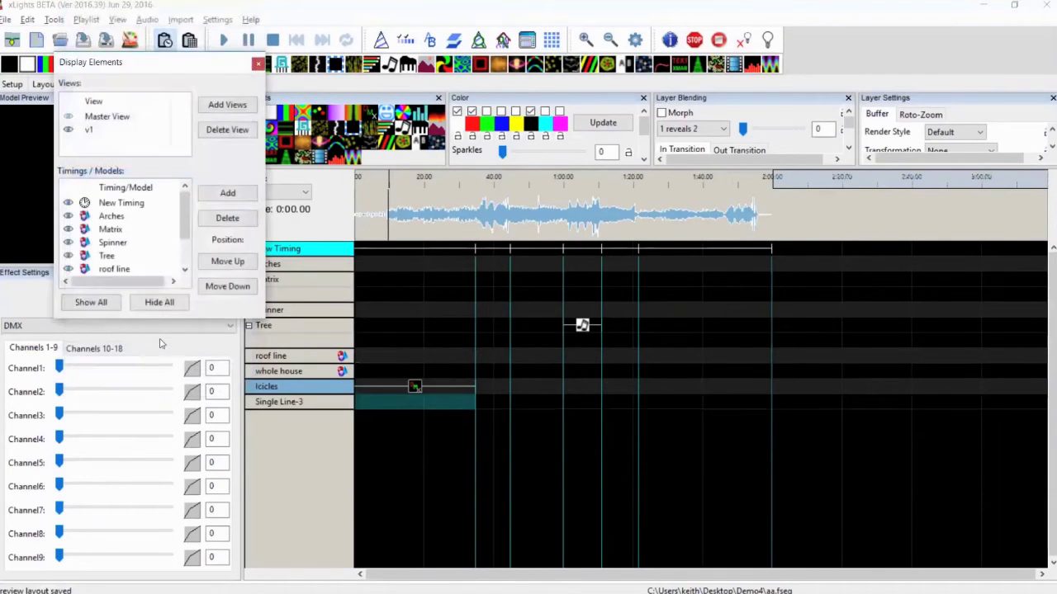
Step: Expand Single Line-3 into its named nodes, move the DMX effect from Icicles onto the model's row, and collapse the nodes
double_click(289, 402)
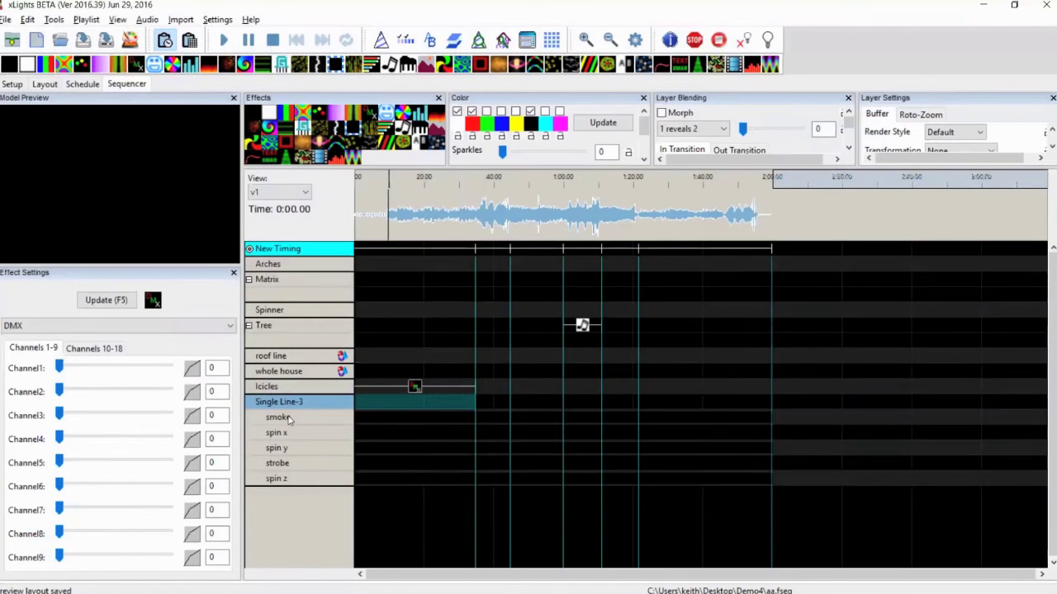
left_click(415, 388)
left_click(415, 388)
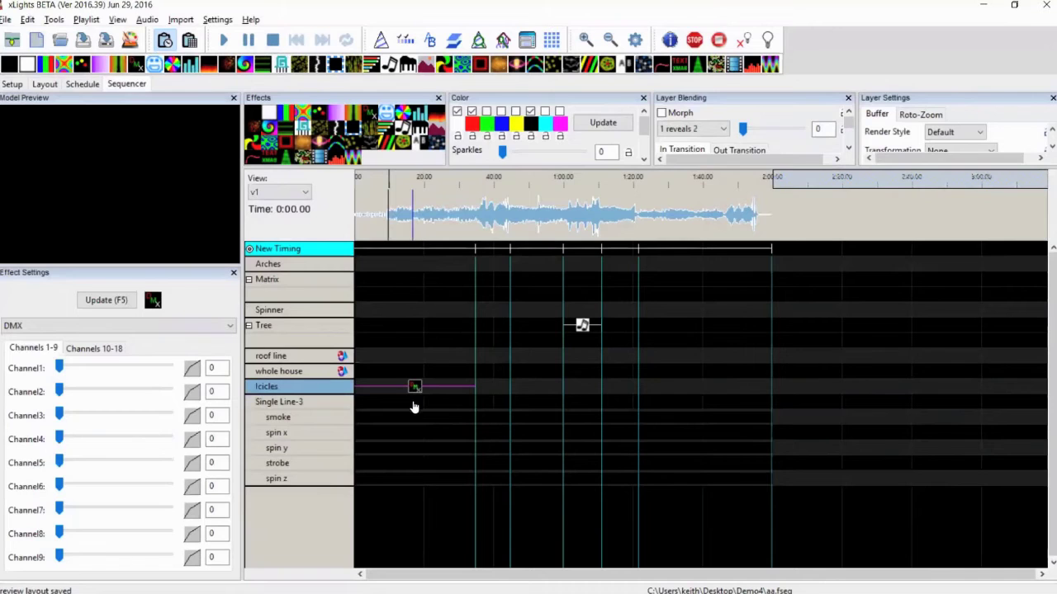
left_click_drag(415, 405, 415, 404)
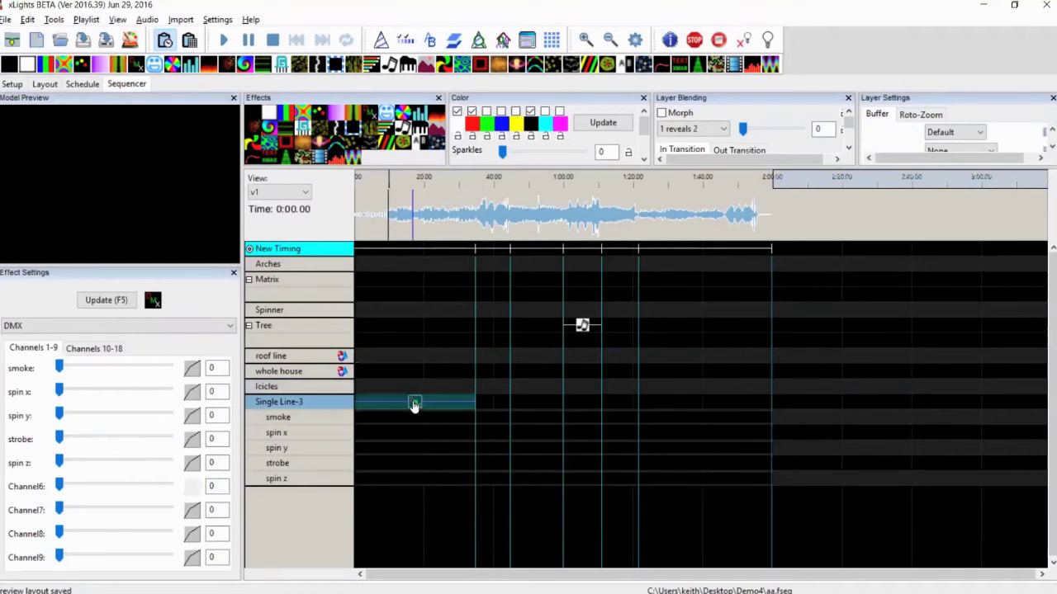
double_click(272, 405)
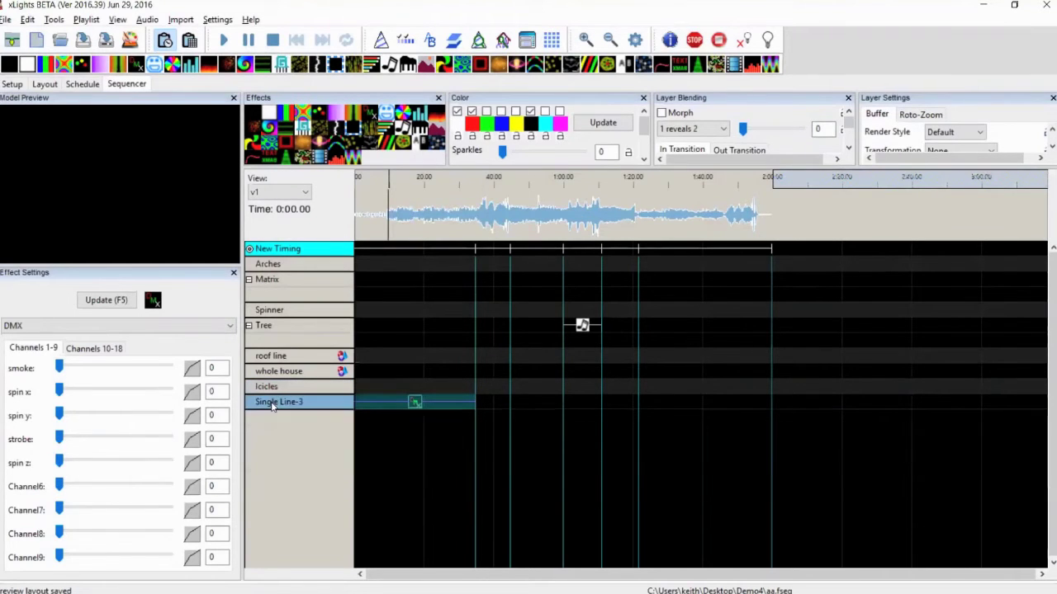
left_click(415, 404)
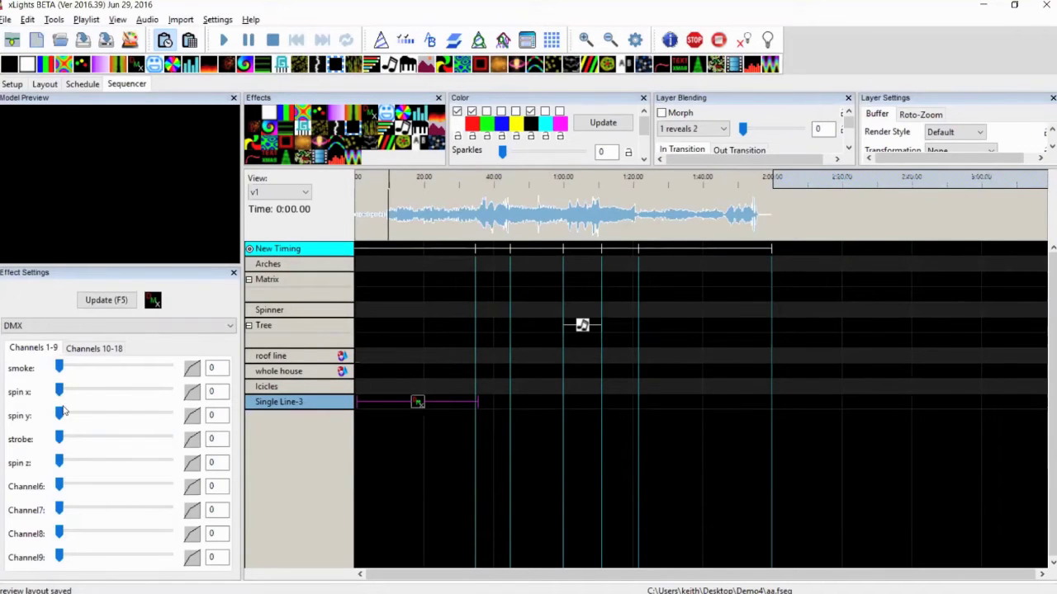
Step: Raise the DMX effect's spin x channel to 137 and apply an Abs Sine value curve to it
left_click_drag(58, 391, 118, 393)
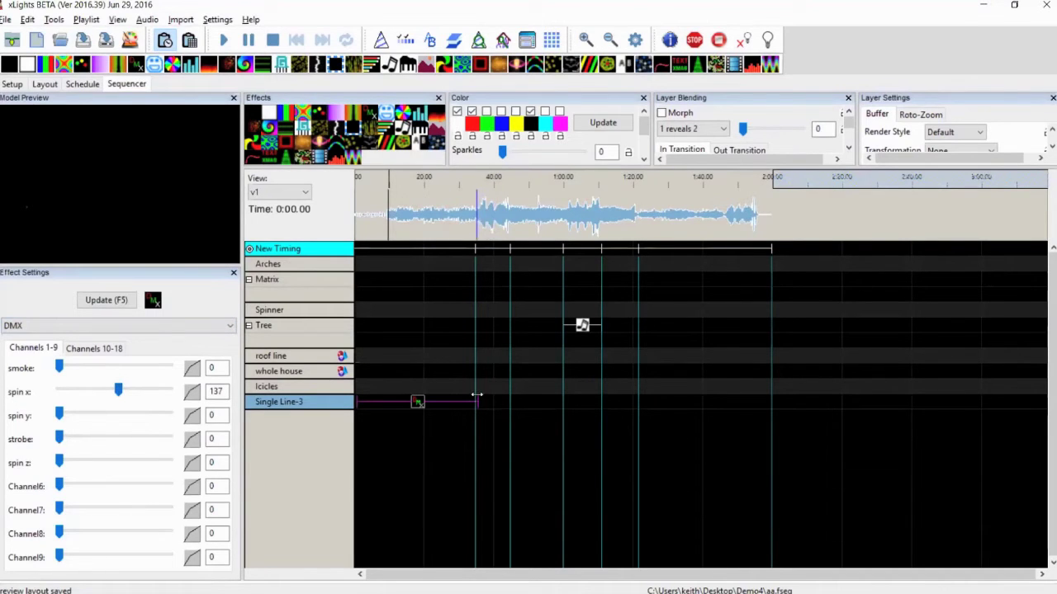
left_click_drag(476, 398, 474, 396)
left_click(190, 393)
left_click(183, 169)
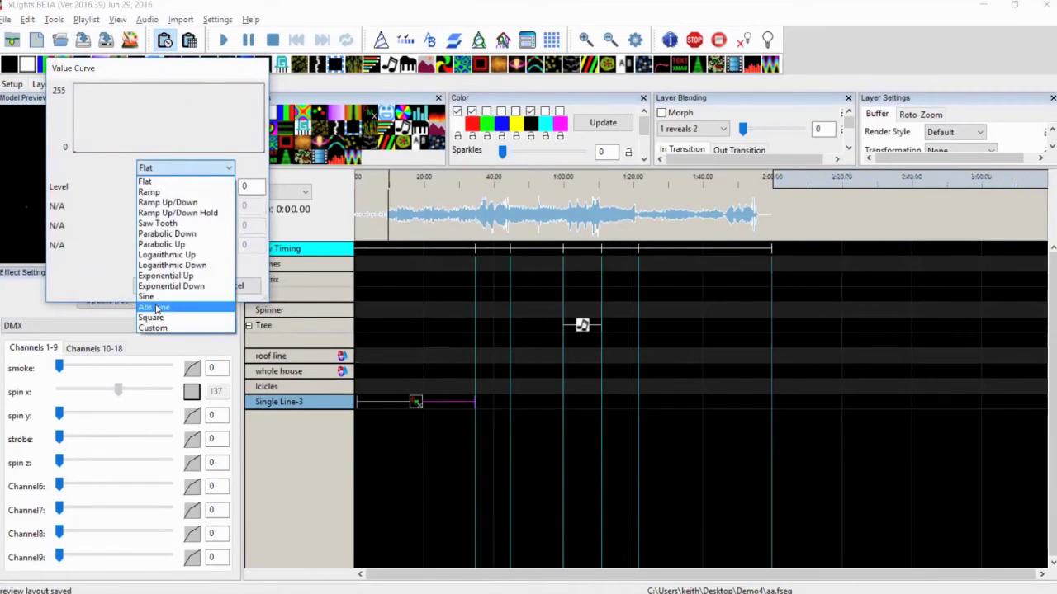
left_click(156, 308)
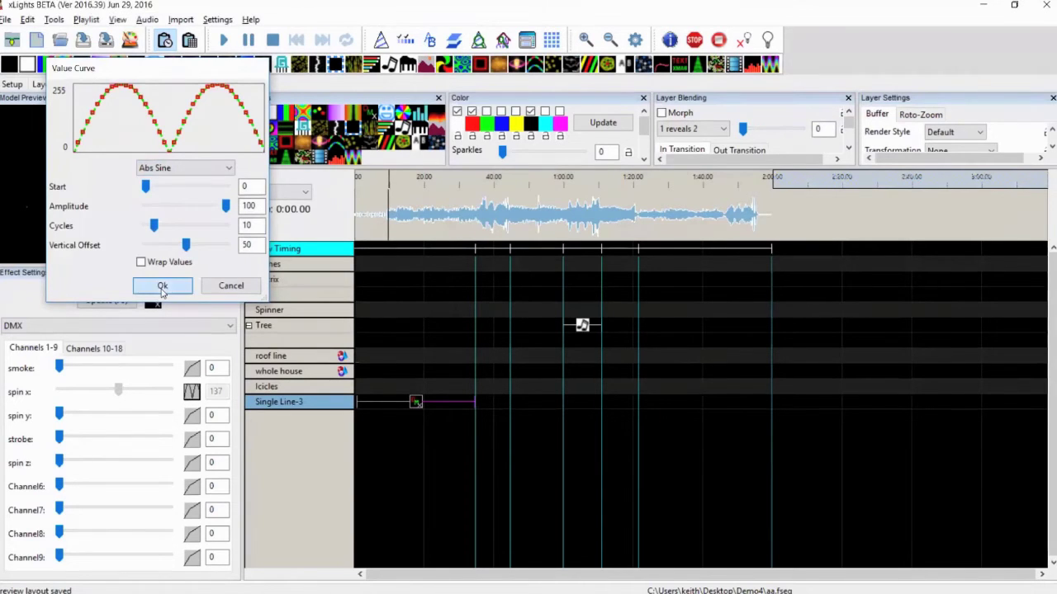
left_click(162, 289)
Step: Align the DMX effect on Single Line-3 with the start and end of the first timing interval, and deselect it
left_click(416, 404)
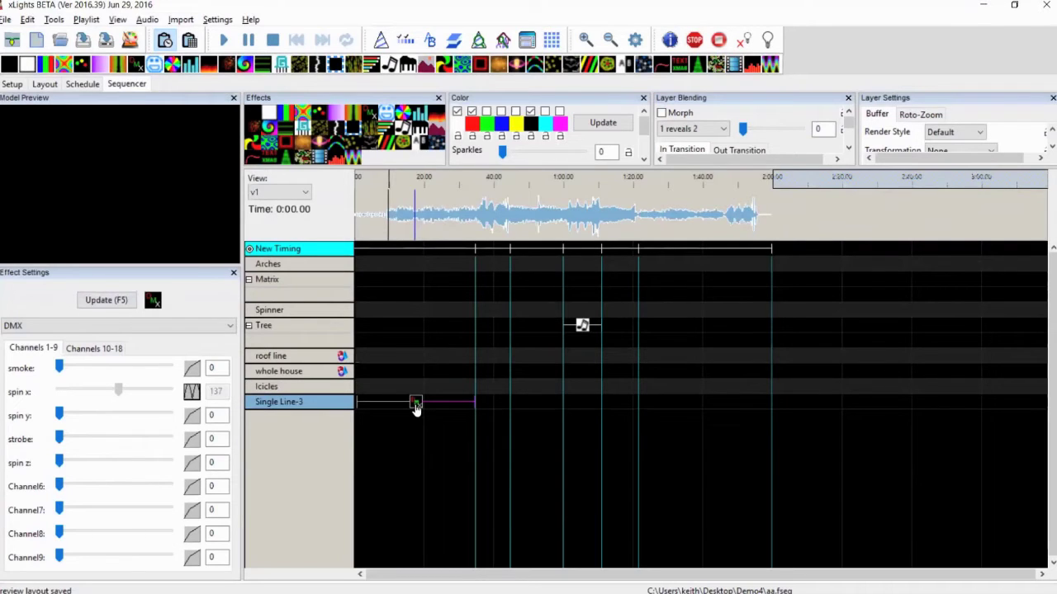
left_click_drag(415, 405, 413, 404)
left_click_drag(472, 404, 475, 404)
left_click(431, 422)
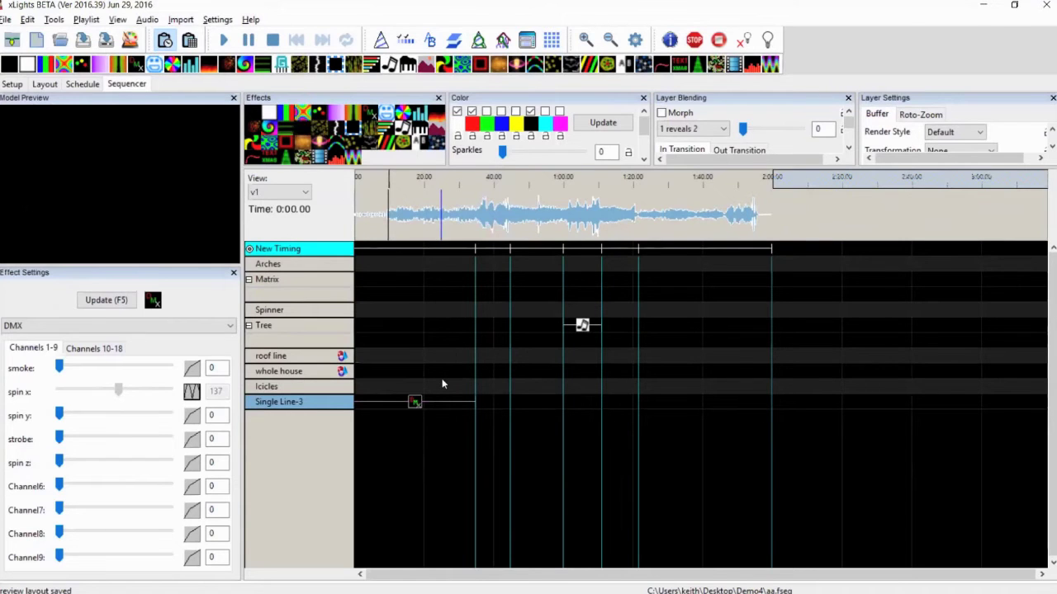
Step: Consult the README release notes in Notepad++, return to the xLights network setup, and add a Null output with 512 channels
key("alt+Tab")
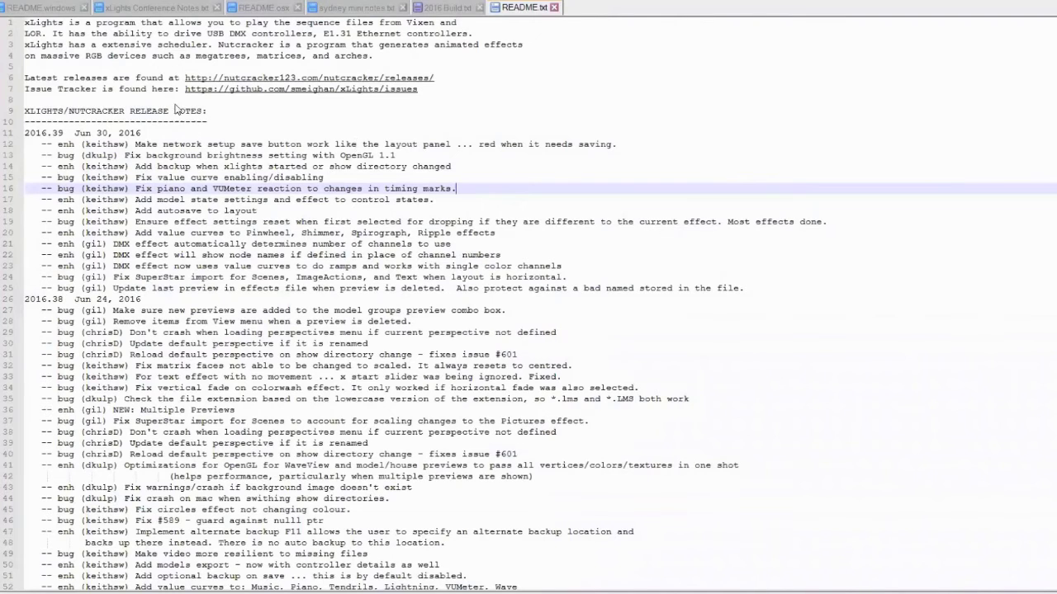
key("alt+Tab")
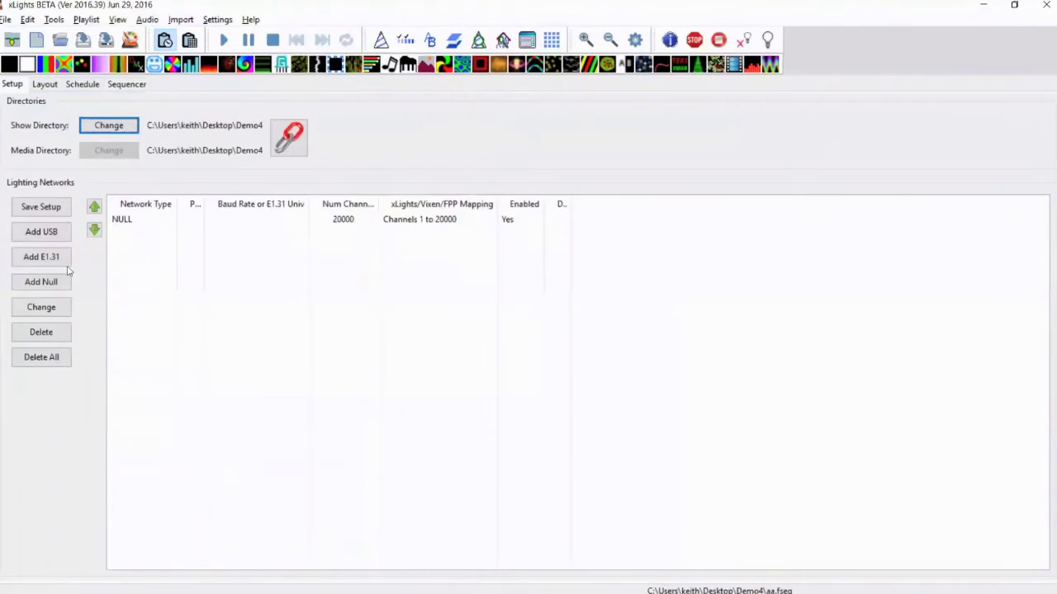
left_click(68, 287)
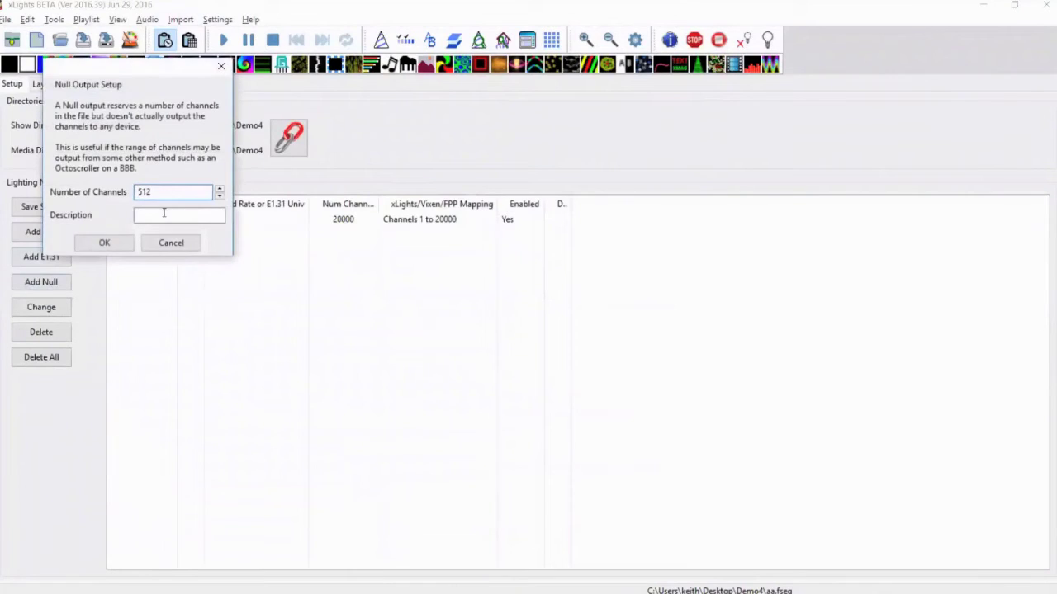
left_click(104, 241)
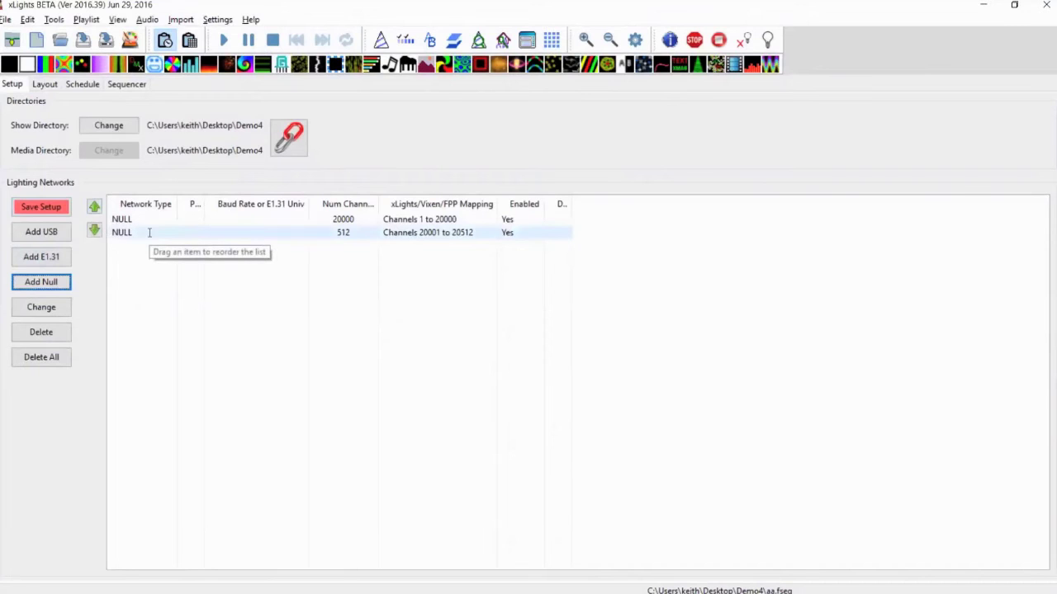
Step: Check the release notes in Notepad++ and examine the Backup On Launch setting in xLights
key("alt+Tab")
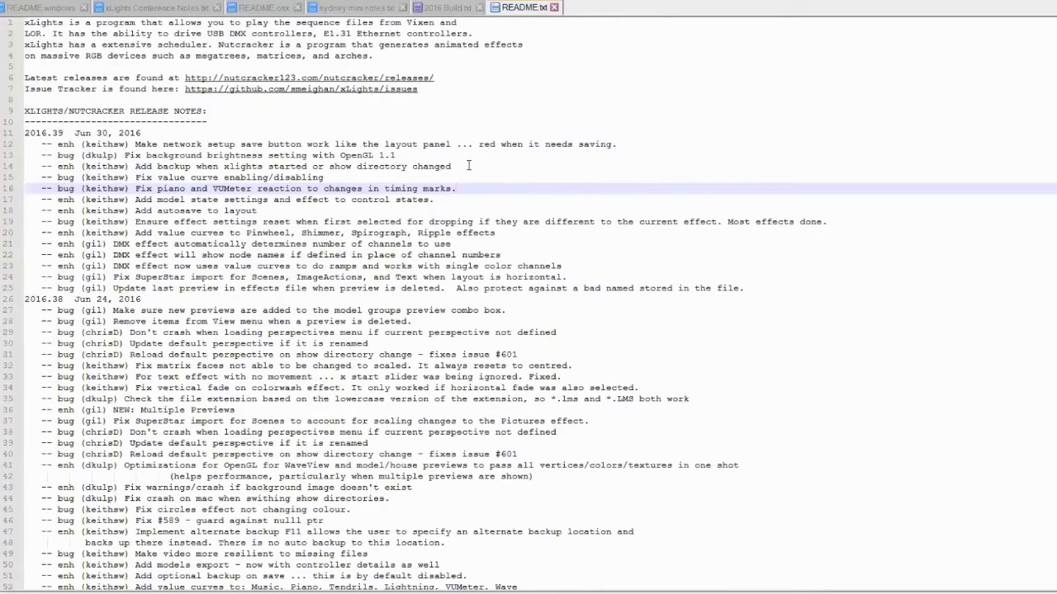
key("alt+Tab")
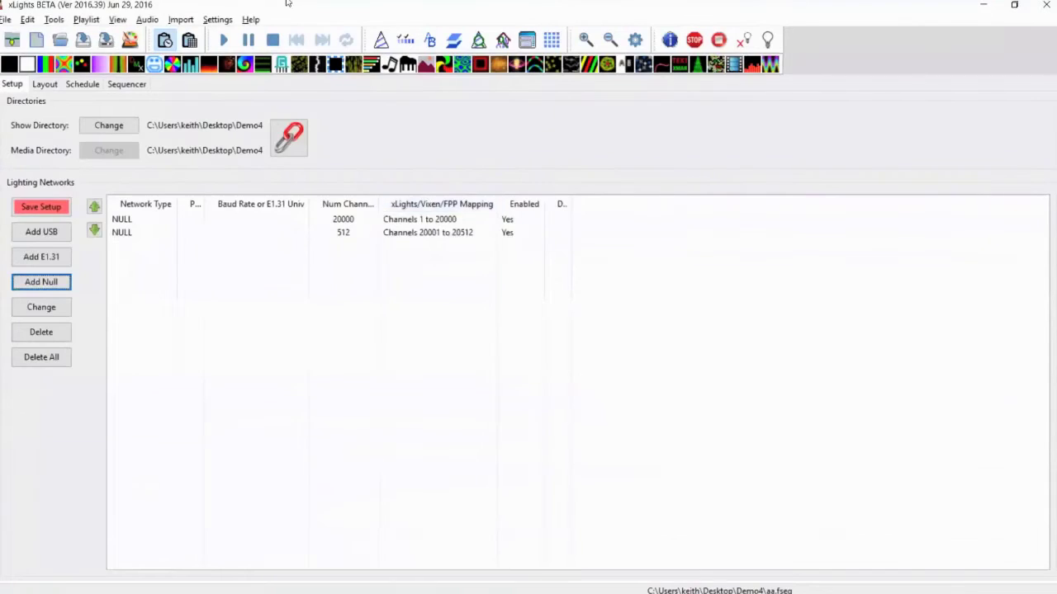
left_click(218, 19)
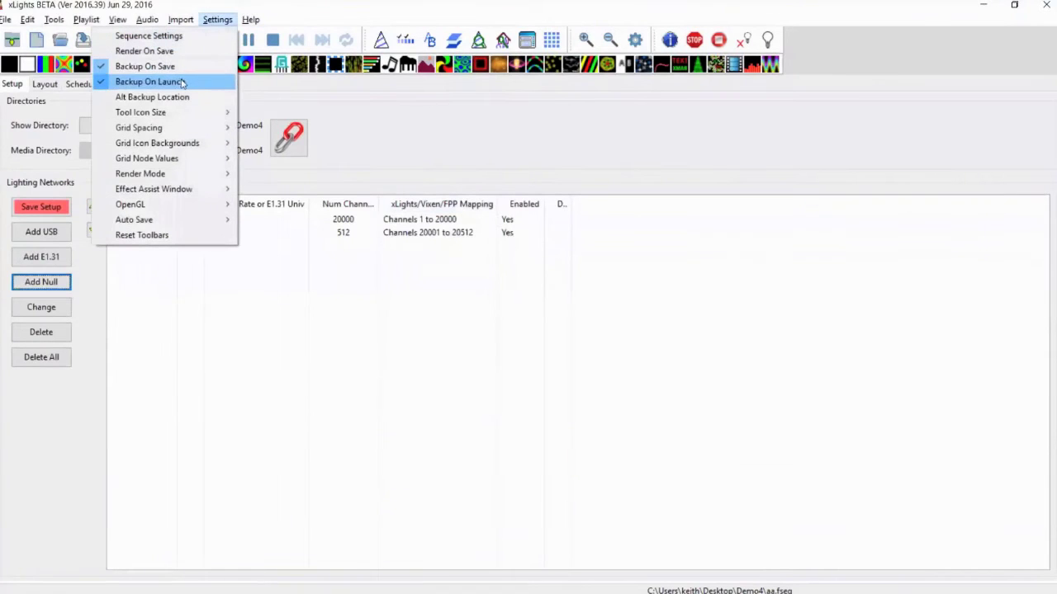
left_click(312, 273)
key("alt+Tab")
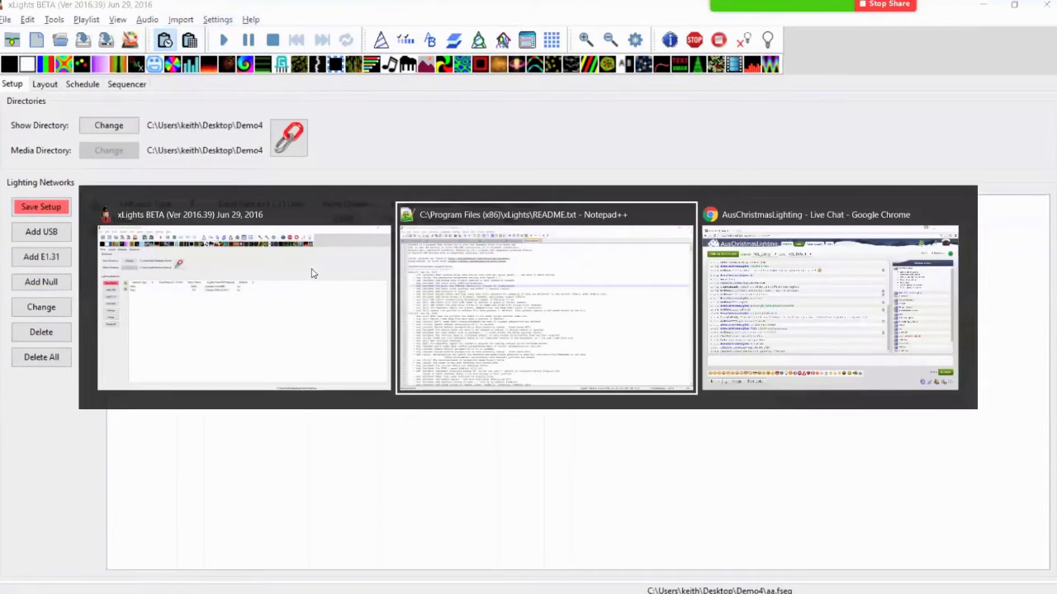
left_click(336, 239)
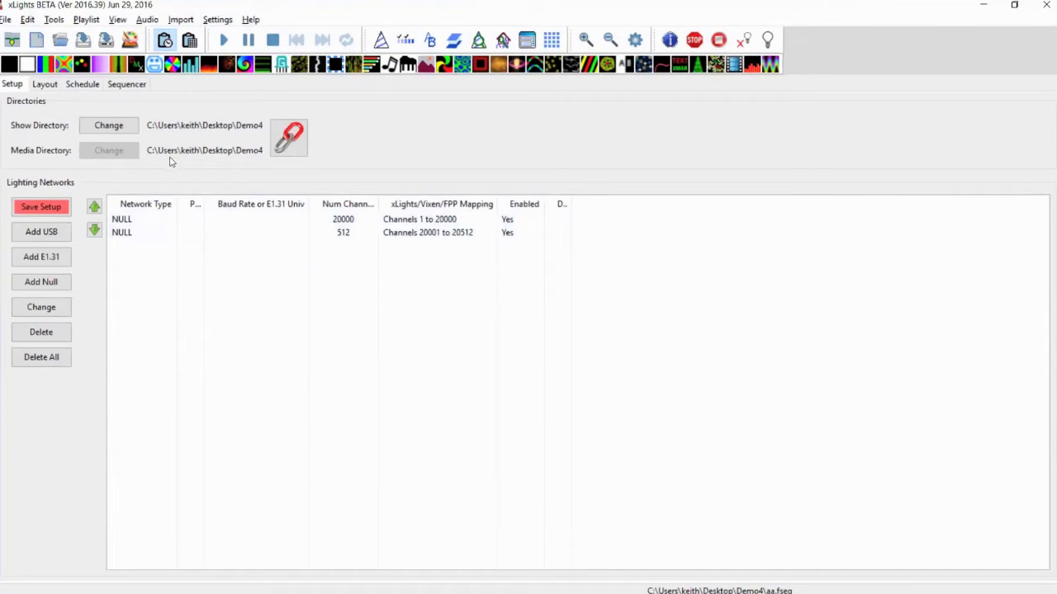
left_click(149, 221)
left_click(146, 233)
left_click(145, 221)
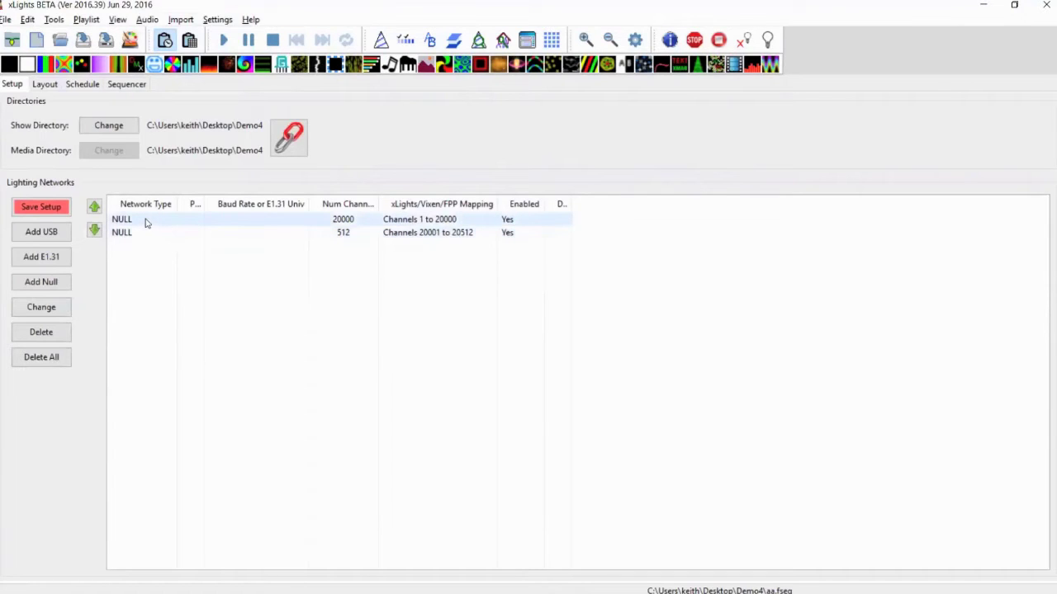
left_click(147, 234)
left_click(146, 223)
left_click(146, 233)
left_click(146, 220)
left_click(147, 233)
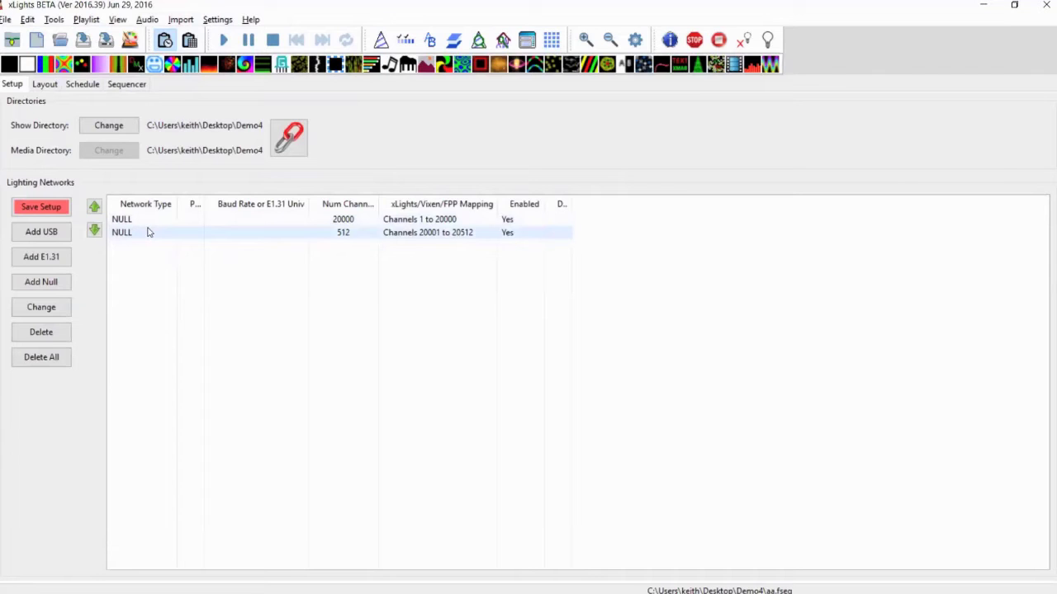
Step: Review the README release notes alongside the xLights sequencer and layout, and return to the sequencer
left_click(134, 85)
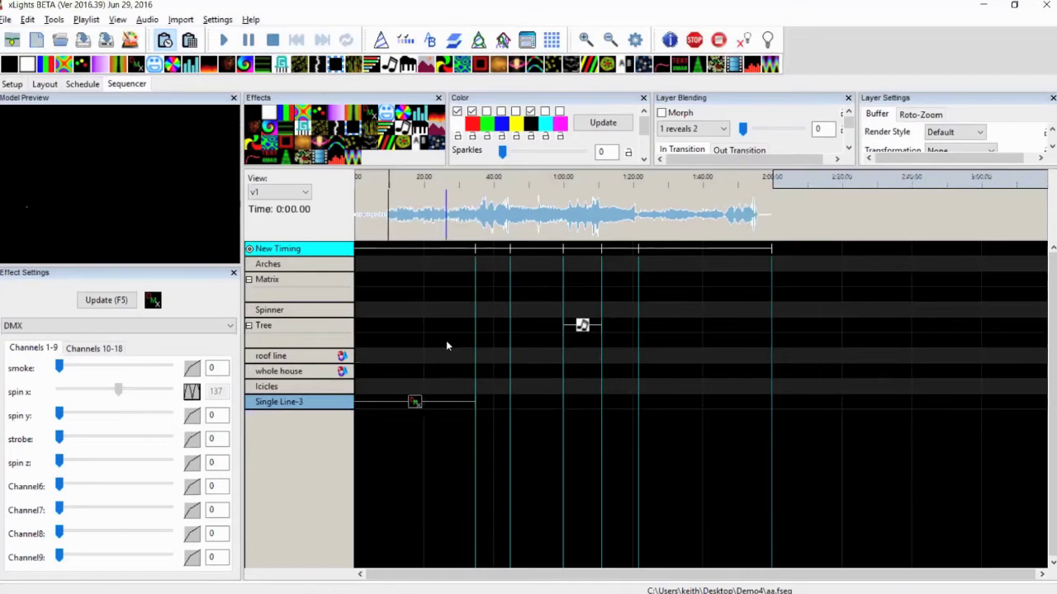
key("alt+Tab")
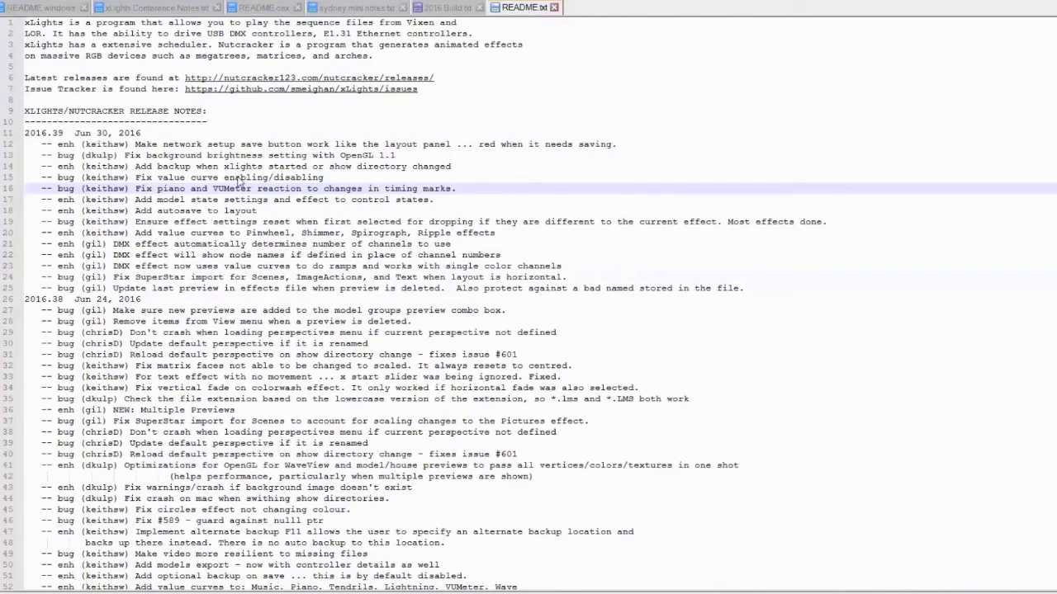
key("alt+Tab")
key("alt+Tab")
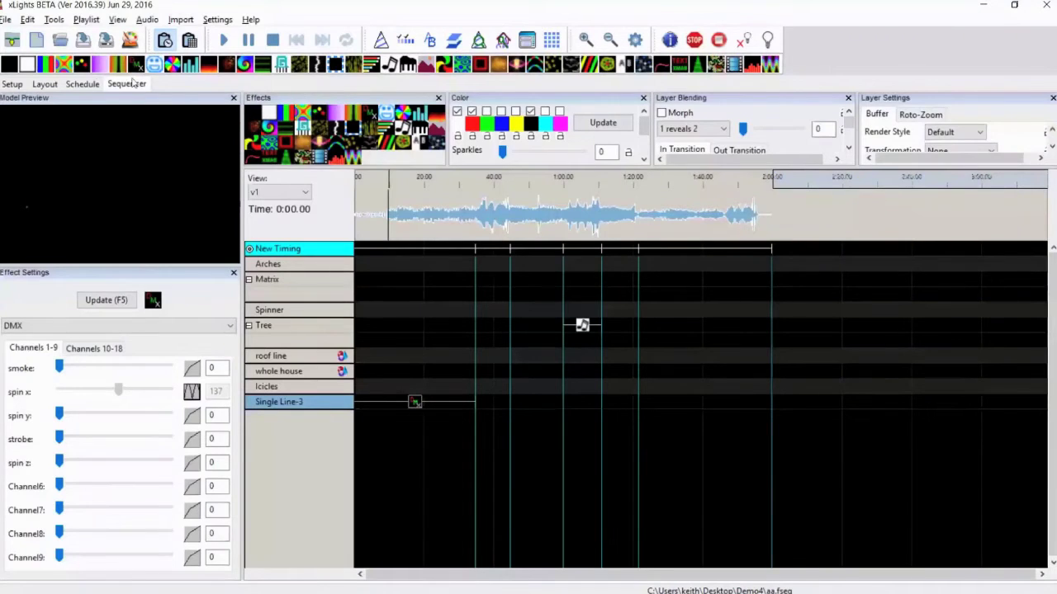
left_click(51, 85)
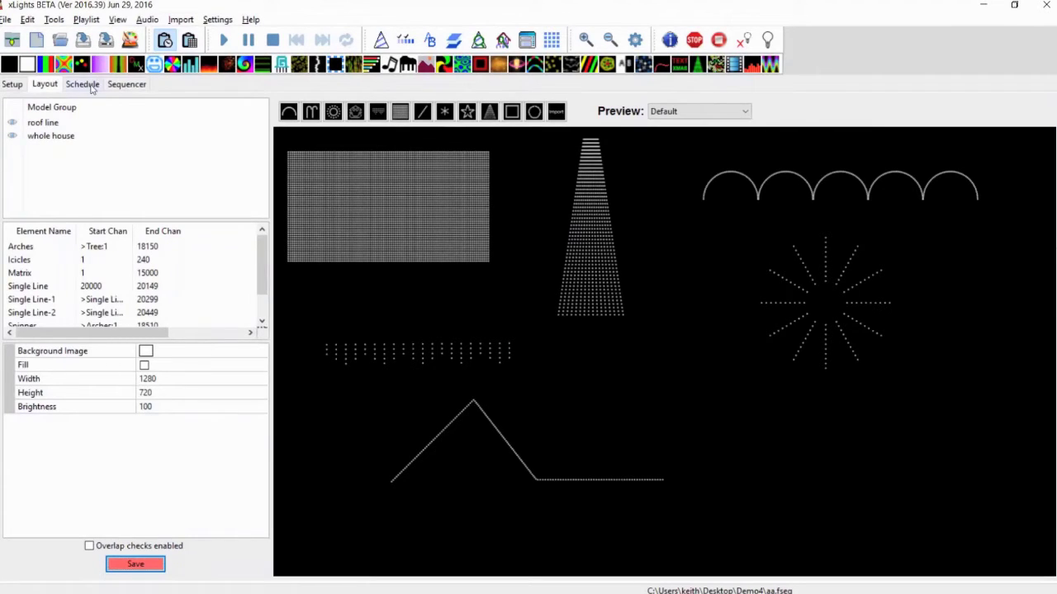
left_click(123, 86)
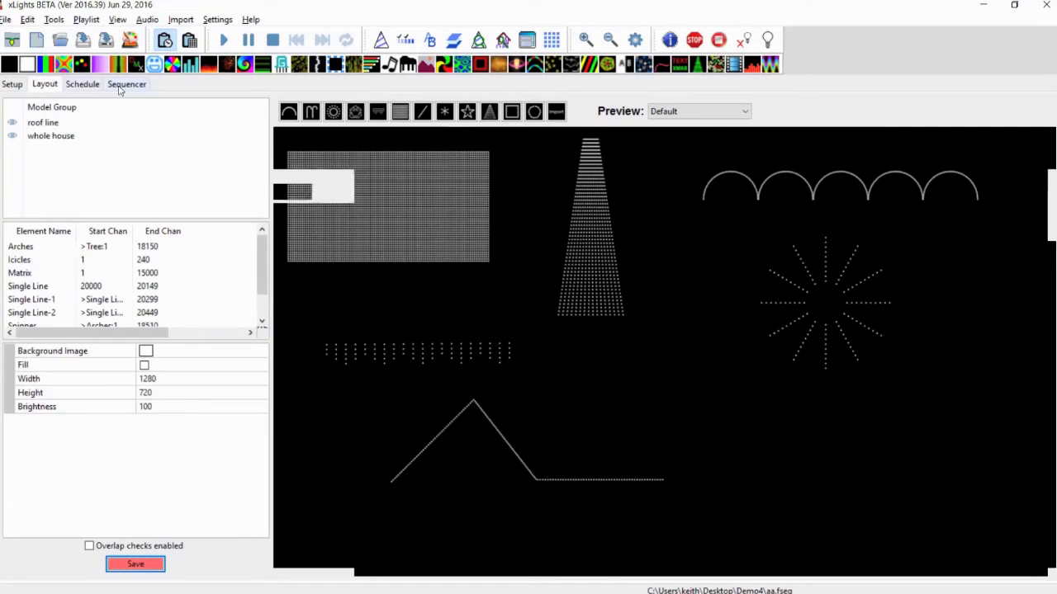
key("alt+Tab")
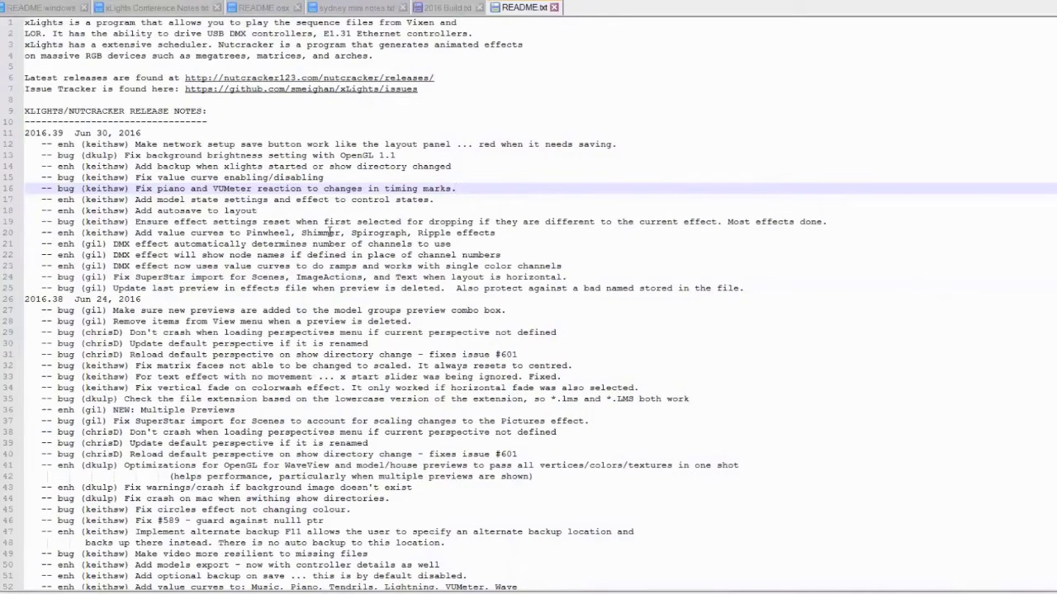
key("alt+Tab")
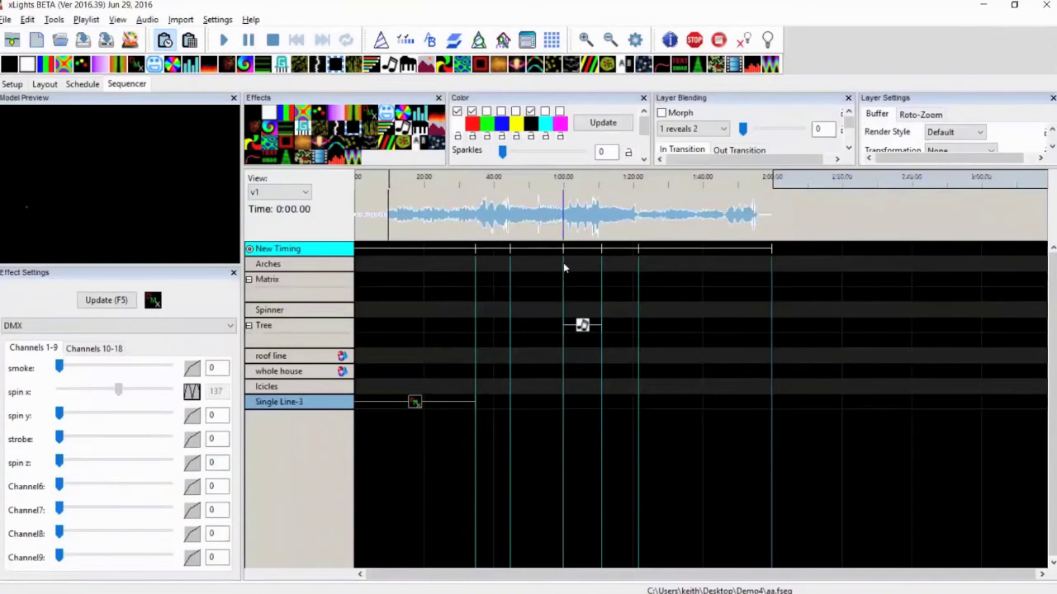
Step: Place a Bars effect in the Matrix row's first timing interval and set its Palette Rep to 3
left_click_drag(285, 119, 414, 287)
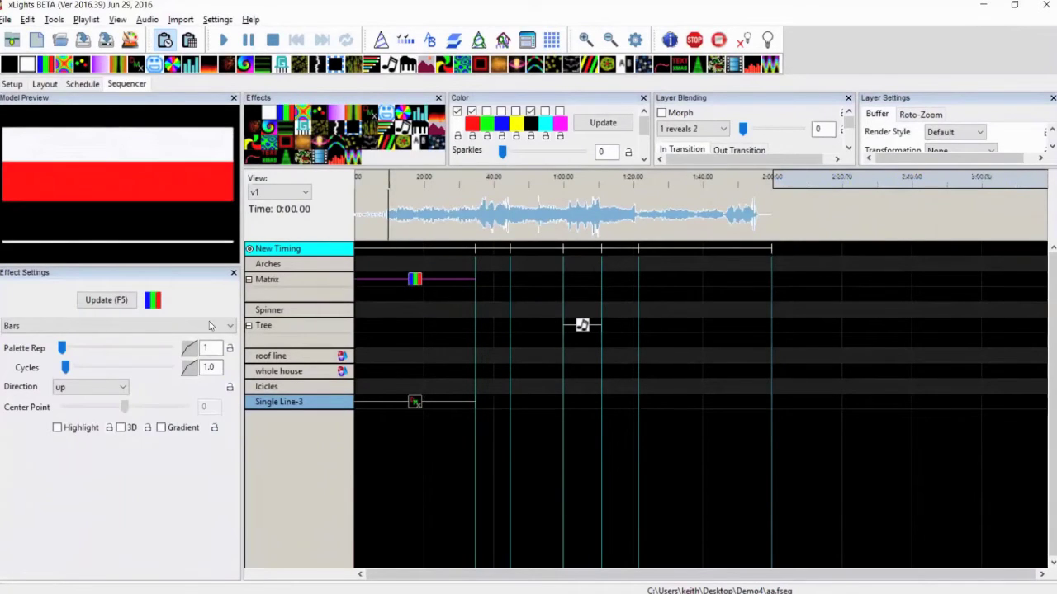
left_click(115, 348)
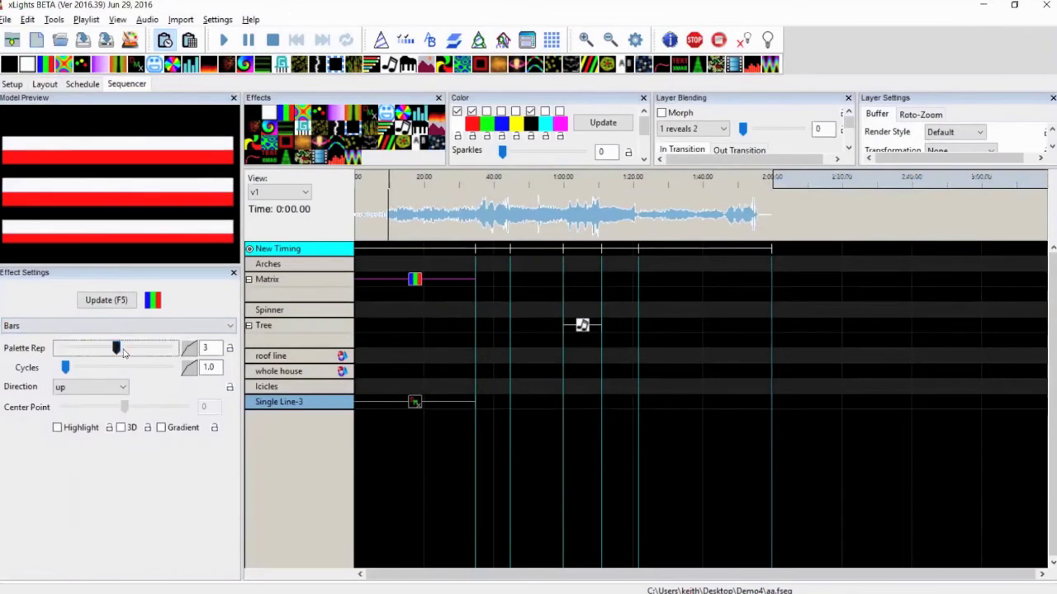
Step: Set the Matrix Bars effect's Cycles to 22.3, place another Bars effect in the second timing interval, and compare both effects' settings
left_click(140, 368)
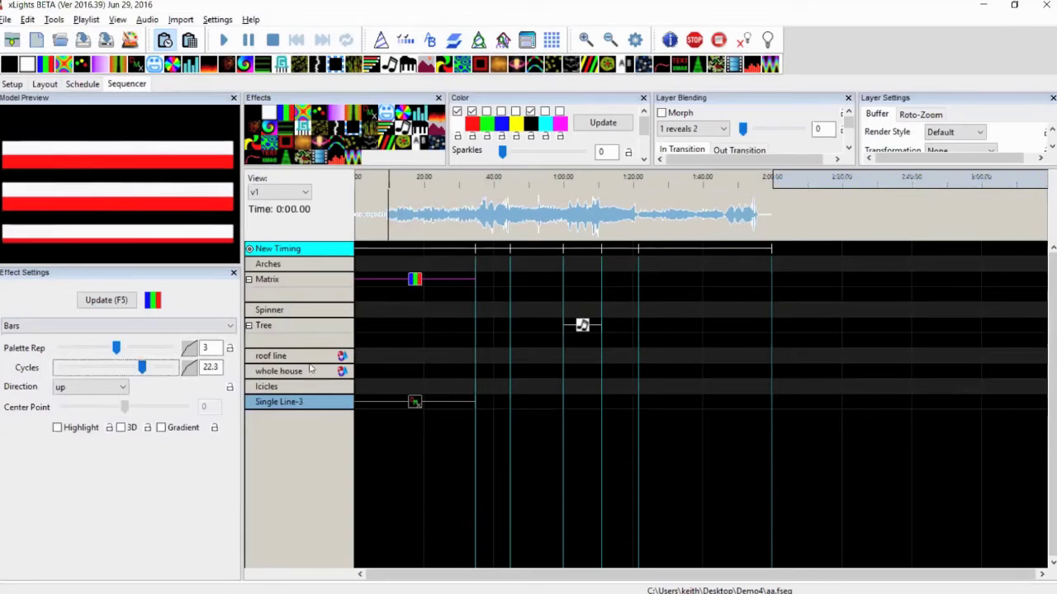
left_click(287, 111)
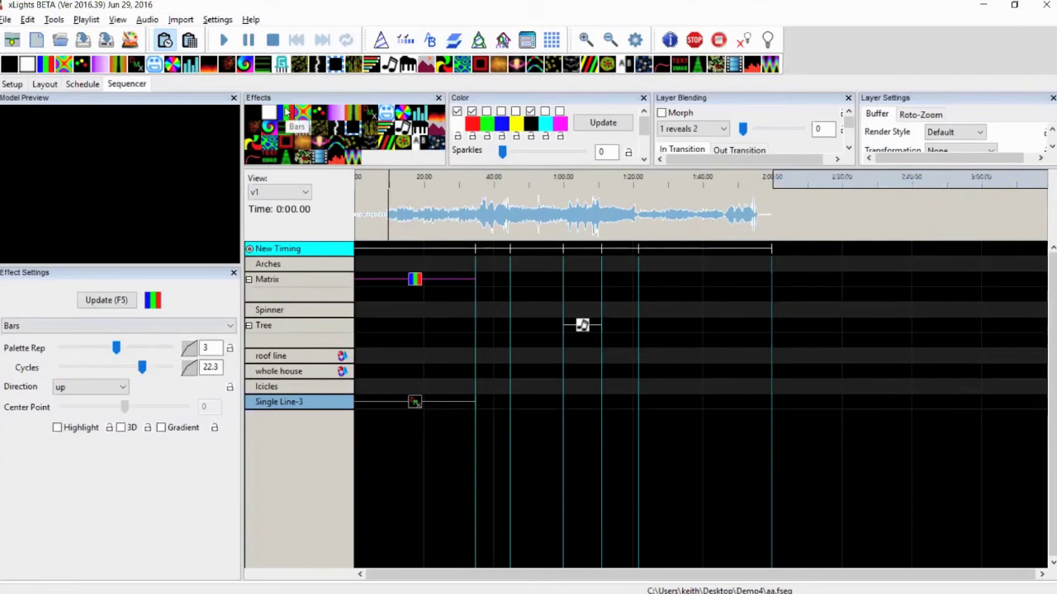
left_click_drag(287, 111, 501, 287)
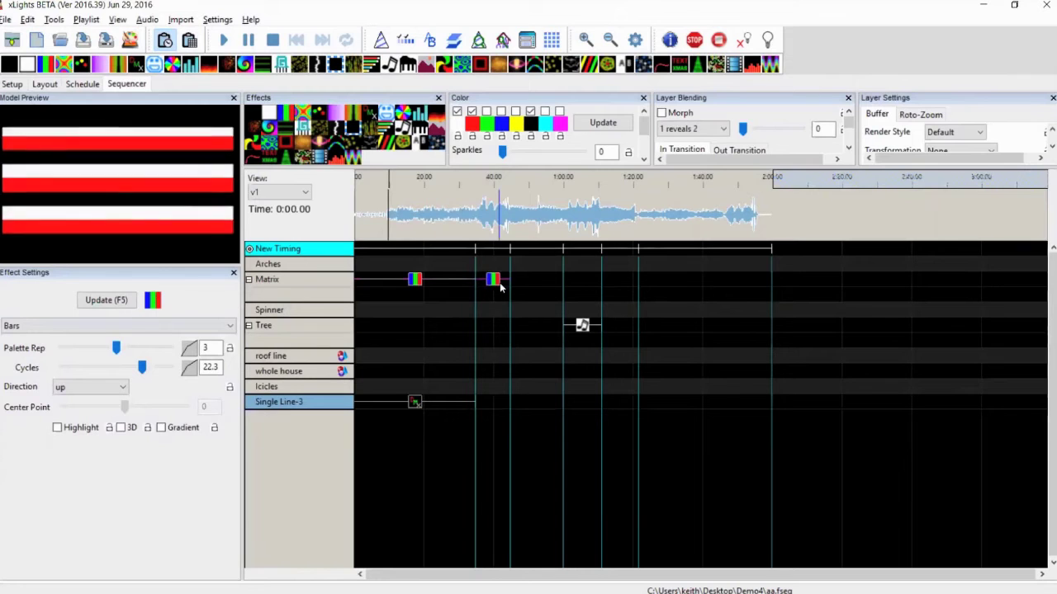
left_click(415, 281)
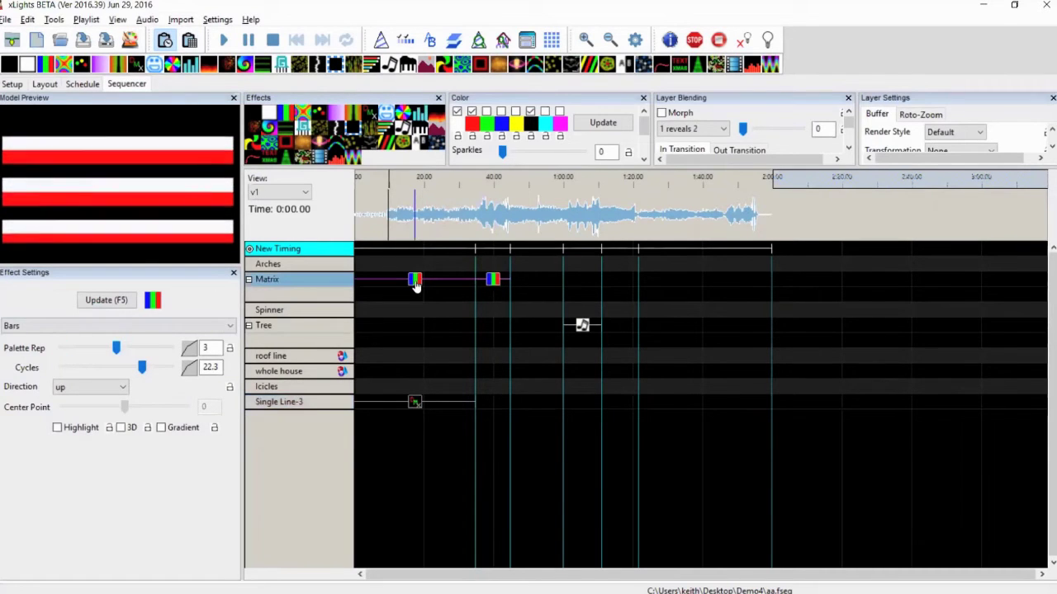
left_click(495, 284)
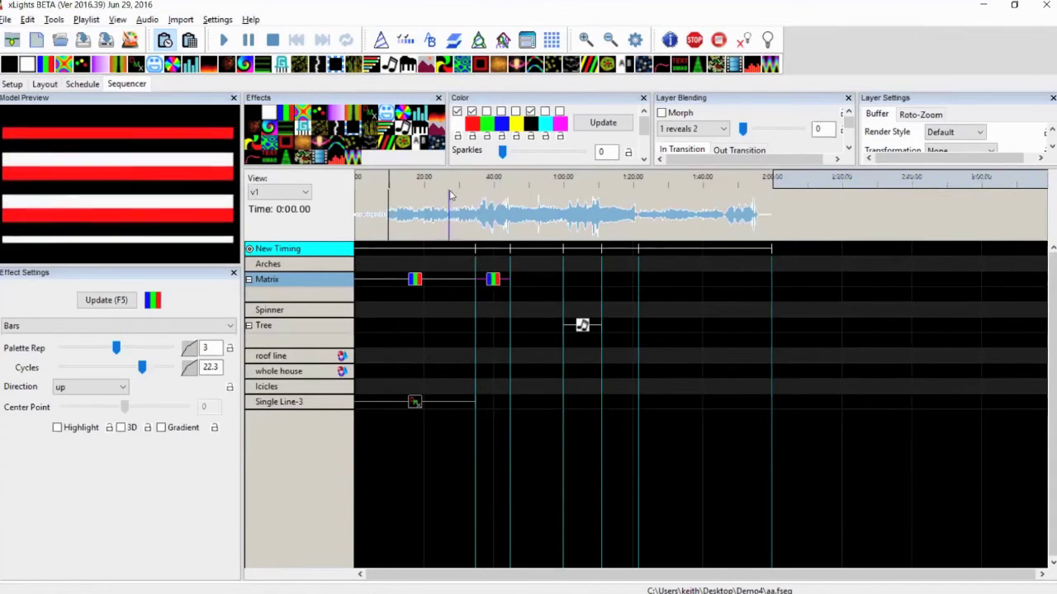
Step: Place Bars effects in the Matrix row's third and fourth intervals, choosing Music Effect before the third and selecting the second interval's Bars before the fourth
left_click(403, 130)
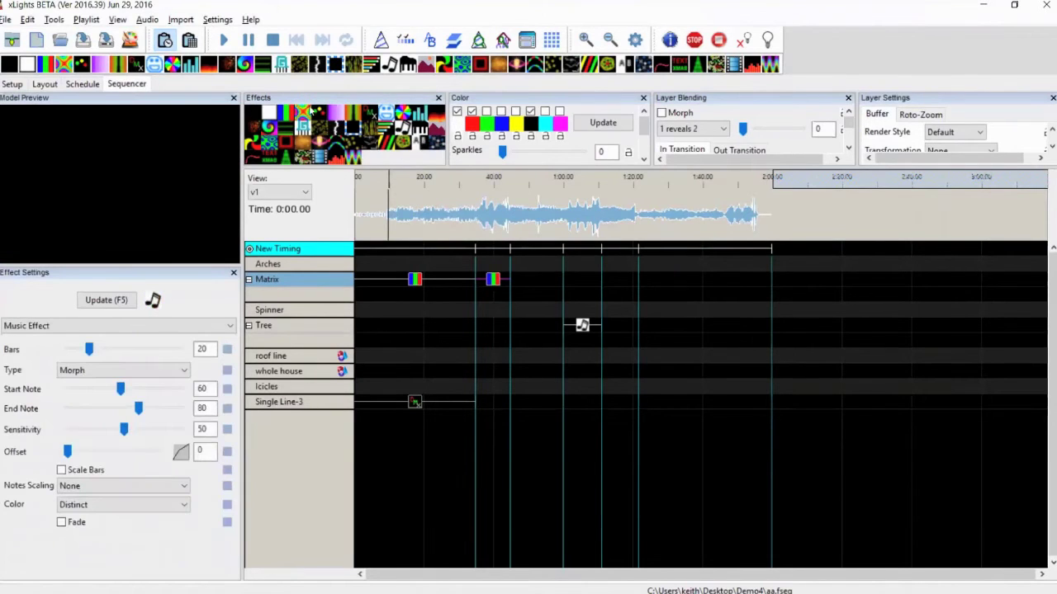
left_click_drag(288, 116, 541, 283)
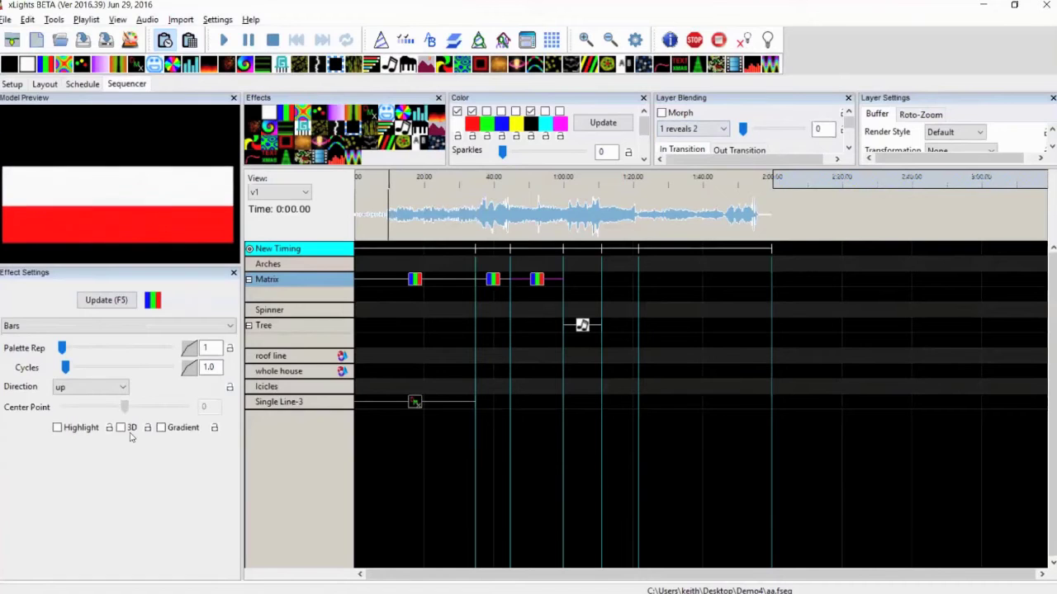
left_click(492, 280)
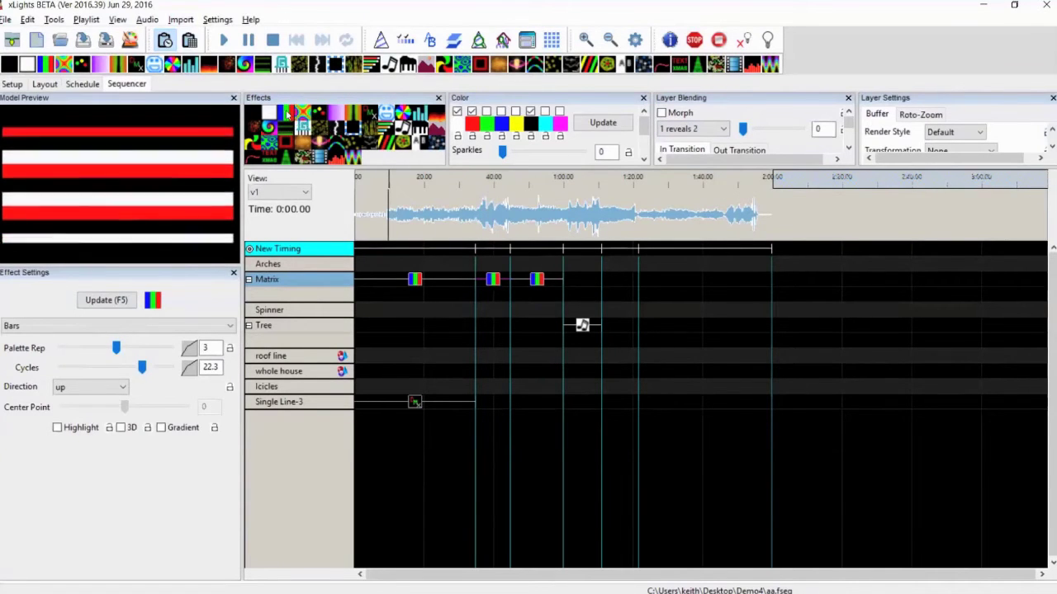
left_click_drag(302, 124, 583, 279)
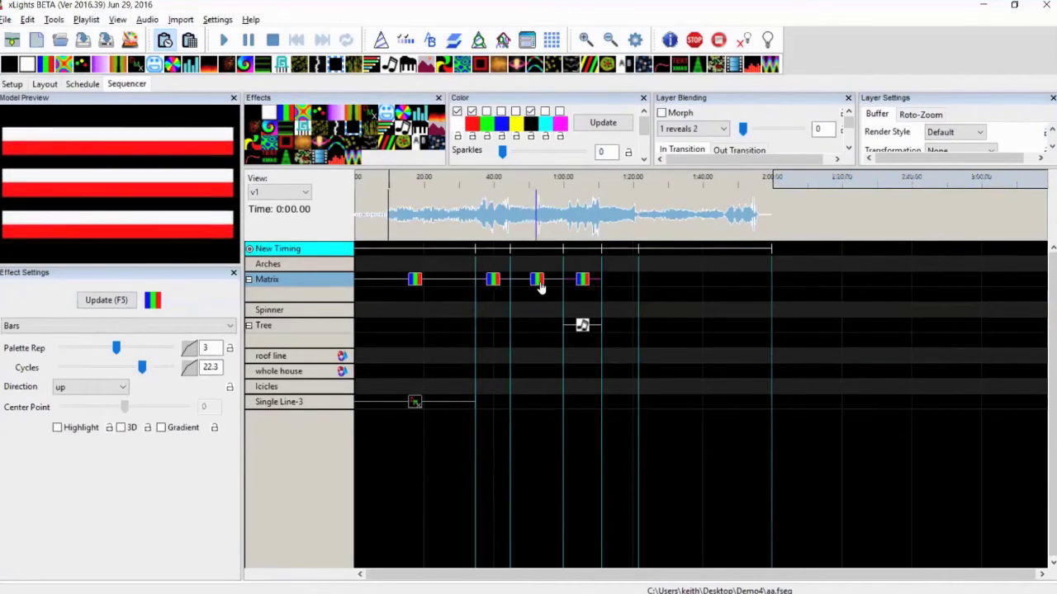
Step: Place Bars effects in the Matrix row's fifth and sixth timing intervals, selecting the first interval's Bars effect before placing the sixth
left_click_drag(353, 155, 624, 283)
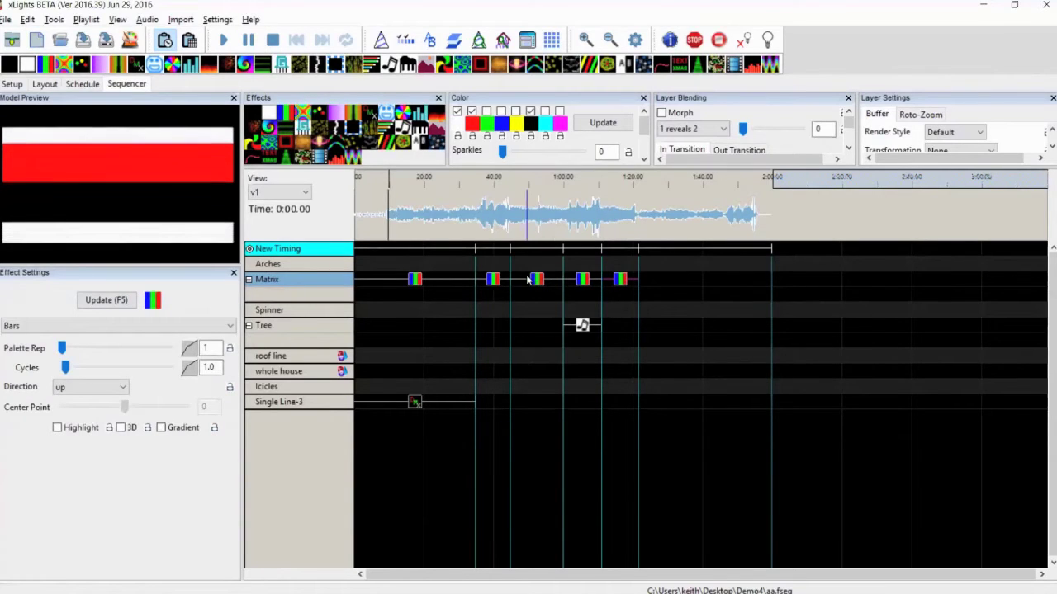
left_click(417, 283)
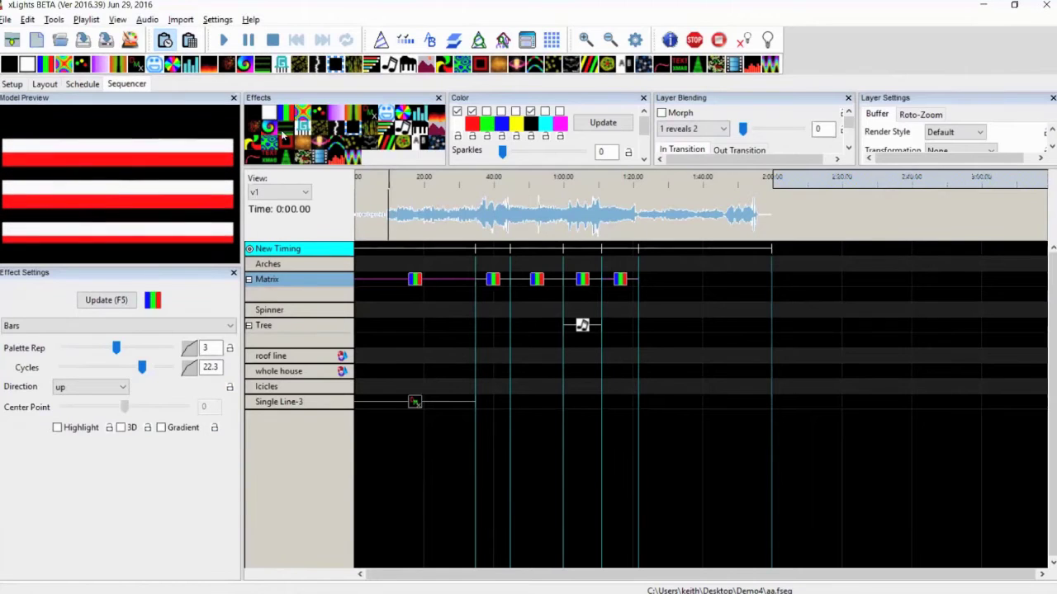
left_click_drag(285, 122, 667, 280)
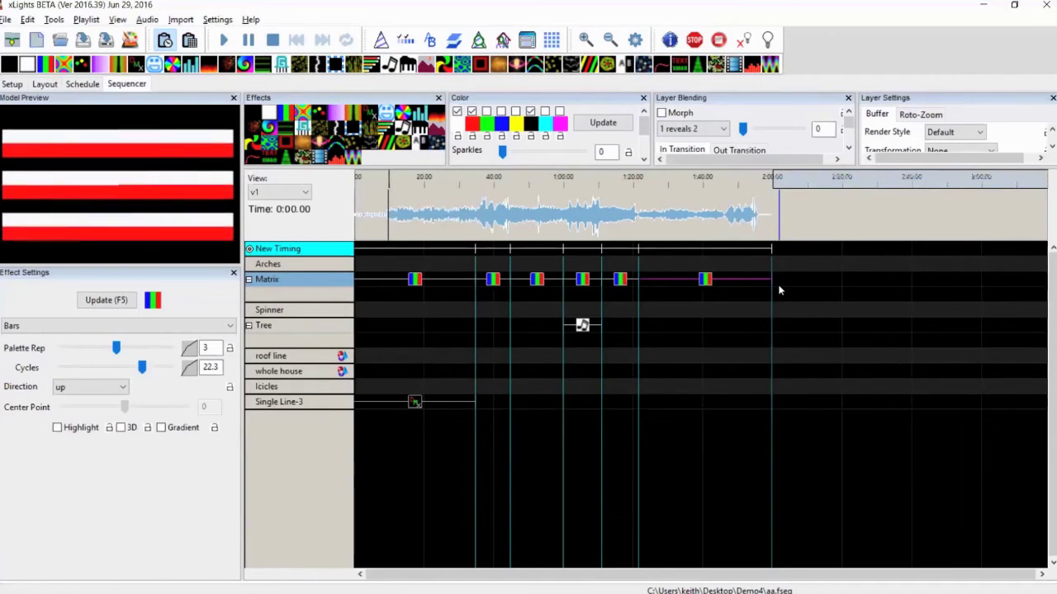
Step: Delete all the Bars effects from the Matrix row
left_click(691, 294)
left_click_drag(671, 295, 435, 279)
key("Delete")
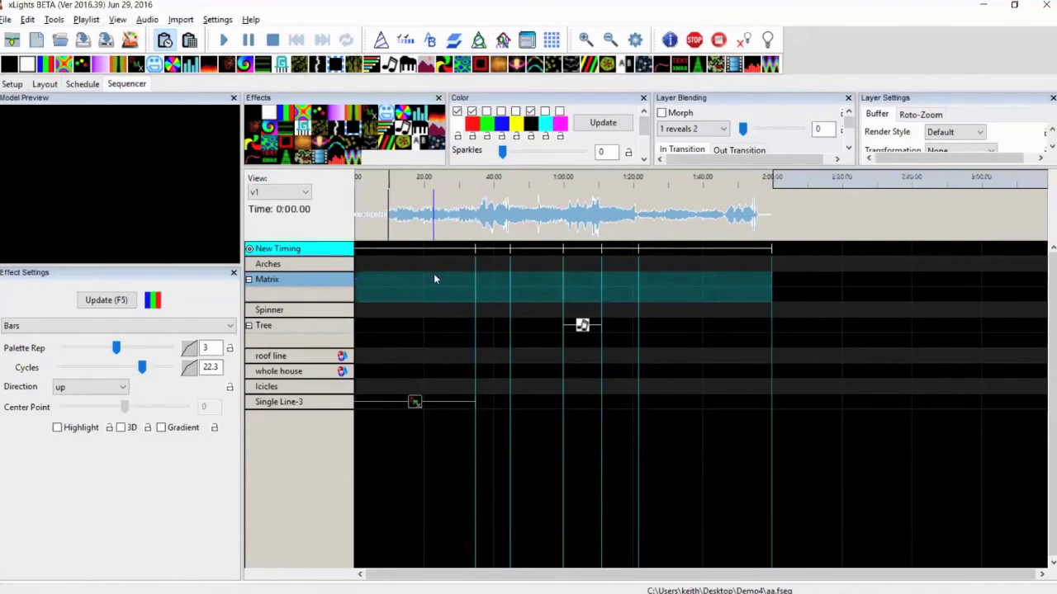
Step: Place a Tendril effect in the Matrix row's first timing interval, examine its settings, and delete the effect
left_click_drag(420, 383, 415, 401)
left_click(417, 360)
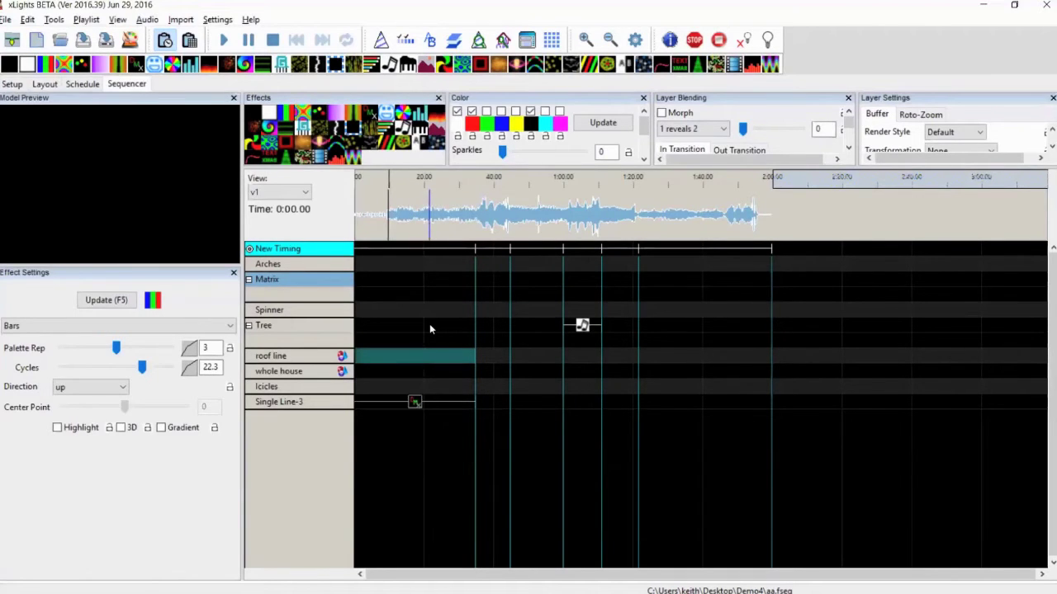
left_click(430, 328)
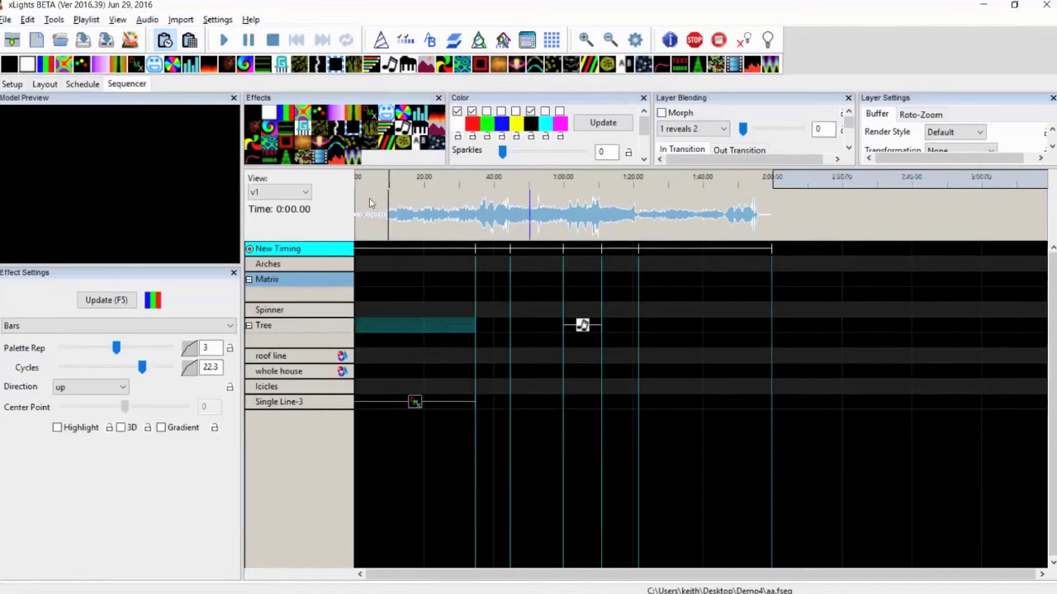
mouse_move(638, 303)
left_mouse_down()
mouse_move(638, 327)
mouse_move(456, 280)
left_mouse_up()
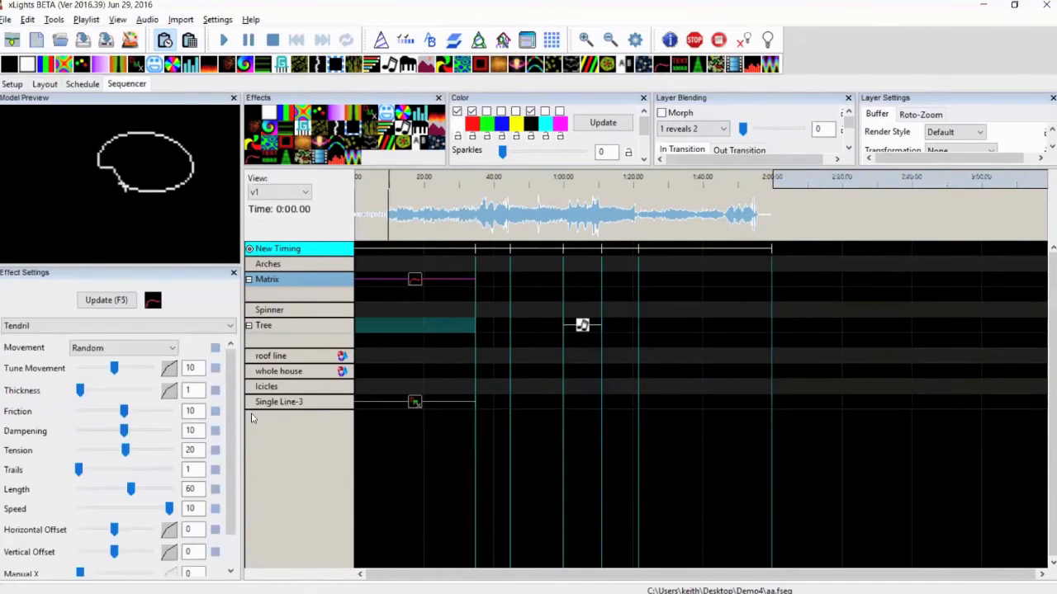
mouse_move(234, 418)
left_mouse_down()
mouse_move(234, 450)
mouse_move(234, 412)
left_mouse_up()
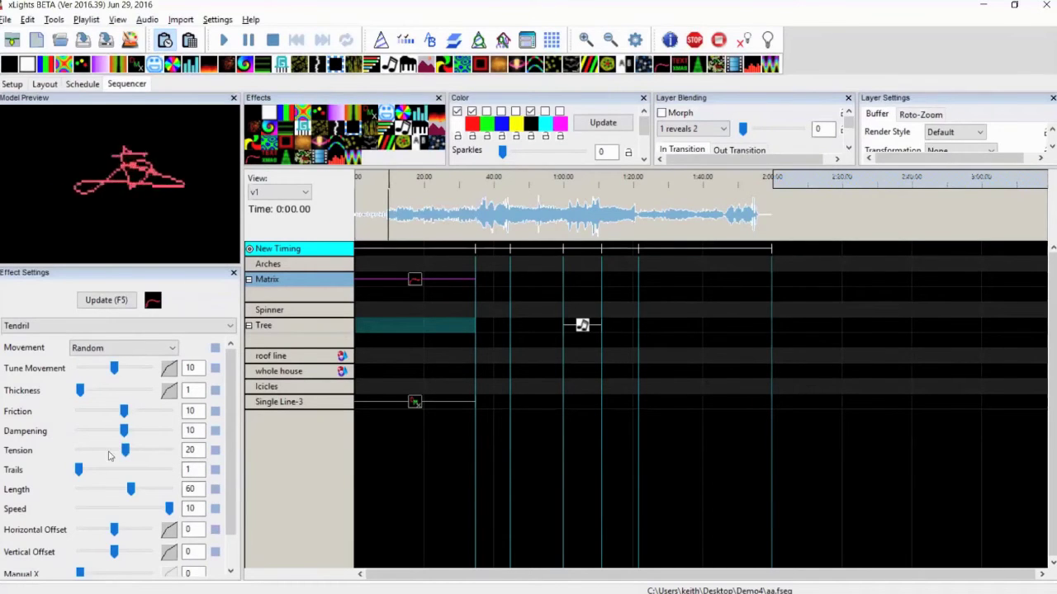
left_click(407, 292)
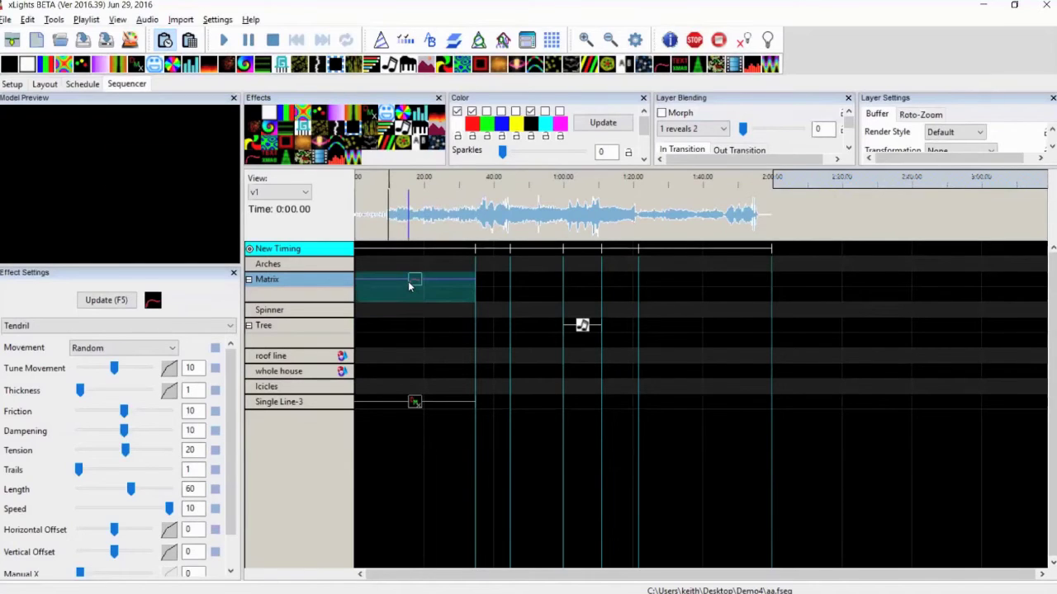
key("Delete")
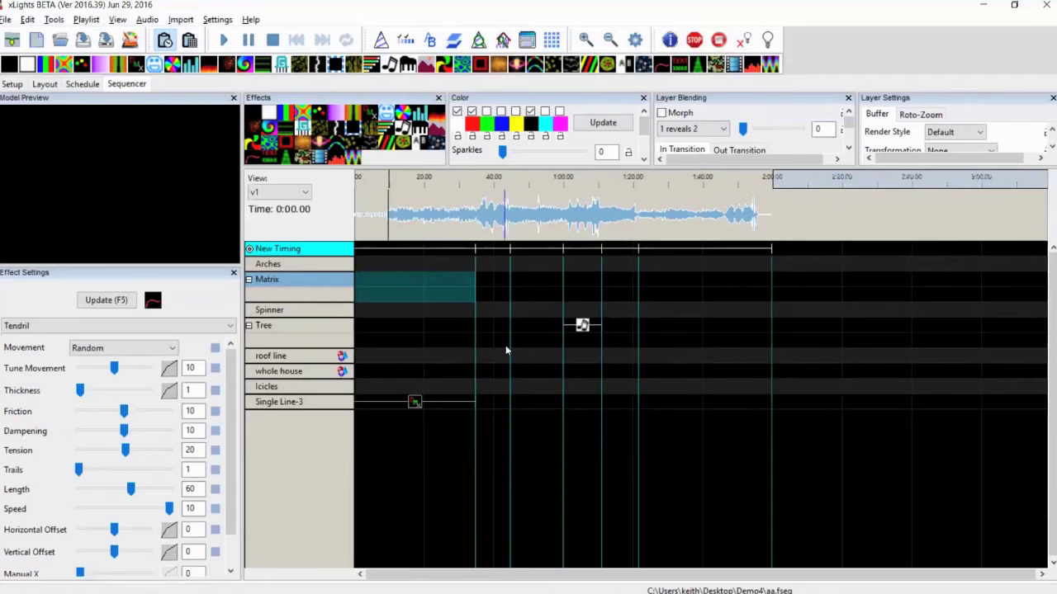
Step: Switch to Notepad++ to review the last 2016.39 release note about preview deletion, and return to the xLights sequencer
key("alt+Tab")
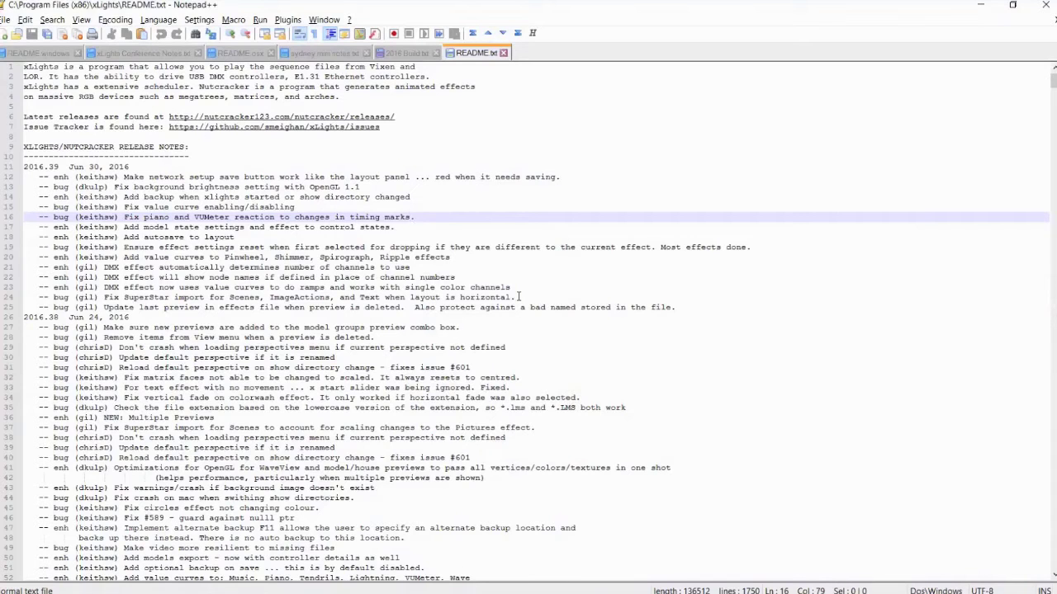
left_click(707, 308)
left_click_drag(707, 308, 606, 307)
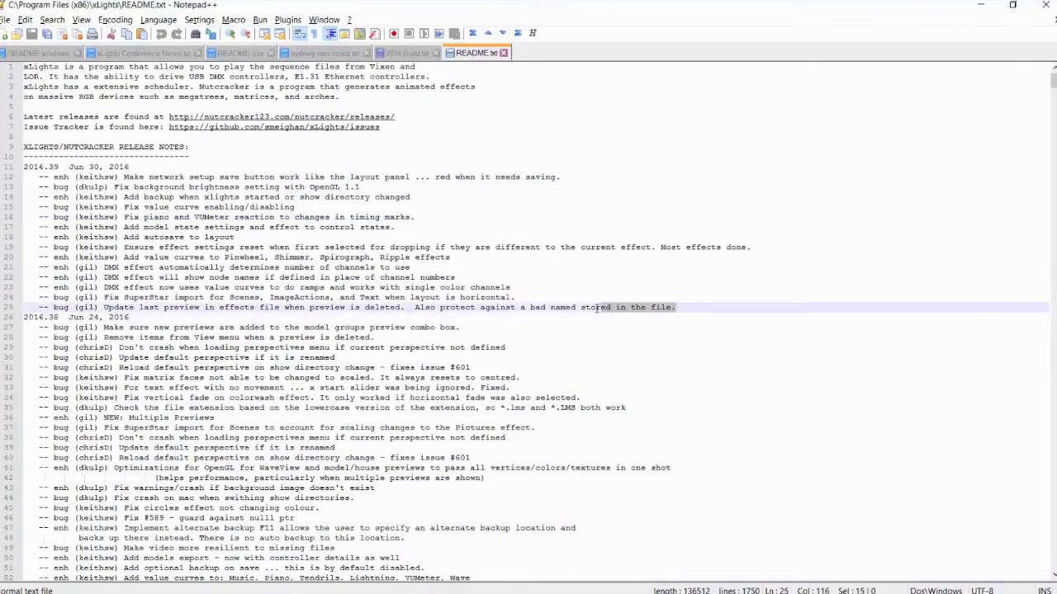
left_click(697, 301)
left_click(696, 307)
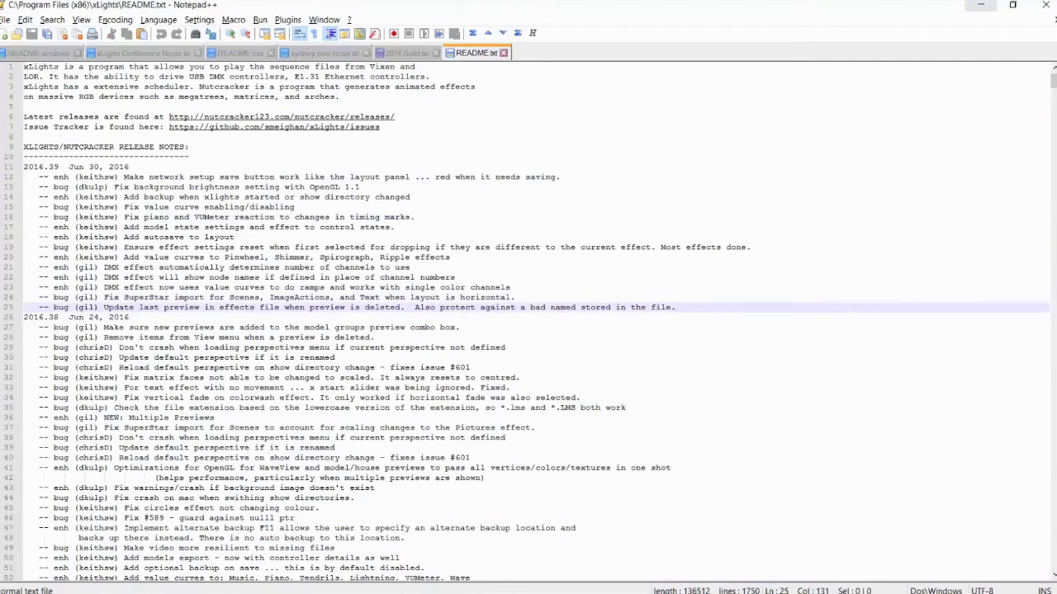
left_click(980, 5)
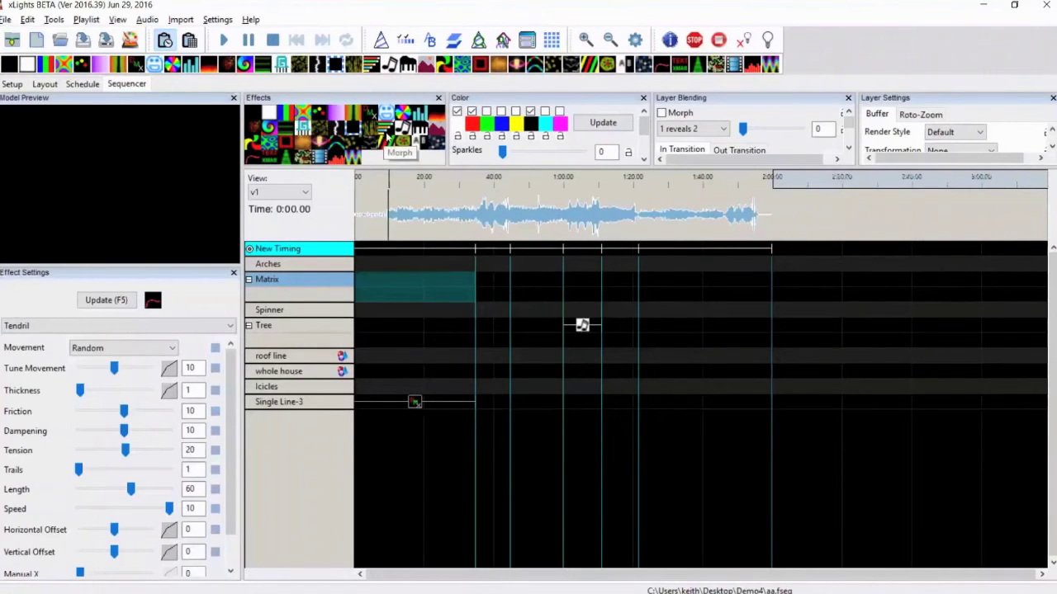
Step: Select the Tree row's Music Effect and play the waveform section spanning its fourth timing interval
left_click_drag(582, 326, 582, 327)
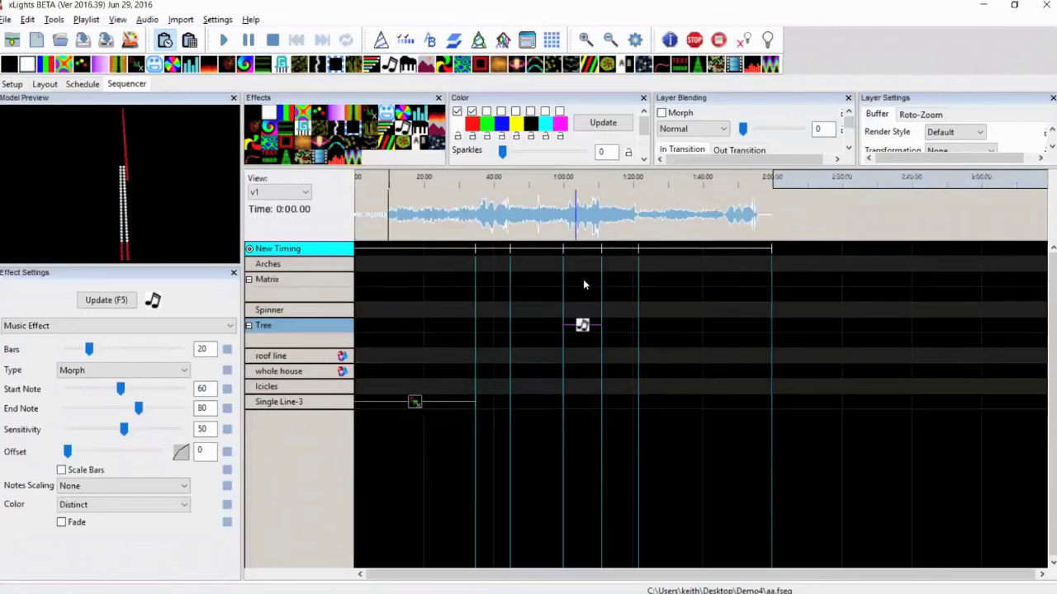
left_click_drag(565, 231, 600, 231)
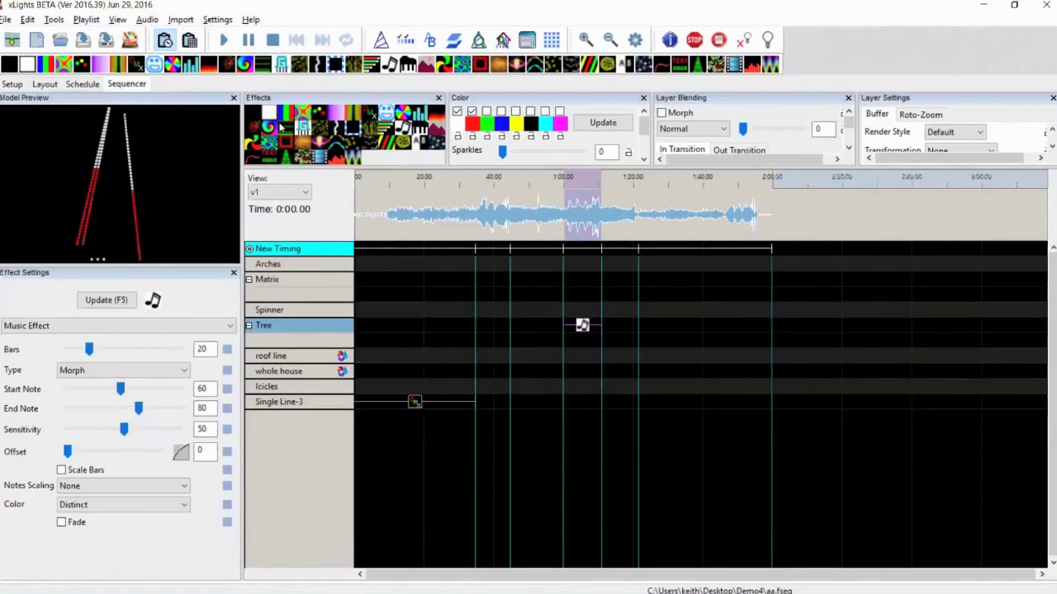
left_click(224, 38)
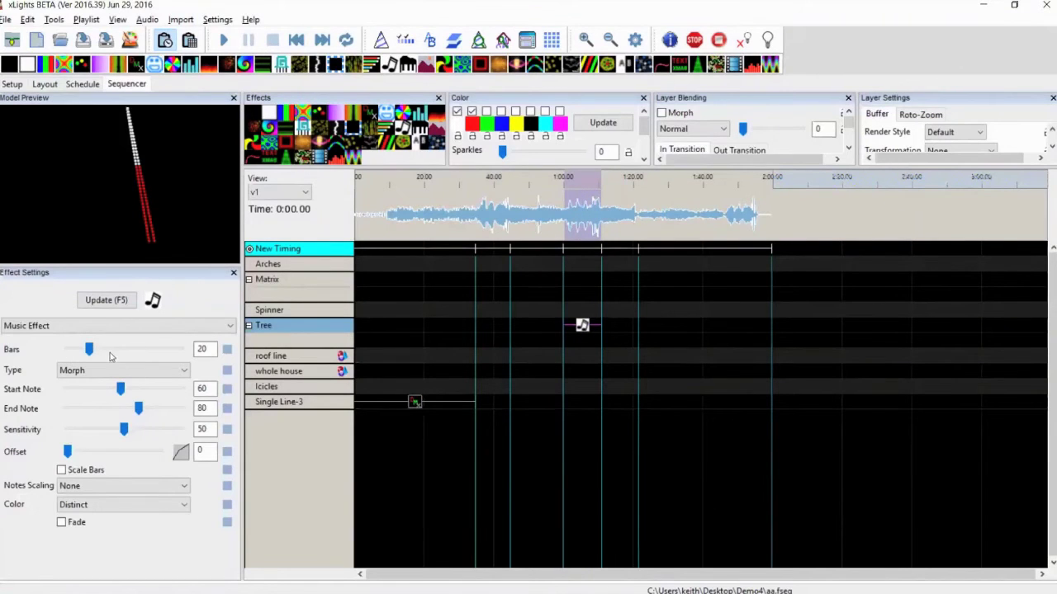
Step: Place a Music Effect in the Matrix row's fourth timing interval, with Scale Bars enabled and Bars set to 100
left_click(89, 349)
left_click_drag(408, 130, 578, 281)
key("space")
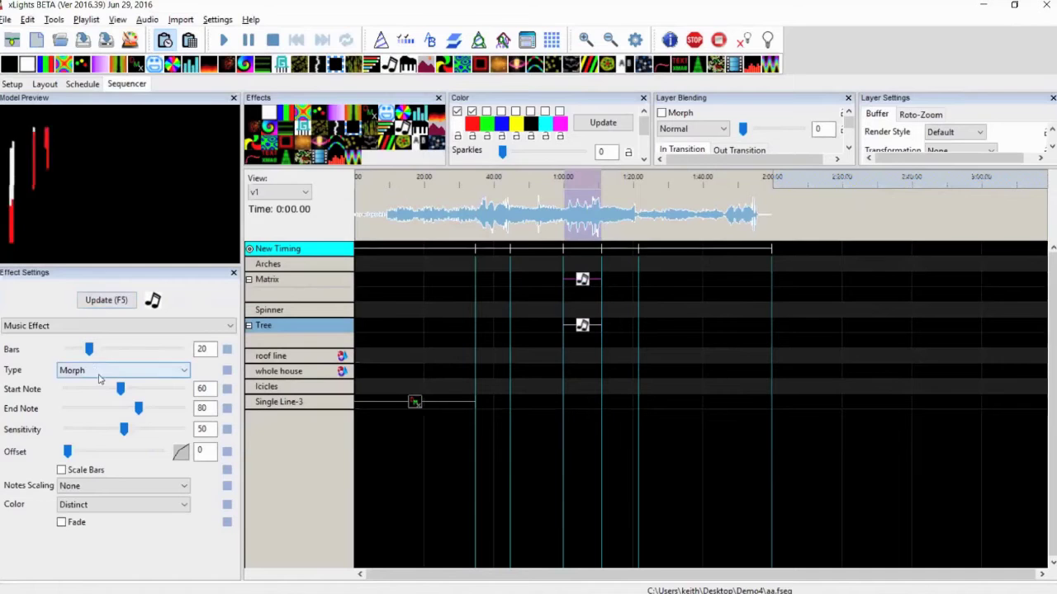
left_click(61, 470)
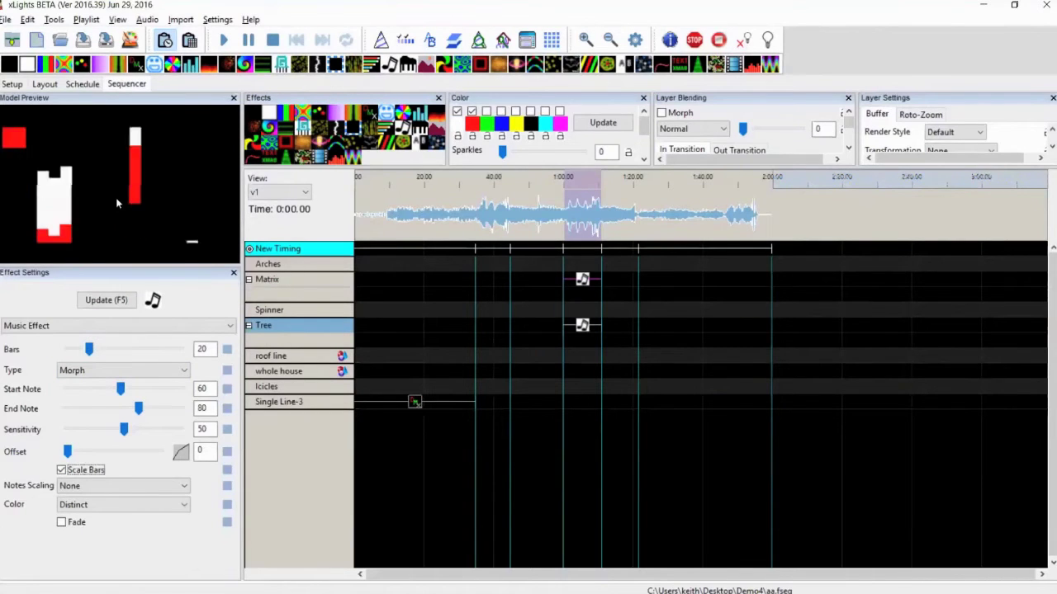
double_click(213, 349)
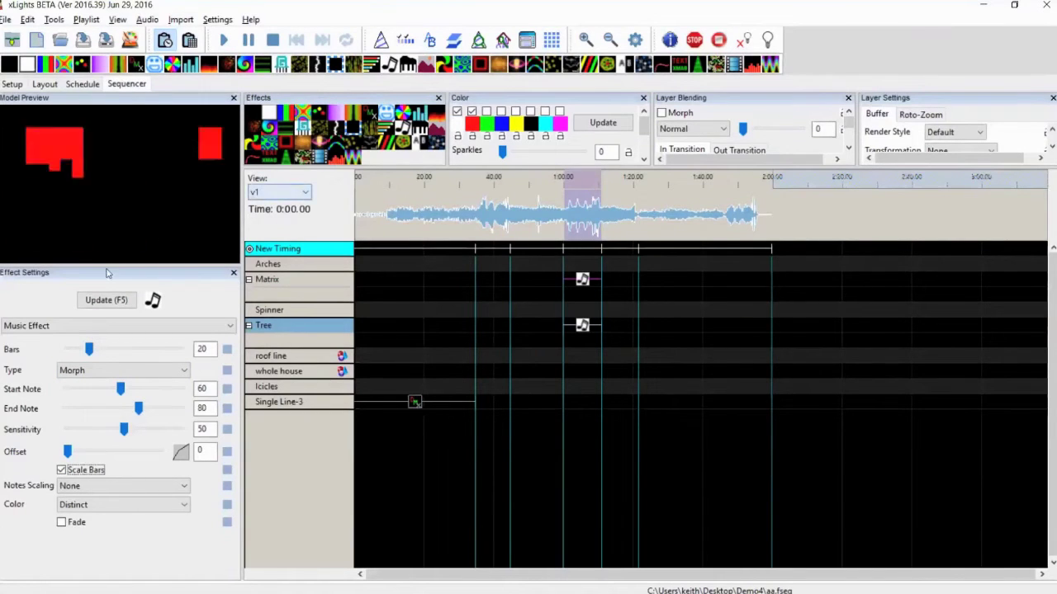
type("100")
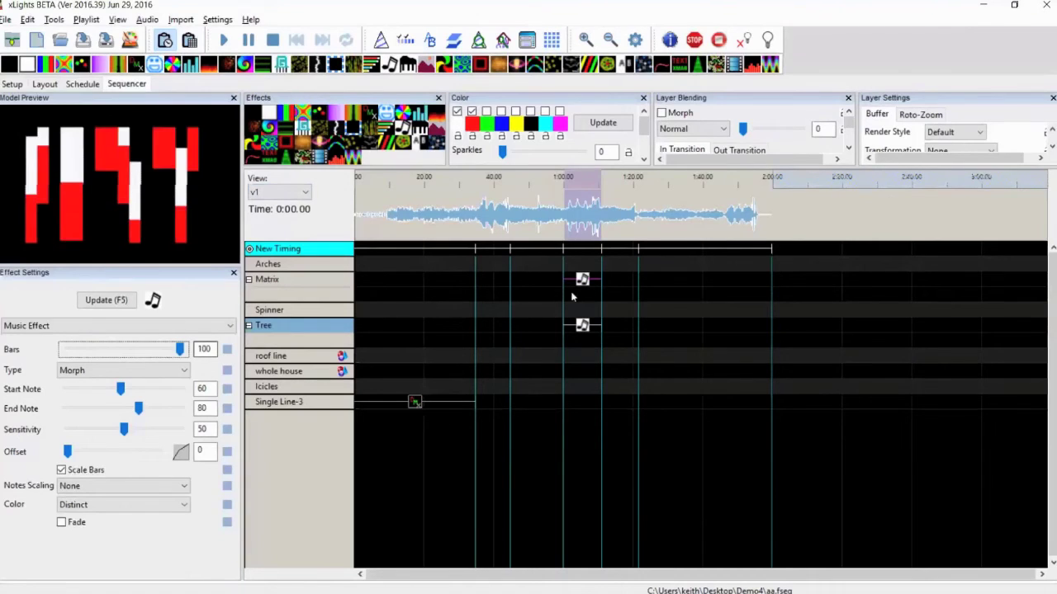
Step: Set the Matrix Music Effect's Start Note to 22 and End Note to 127
left_click(582, 281)
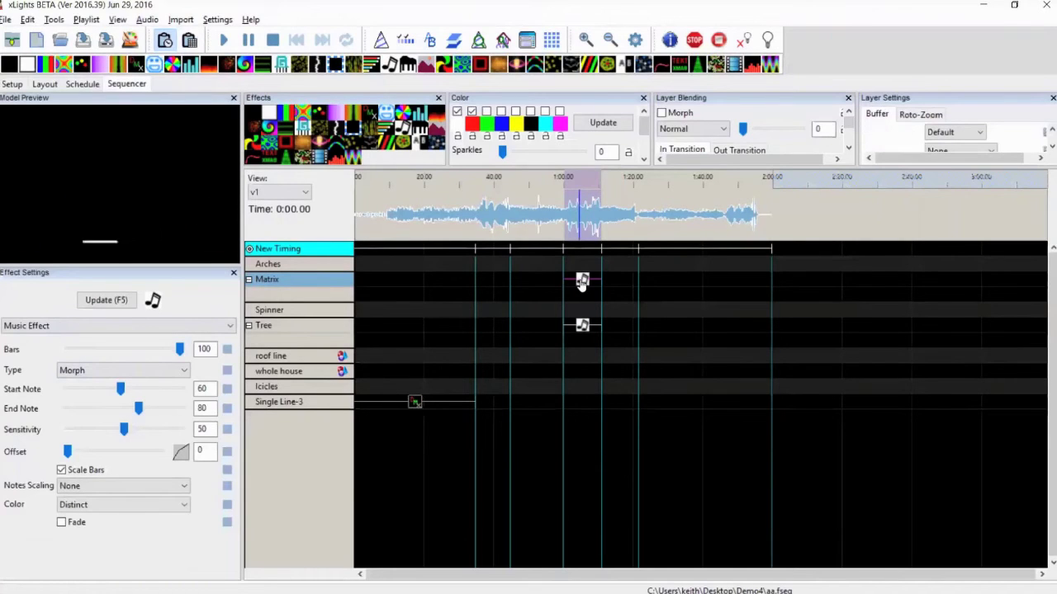
mouse_move(582, 283)
left_mouse_down()
mouse_move(535, 283)
mouse_move(584, 282)
left_mouse_up()
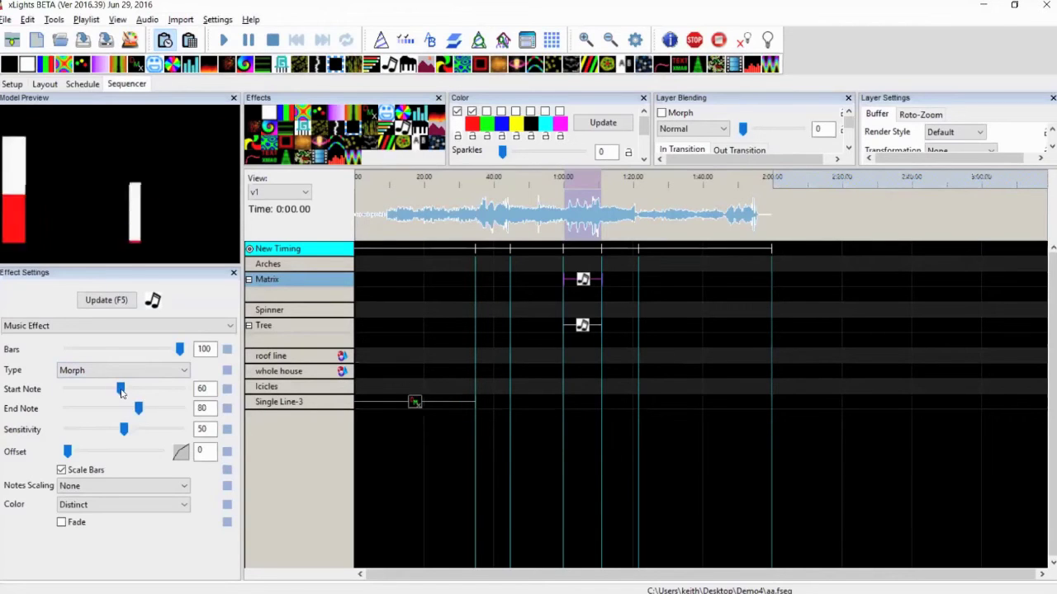
left_click_drag(140, 409, 165, 412)
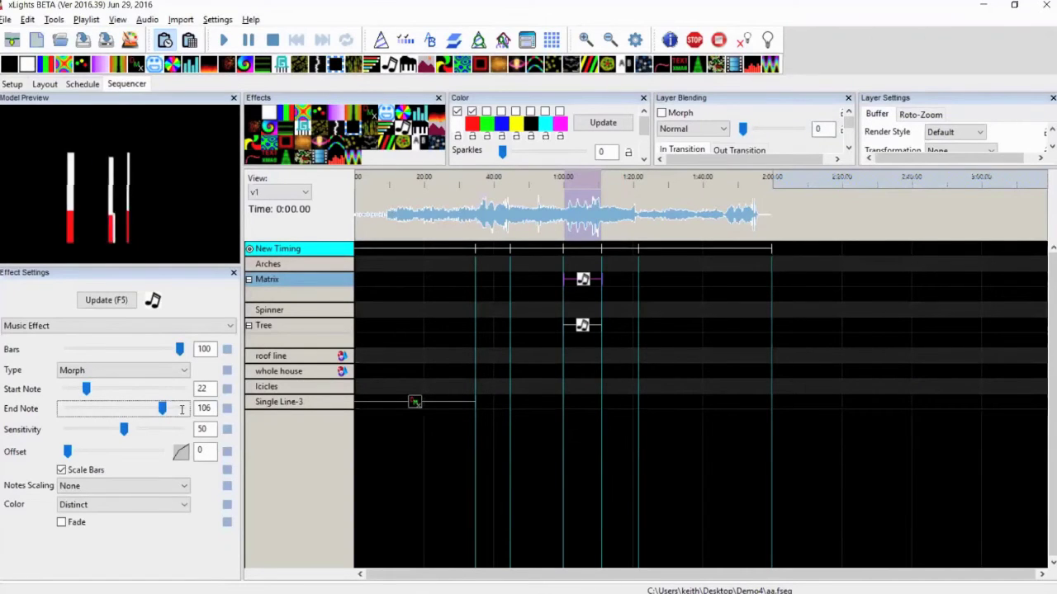
left_click_drag(162, 408, 164, 408)
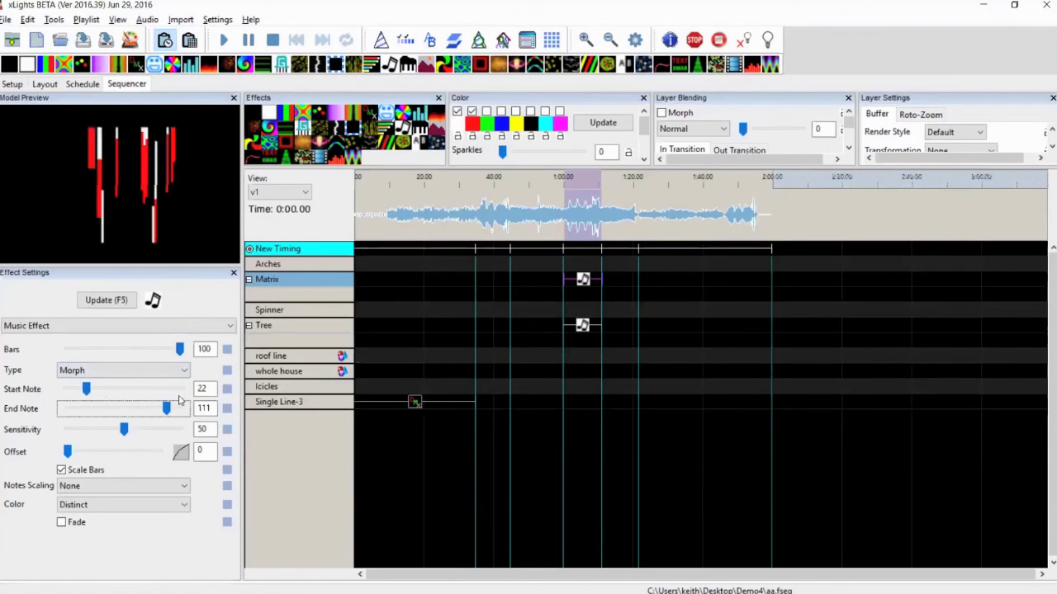
left_click_drag(166, 409, 182, 409)
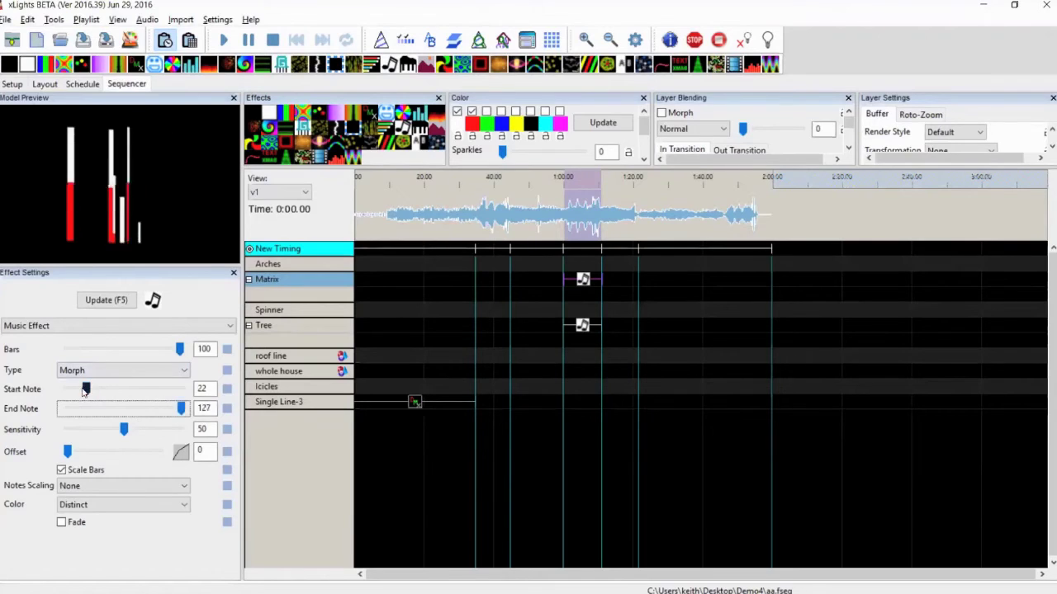
Step: Set the Matrix Music Effect's Bars to 52, trying Start Notes of 87 and 0 and a lower End Note
left_click_drag(86, 390, 137, 391)
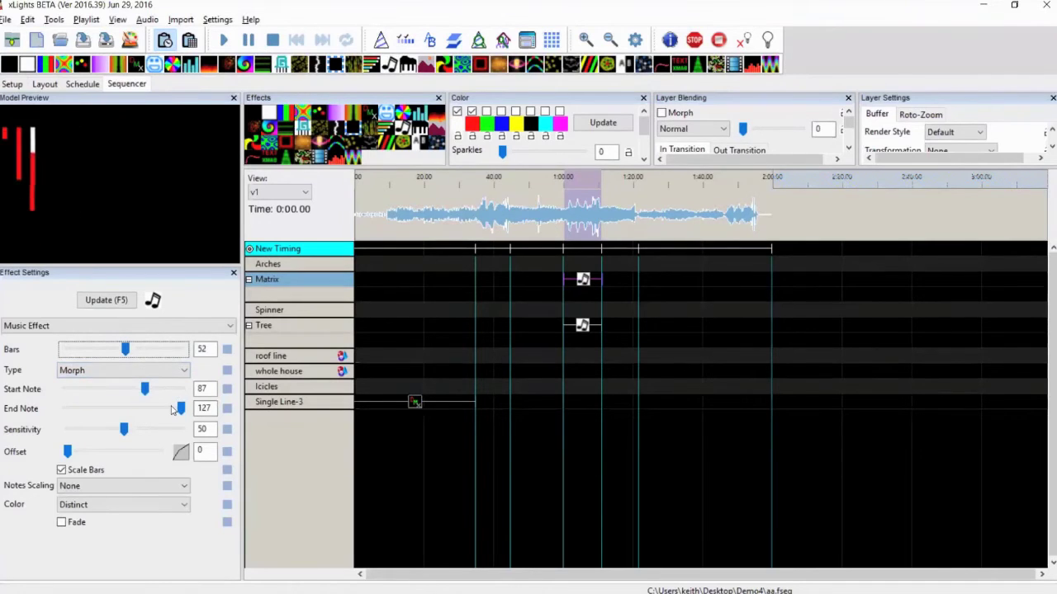
left_click_drag(146, 391, 66, 389)
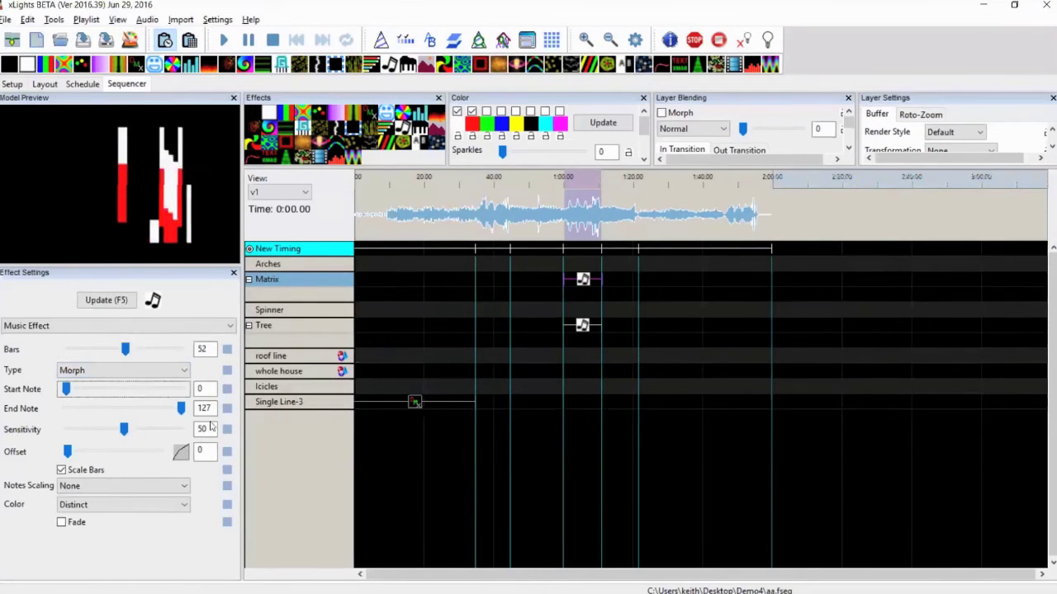
left_click_drag(183, 409, 125, 408)
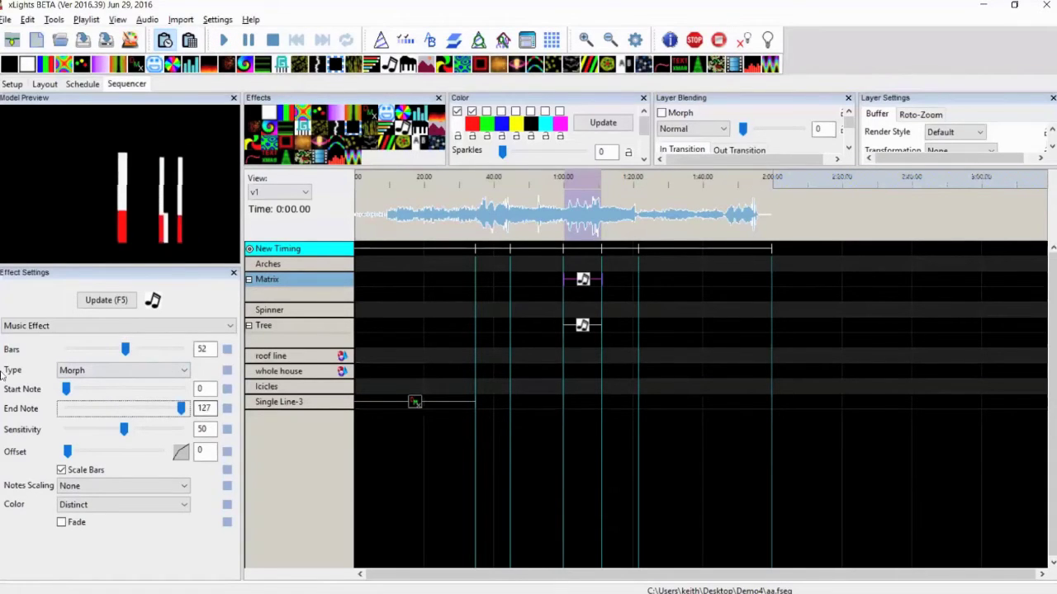
Step: Raise the Matrix Music Effect's Start Note to 89, play the sequence, and settle the Start Note at 65
left_click_drag(65, 390, 137, 397)
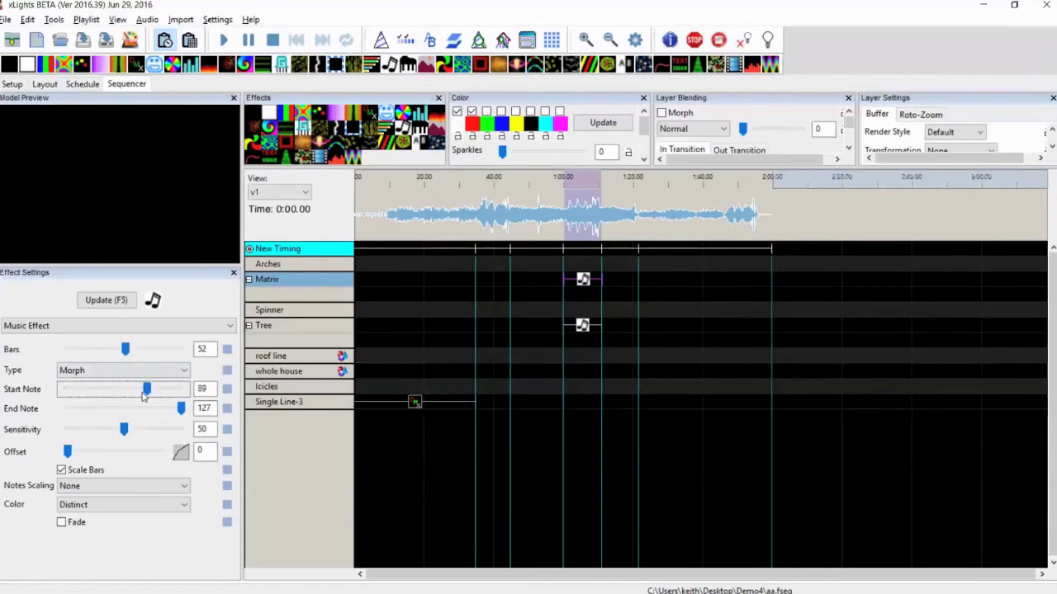
left_click(225, 39)
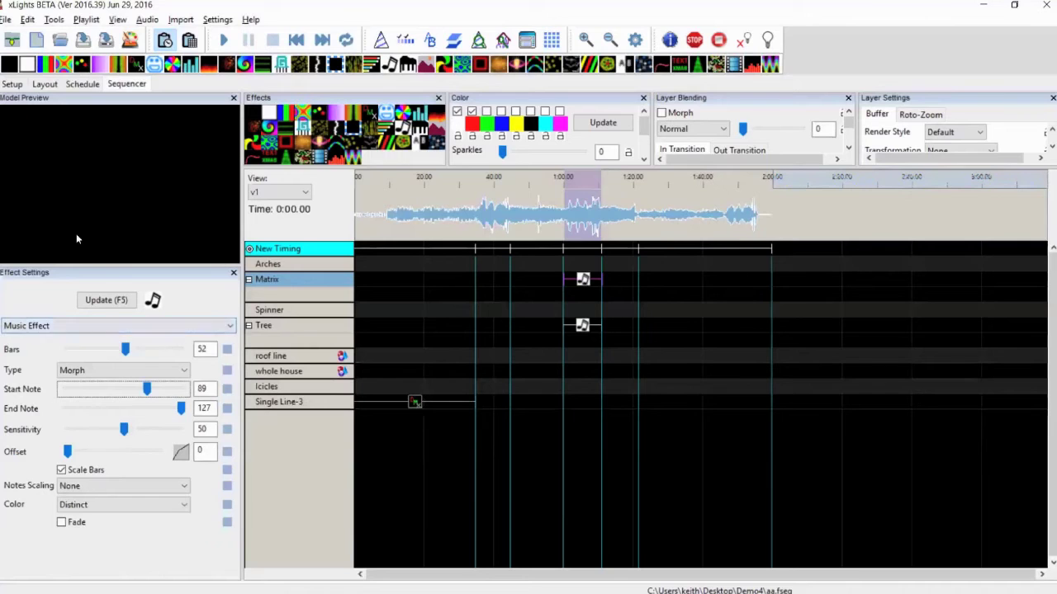
left_click(585, 260)
left_click_drag(148, 389, 134, 392)
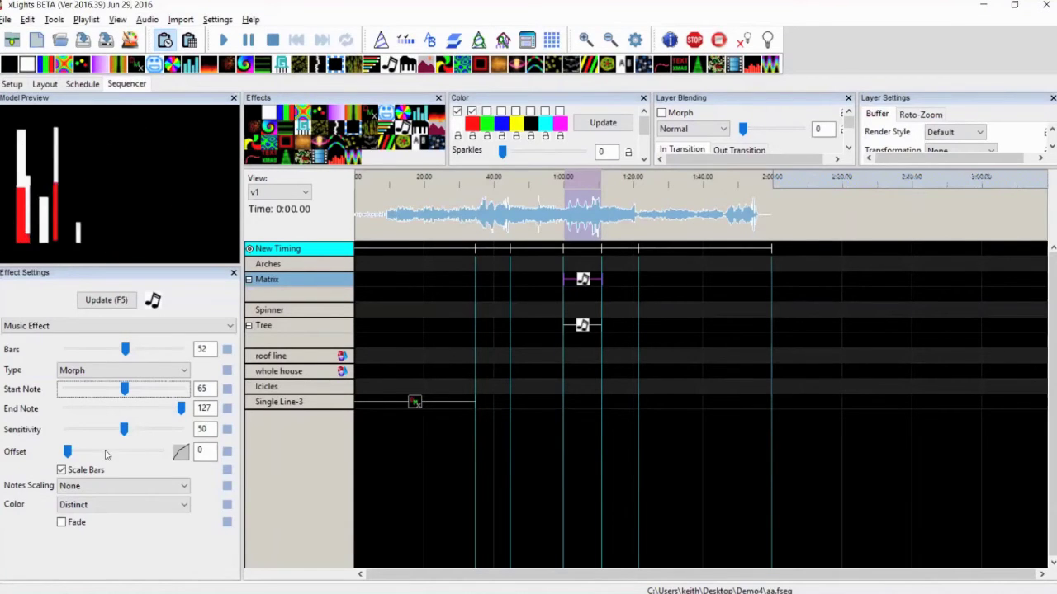
Step: Try the Matrix Music Effect's Sensitivity at 5 and Offset at 65, returning them to 50 and 0
left_click_drag(124, 429, 73, 425)
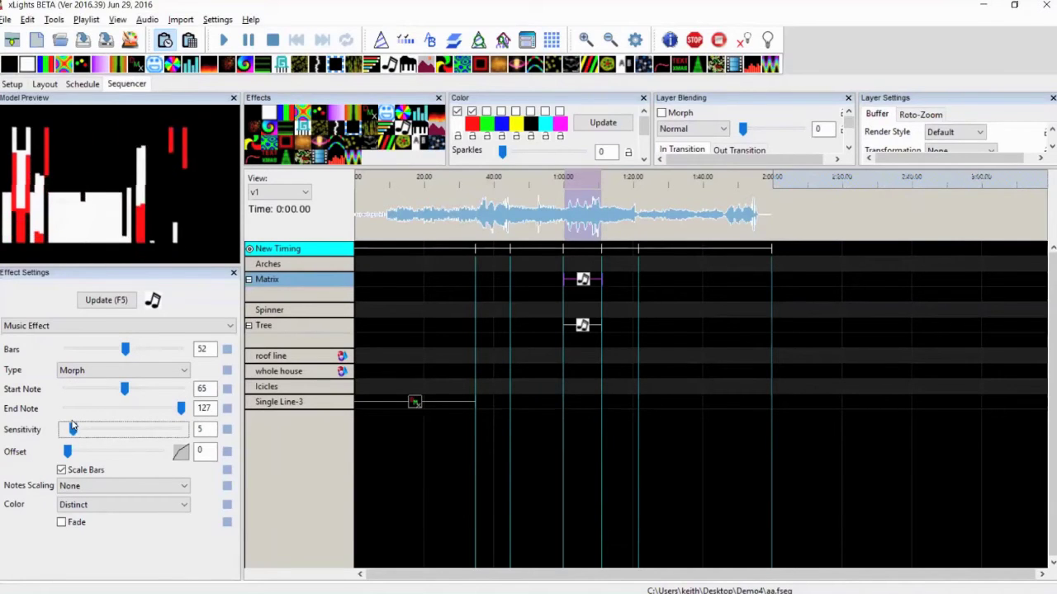
left_click_drag(73, 427, 171, 431)
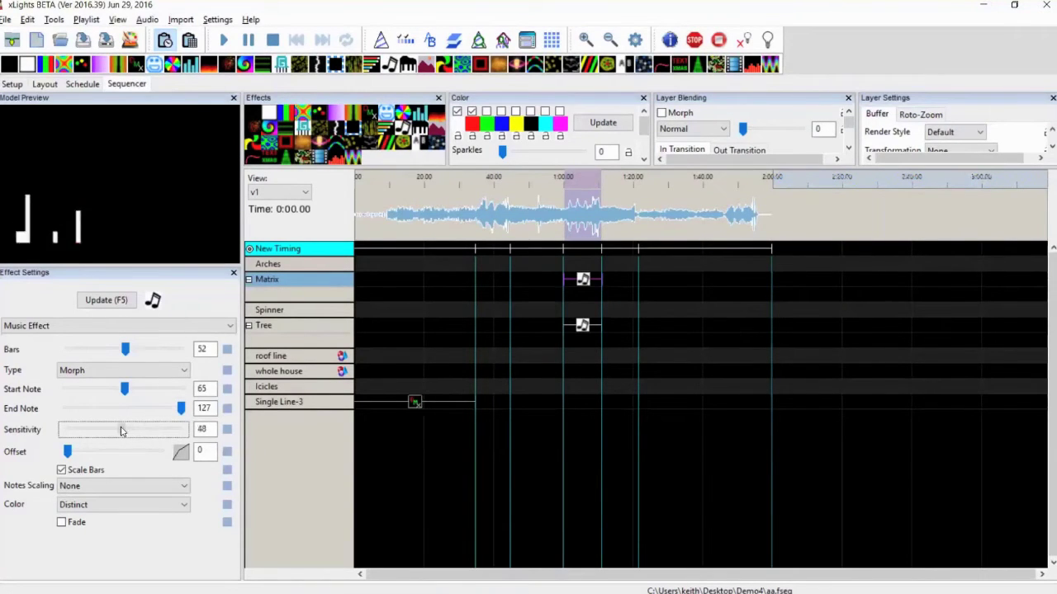
left_click_drag(121, 430, 119, 430)
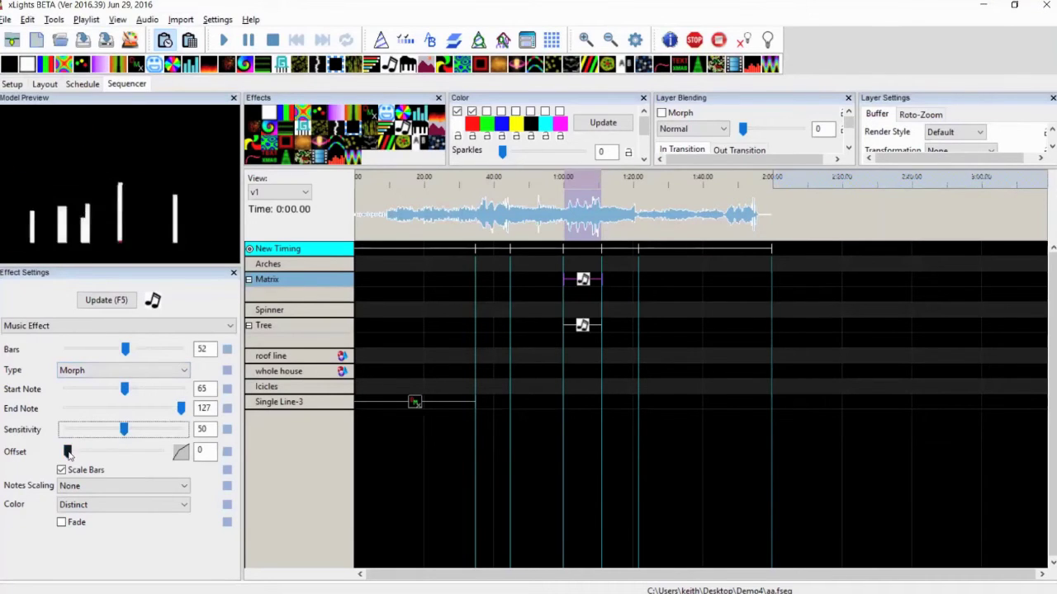
left_click_drag(68, 452, 129, 455)
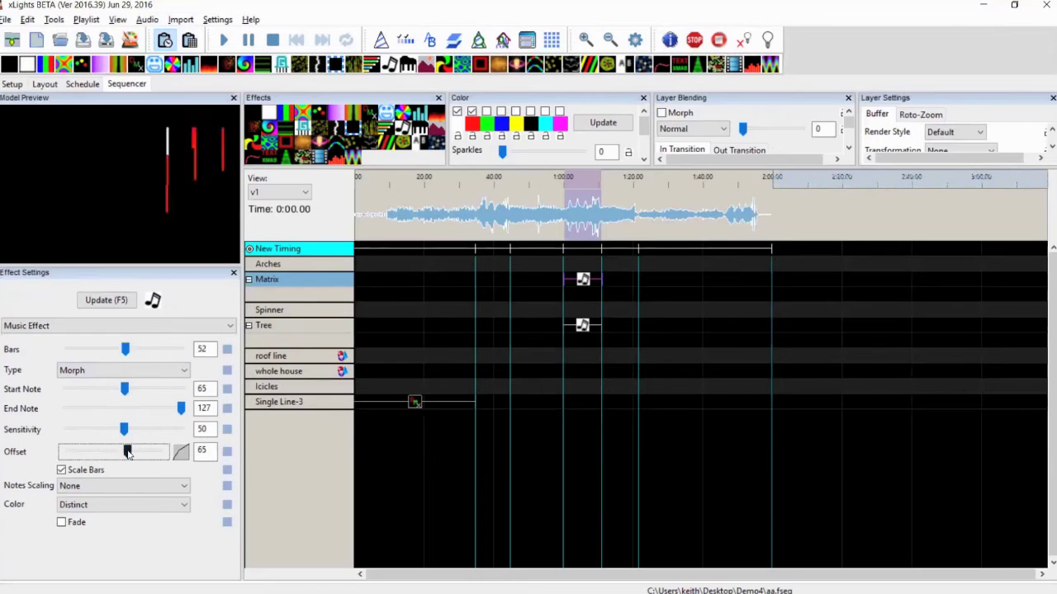
left_click_drag(127, 452, 64, 453)
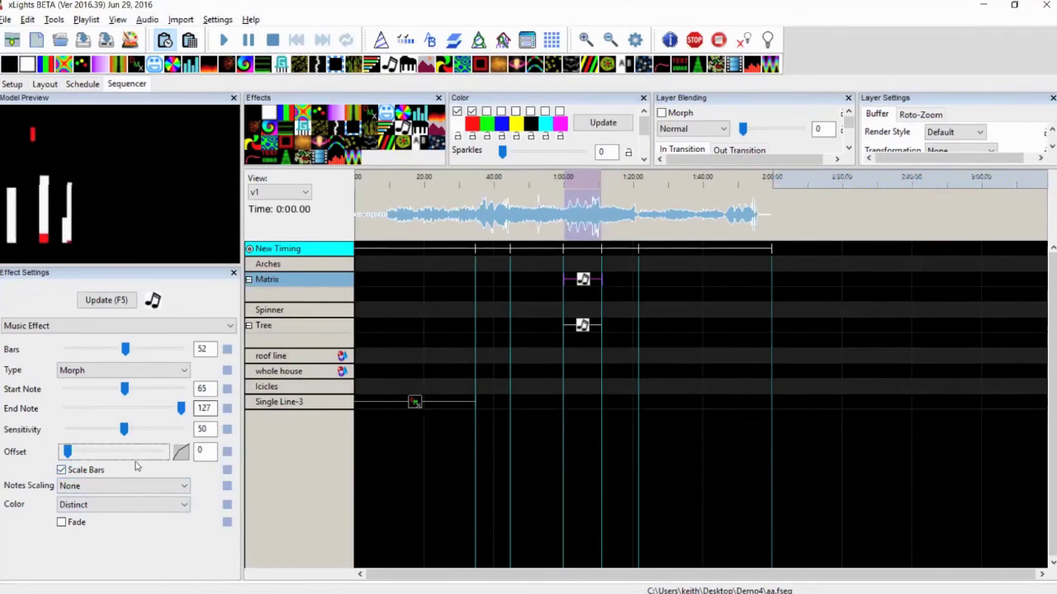
Step: Try Individual Notes scaling on the Matrix Music Effect, raise Sensitivity to 85, and switch Notes Scaling to All Notes
left_click(123, 486)
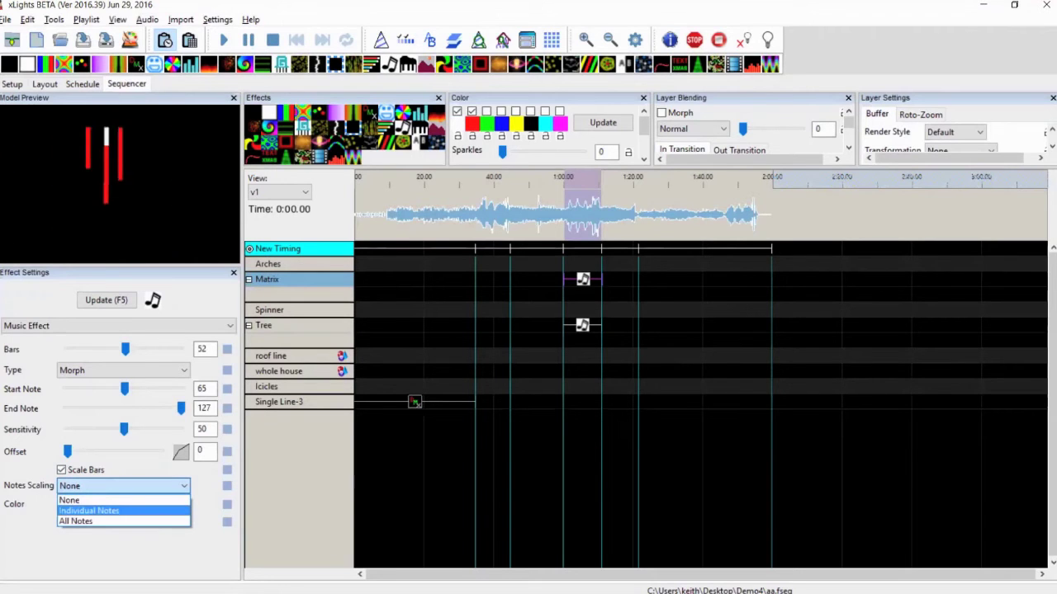
left_click(89, 511)
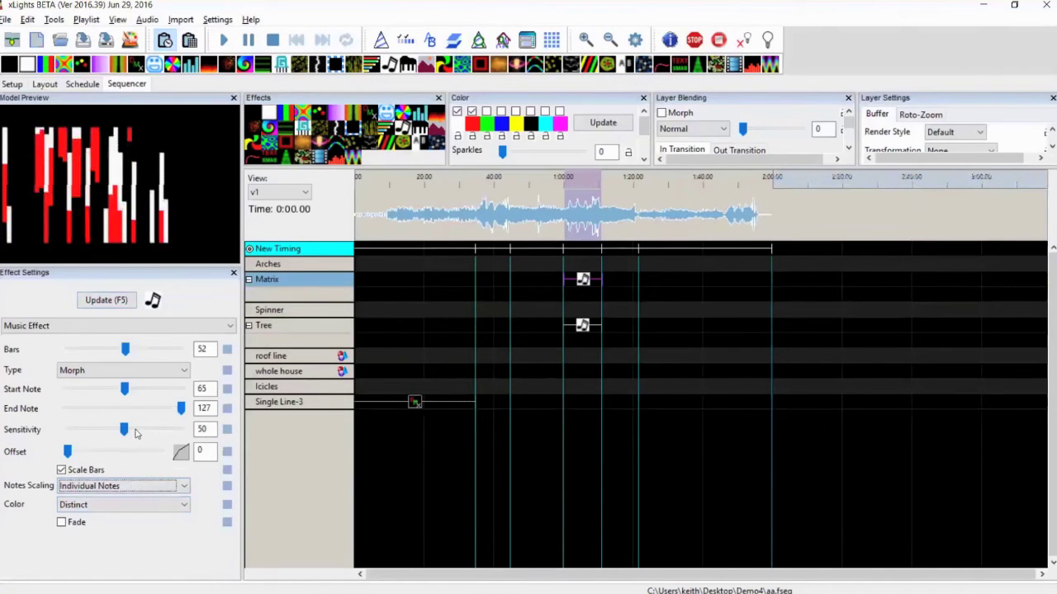
left_click_drag(124, 430, 152, 435)
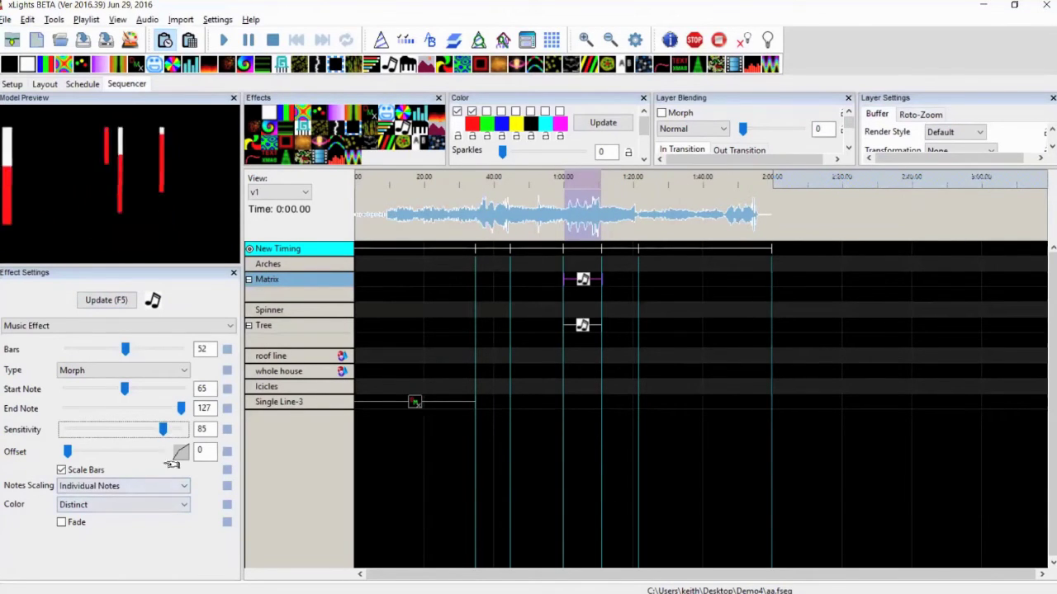
left_click(123, 485)
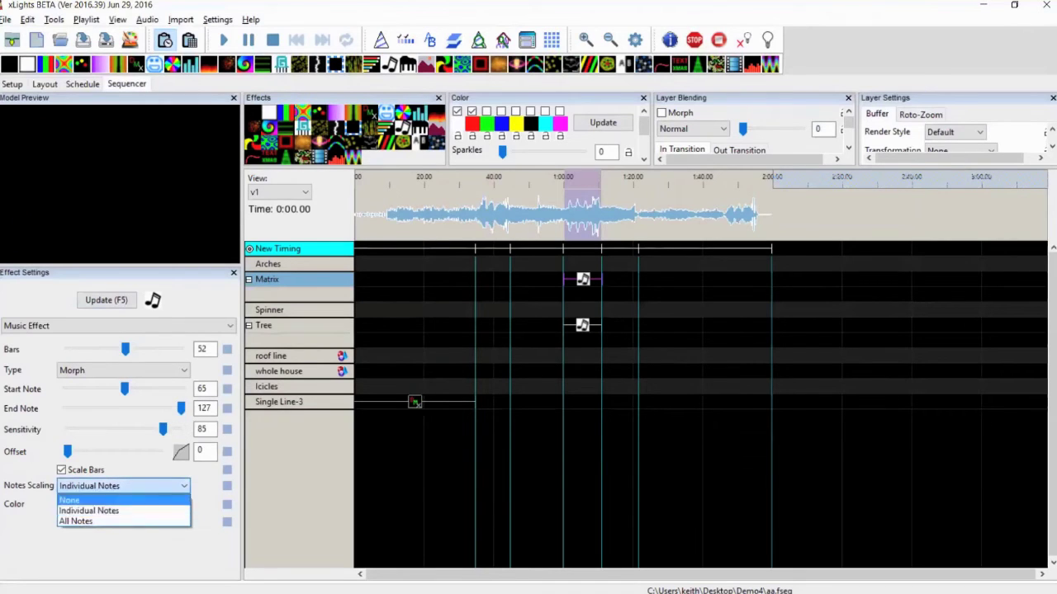
left_click(76, 521)
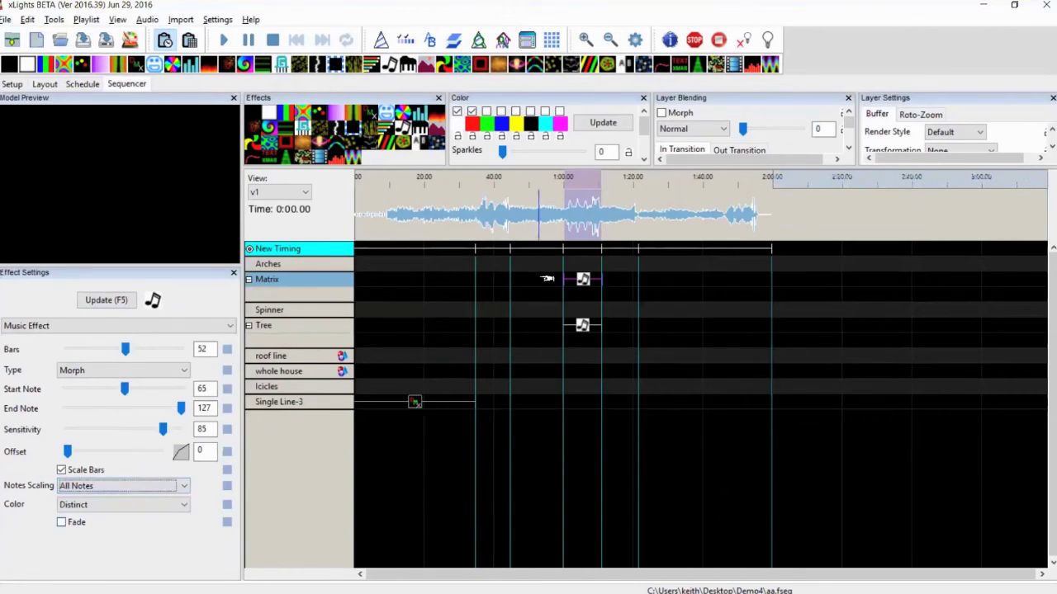
Step: Add a timing mark at about 8 seconds and place a Music Effect in the Matrix row's first interval
left_click(388, 206)
key("t")
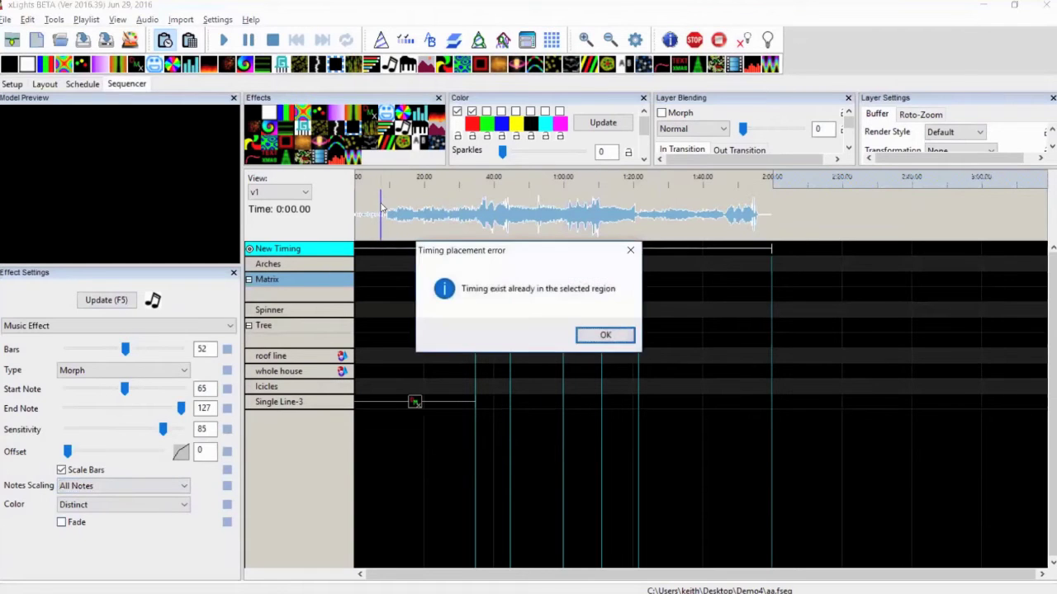
key("Return")
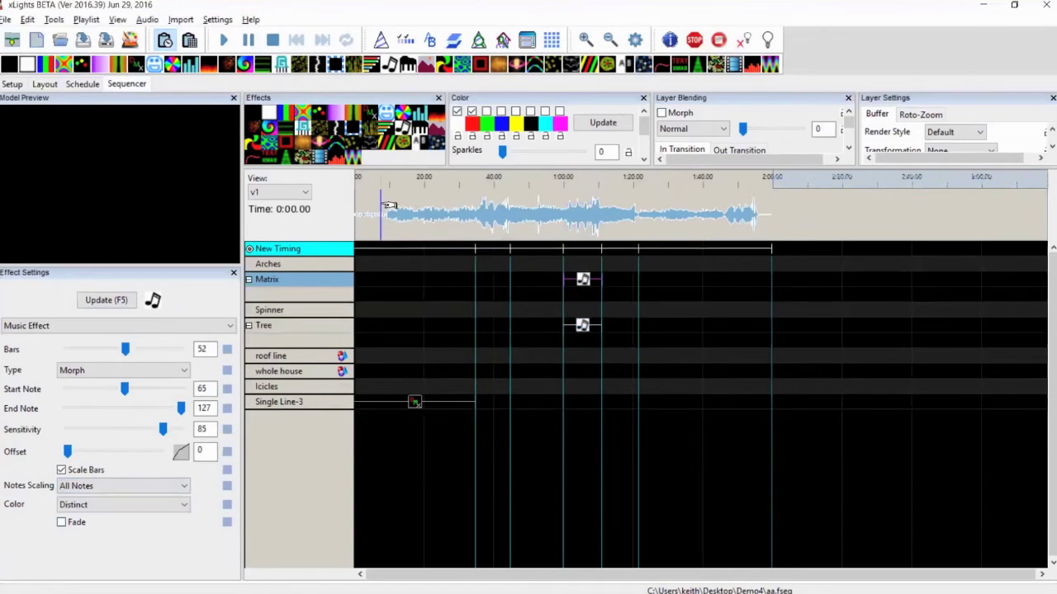
key("t")
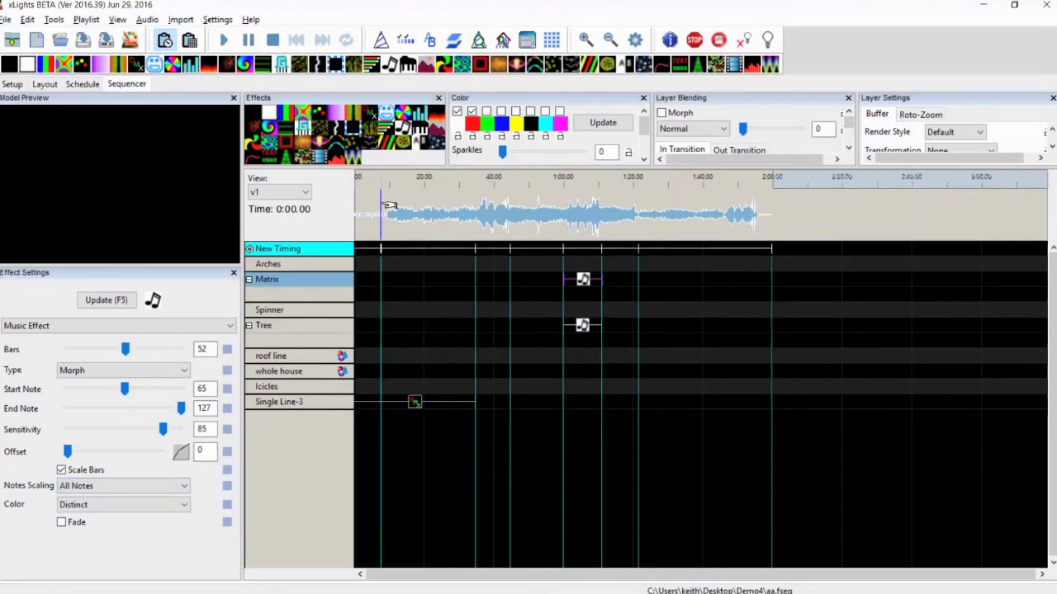
left_click_drag(366, 315, 368, 279)
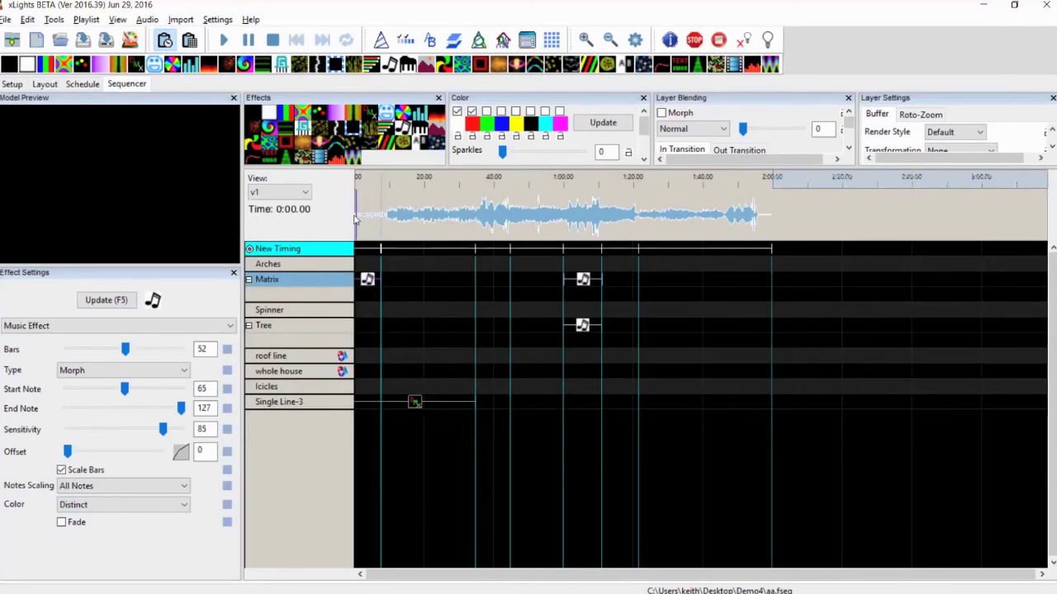
Step: Give the first Matrix Music Effect Individual Notes scaling, a Sensitivity of 65 and a Start Note of 0
left_click(123, 485)
left_click(91, 505)
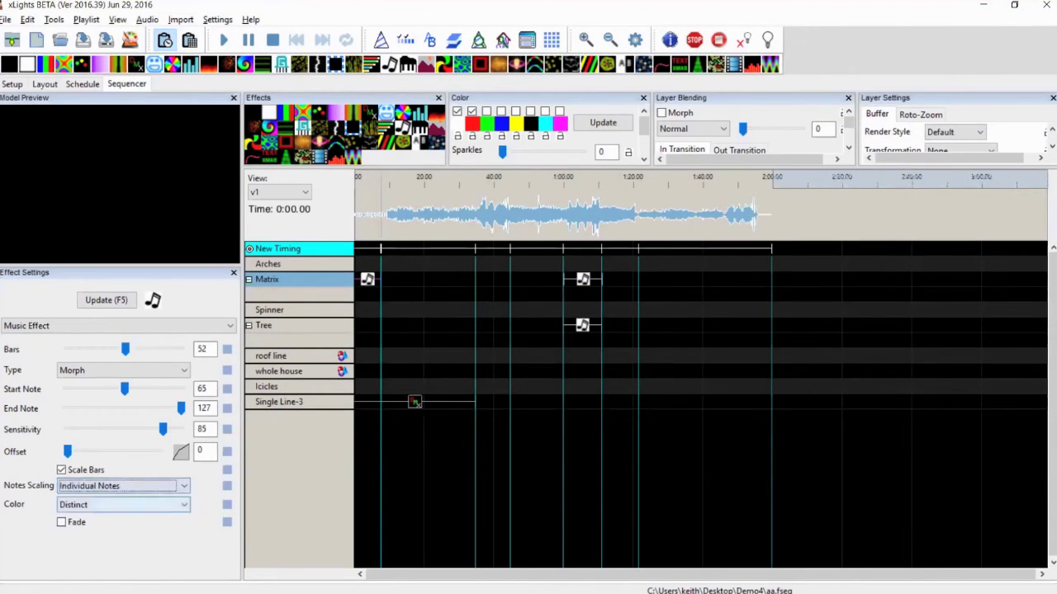
left_click(368, 281)
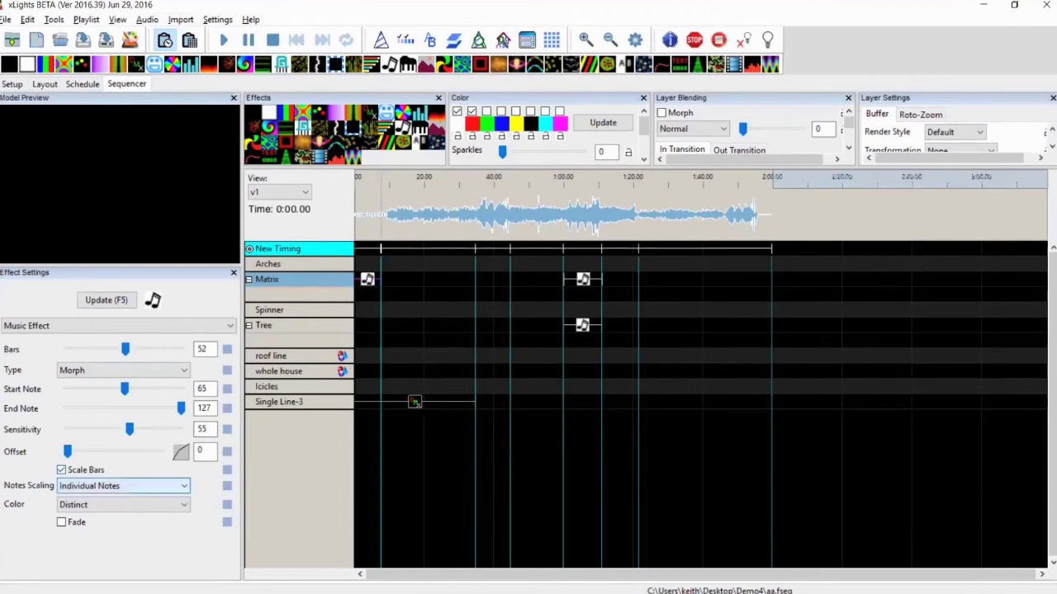
left_click(147, 431)
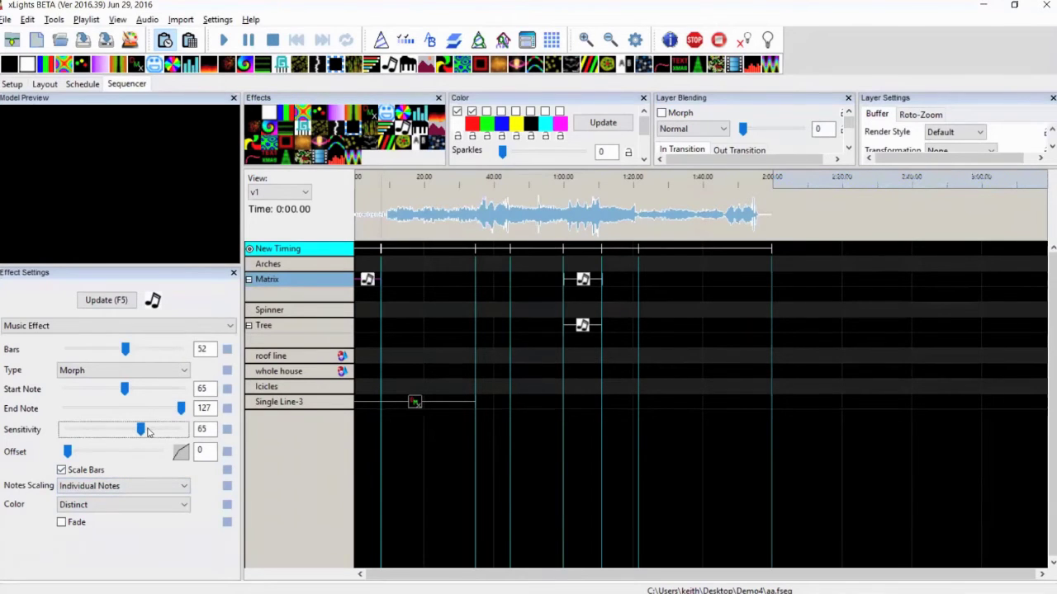
left_click_drag(125, 389, 56, 390)
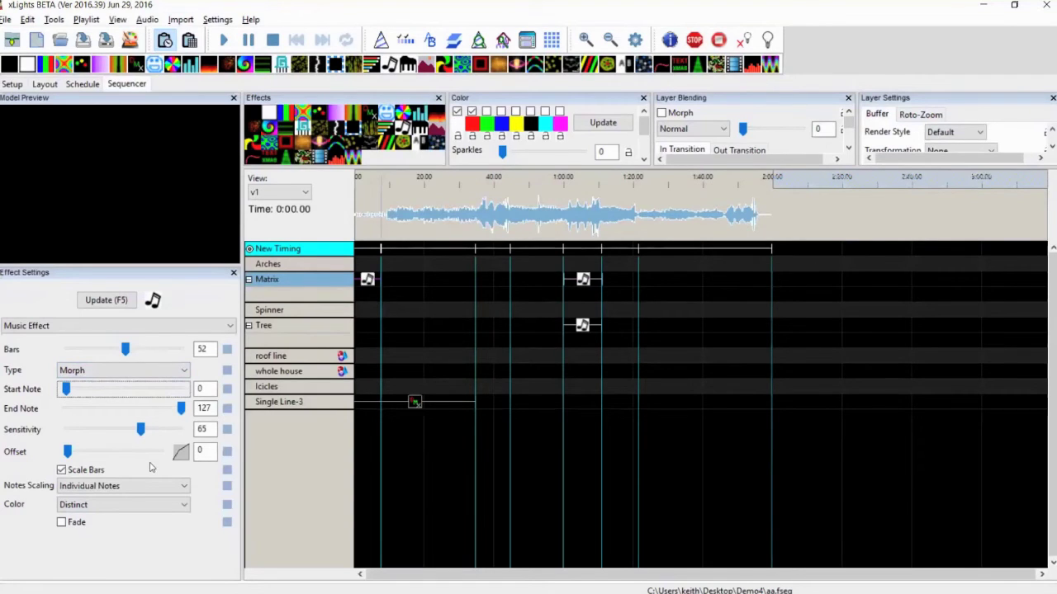
Step: Set the first Matrix Music Effect's Notes Scaling to All Notes and Sensitivity to 32, and enable green in its palette
left_click(124, 486)
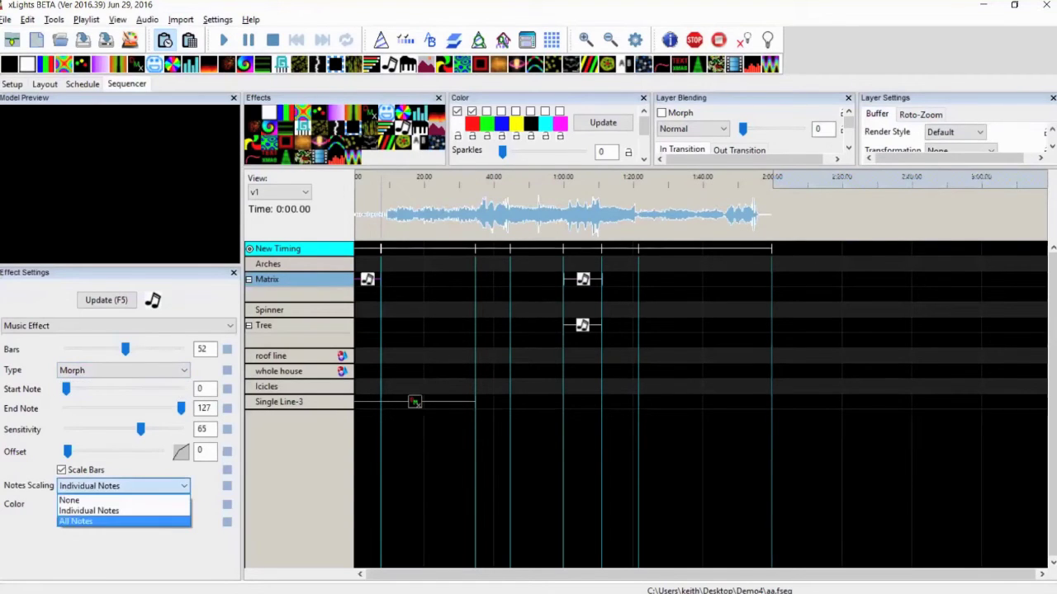
left_click(83, 521)
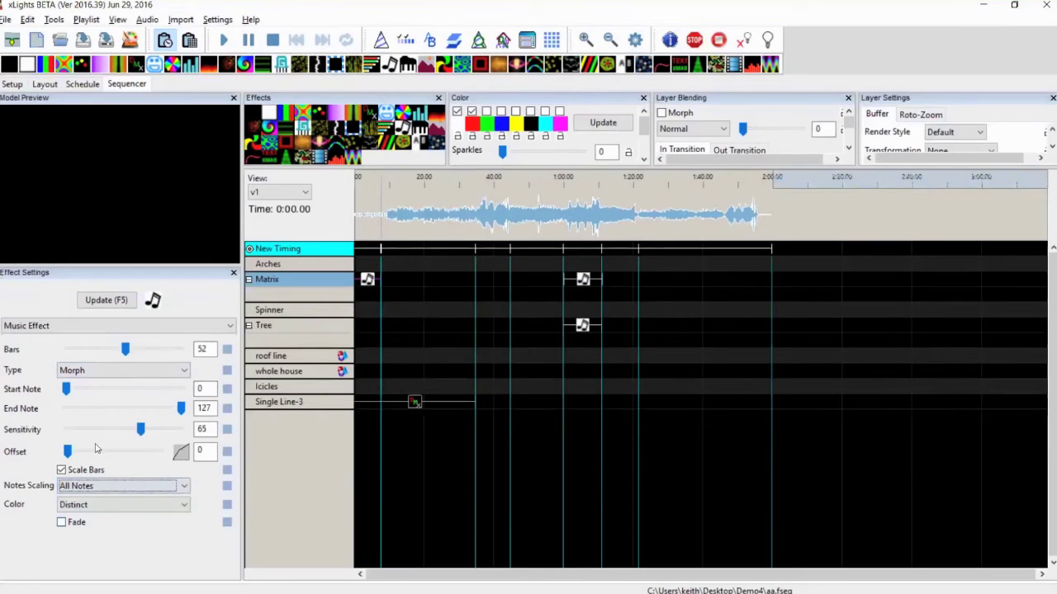
left_click_drag(139, 436, 120, 429)
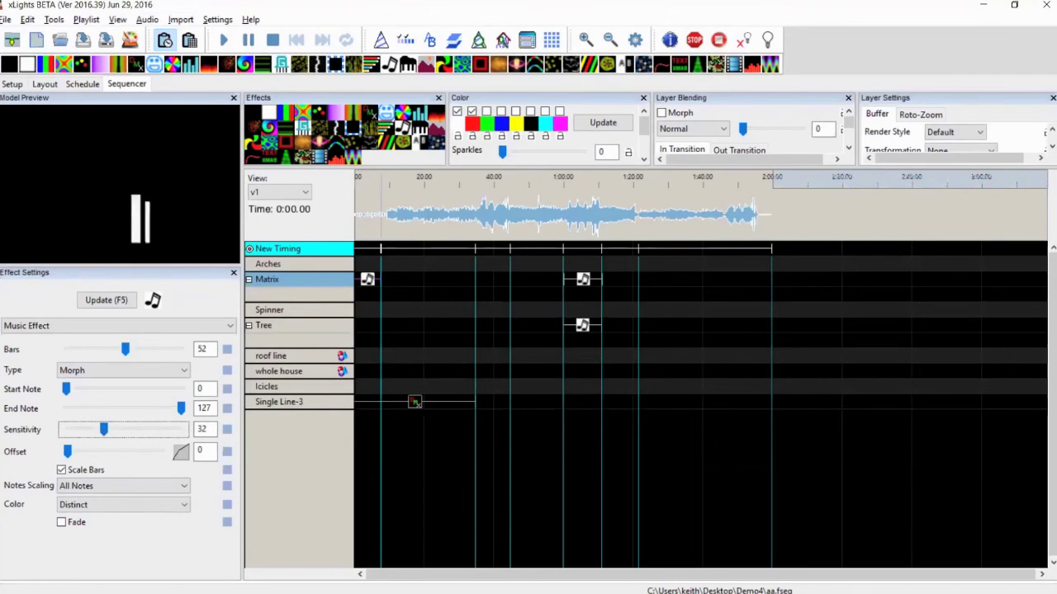
left_click(124, 485)
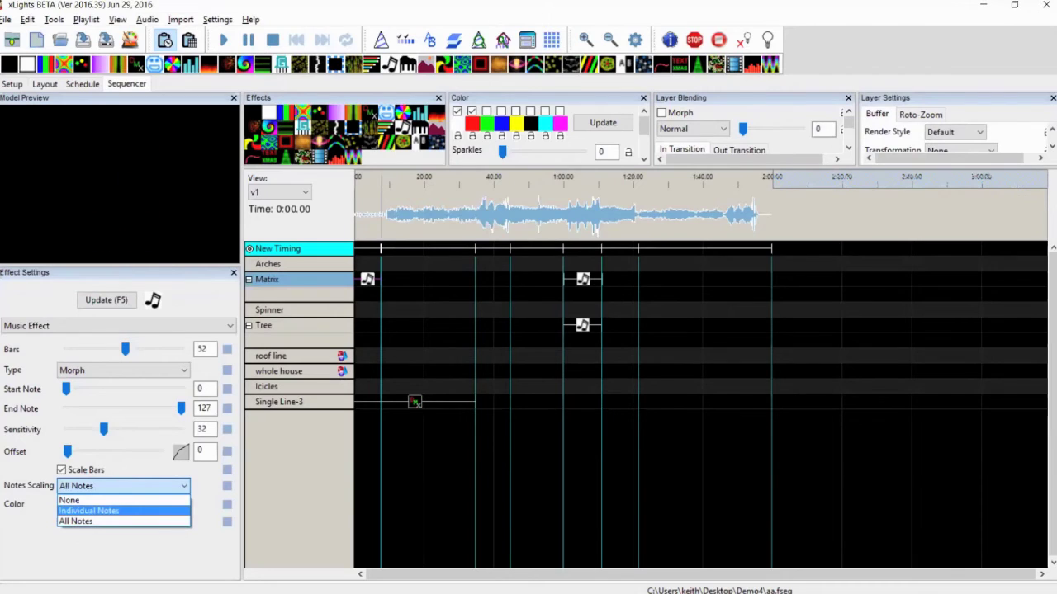
left_click(76, 520)
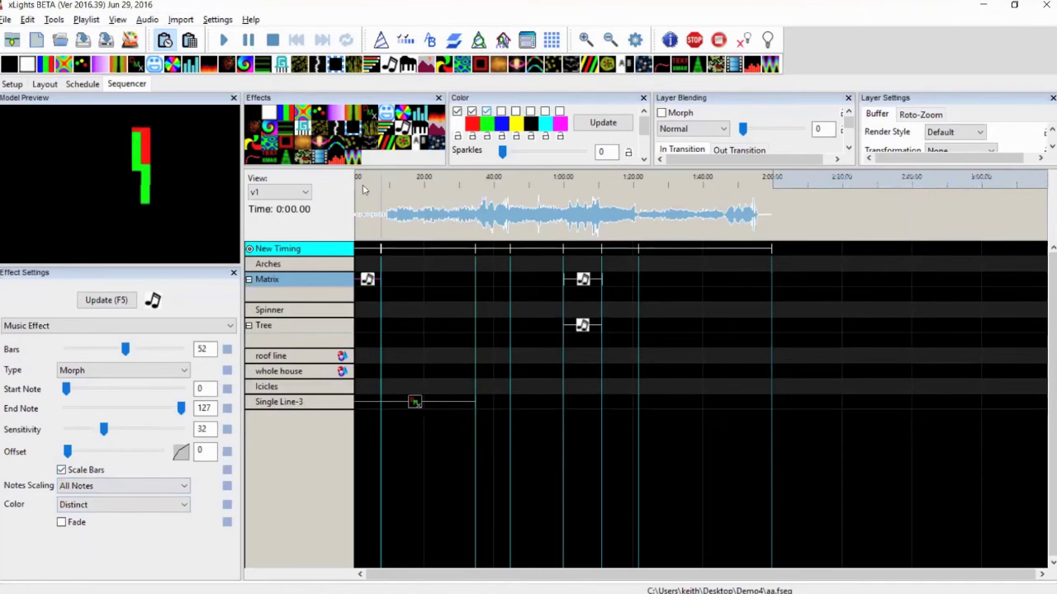
Step: Select the Tree row's Music Effect and enable green in its color palette
left_click(582, 280)
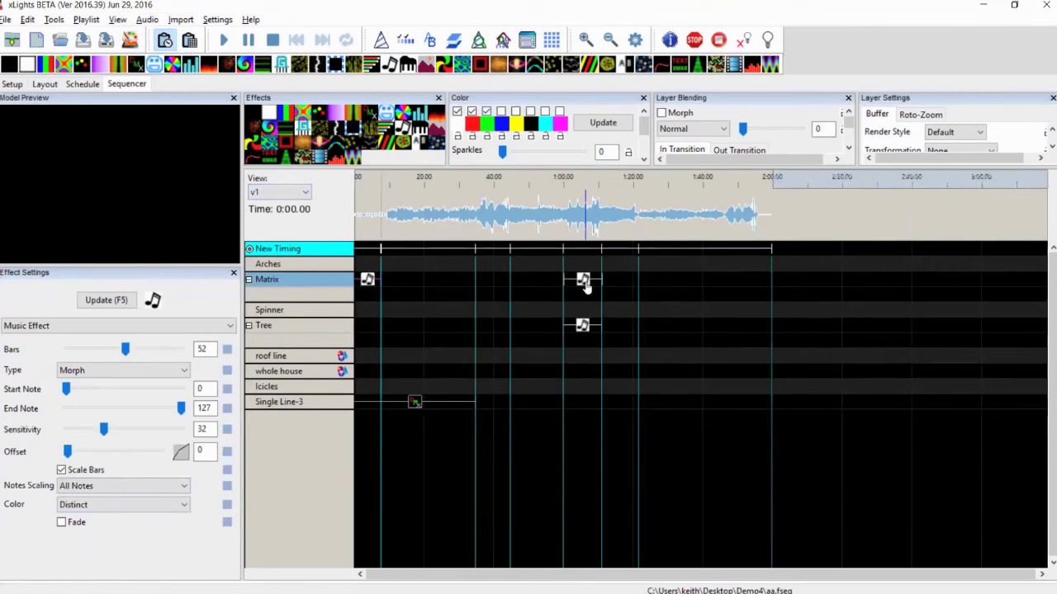
left_click(582, 327)
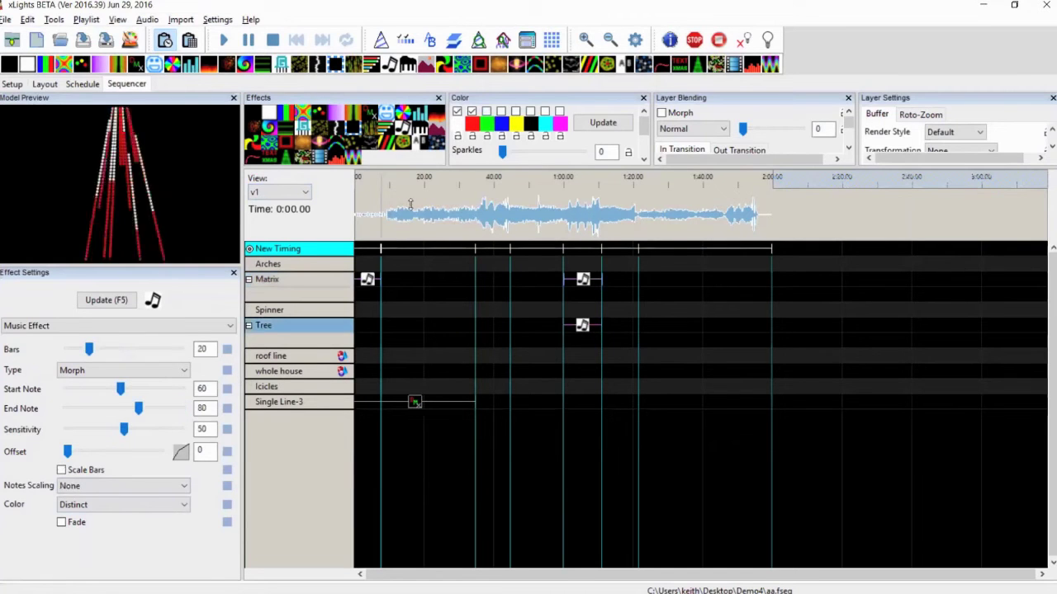
left_click(486, 111)
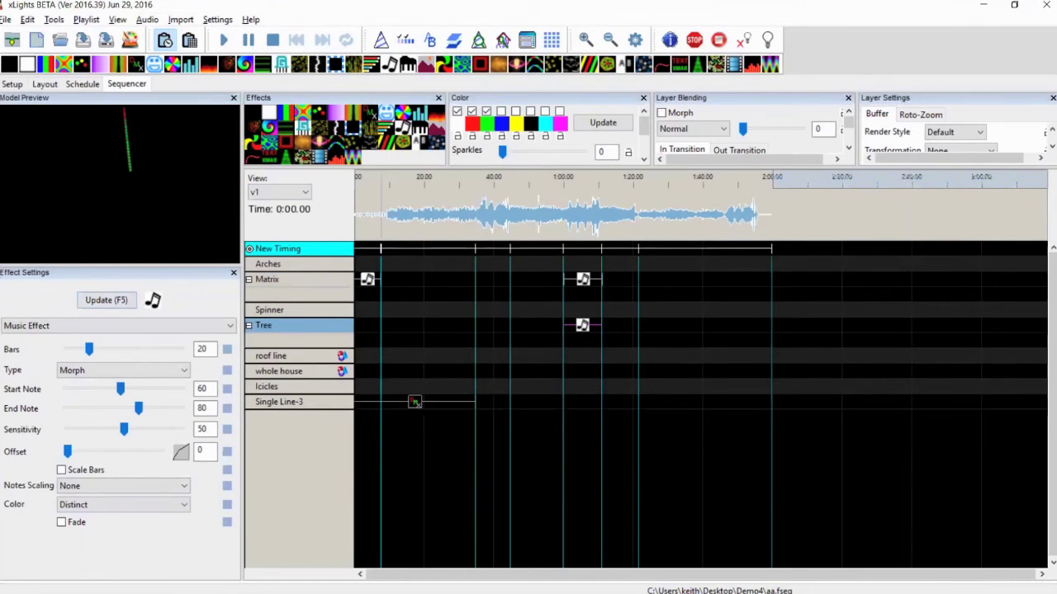
Step: Try the Blend and Cycle color modes on the Tree row's Music Effect
left_click(122, 504)
left_click(82, 528)
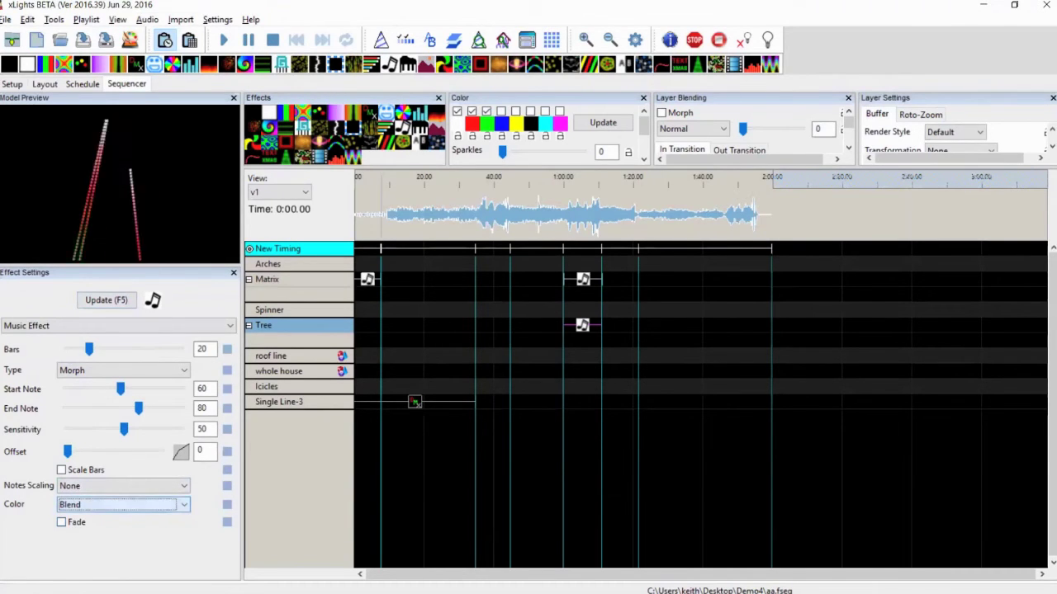
left_click(124, 504)
left_click(69, 539)
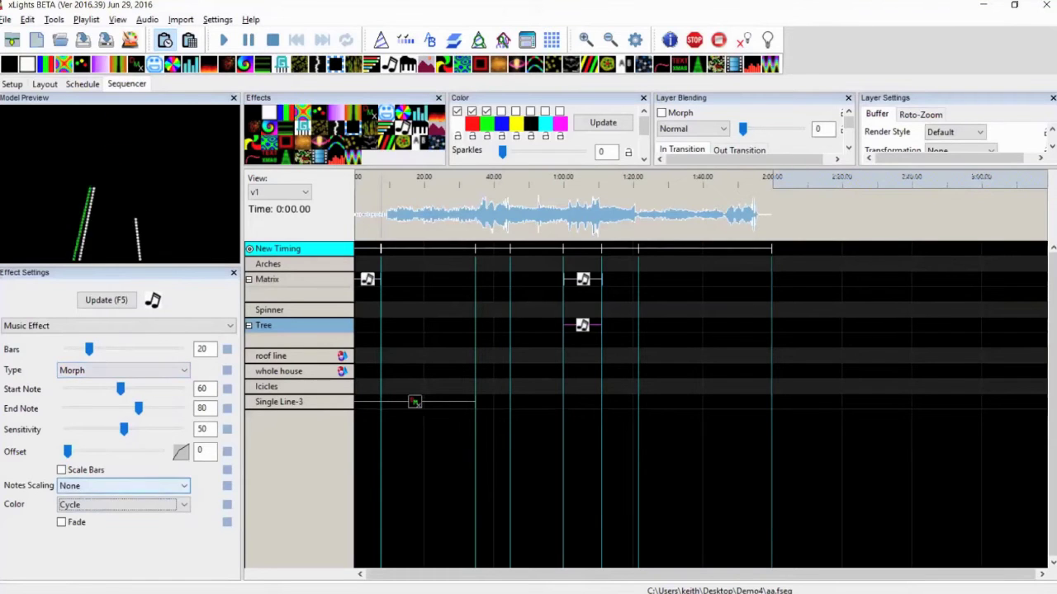
left_click(183, 504)
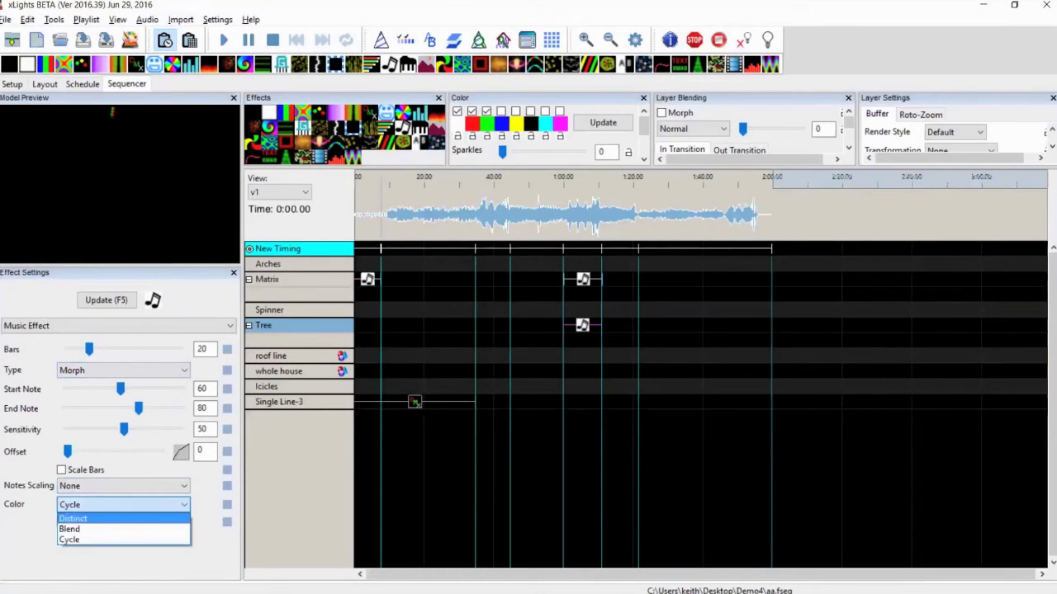
left_click(183, 505)
Step: Enable Fade on the Tree's Music Effect and set its color mode to Distinct
left_click(61, 521)
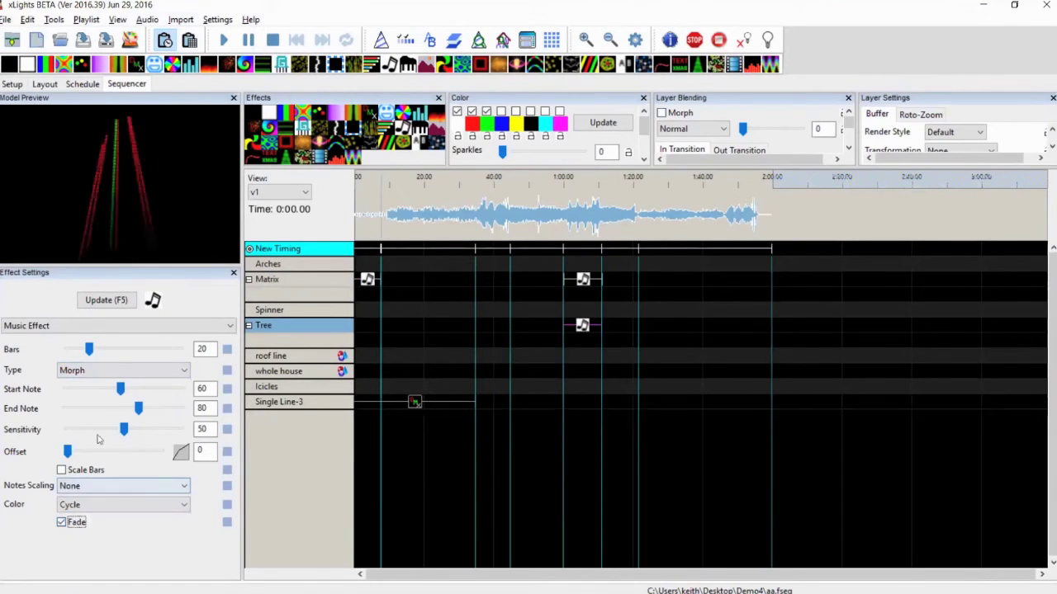
key("alt+Down")
key("Up")
key("Up")
key("Return")
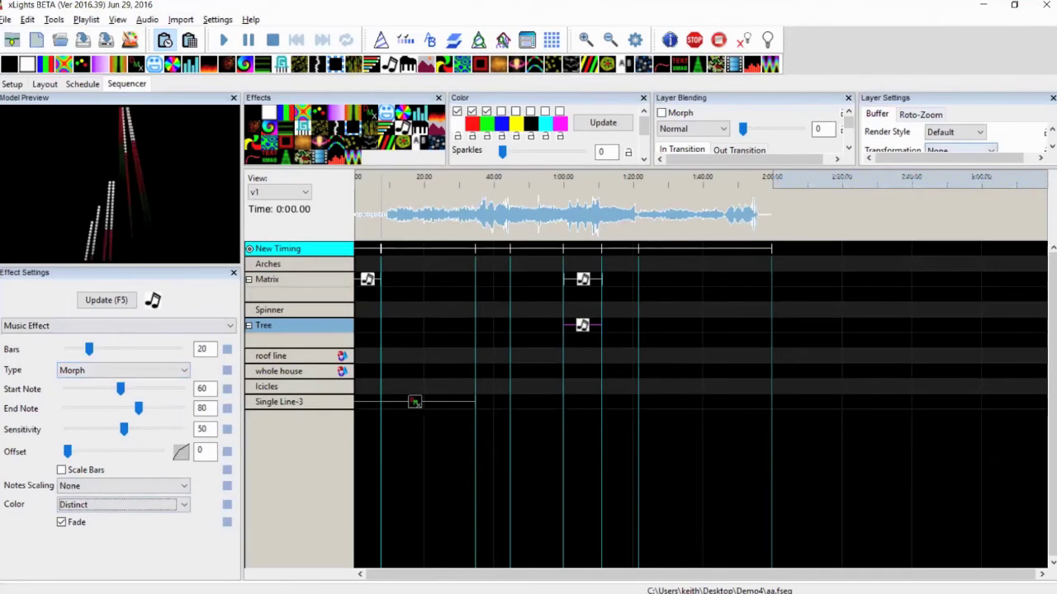
Step: Try the Flip Vertical layer transformation on the Tree's Music Effect and reset the transformation to None
left_click(960, 150)
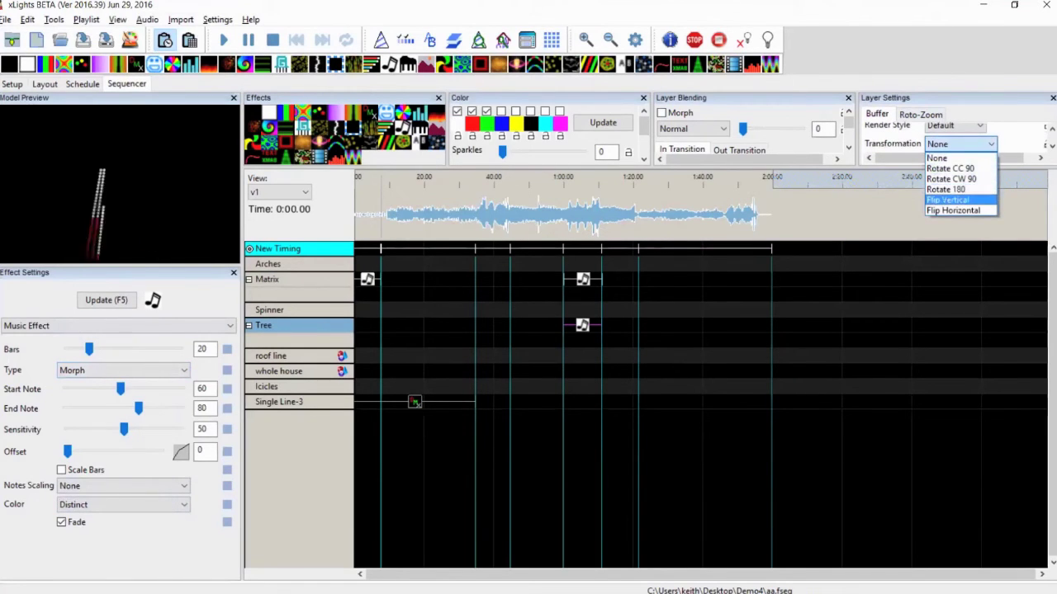
left_click(946, 199)
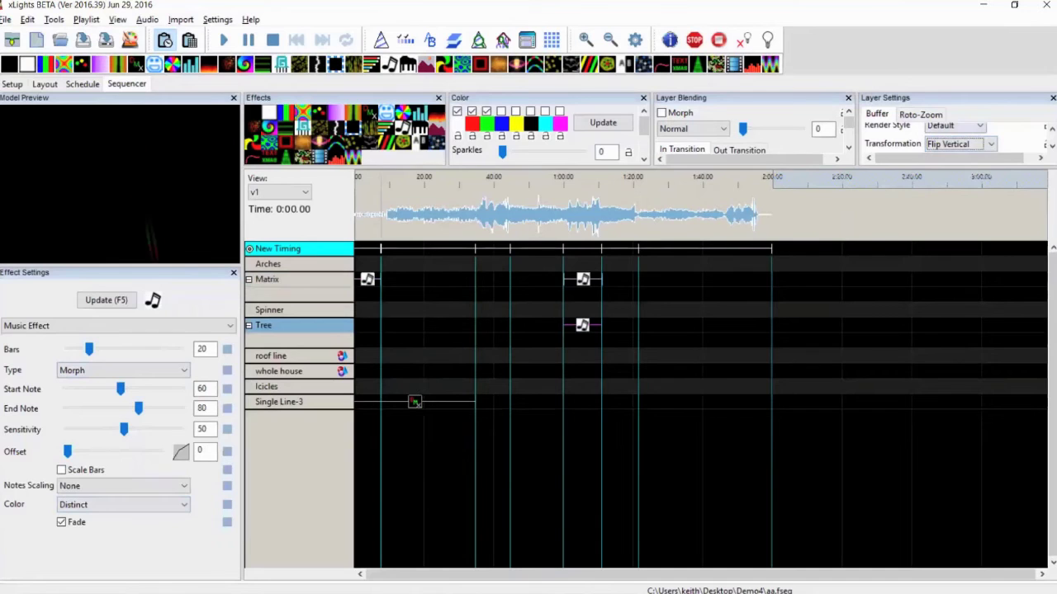
left_click(989, 144)
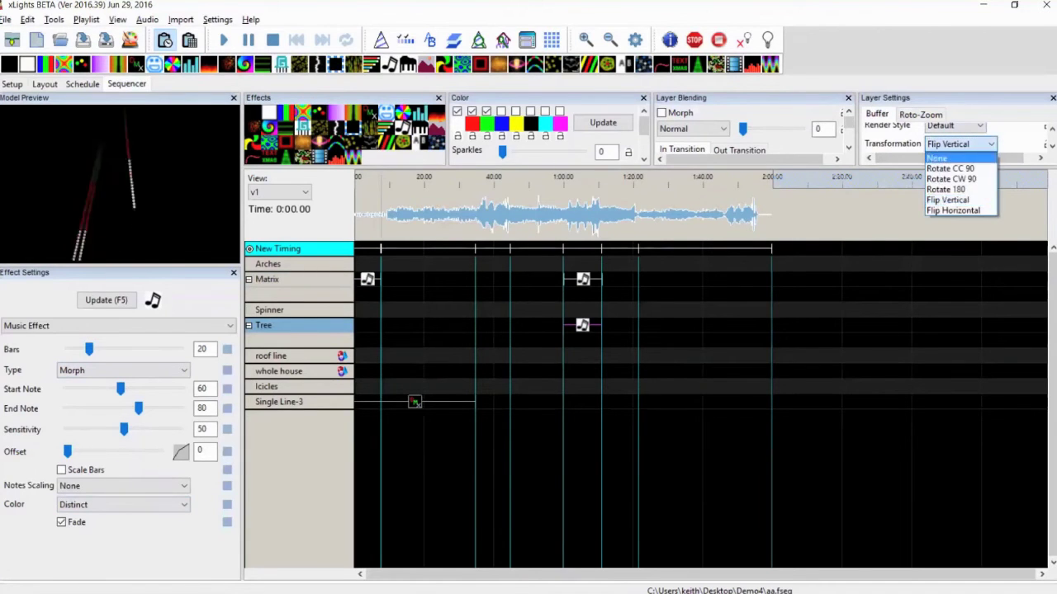
left_click(937, 158)
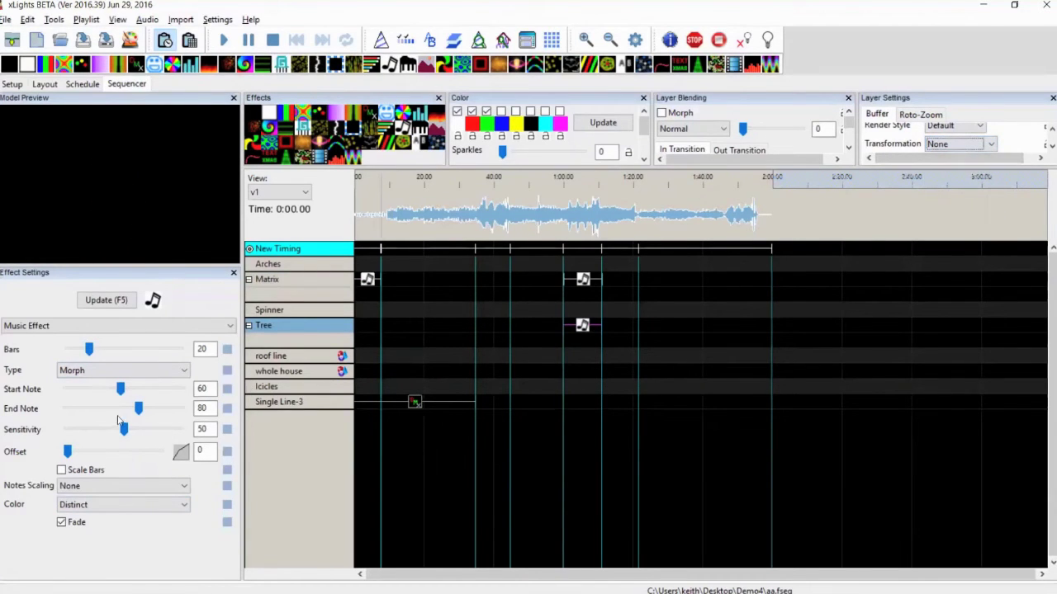
Step: Try the Bounce, Collide and Seperate types on the Tree's Music Effect, and set its type to On
left_click(109, 372)
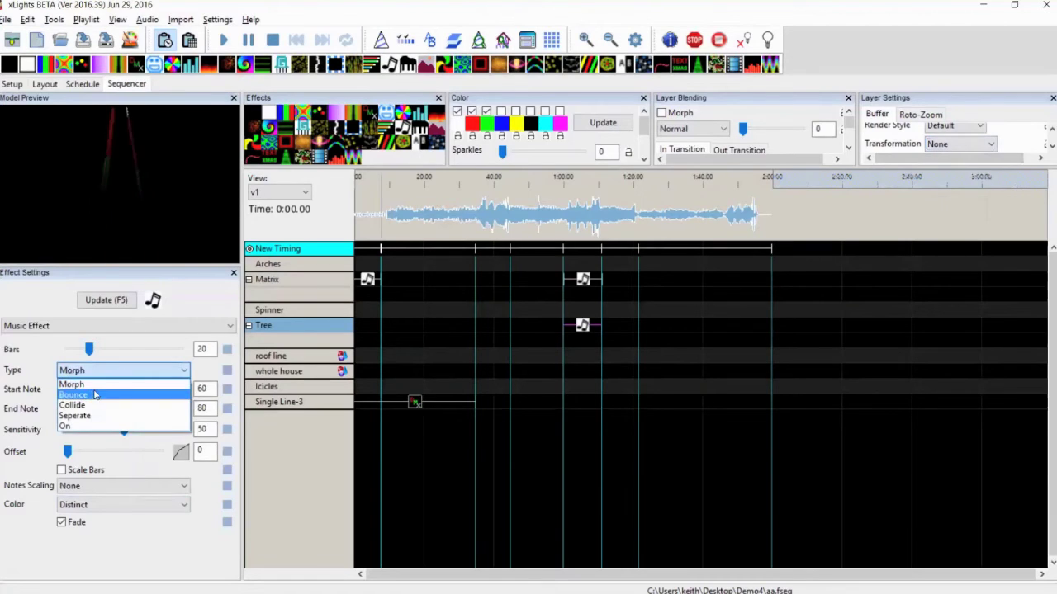
left_click(106, 395)
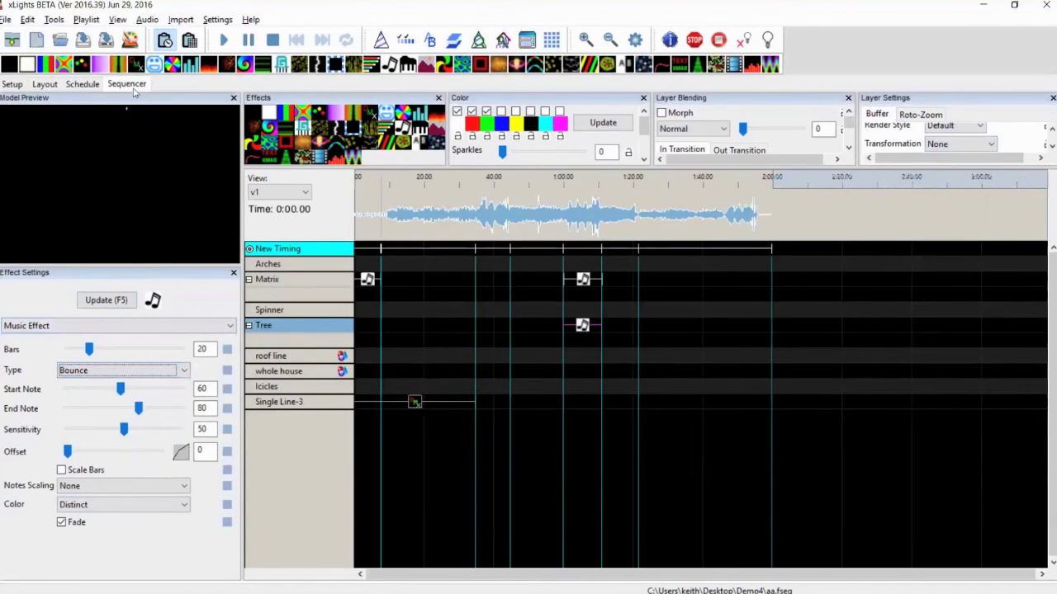
left_click(65, 373)
left_click(70, 401)
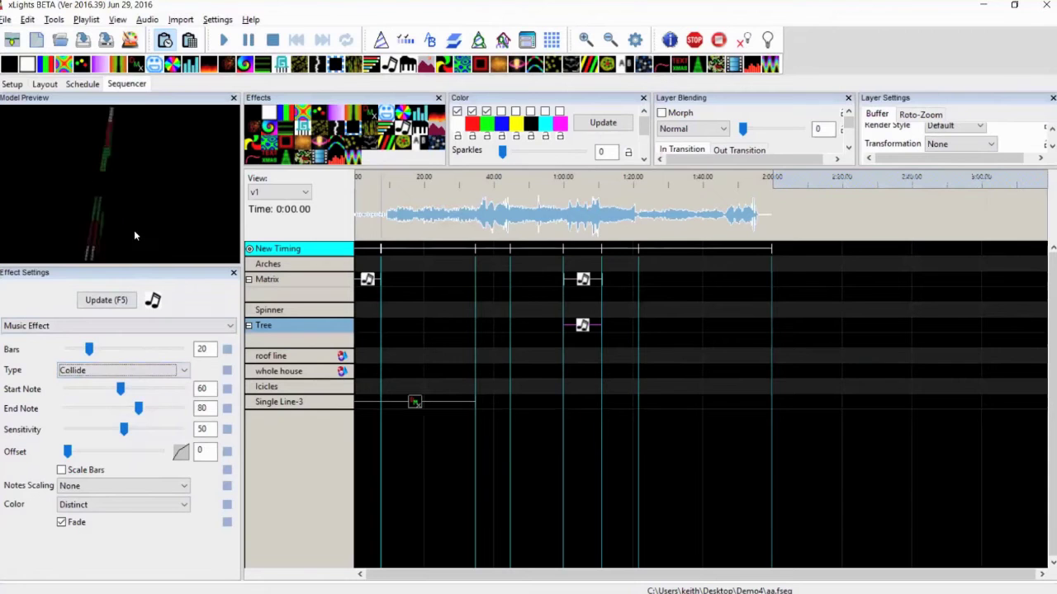
left_click(72, 373)
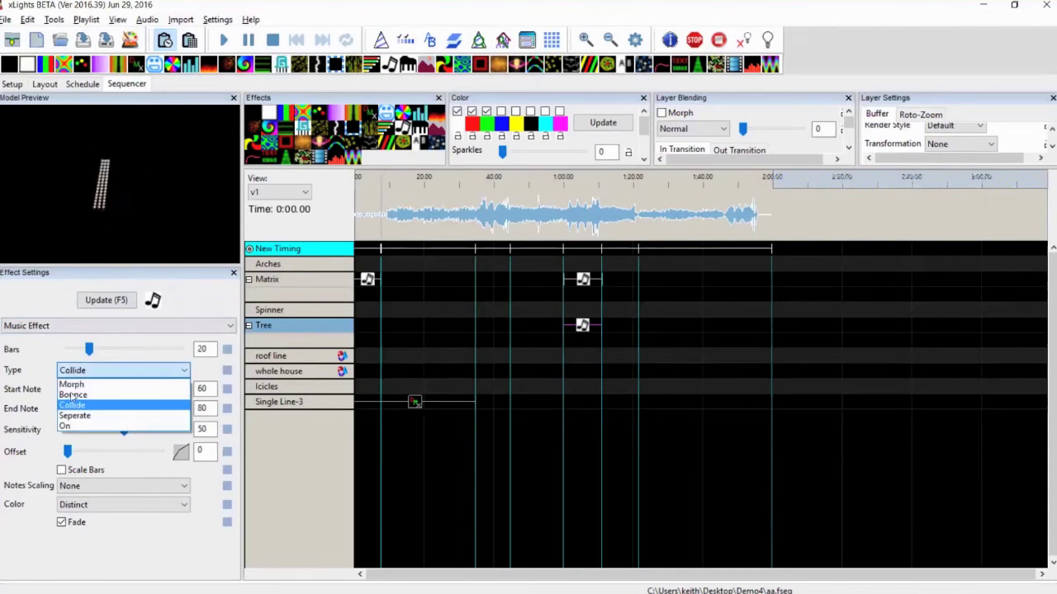
left_click(68, 417)
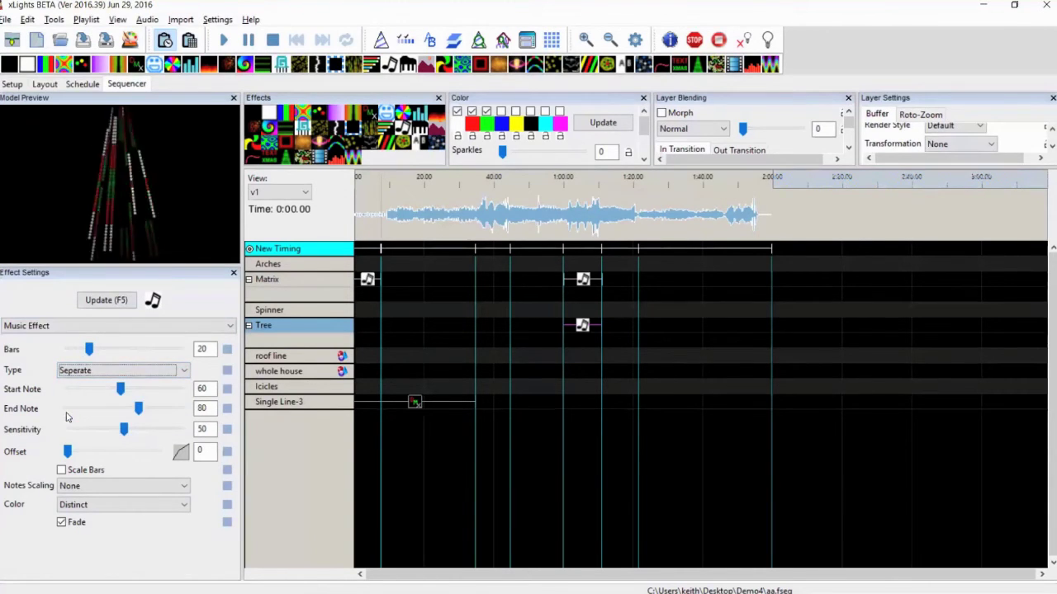
left_click(97, 375)
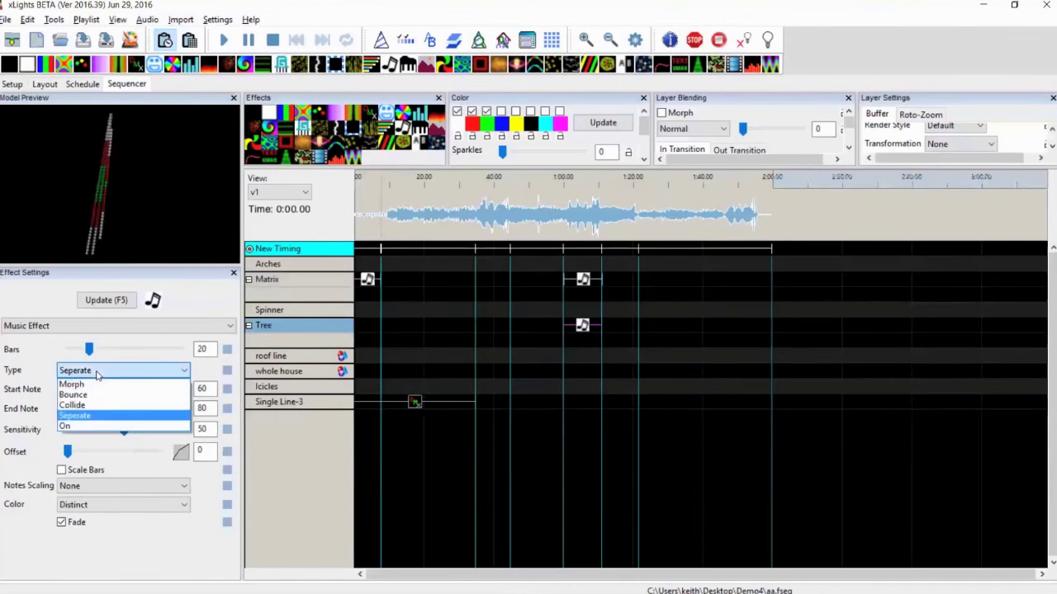
left_click(82, 427)
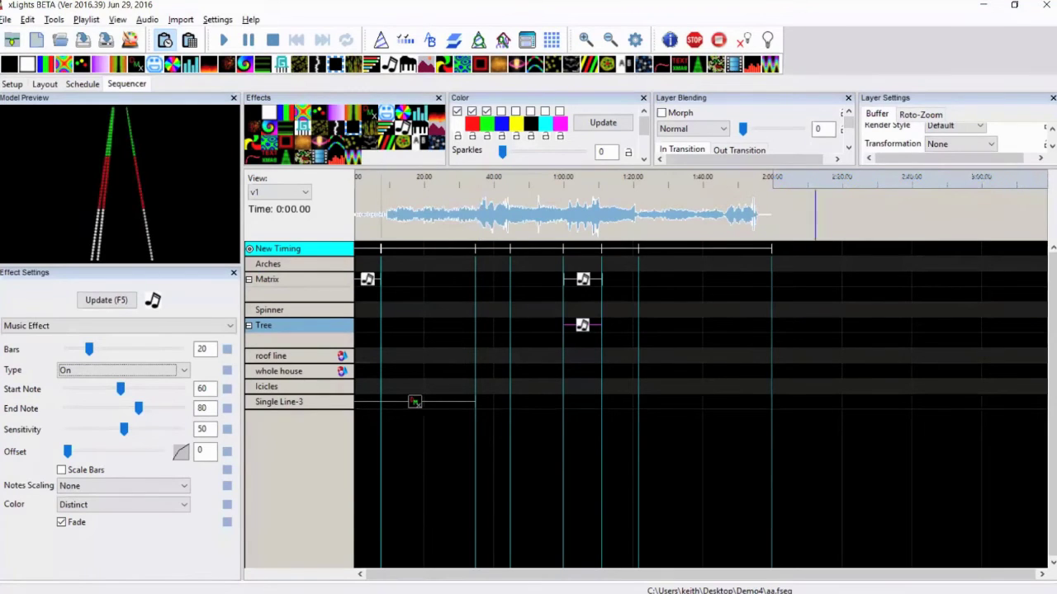
key("alt+Tab")
key("Escape")
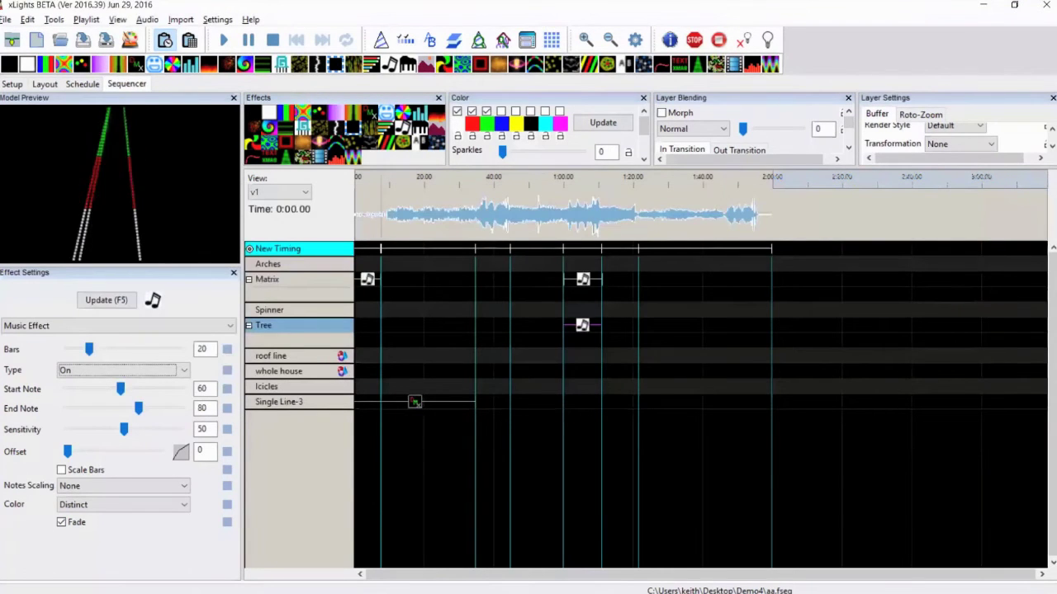
key("alt+Tab")
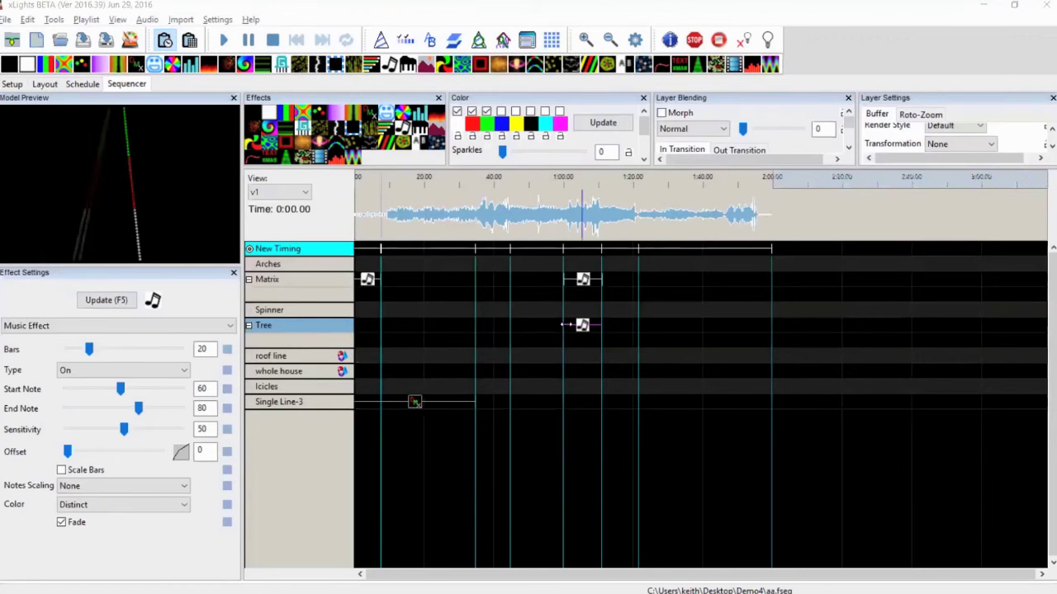
left_click(550, 404)
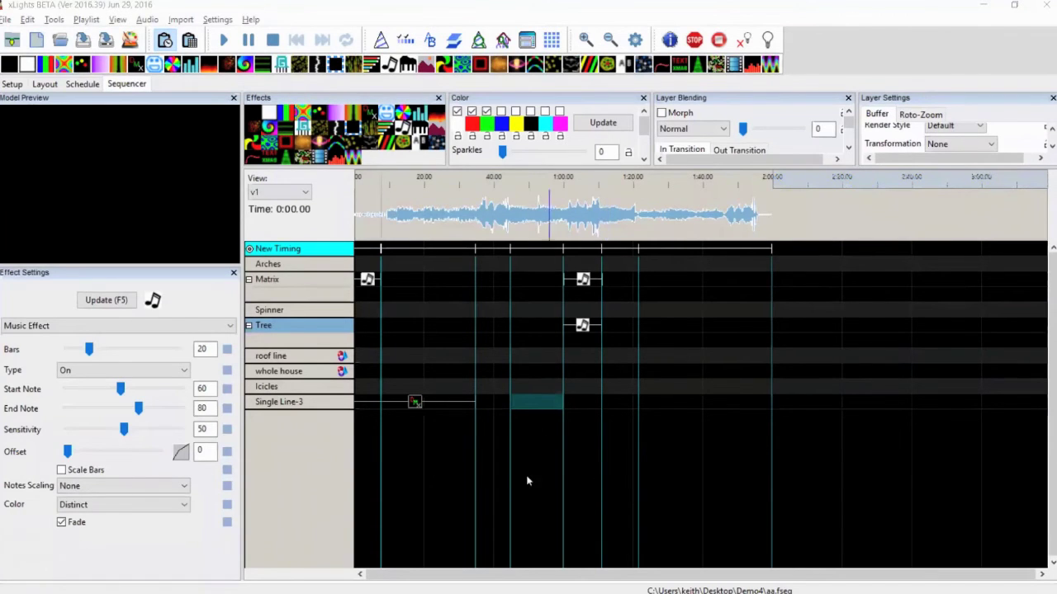
left_click(532, 388)
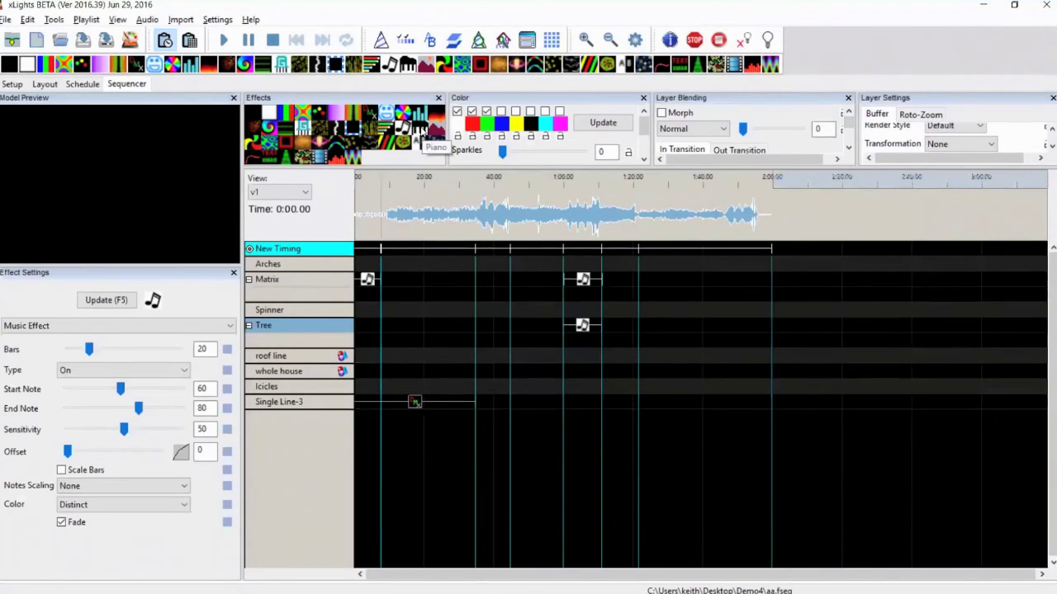
Step: Place Piano effects in the second timing interval of the Matrix and Tree rows, and set the Tree's Piano type to Bars
left_click_drag(420, 130, 453, 279)
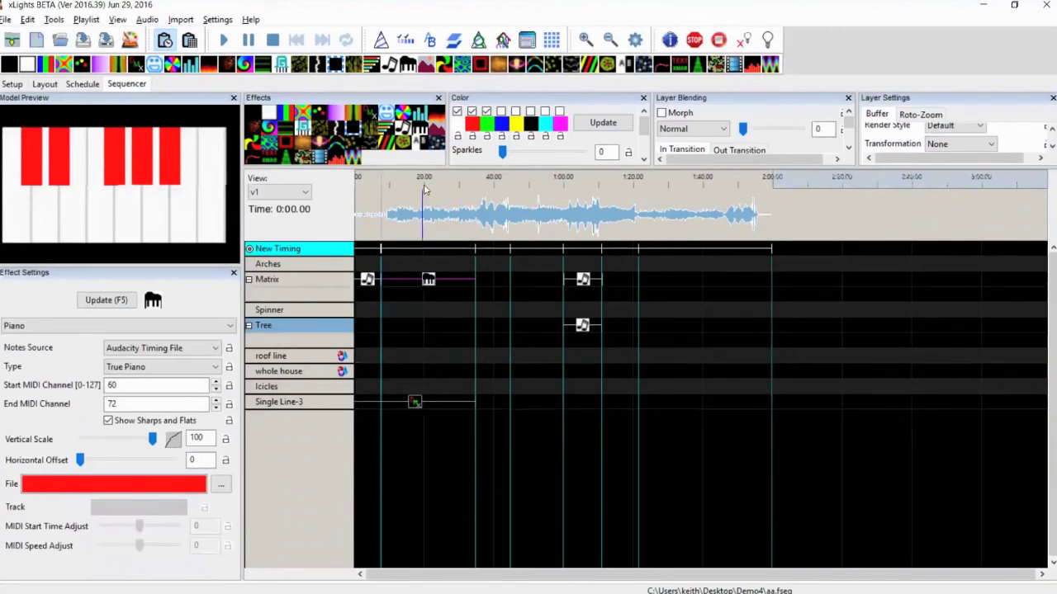
left_click_drag(424, 132, 443, 325)
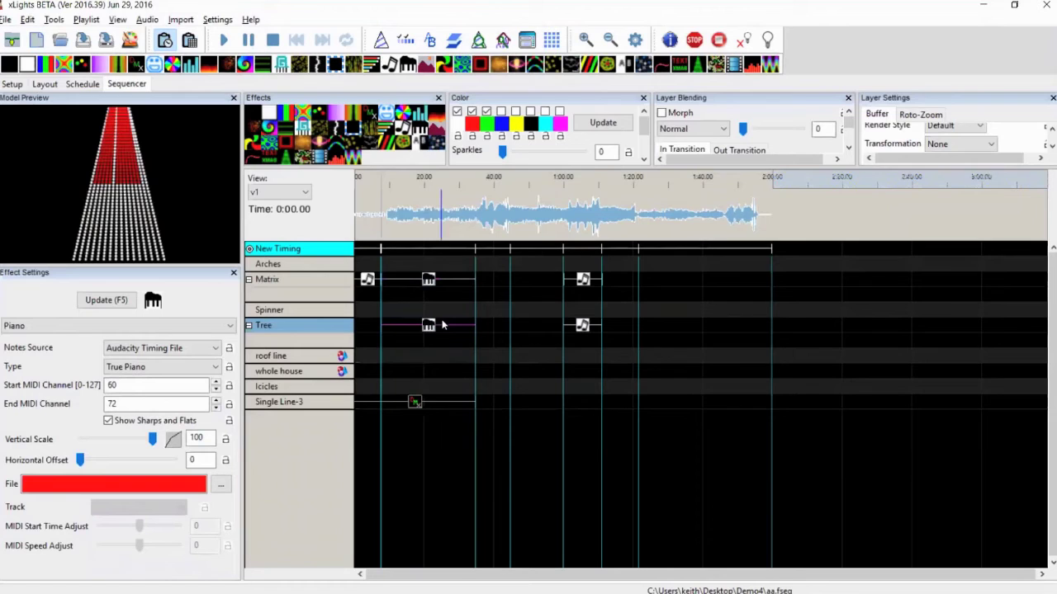
left_click(151, 369)
left_click(135, 391)
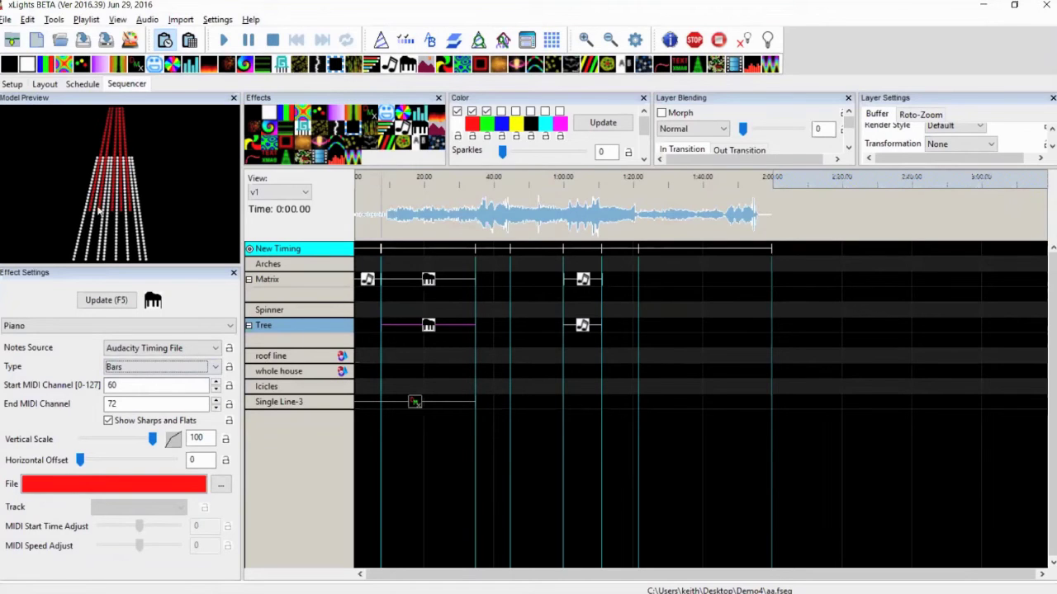
Step: Select the Matrix row's Piano effect and change its red palette color to black after trying dark purple
left_click(424, 280)
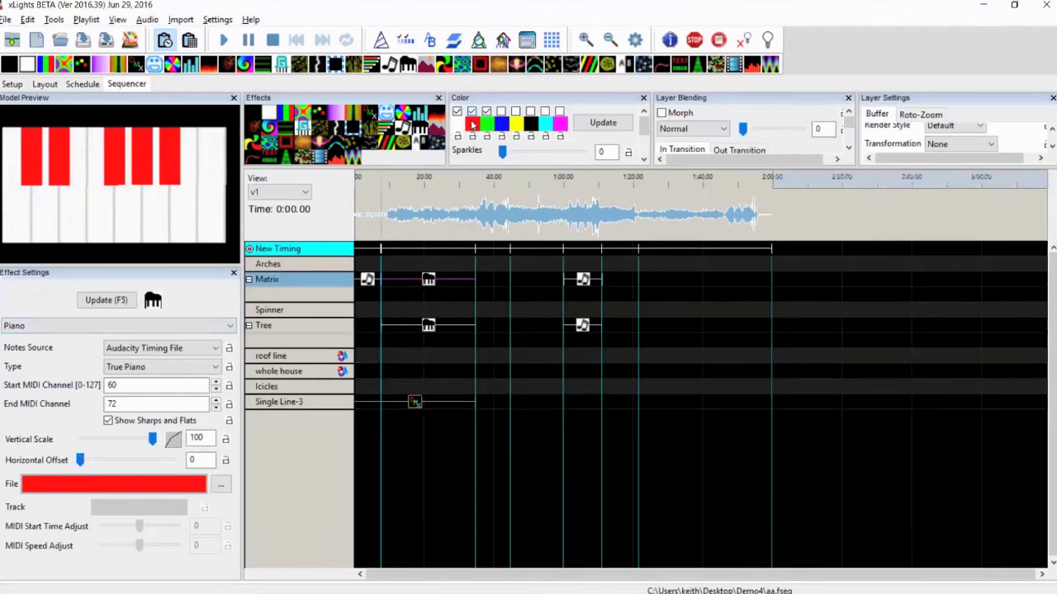
left_click(472, 123)
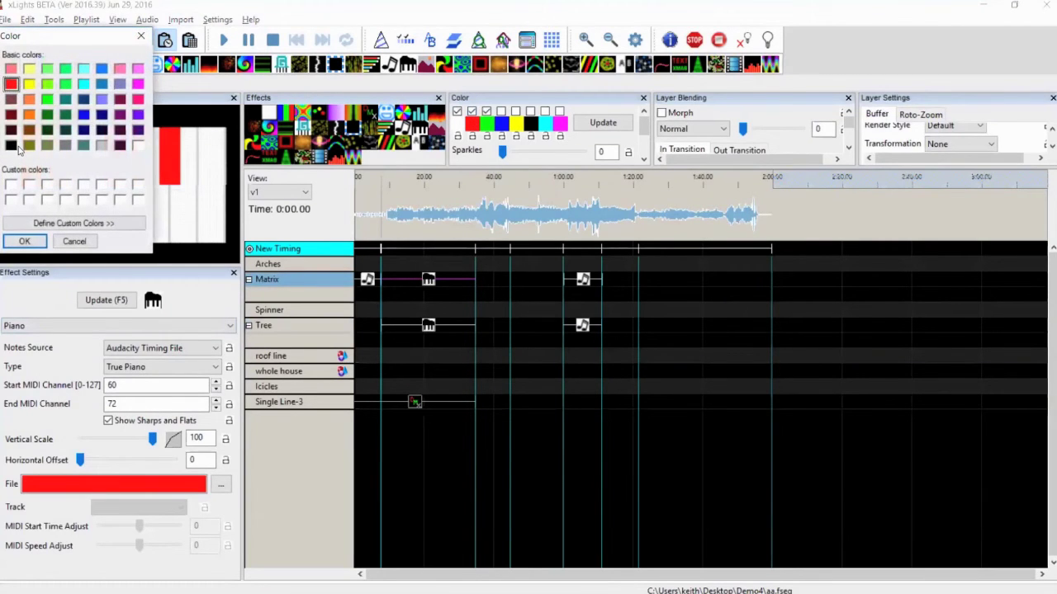
left_click(119, 146)
key("Return")
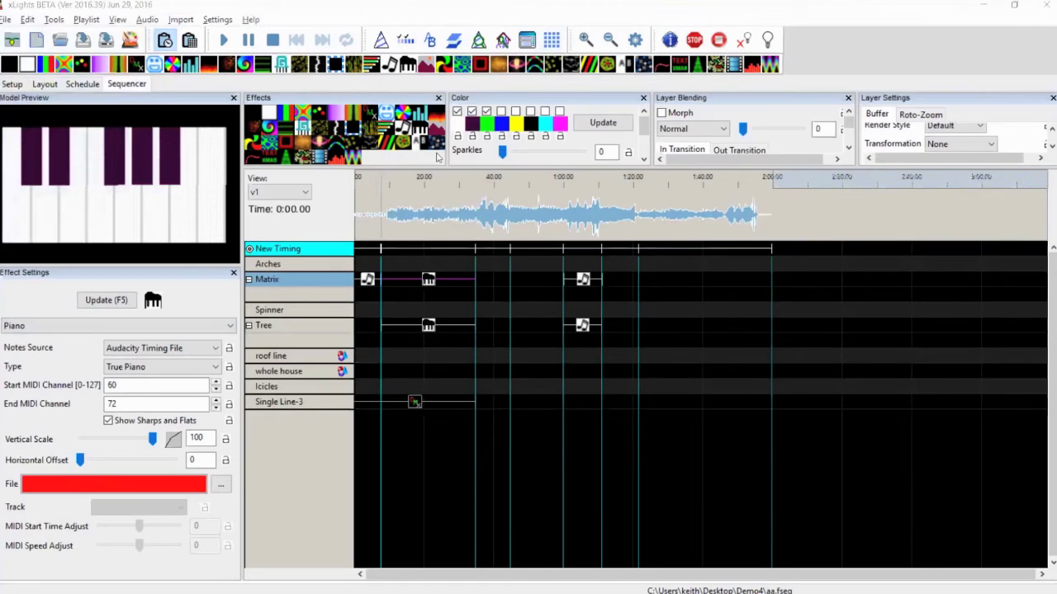
left_click(473, 124)
left_click(11, 146)
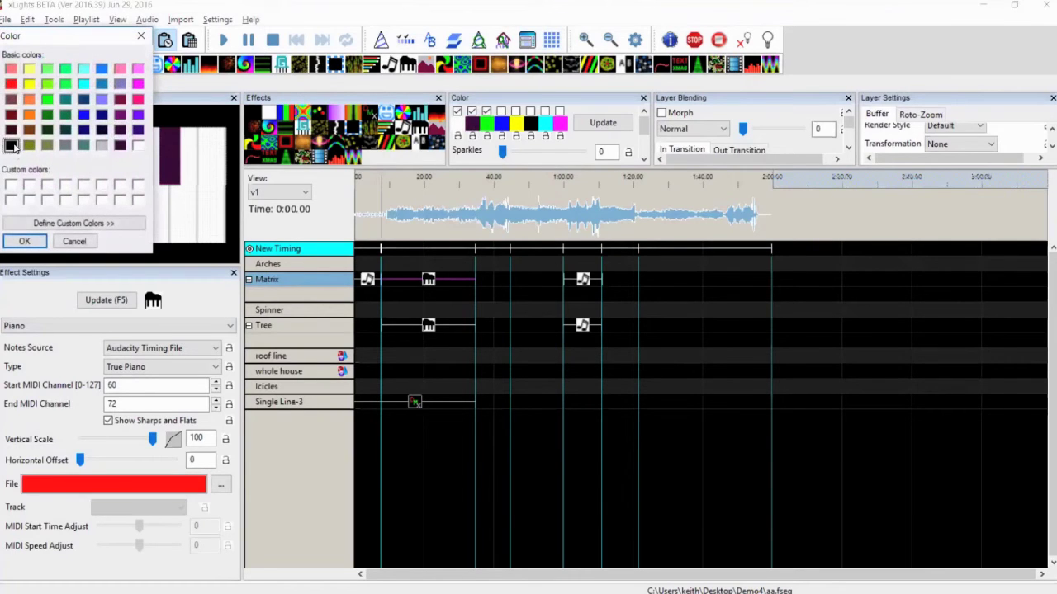
left_click(23, 241)
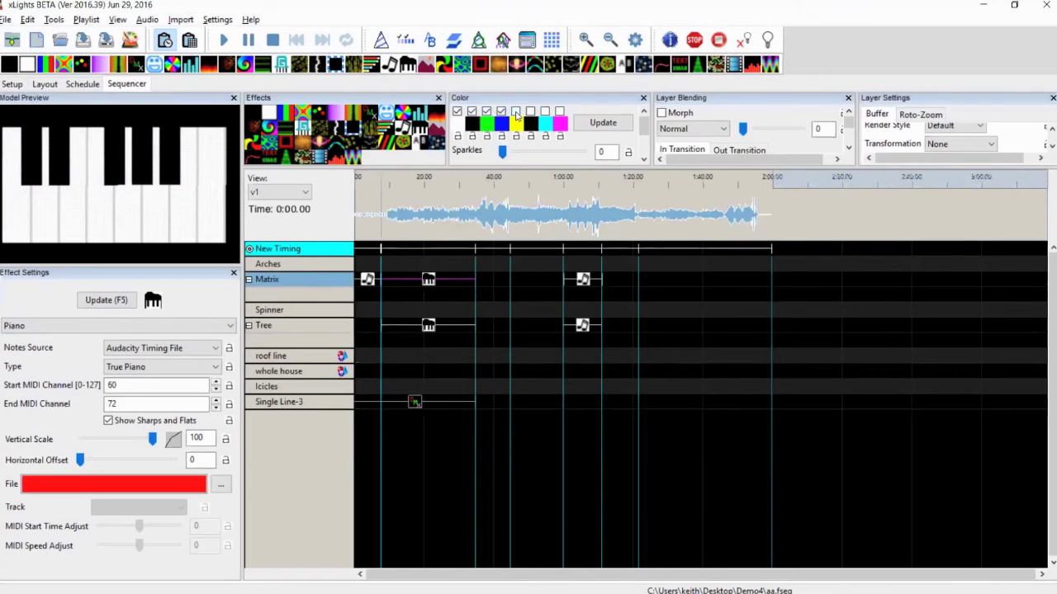
Step: Try yellow for the Matrix Piano's key separators and clear all of the effect's palette color selections
left_click(515, 112)
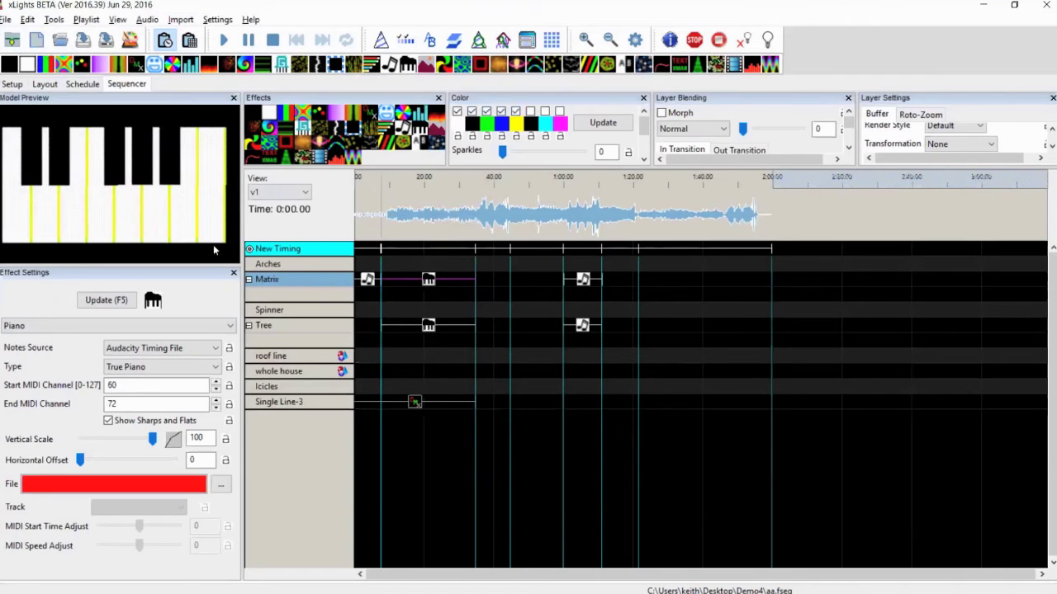
left_click(515, 112)
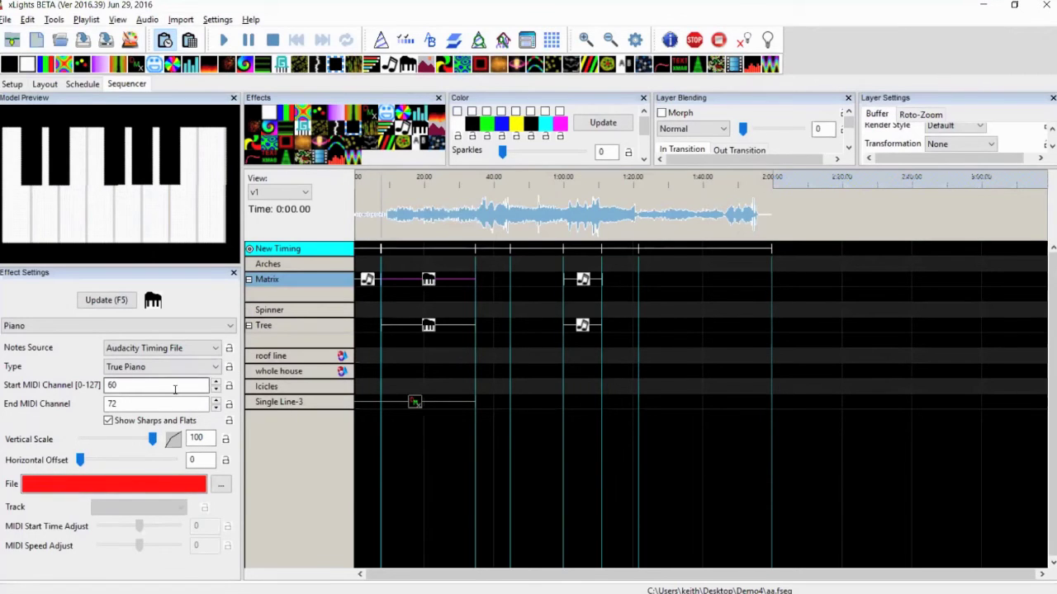
Step: Set the Matrix Piano effect's Start MIDI Channel to 48 and raise its End MIDI Channel past 75
left_click(124, 385)
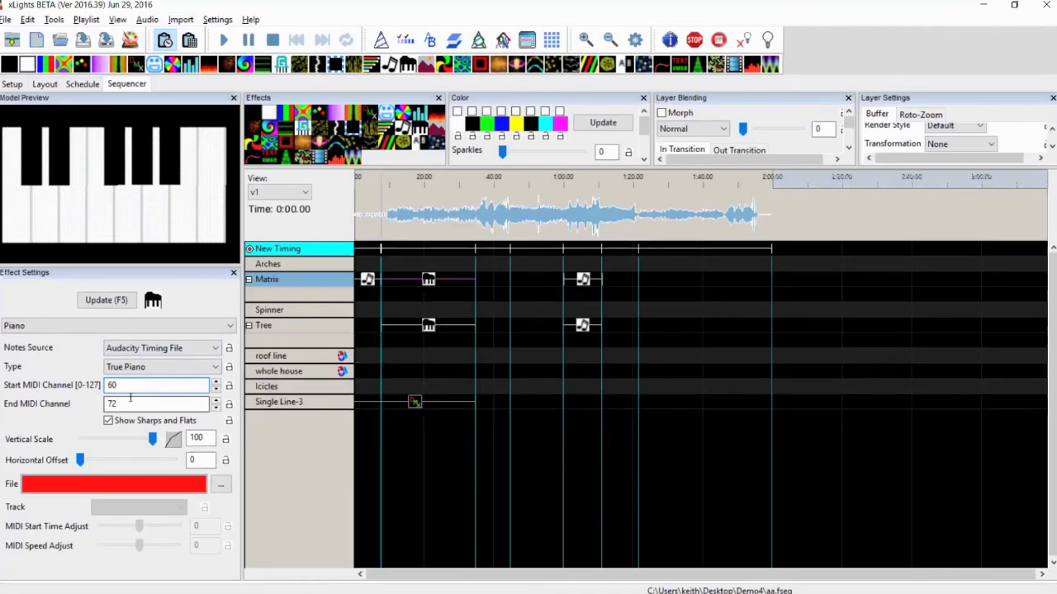
double_click(214, 388)
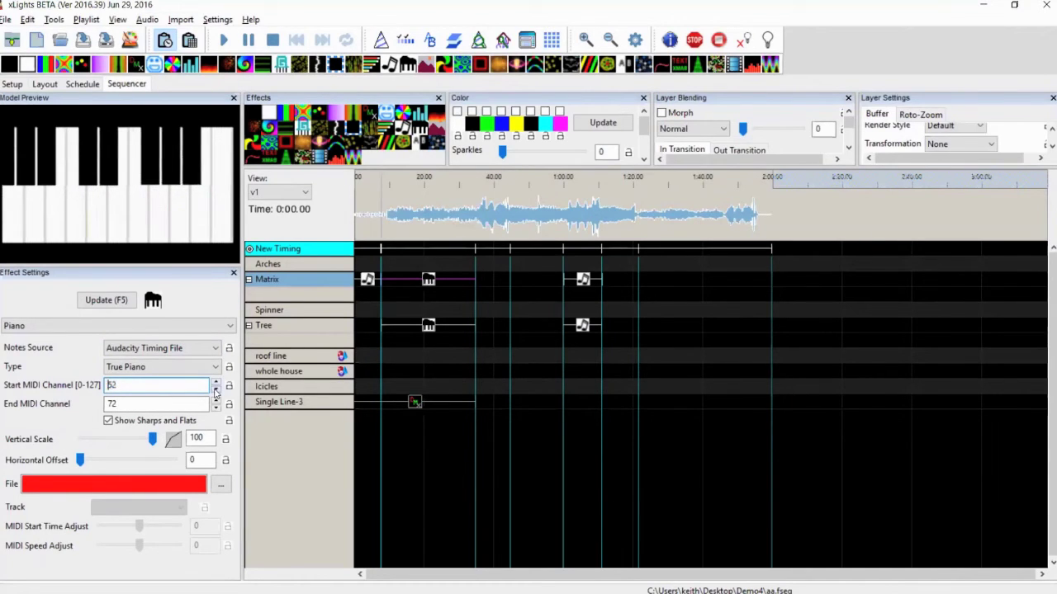
left_click(215, 395)
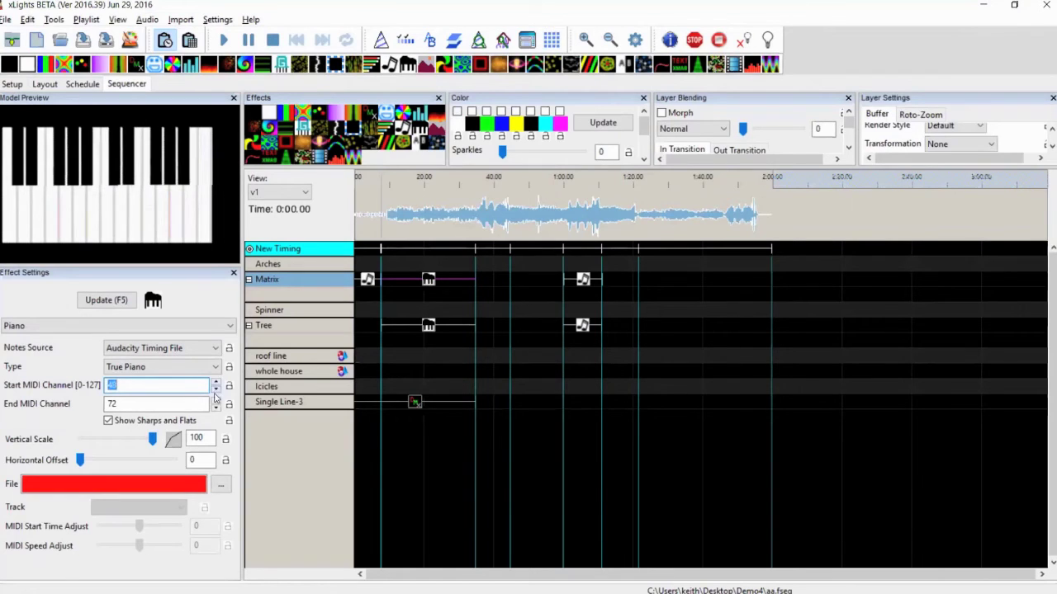
left_click(217, 403)
left_click(217, 403)
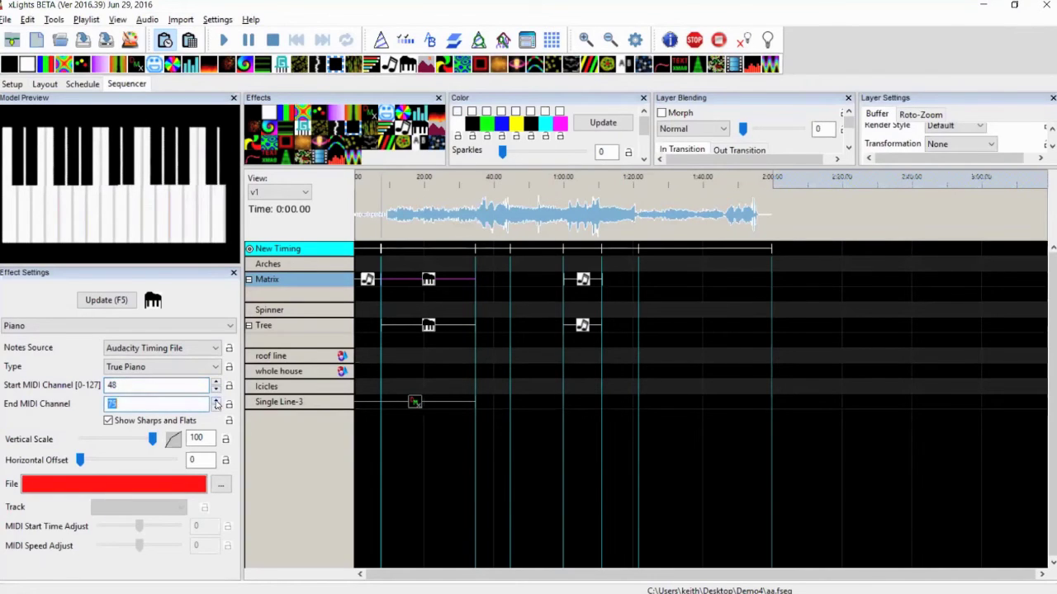
left_click(216, 403)
left_click(216, 404)
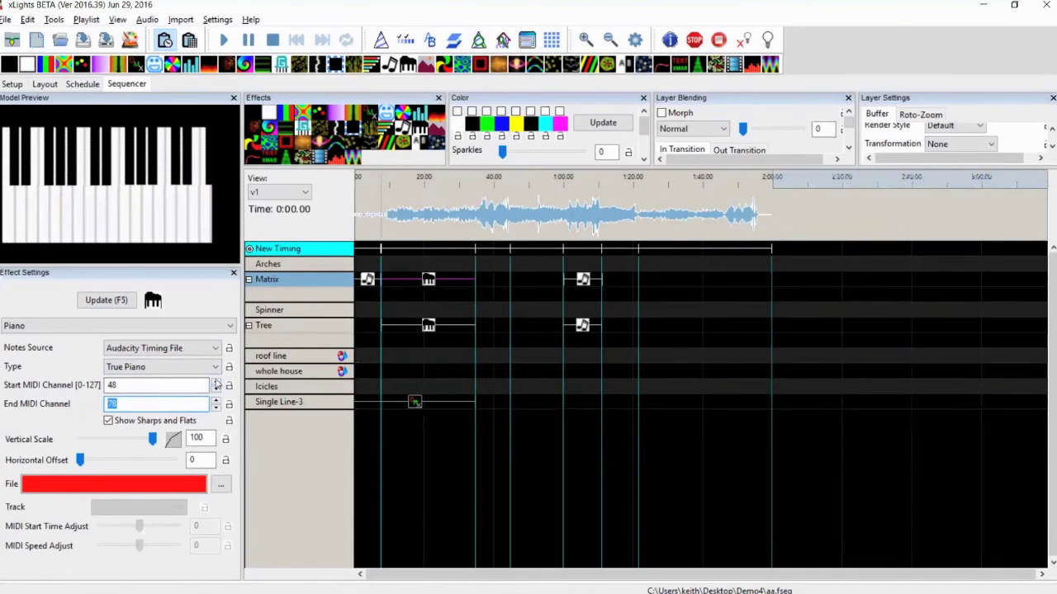
Step: Try hiding sharps and flats on the Matrix and Tree Piano effects, restoring the option on each
left_click(115, 421)
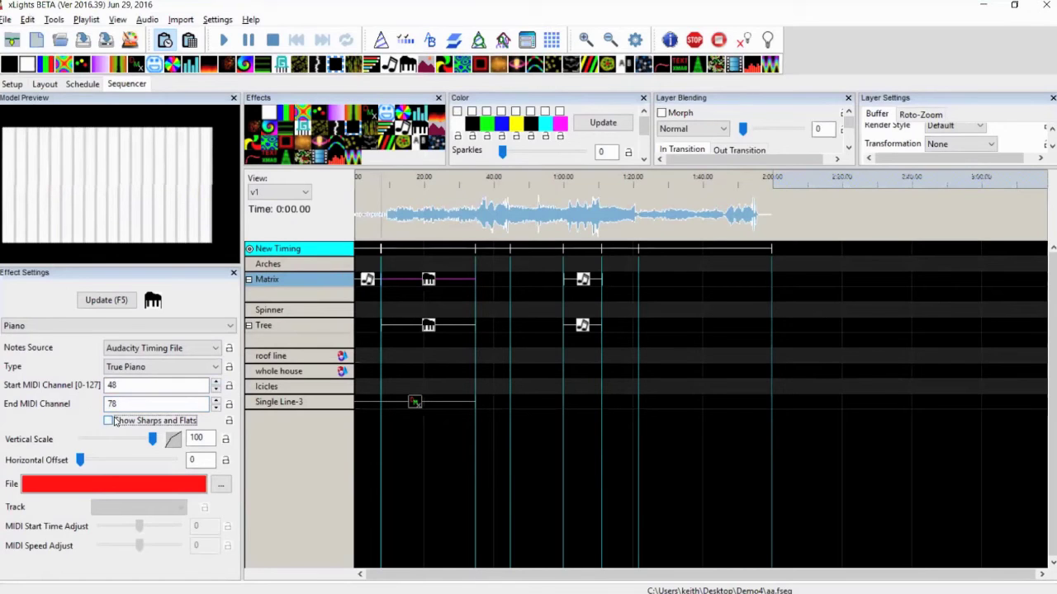
left_click(116, 421)
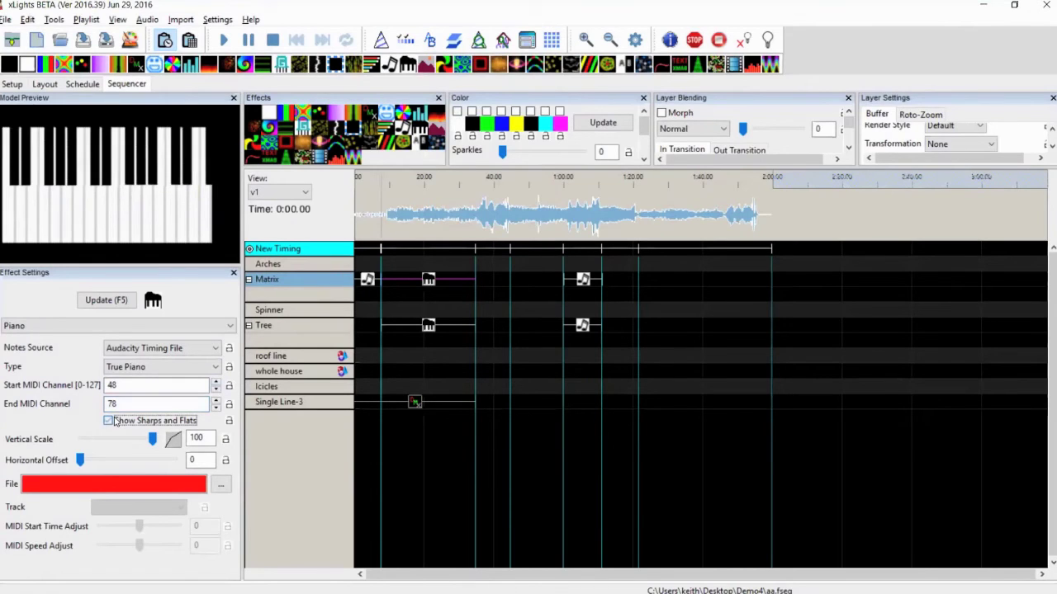
left_click(424, 328)
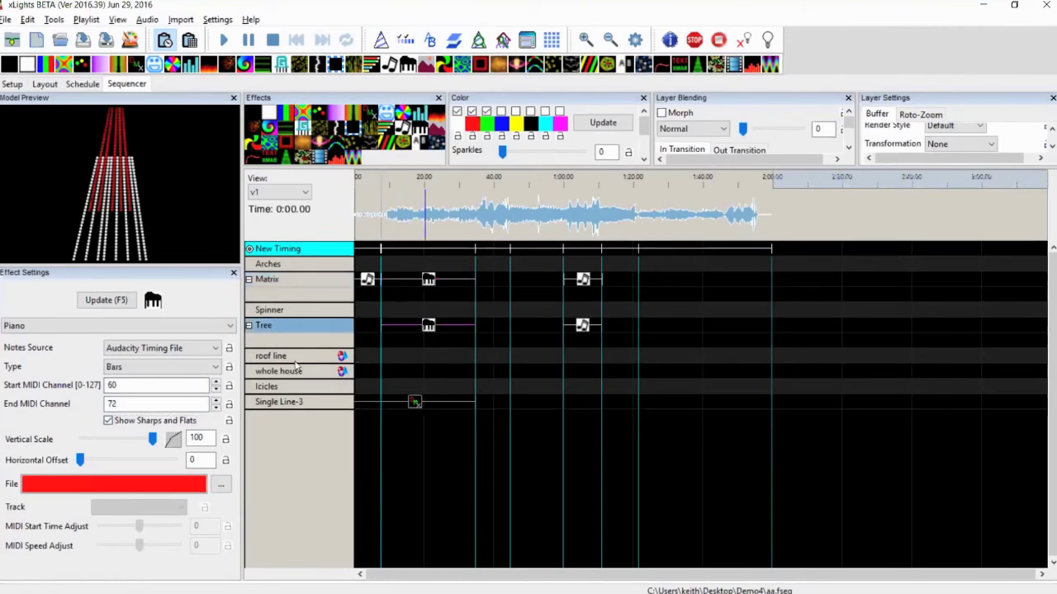
left_click(108, 421)
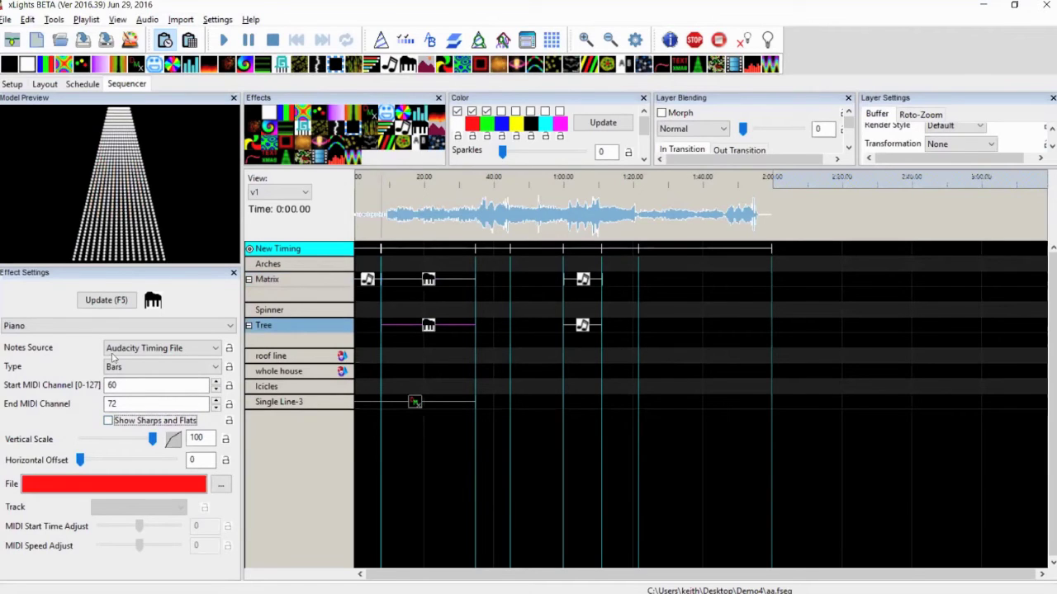
left_click(108, 421)
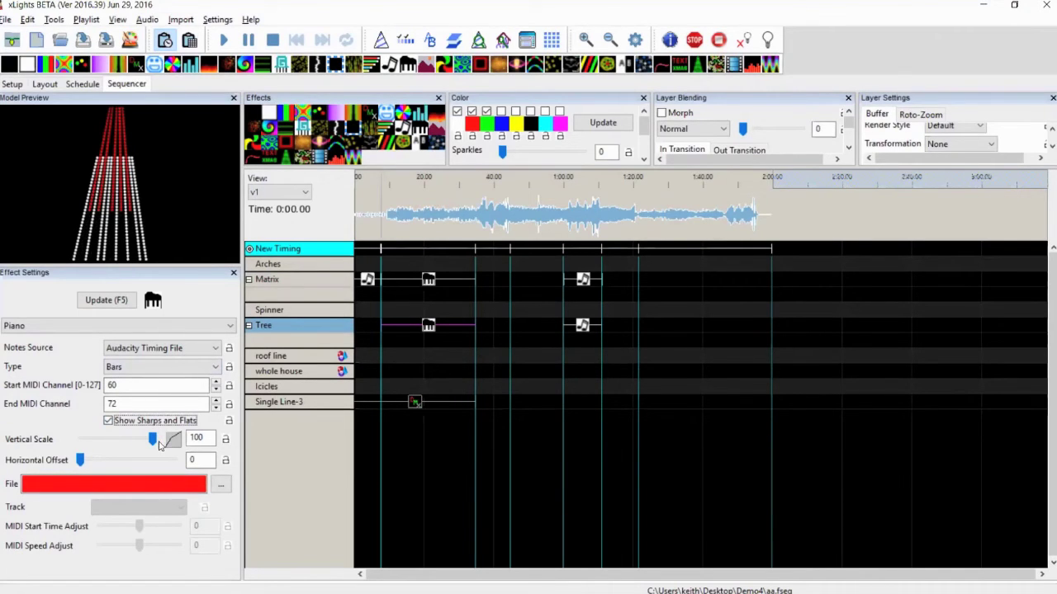
mouse_move(153, 439)
left_mouse_down()
mouse_move(101, 440)
mouse_move(153, 439)
left_mouse_up()
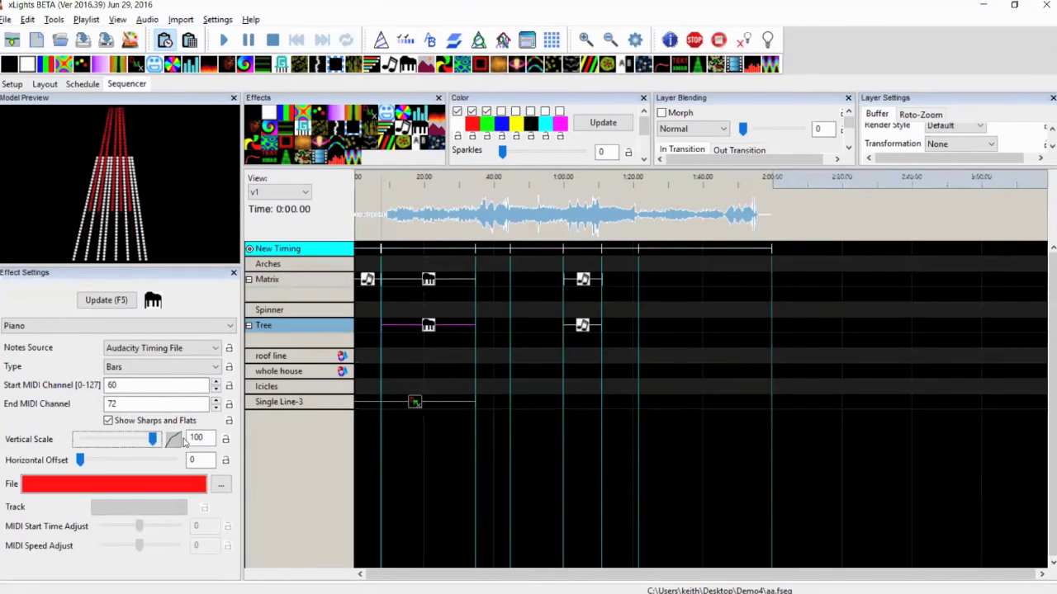
Step: Set the Matrix Piano effect's Start MIDI Channel to 60 and its End MIDI Channel to 72
left_click(428, 281)
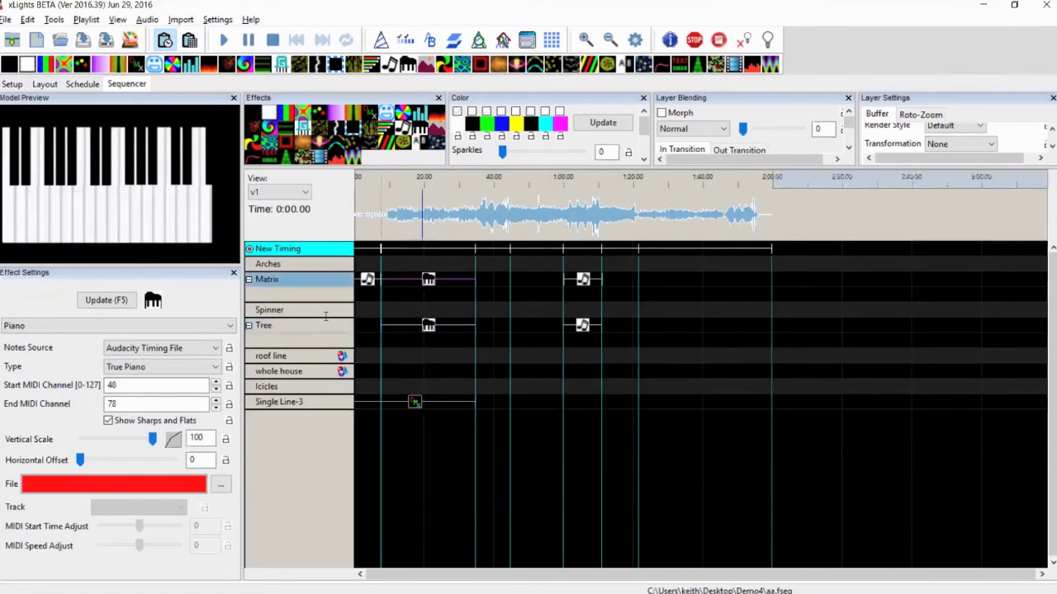
mouse_move(151, 439)
left_mouse_down()
mouse_move(80, 443)
mouse_move(152, 439)
left_mouse_up()
left_click(216, 381)
left_click(216, 381)
type("60")
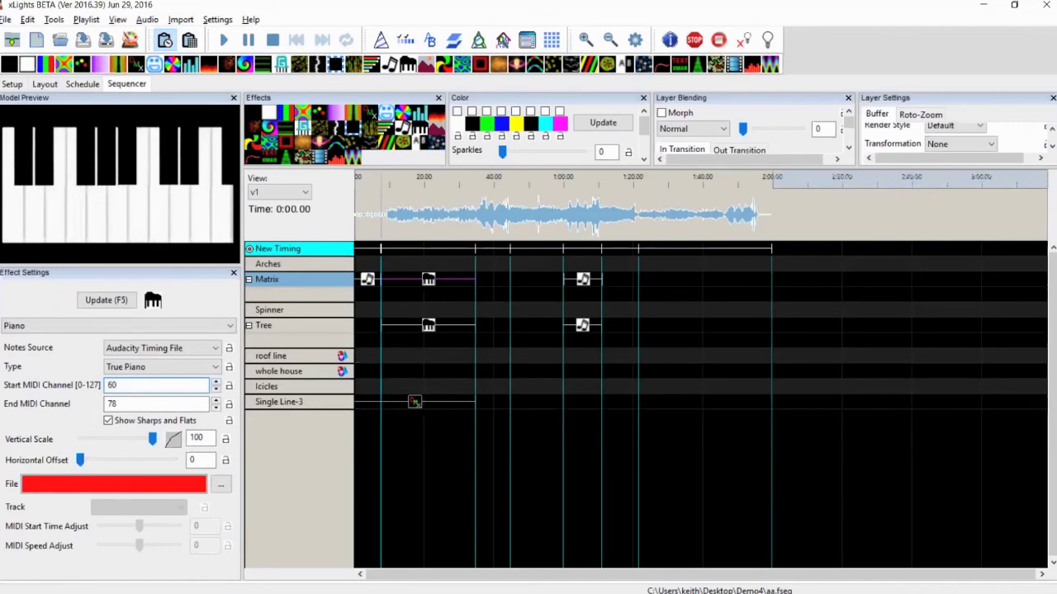
left_click_drag(80, 460, 25, 461)
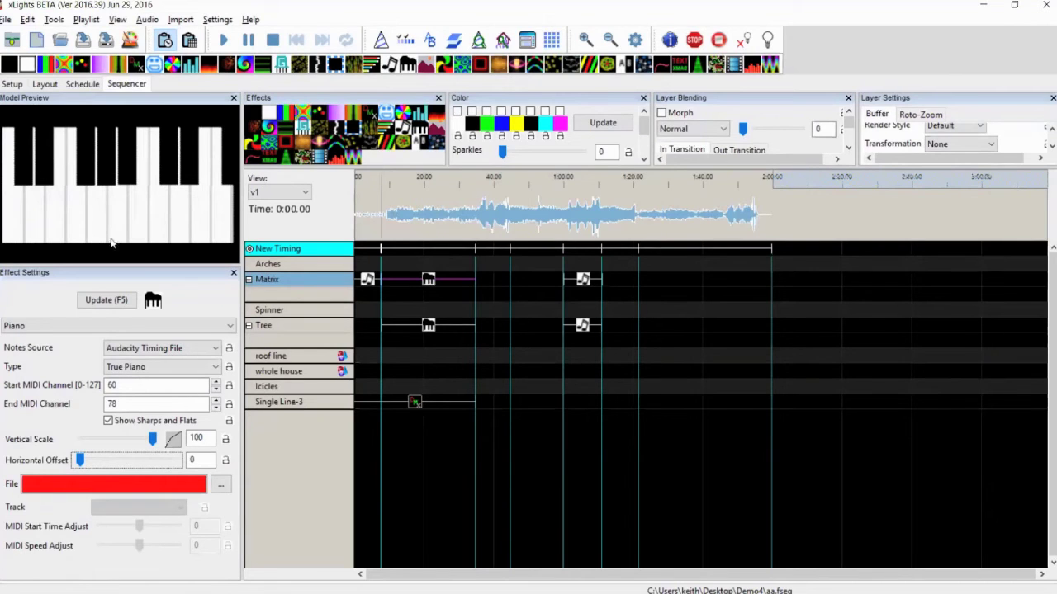
left_click(144, 402)
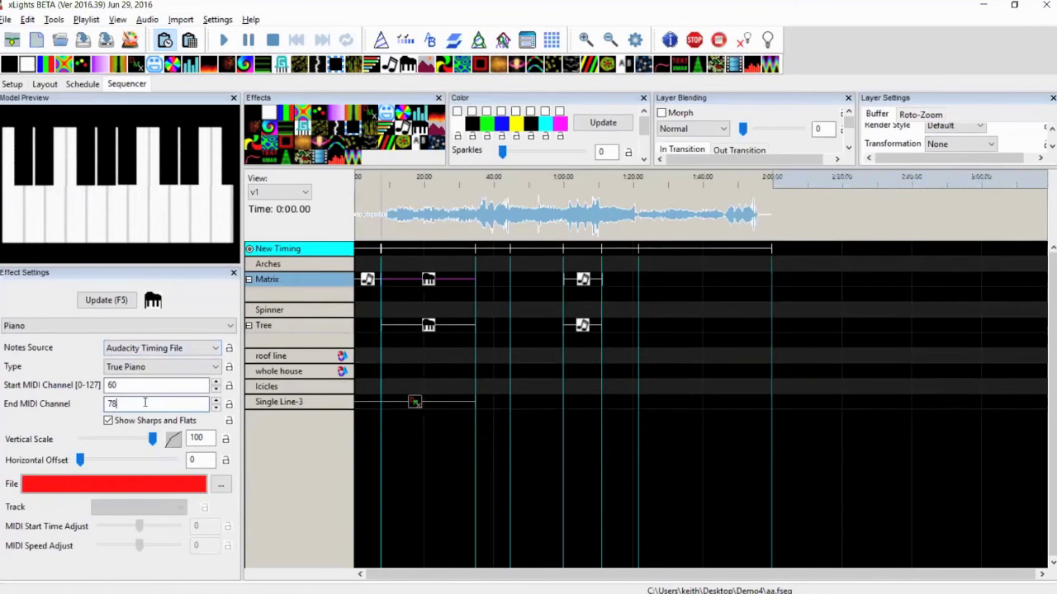
type("2")
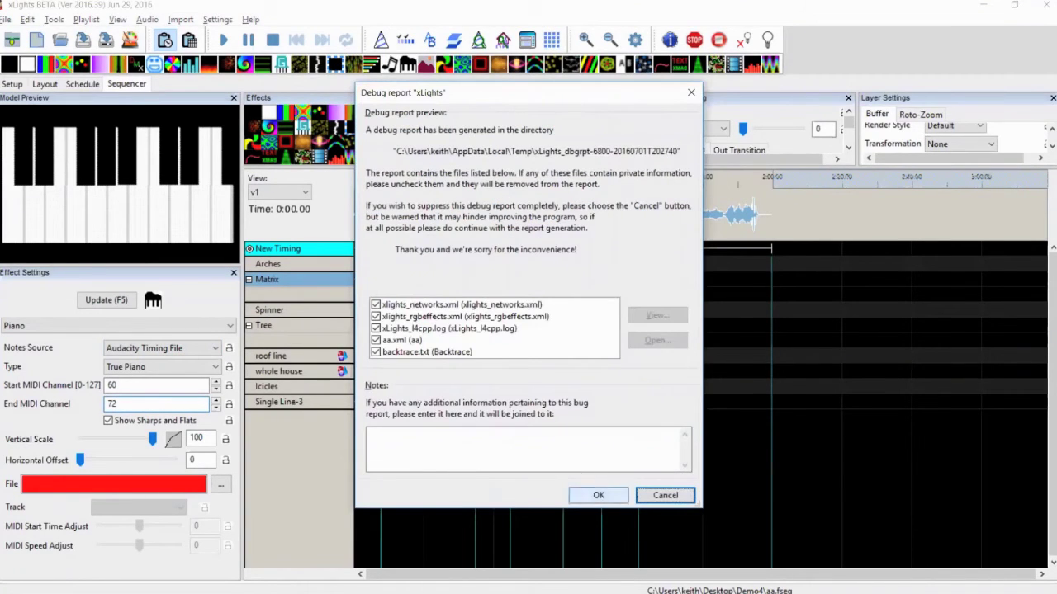
Step: Accept the debug report, restart xLights from the desktop and reopen the aa.xml sequence from the Demo4 folder
left_click(598, 496)
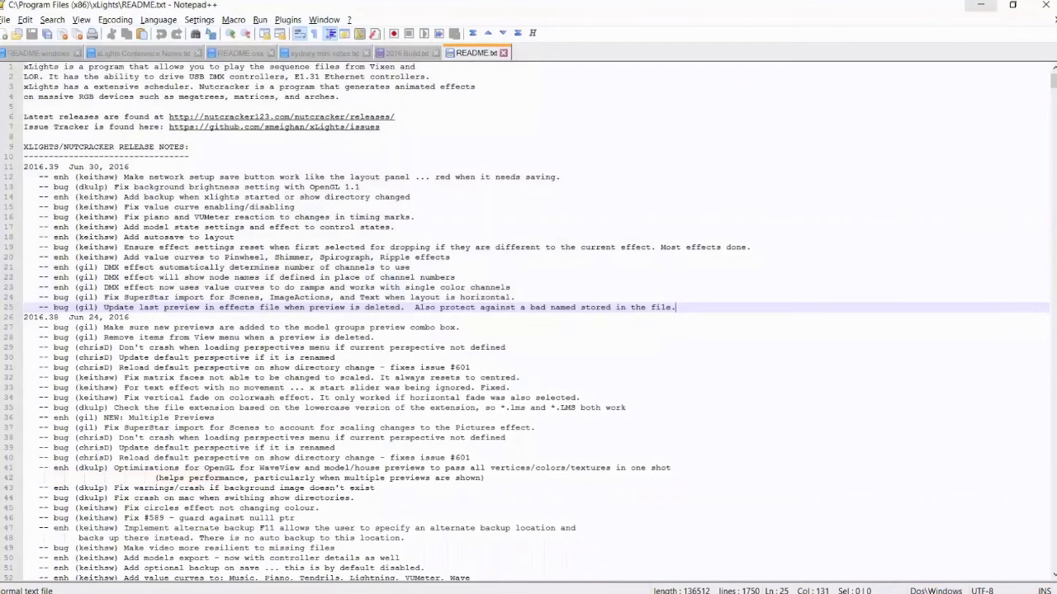
key("super+d")
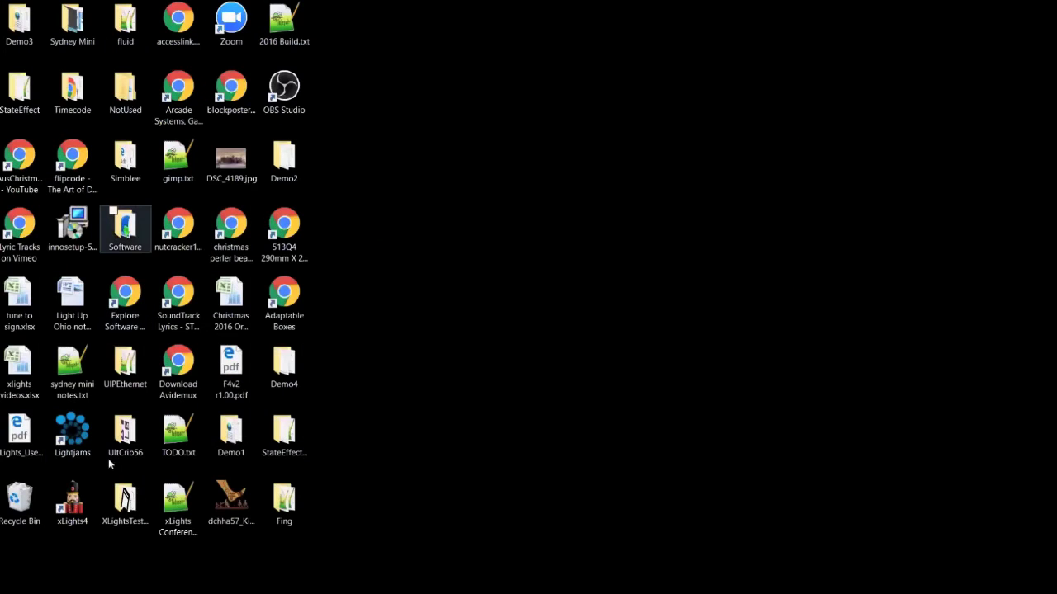
double_click(73, 500)
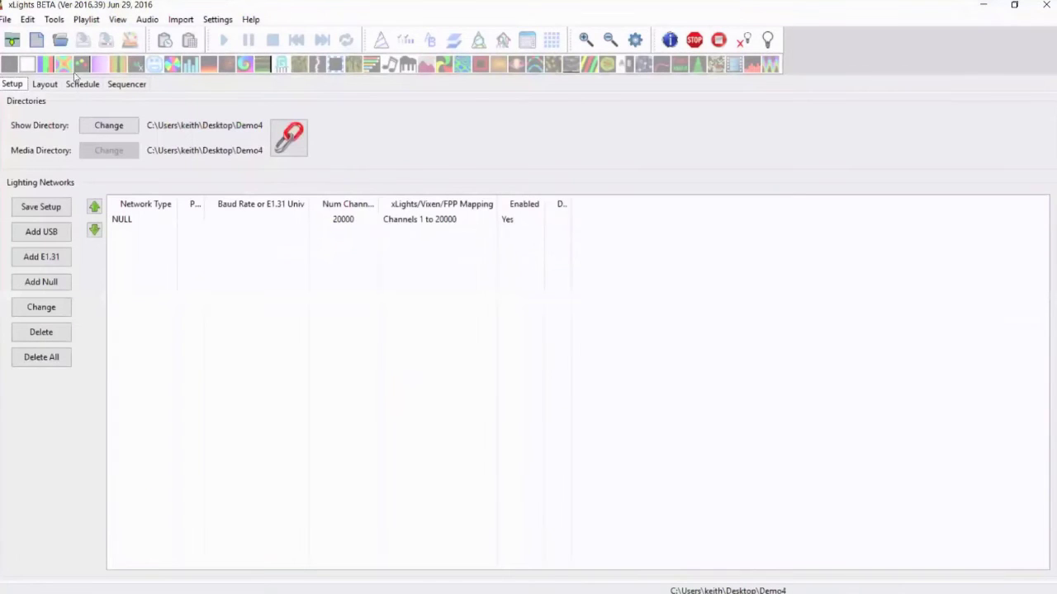
left_click(60, 40)
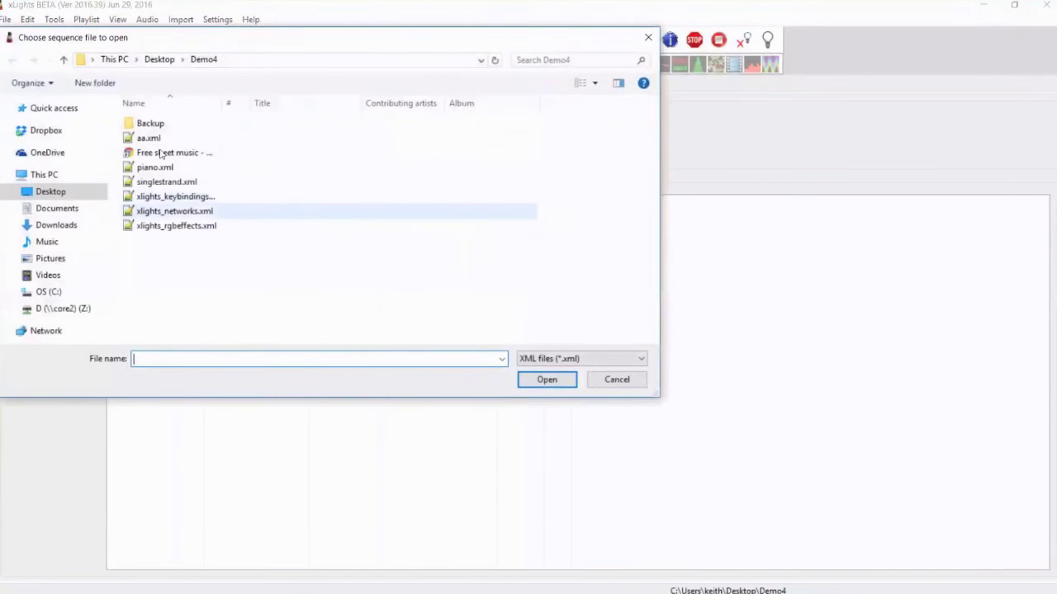
left_click(156, 140)
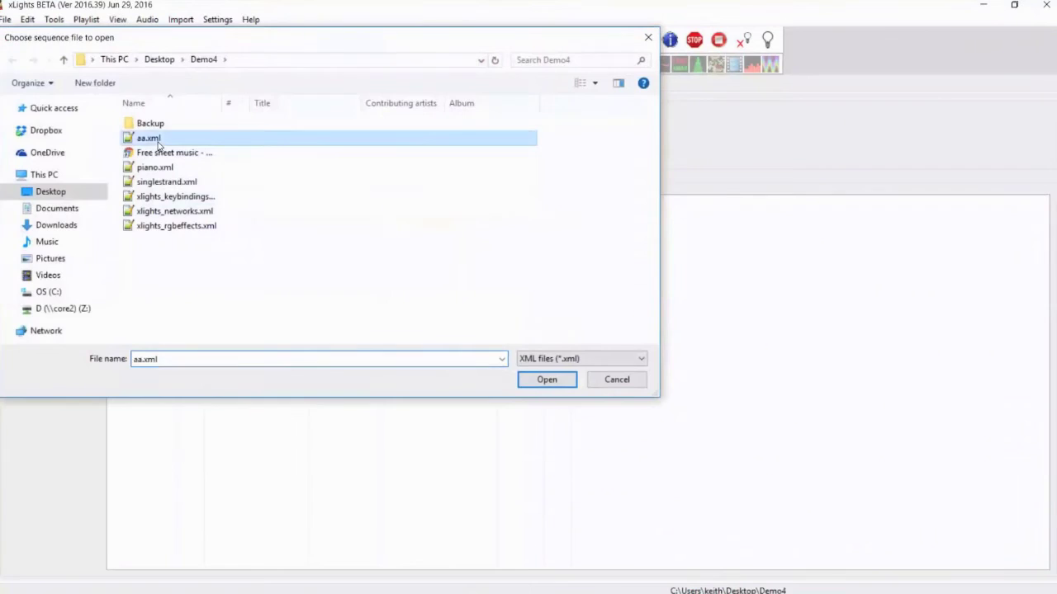
double_click(157, 140)
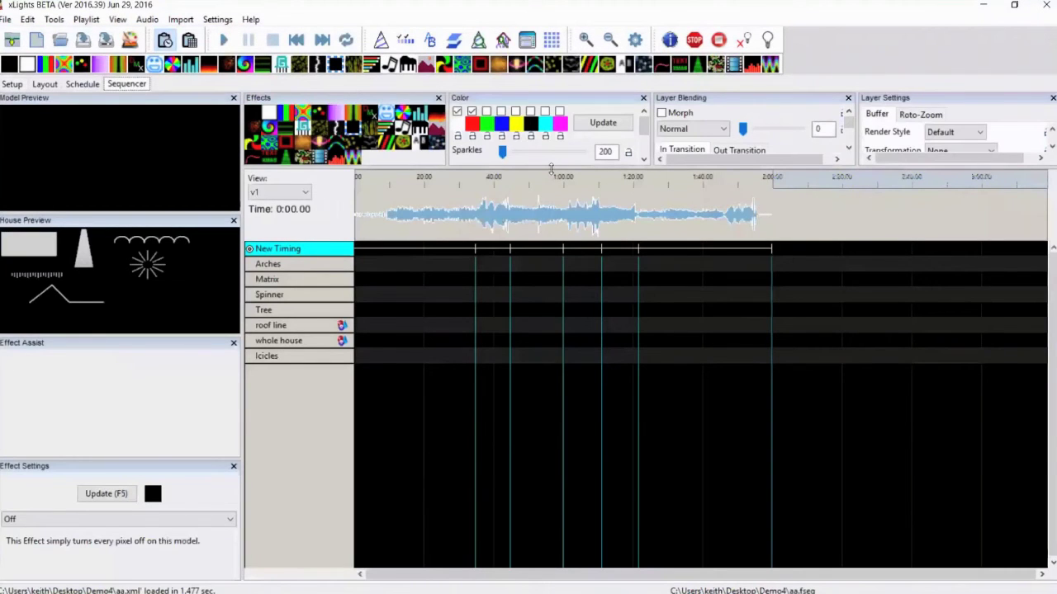
Step: Add a Piano effect to the Matrix row's first timing interval, close the House Preview and enlarge the effect settings area
left_click_drag(432, 153, 449, 270)
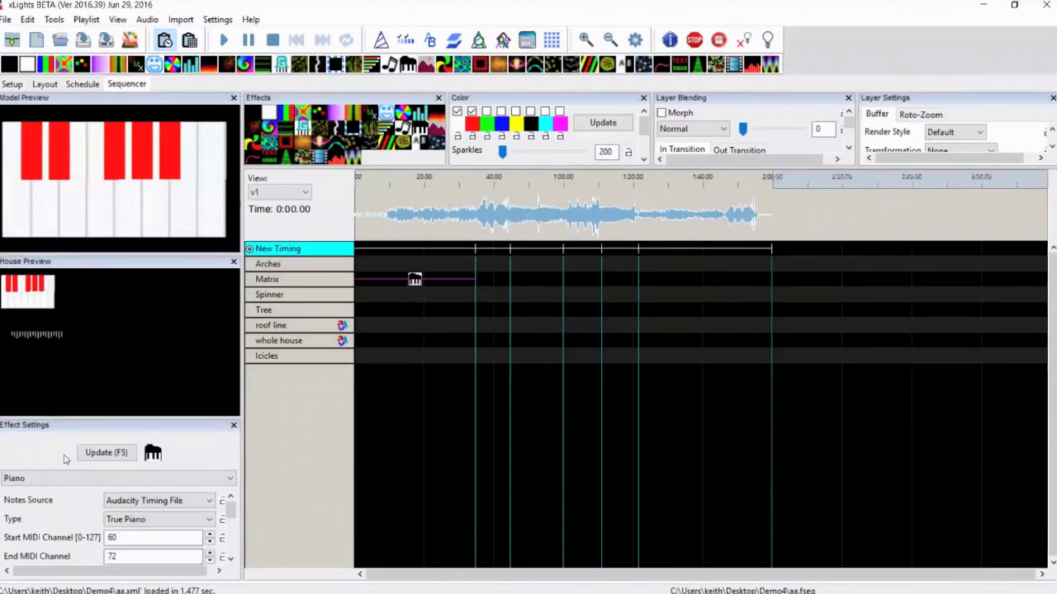
left_click(233, 261)
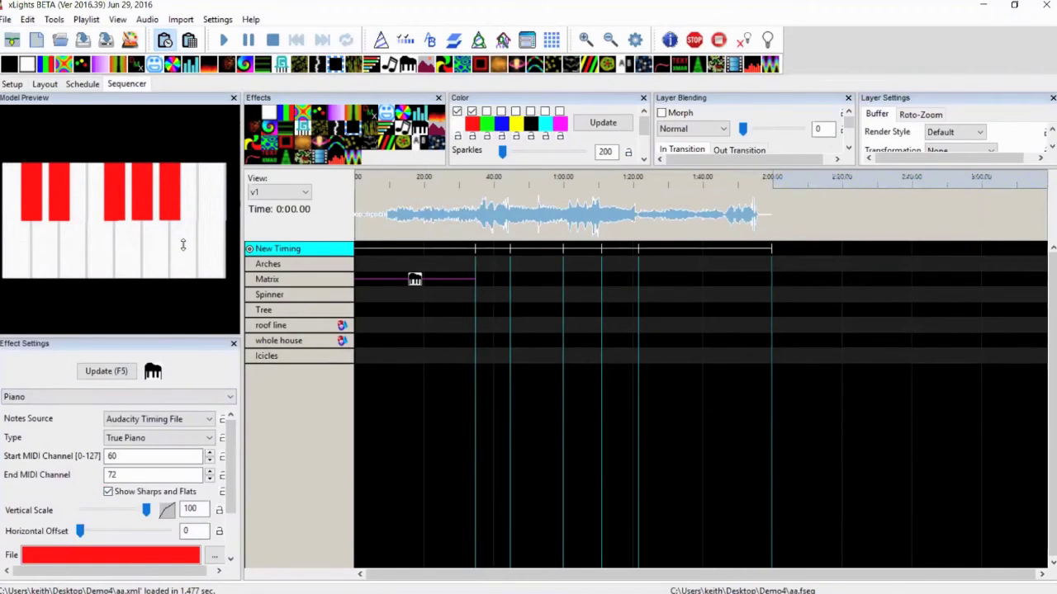
left_click_drag(183, 244, 183, 245)
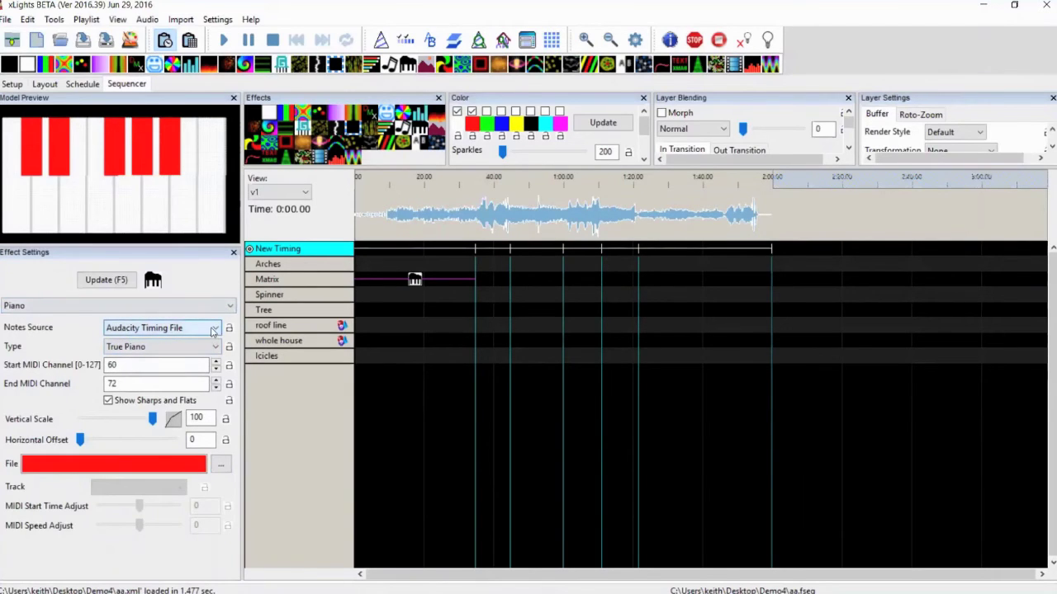
Step: Set the Matrix Piano effect's Notes Source to Polyphonic Transcription, reselect the effect and agree to continue despite the stability warnings
left_click(214, 329)
left_click(213, 330)
left_click(213, 330)
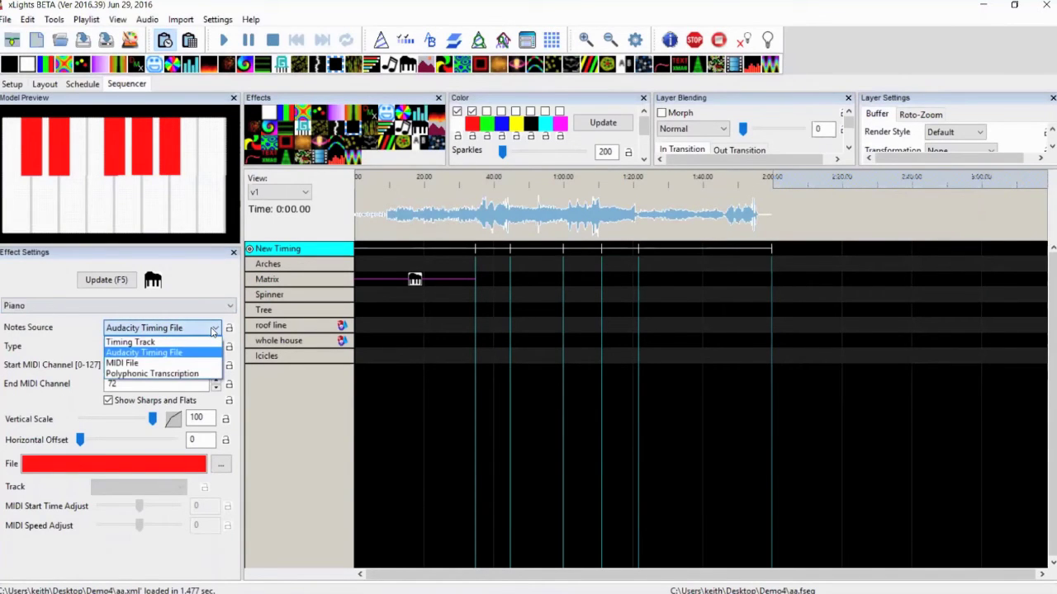
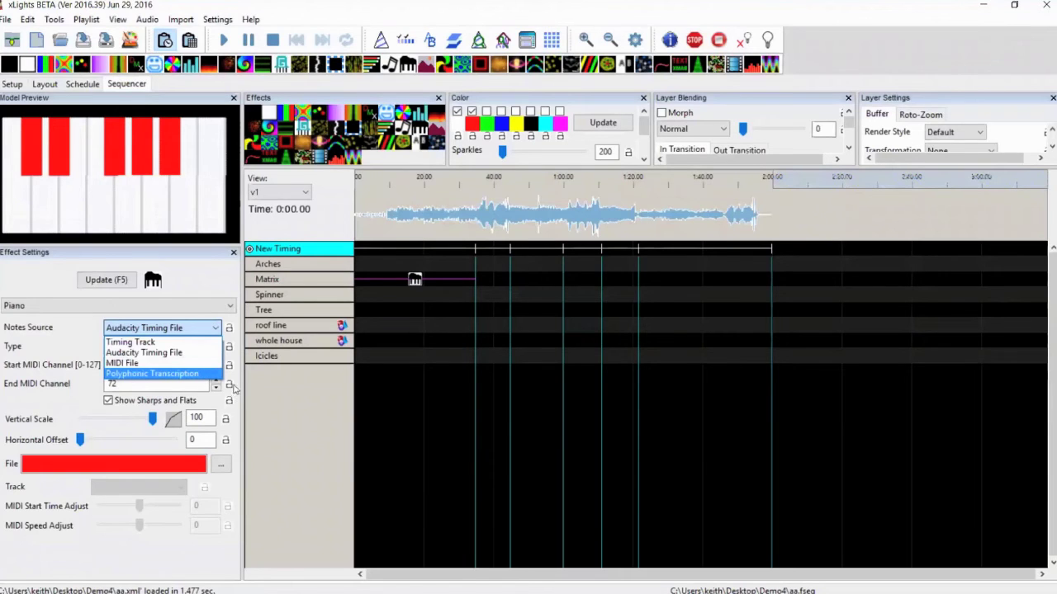
left_click(165, 374)
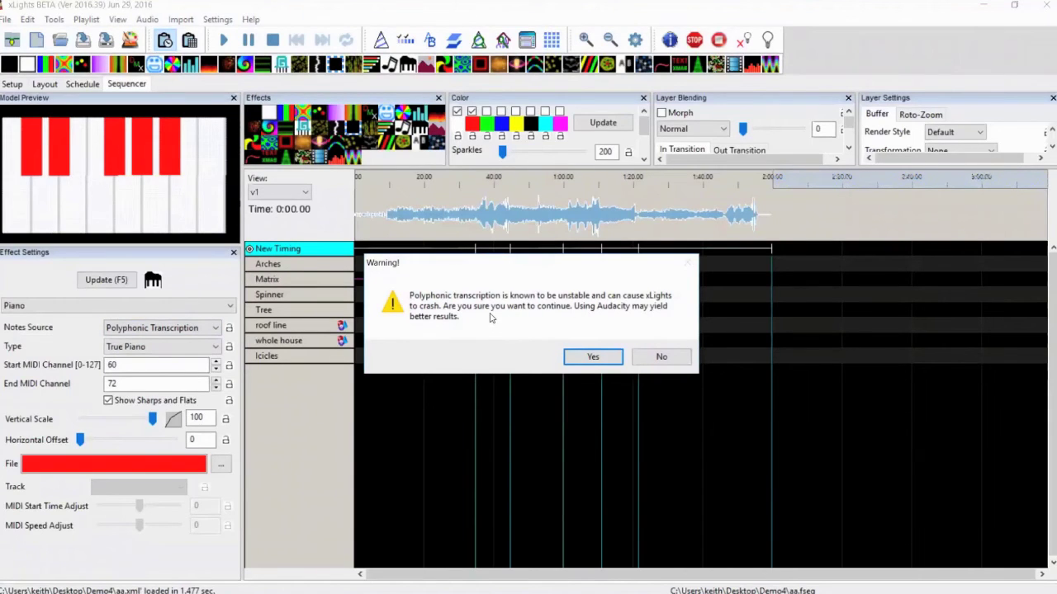
left_click(594, 356)
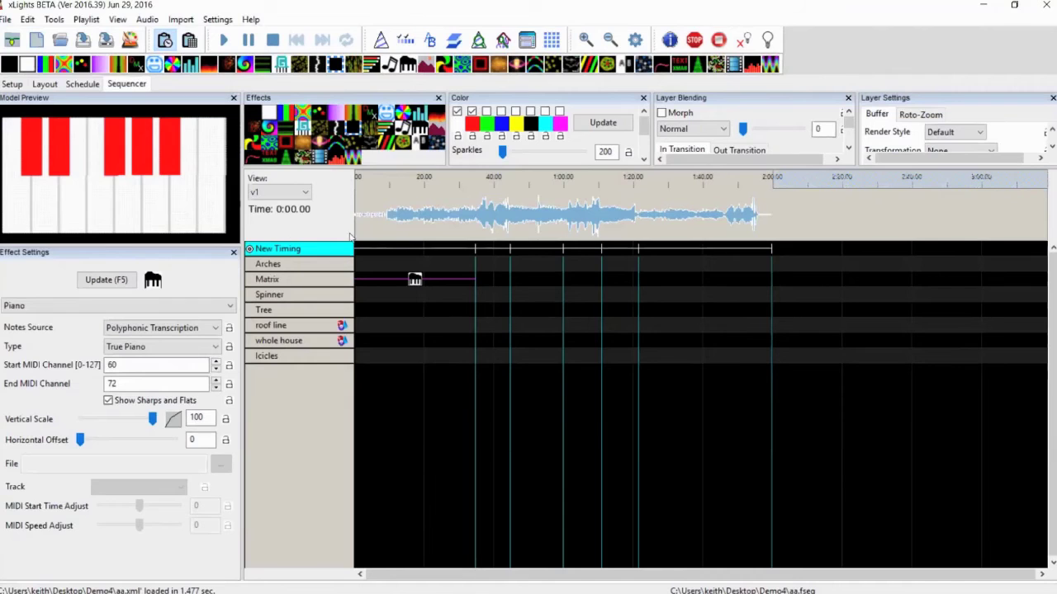
left_click(415, 282)
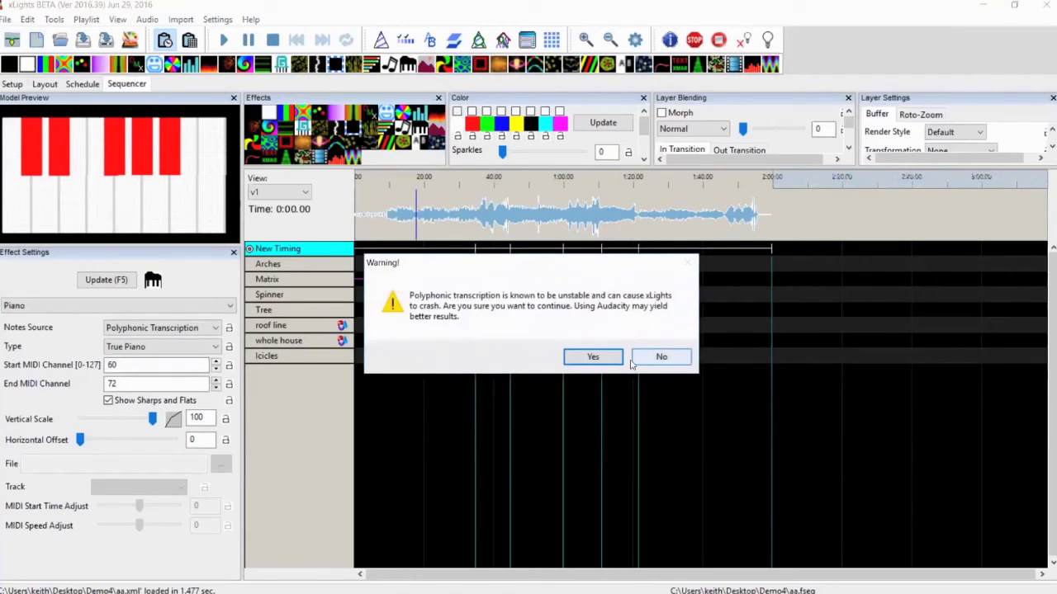
left_click(603, 359)
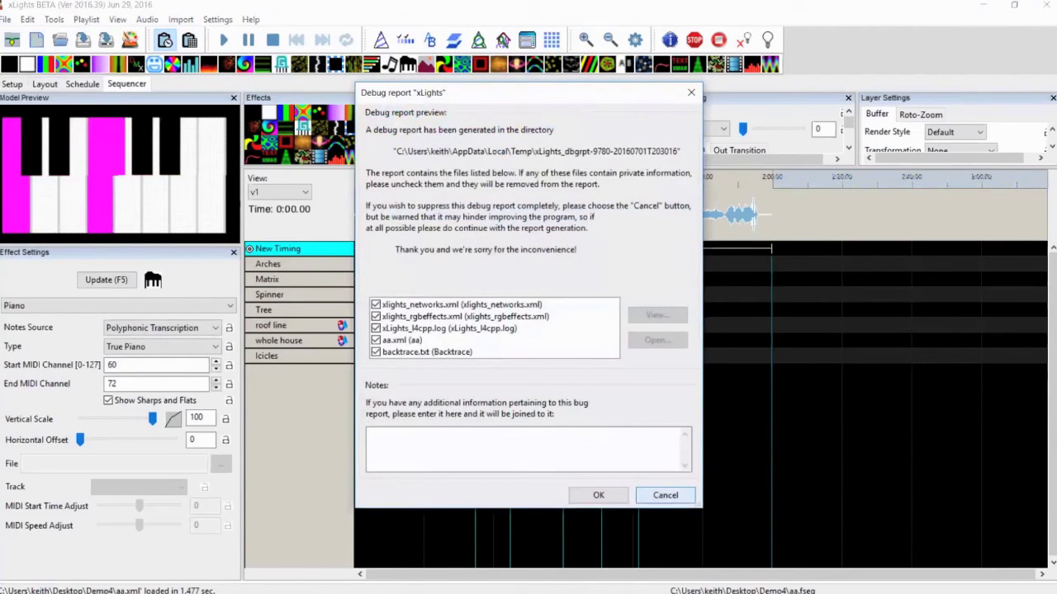
Step: Accept the new debug report and its follow-up message, relaunch xLights and load aa.xml again
left_click(598, 495)
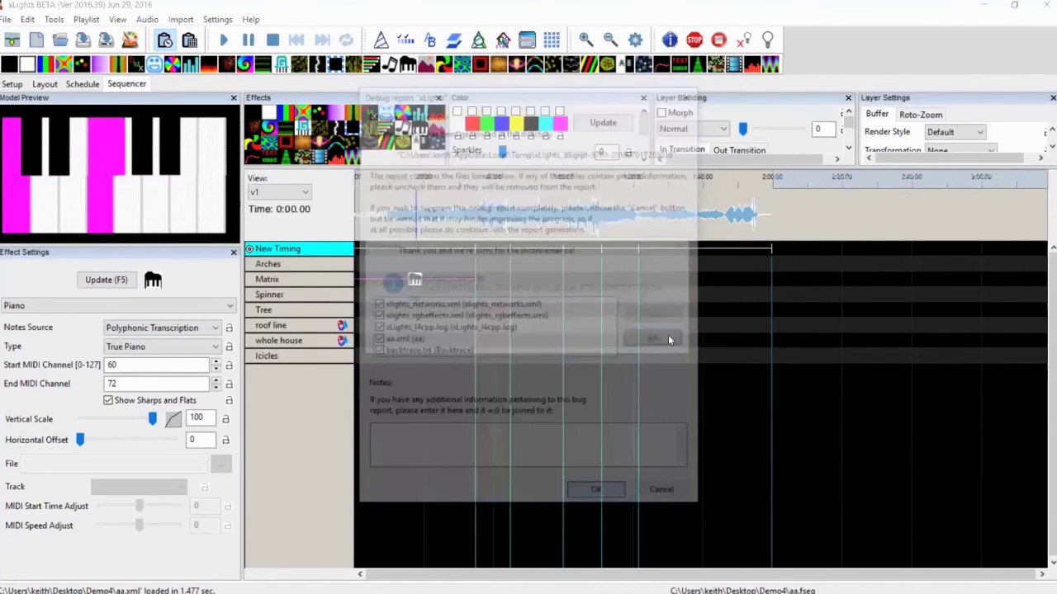
left_click(641, 338)
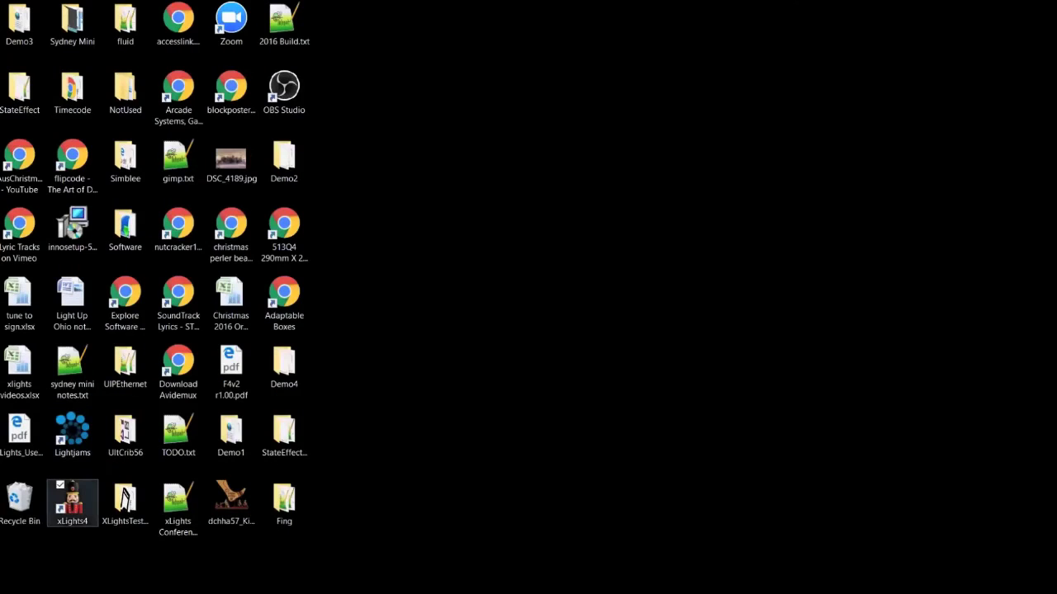
double_click(73, 500)
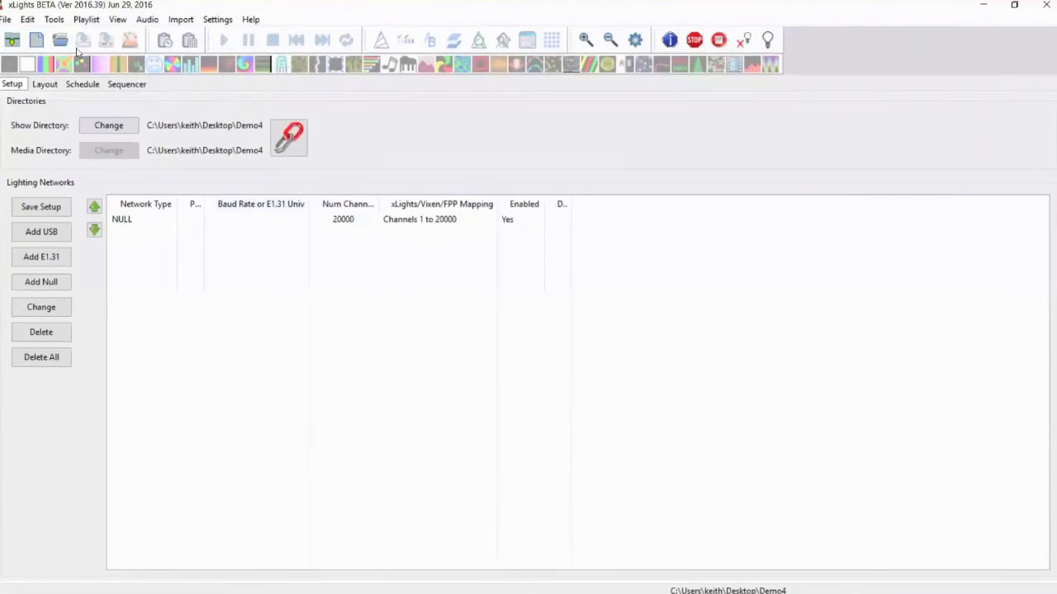
left_click(59, 40)
double_click(157, 139)
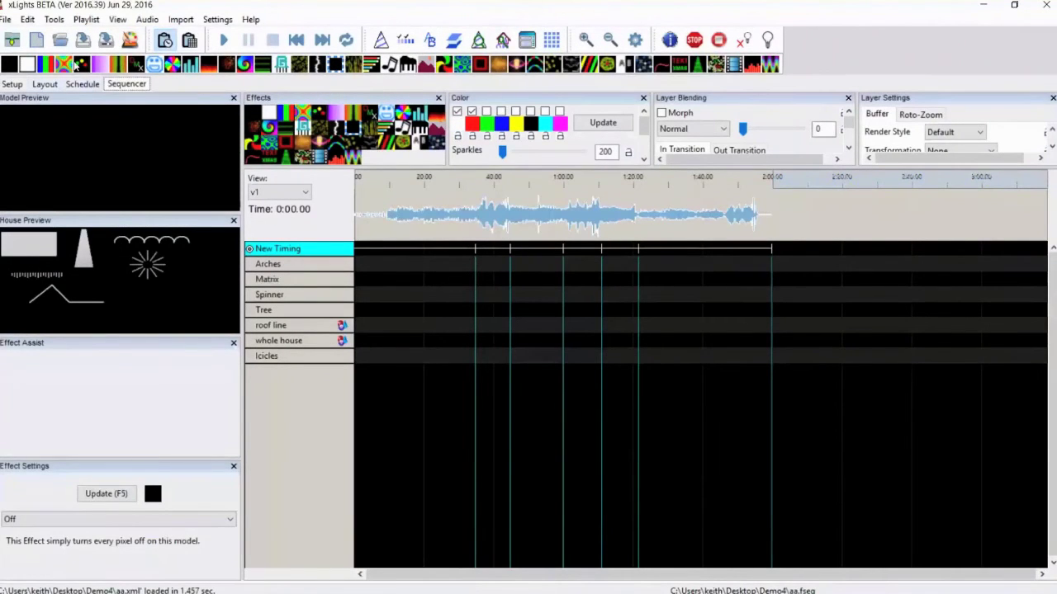
key("ctrl+o")
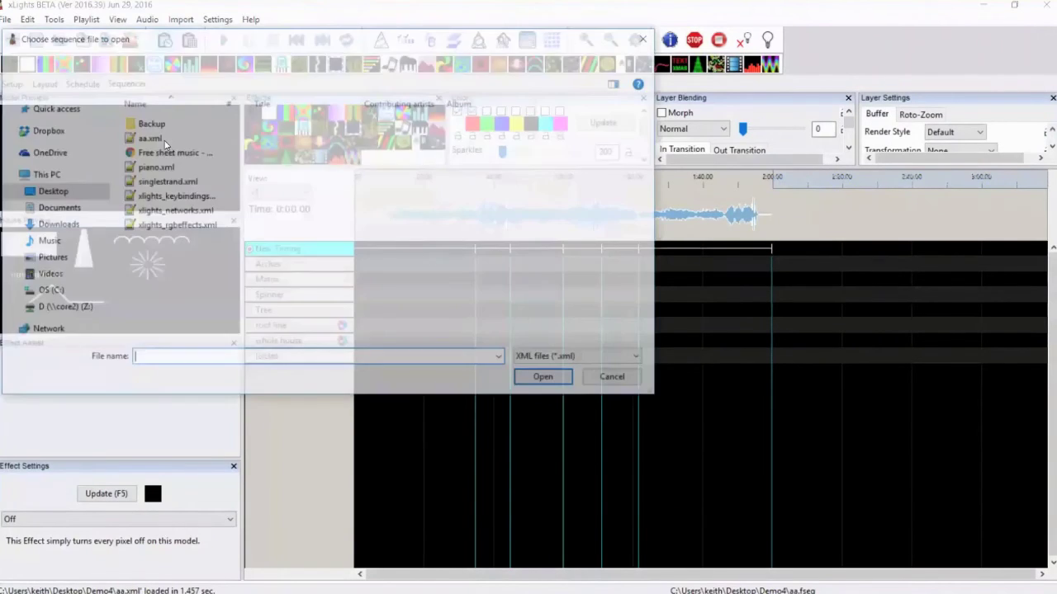
left_click(160, 140)
double_click(160, 141)
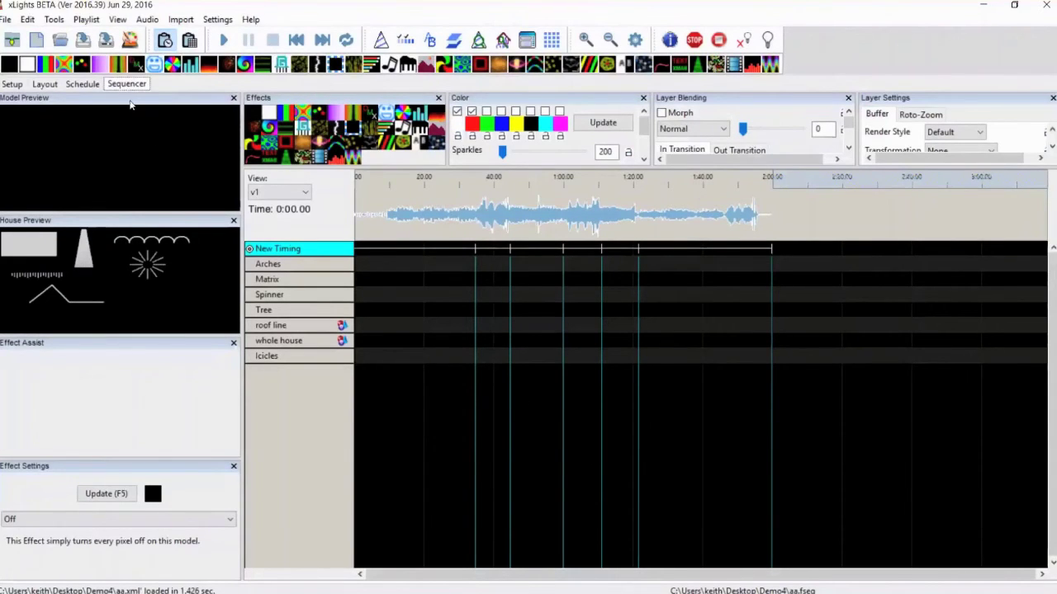
Step: Add a Music effect to the Matrix row's first timing interval and close the House Preview
left_click_drag(407, 130, 397, 279)
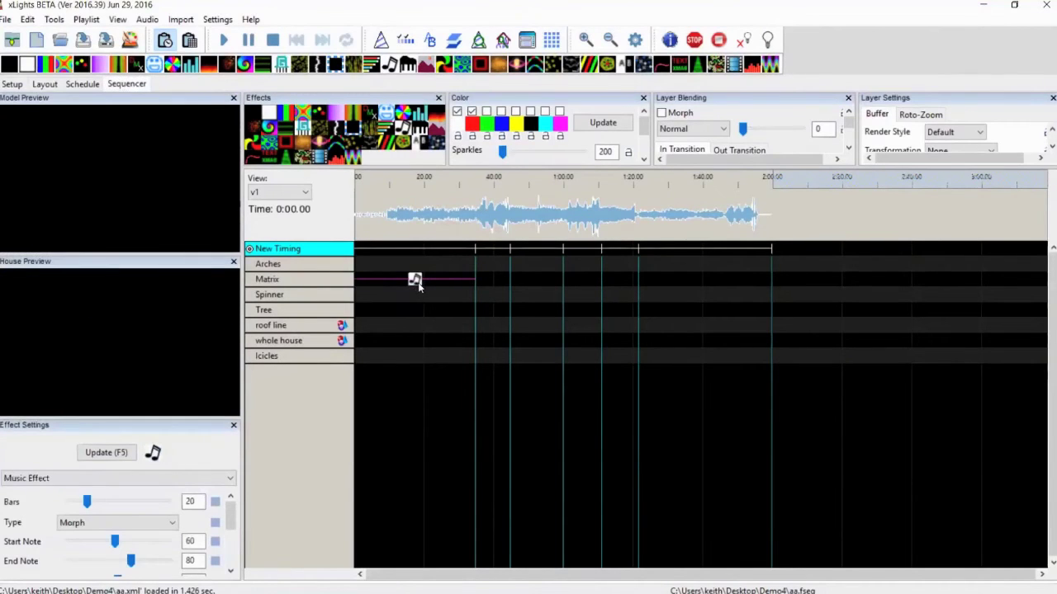
left_click(233, 264)
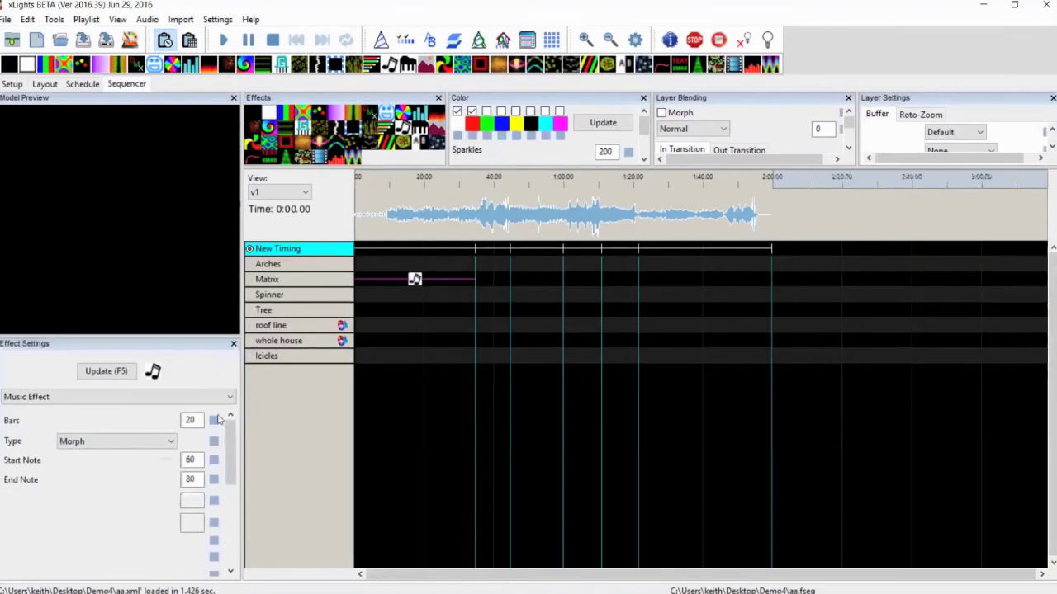
scroll(232, 476, "down", 1)
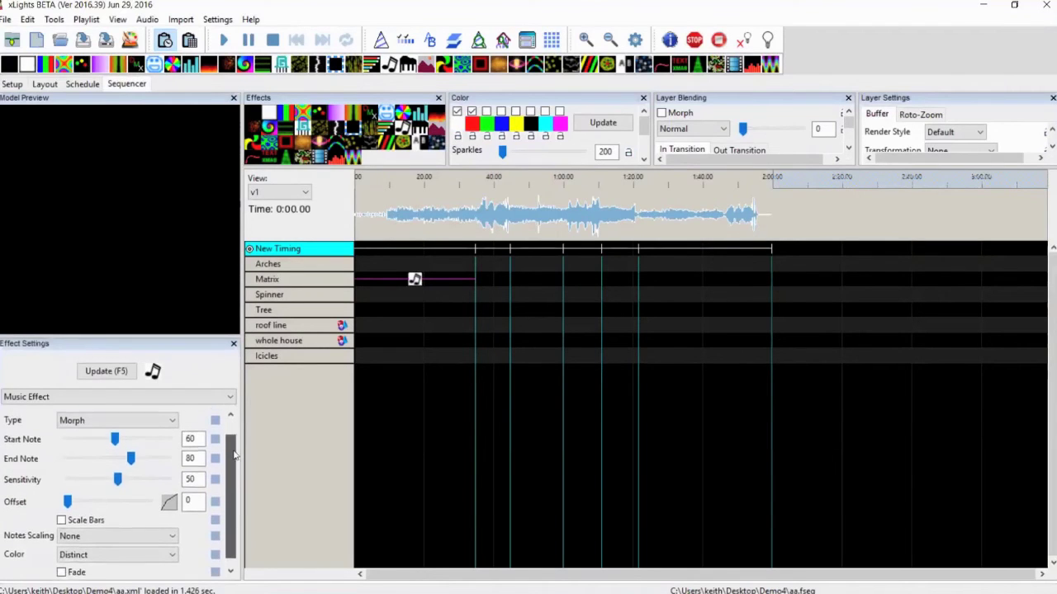
Step: Replace the Matrix row's Music effect with a Piano effect and set its Notes Source to MIDI File
scroll(232, 475, "up", 1)
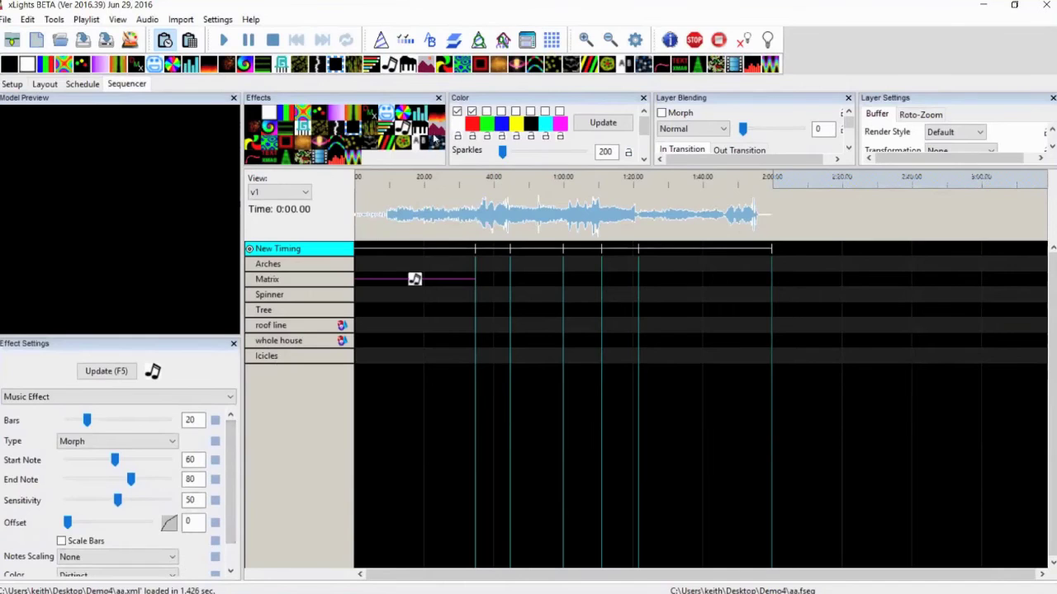
left_click_drag(432, 133, 415, 279)
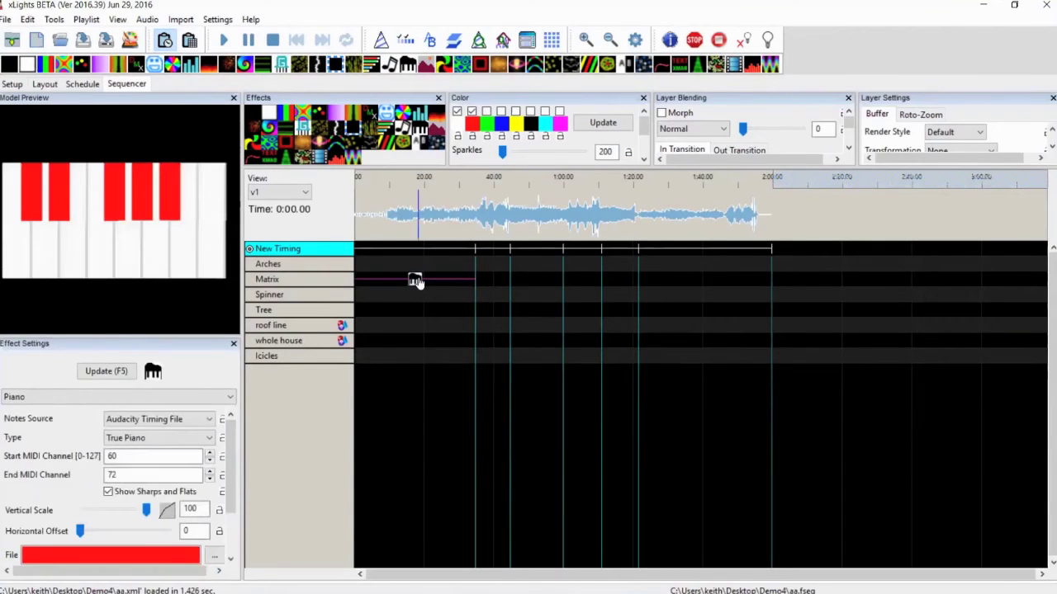
left_click(167, 423)
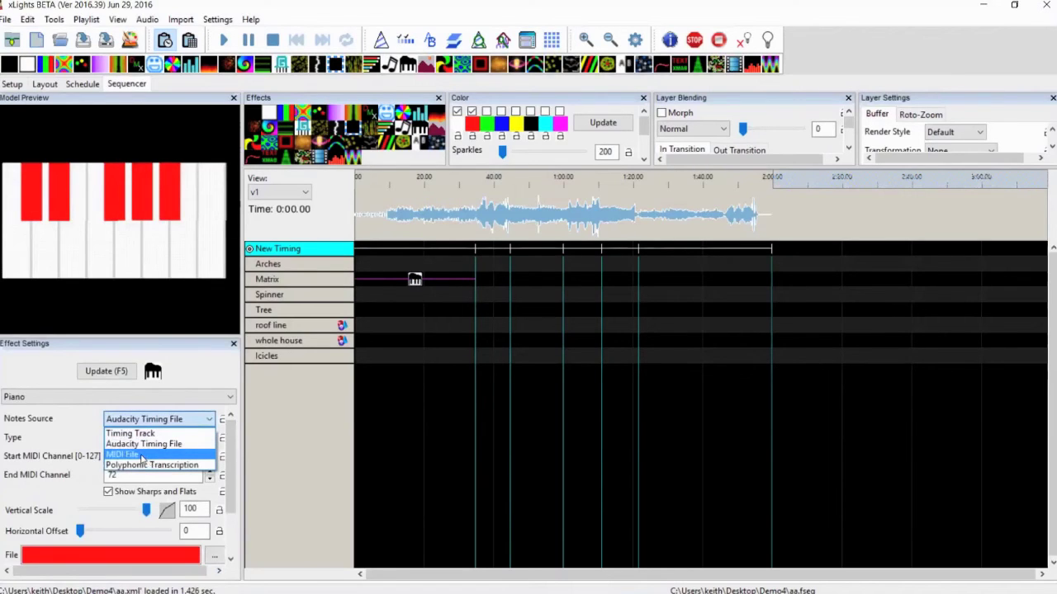
left_click(142, 454)
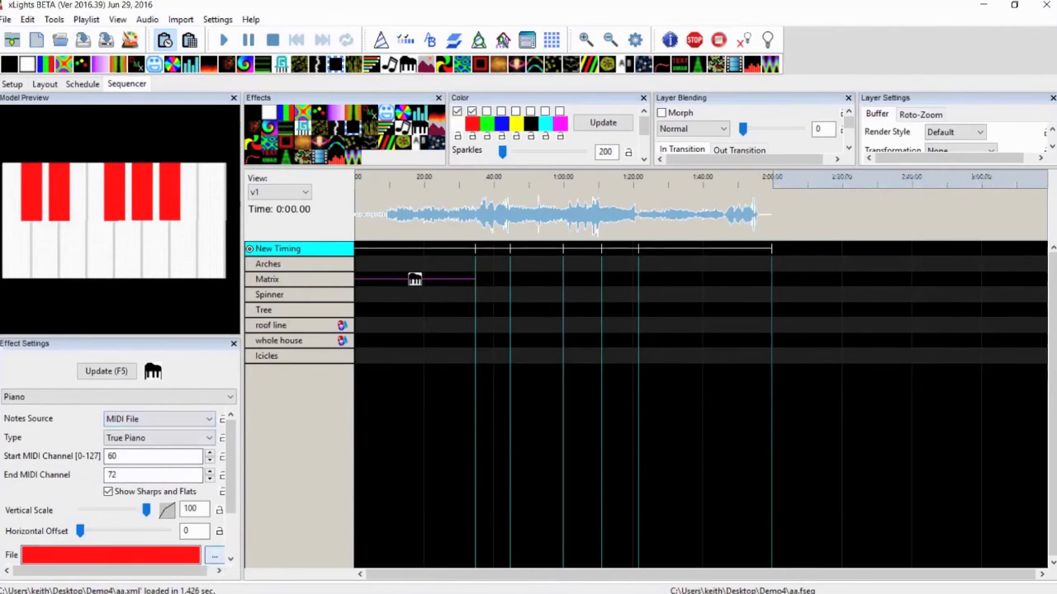
Step: Load the Free-scores tchaikovsky dance-the-sugar-plum-fairy-8105.midi file from Demo4 into the Piano effect and enlarge the effect settings area
left_click(213, 555)
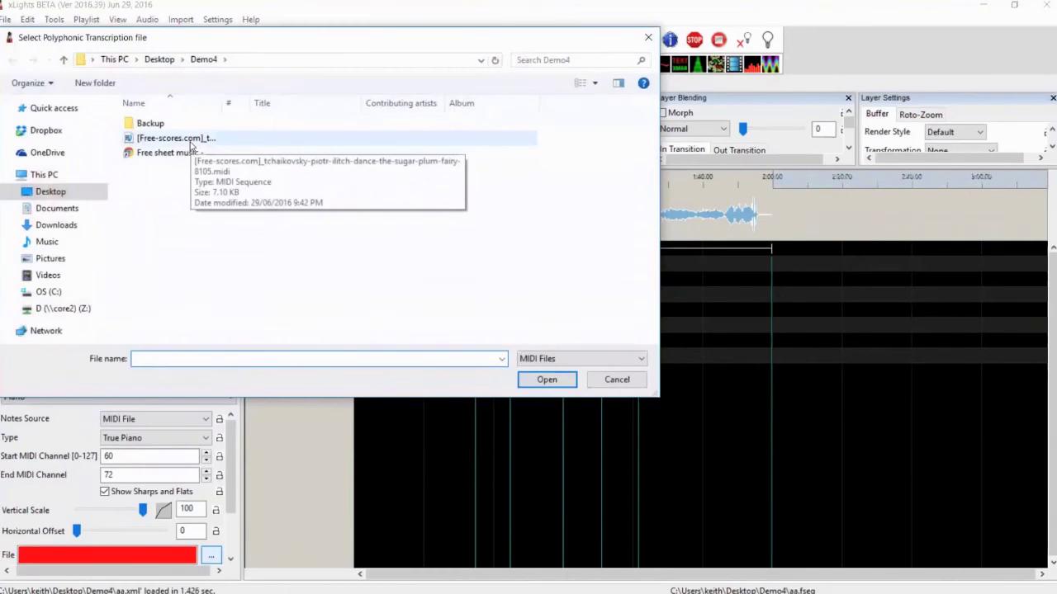
double_click(190, 142)
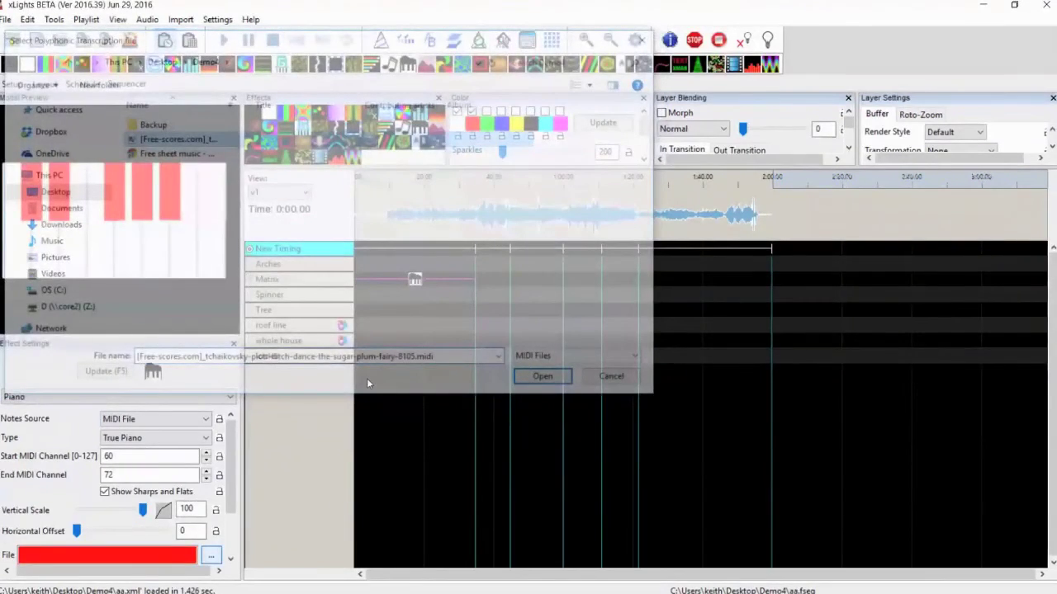
left_click_drag(182, 336, 181, 269)
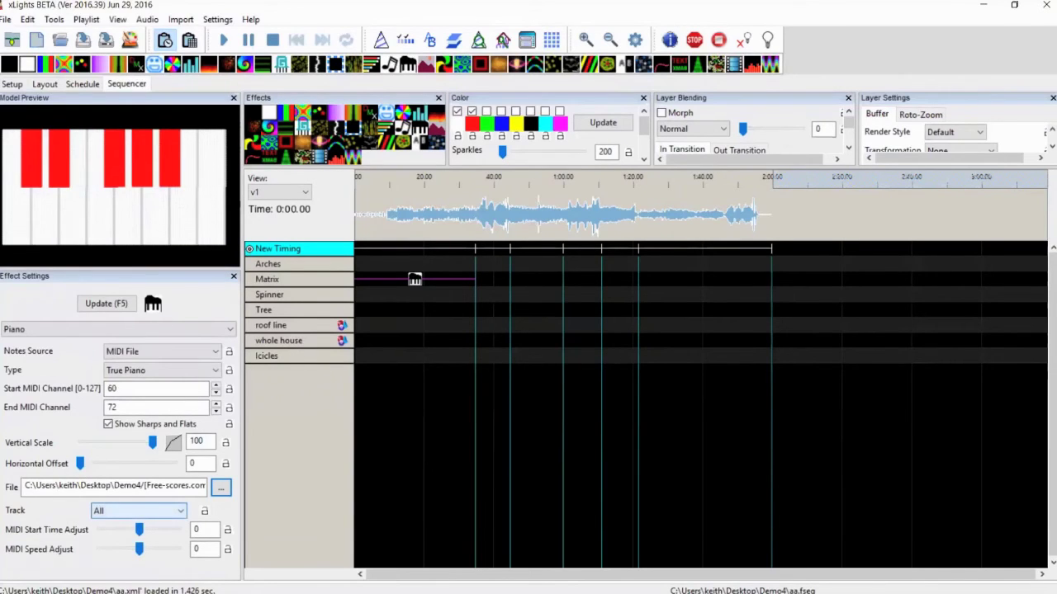
Step: Try tracks 2 and 3 of the MIDI file for the Piano effect, and return Track to All
left_click(138, 510)
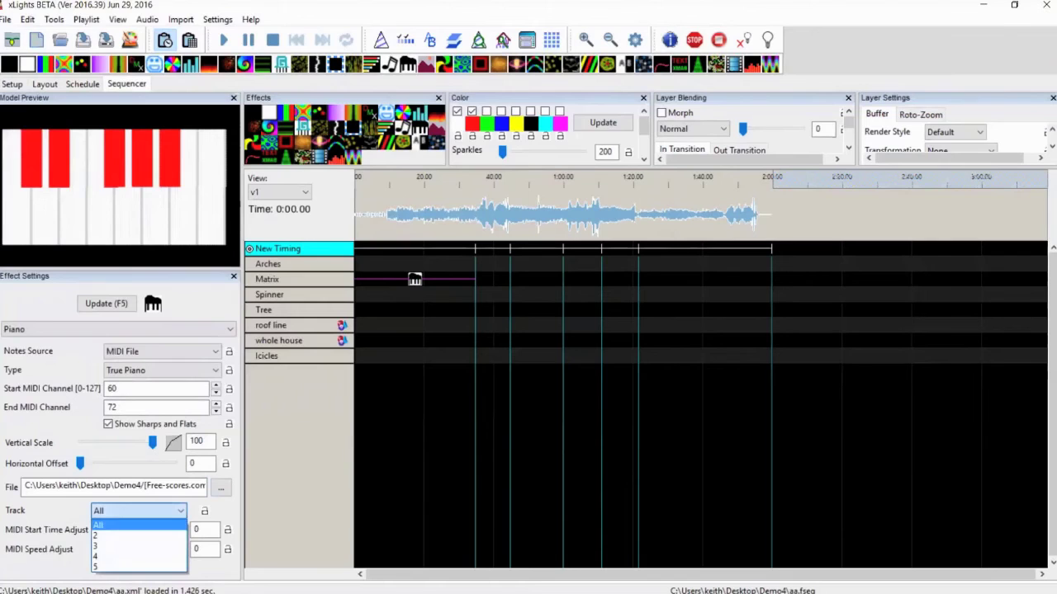
left_click(96, 535)
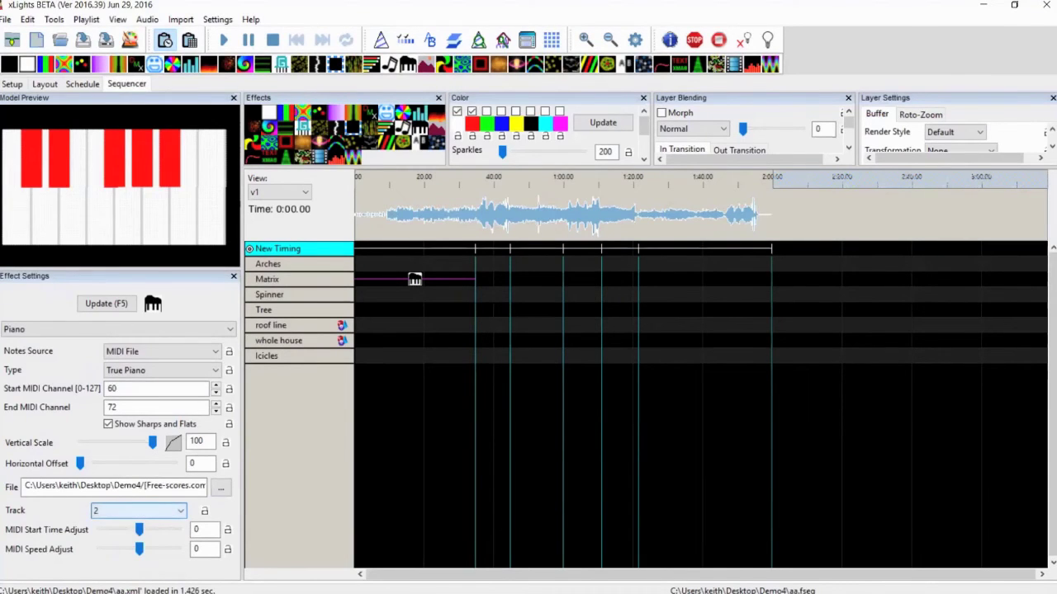
left_click(139, 510)
key("Down")
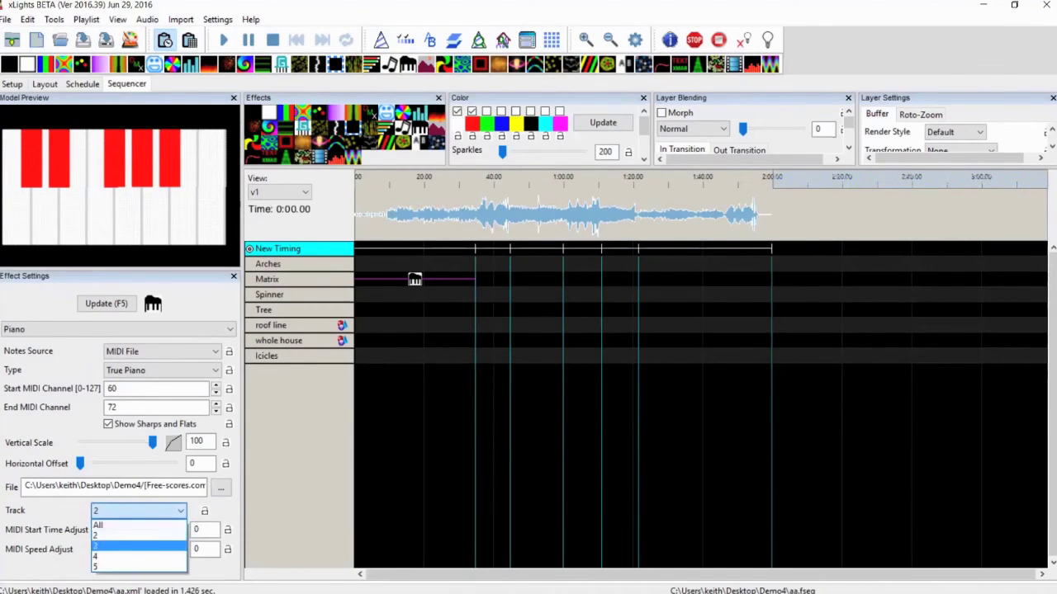
key("Return")
key("alt+Down")
key("Up")
key("Up")
key("Return")
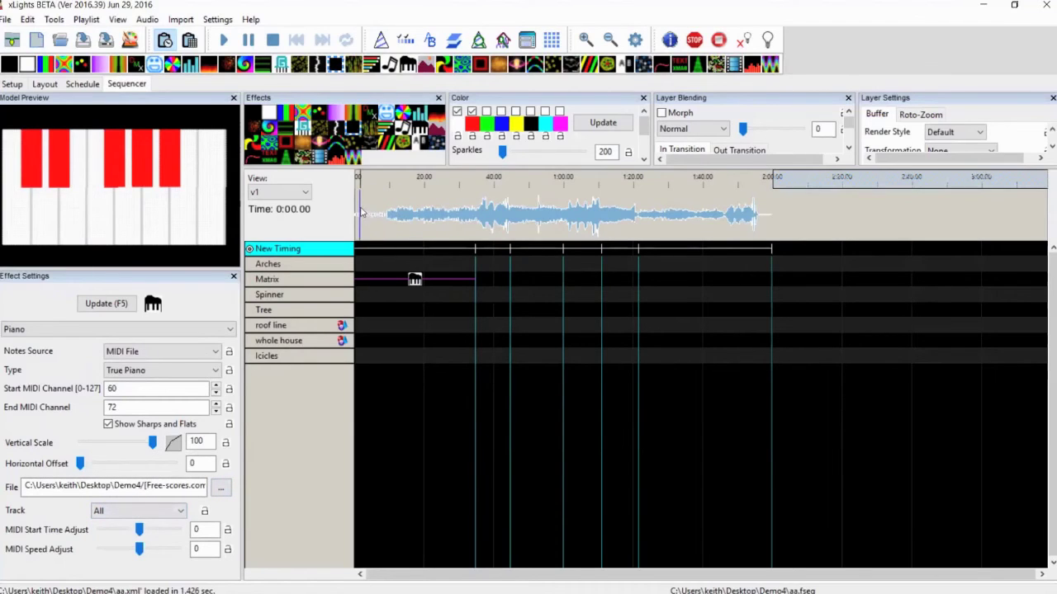
Step: Add timing marks to the New Timing track at about 1.60, 0.15, 0.55 and 0.70 seconds
left_click(585, 39)
left_click(586, 39)
left_click(586, 40)
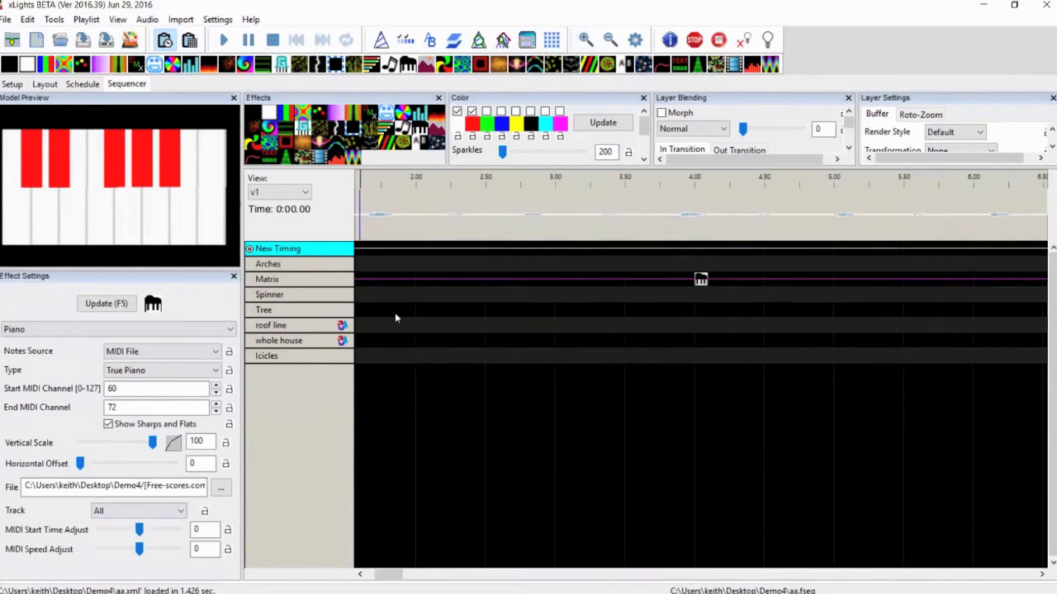
scroll(398, 319, "up", 1)
scroll(397, 320, "left", 1)
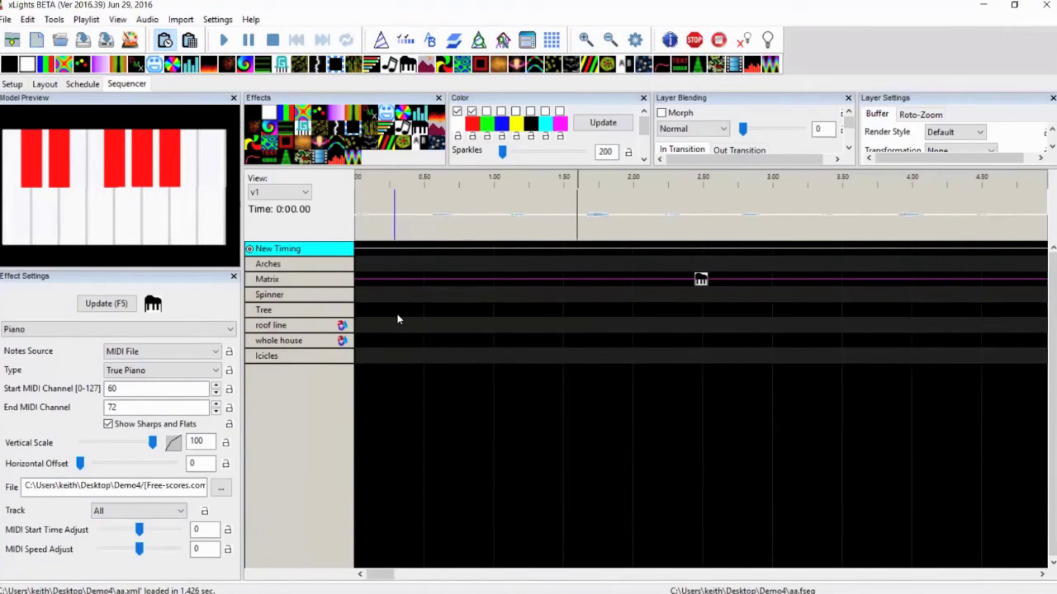
left_click(374, 246)
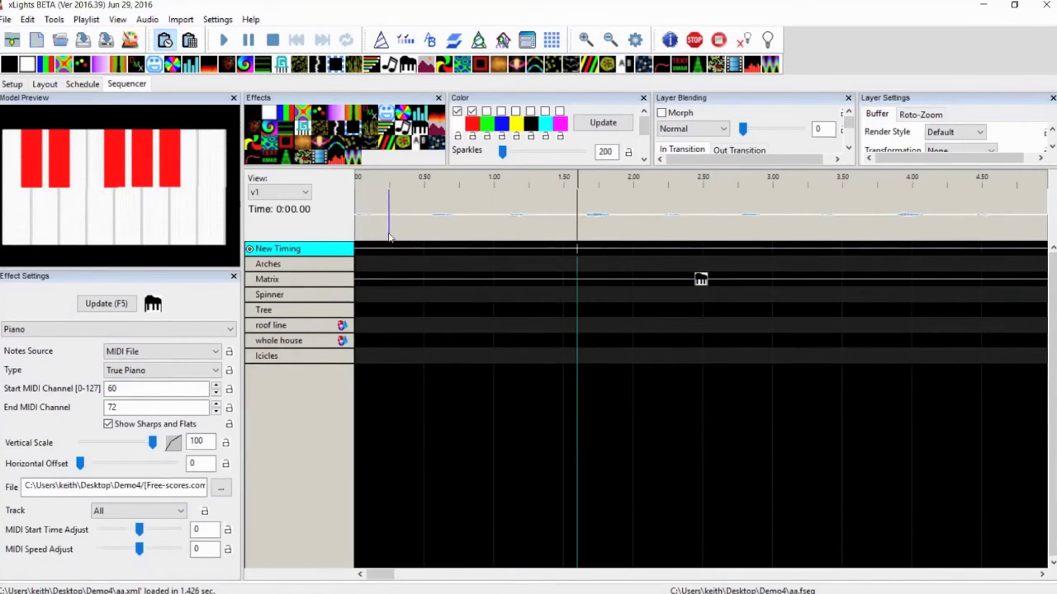
left_click(374, 232)
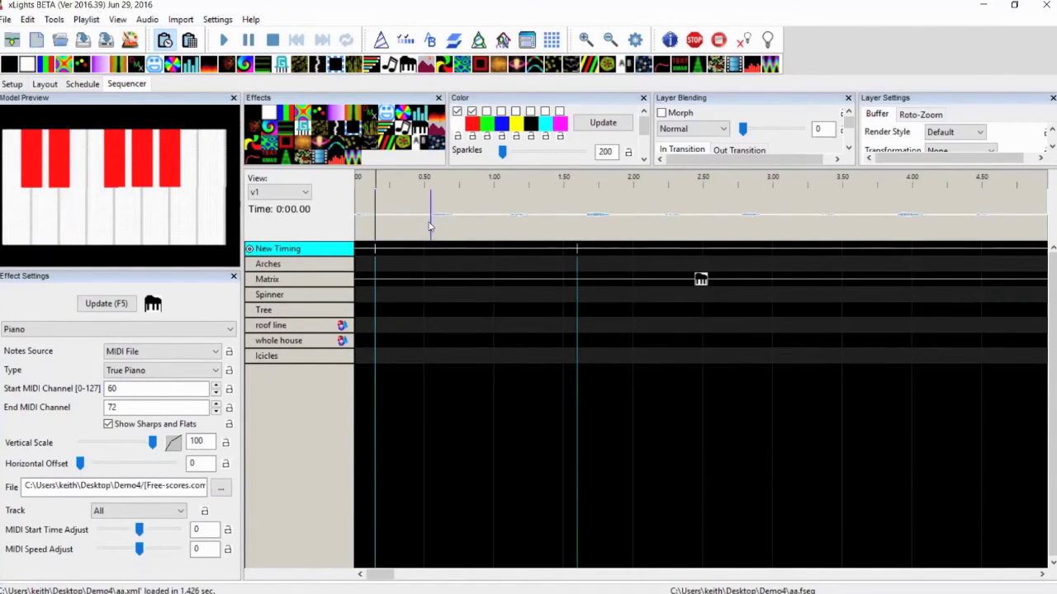
left_click(430, 224)
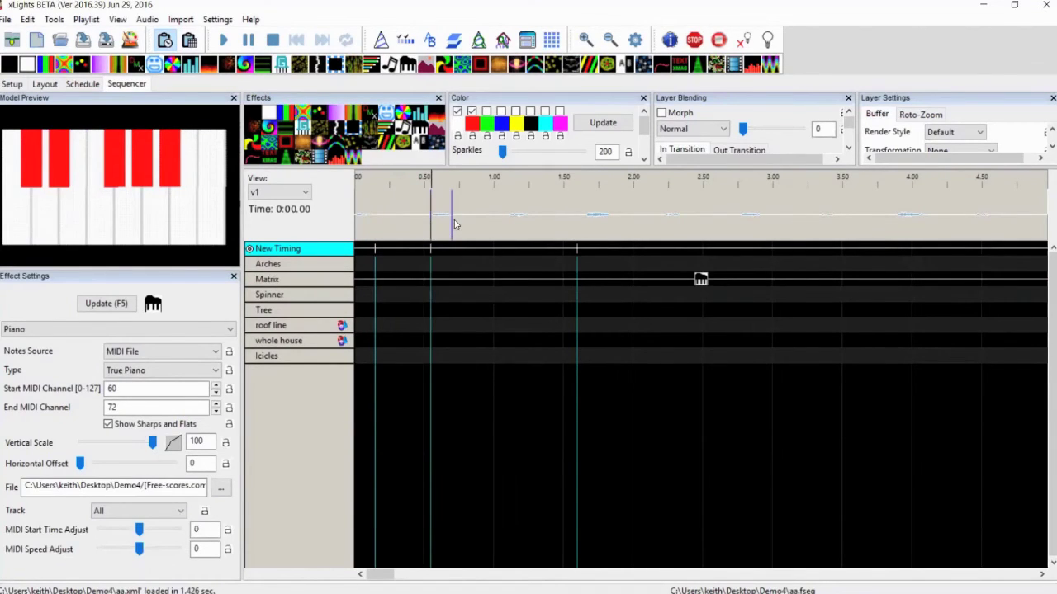
left_click(452, 216)
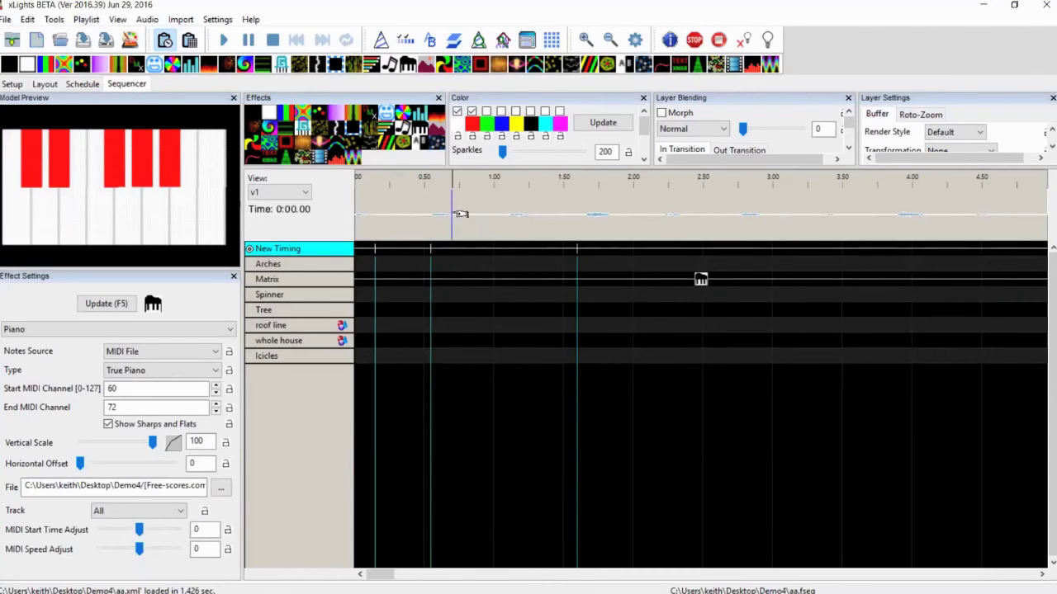
Step: Add timing marks to New Timing around the next two notes, at about 1.10, 1.25, 1.65 and 1.80 seconds
left_click(507, 219)
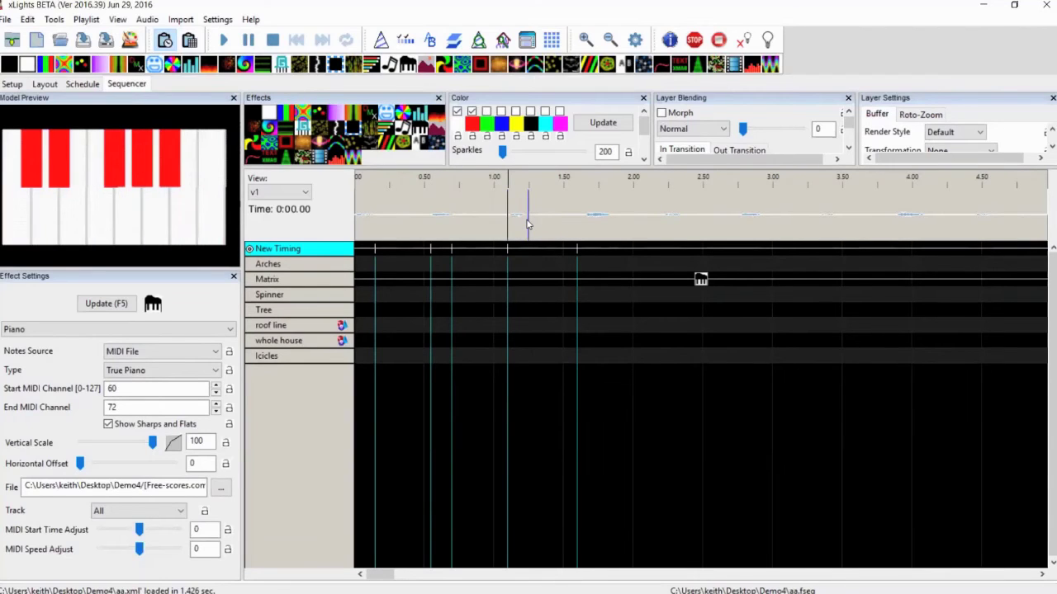
left_click(529, 222)
left_click(590, 220)
left_click(586, 220)
key("t")
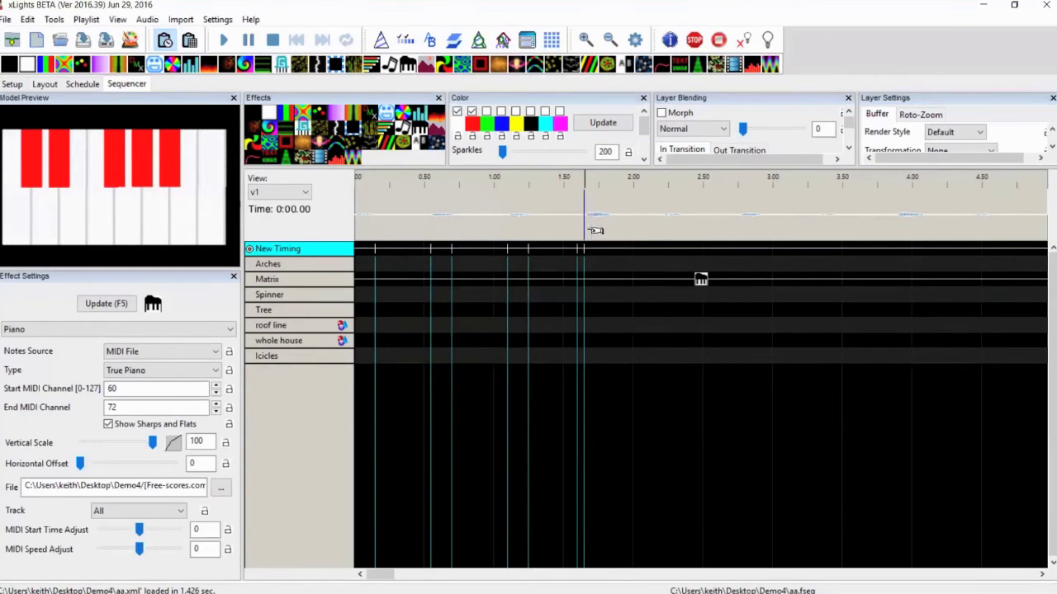
left_click(591, 223)
left_click_drag(591, 221, 608, 221)
left_click(608, 221)
key("t")
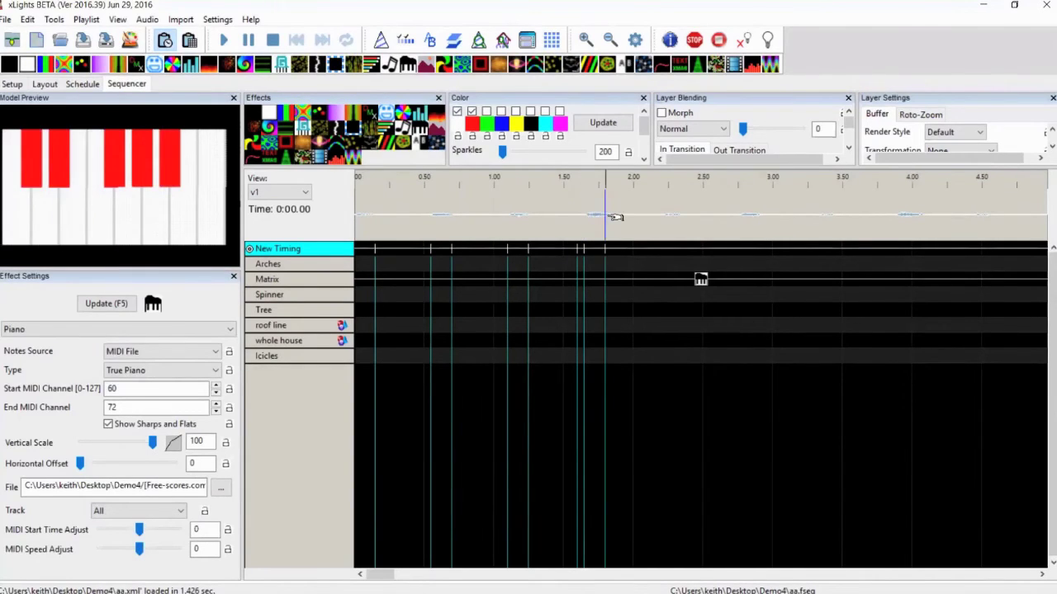
Step: Add timing marks to New Timing at about 2.25, 2.35, 2.80 and 2.90 seconds
left_click(668, 221)
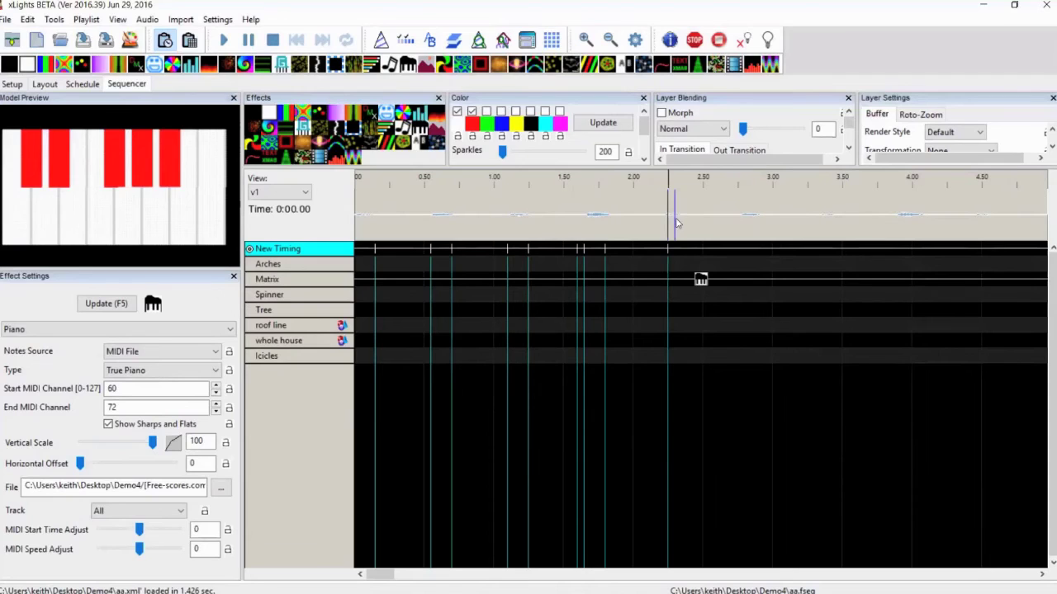
left_click(681, 222)
key("t")
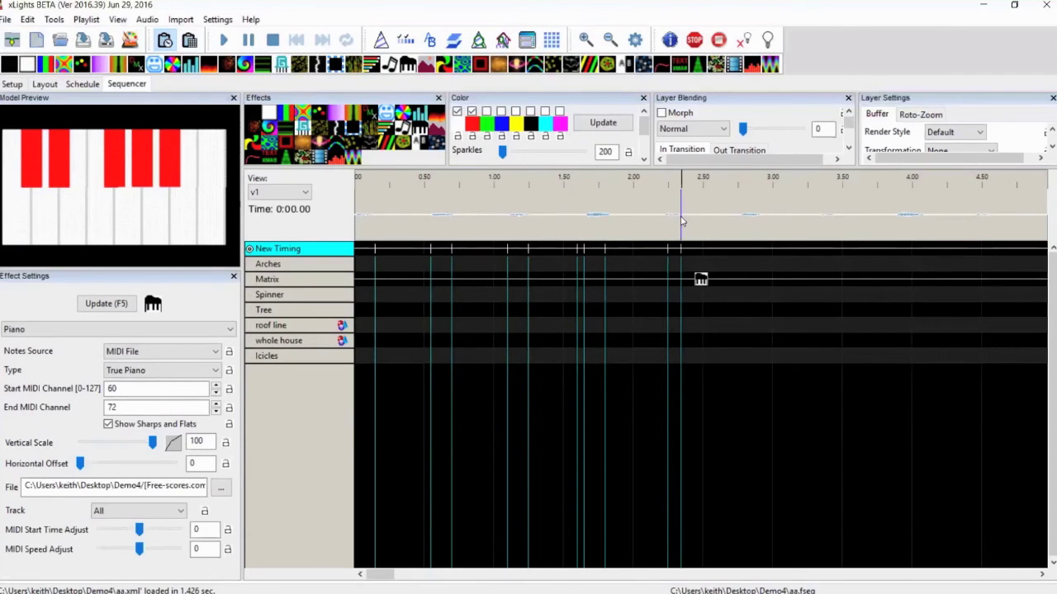
left_click(744, 221)
key("t")
left_click(759, 216)
key("t")
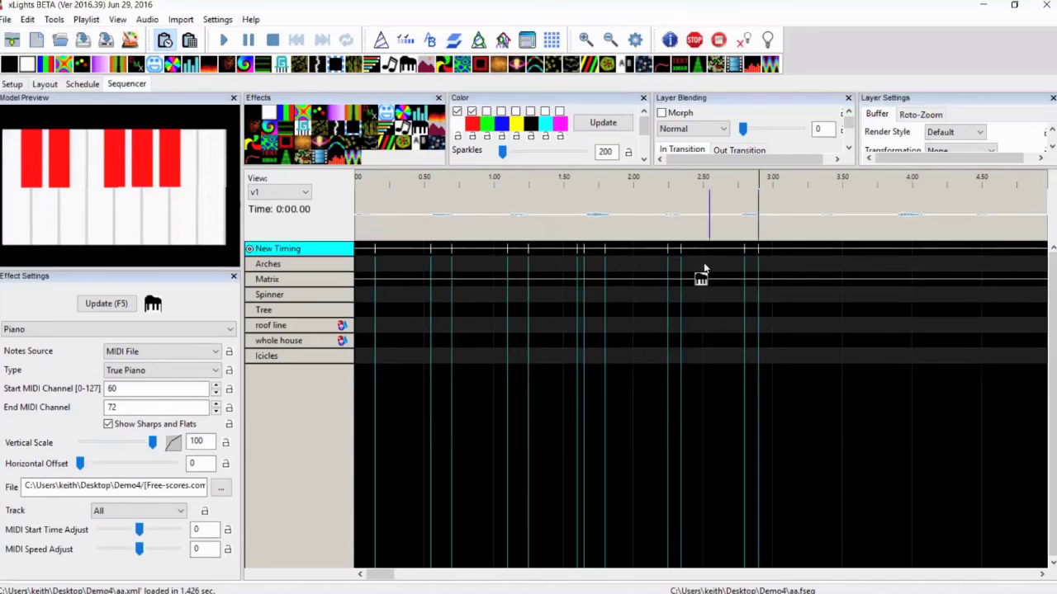
Step: Label New Timing's first interval C and the interval from about 0.55 to 0.70 seconds C5
double_click(367, 251)
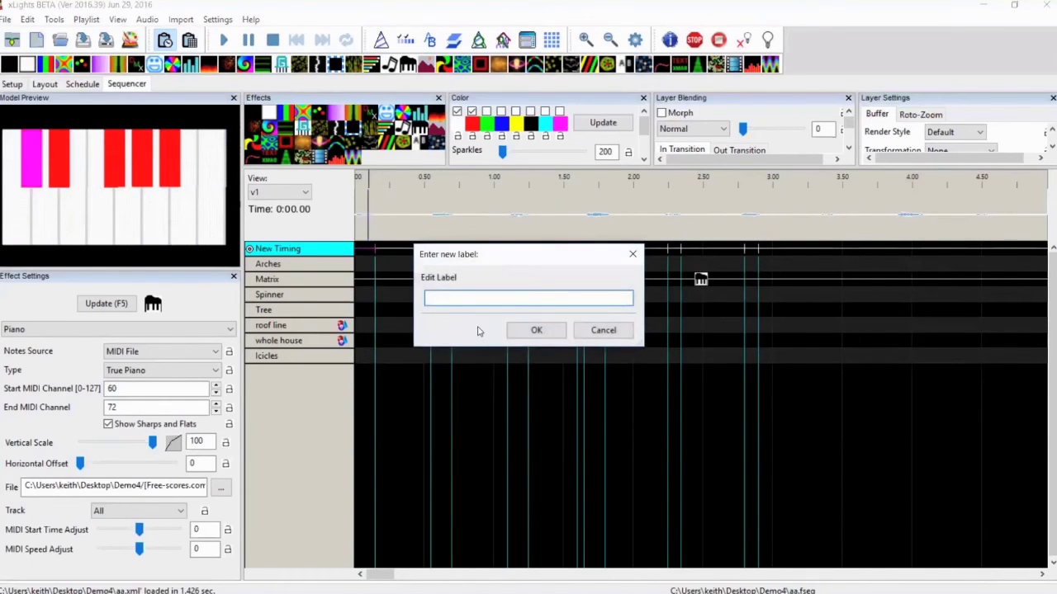
type("C")
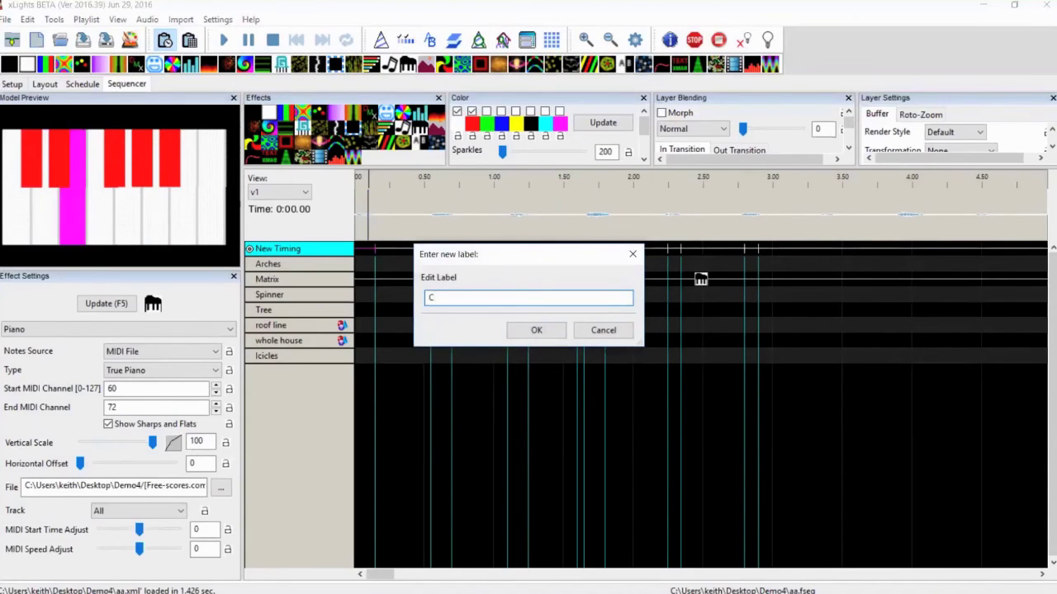
key("Return")
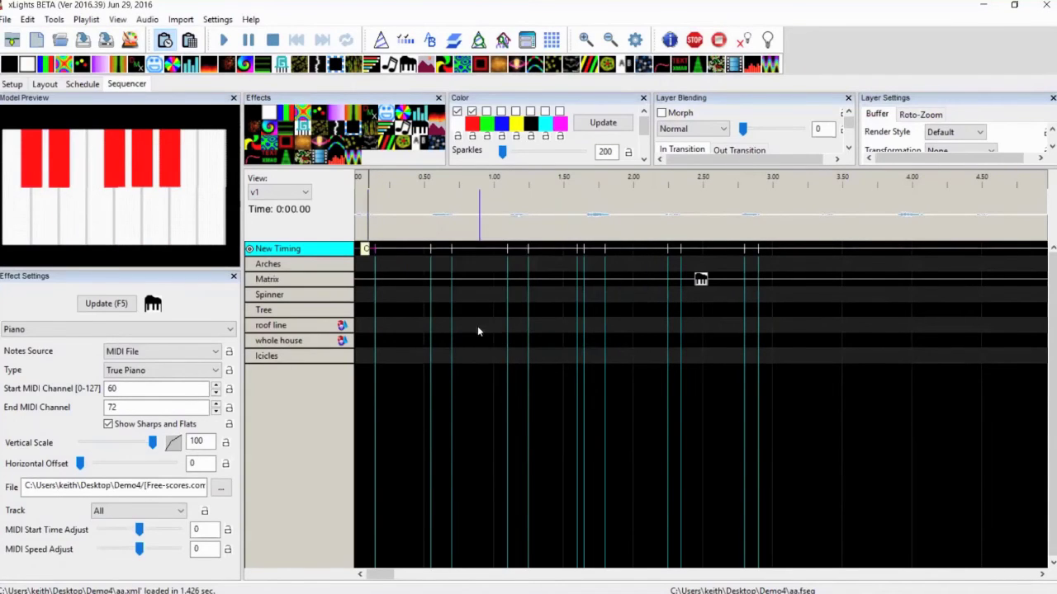
double_click(440, 250)
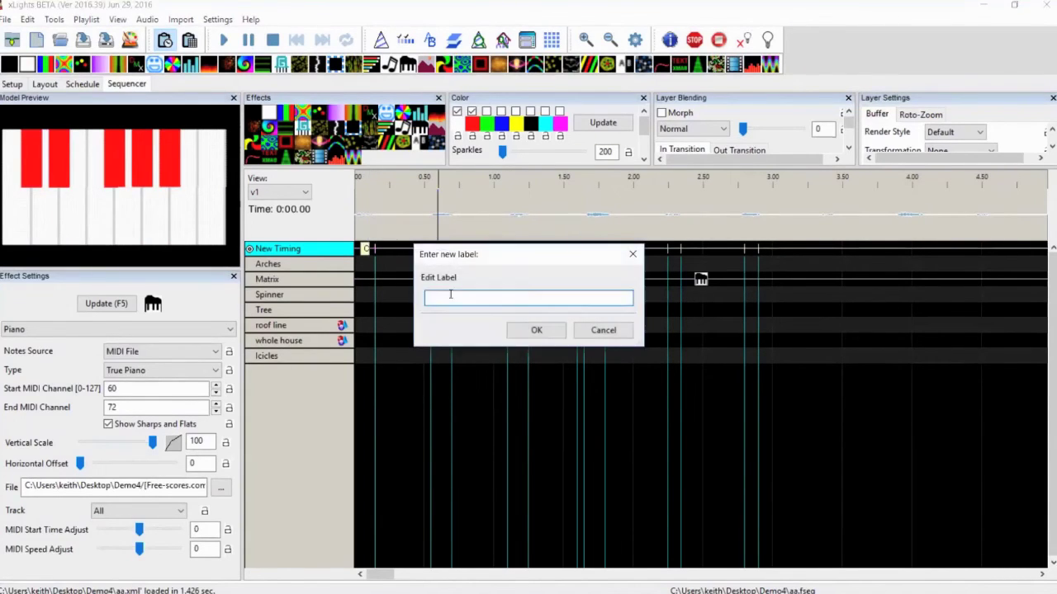
type("C5")
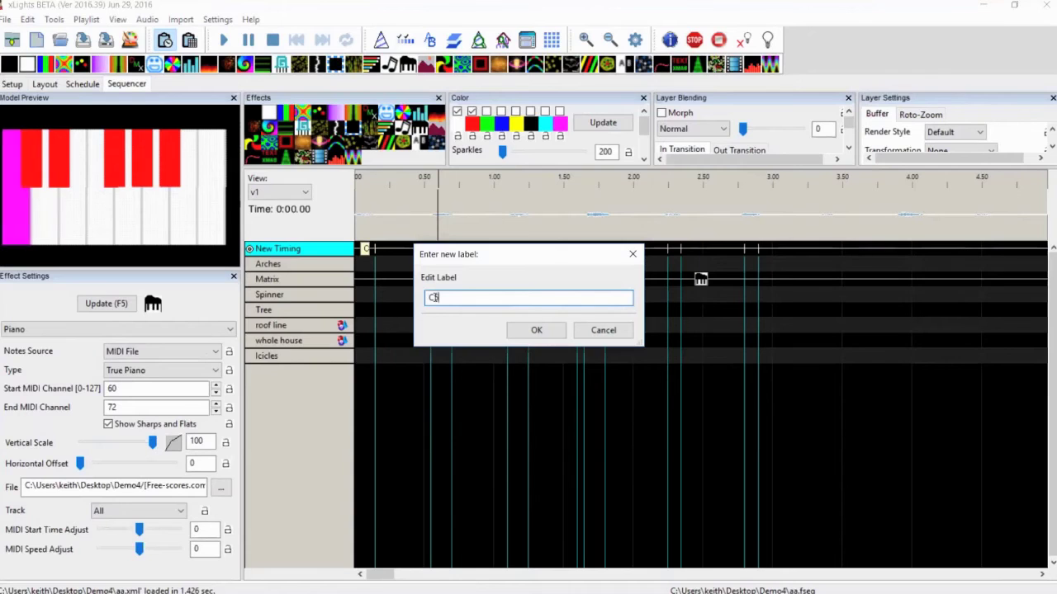
key("Return")
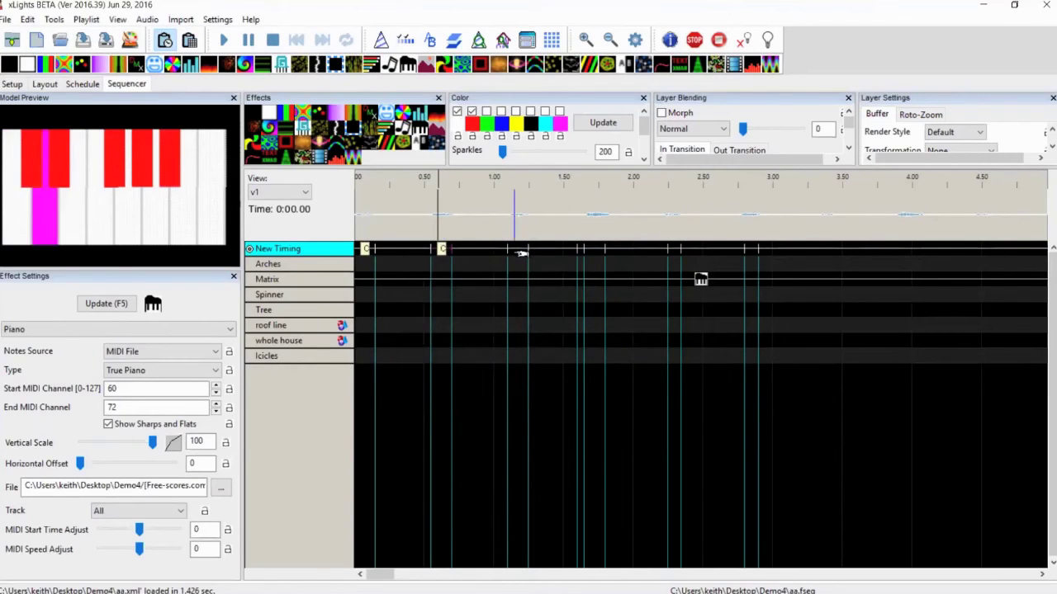
Step: Label the New Timing interval at about 1.10 to 1.25 seconds 60 and the one at about 1.65 to 1.80 seconds A:D
double_click(517, 251)
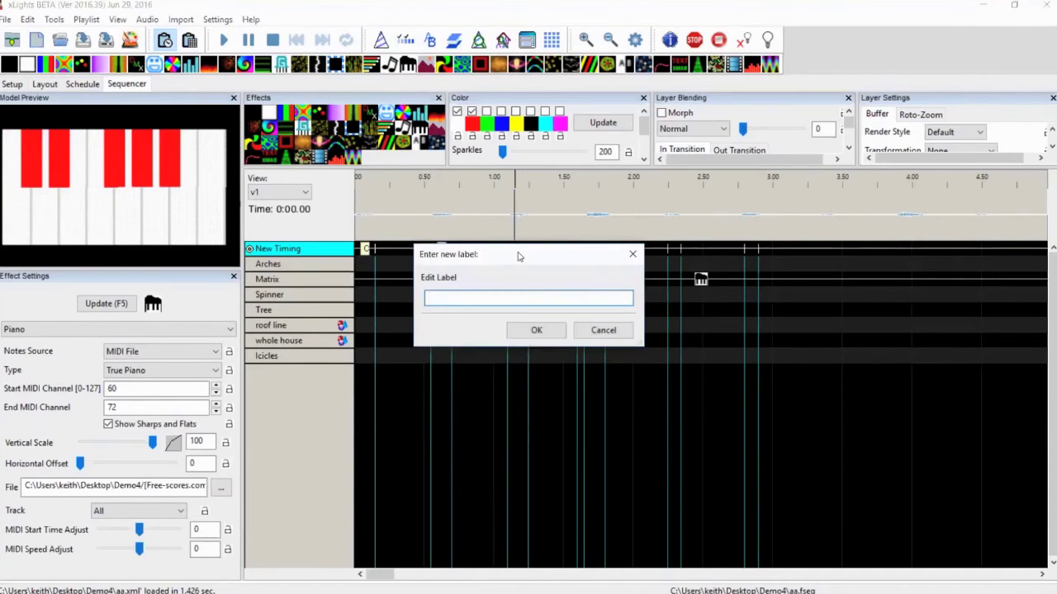
type("60")
key("Return")
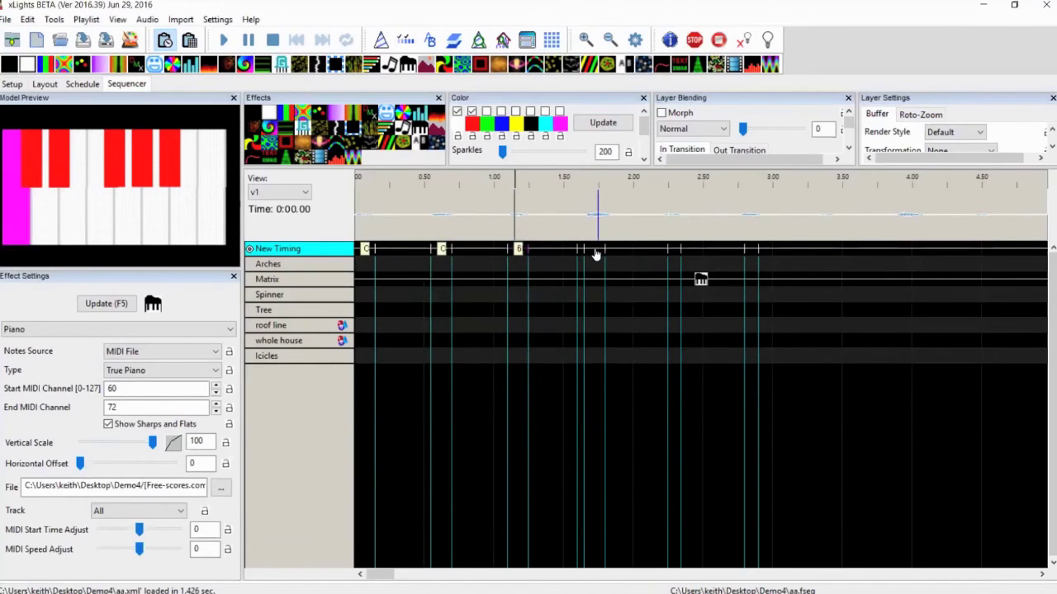
double_click(596, 251)
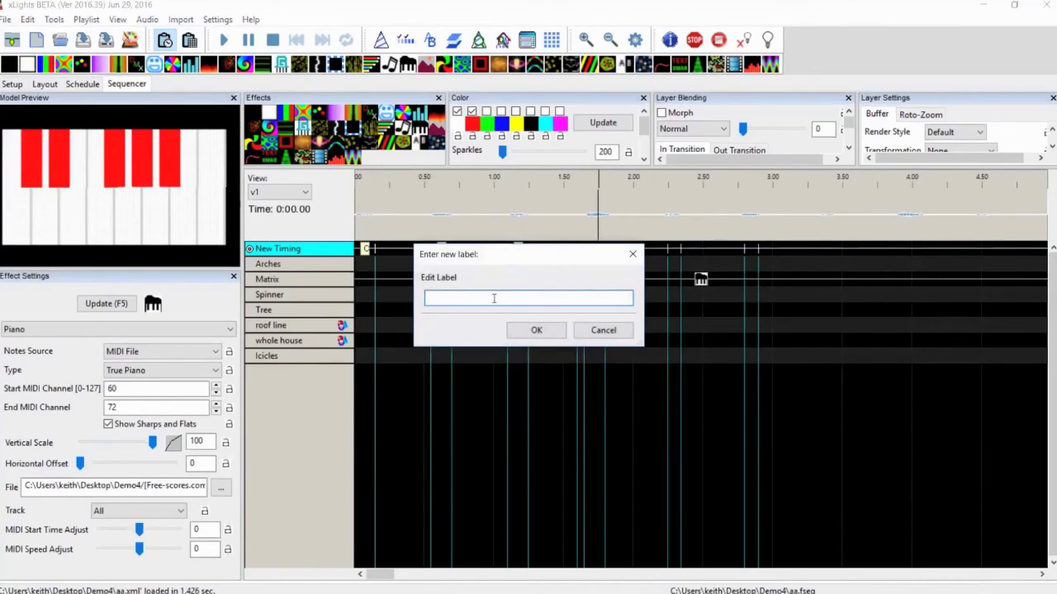
type("A:D")
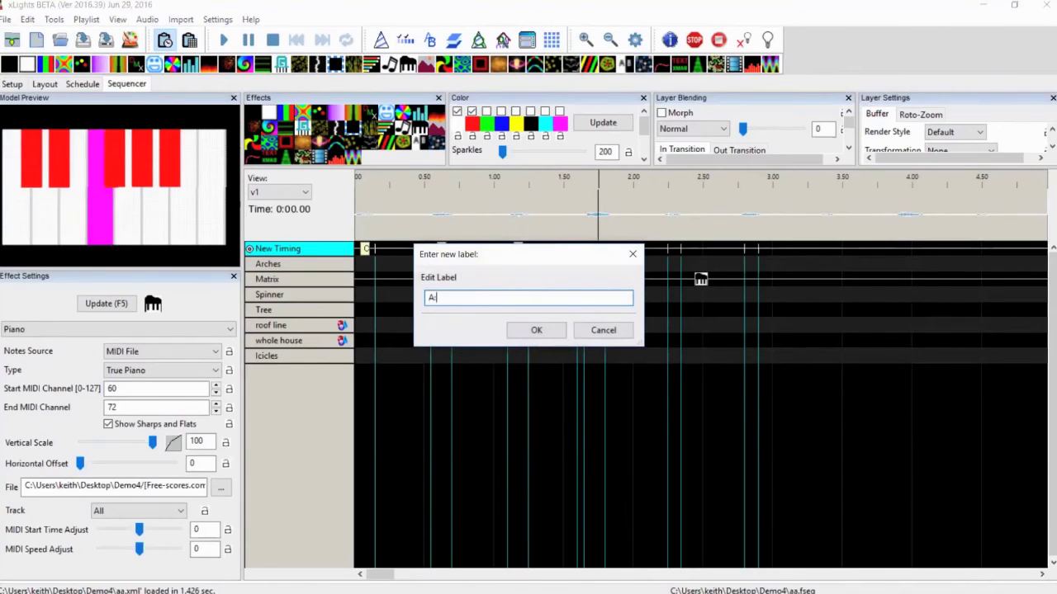
left_click(535, 330)
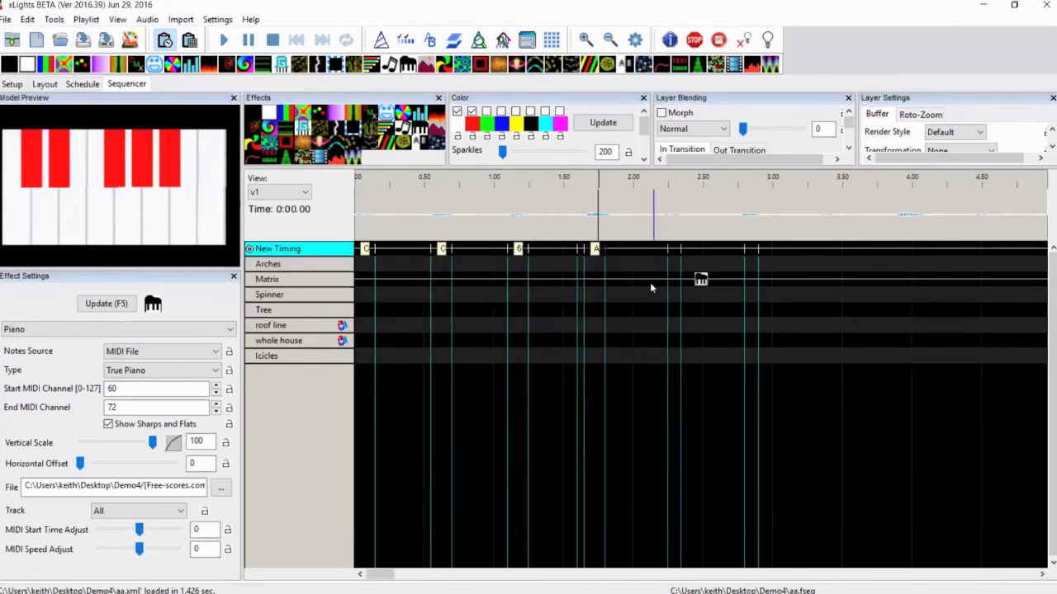
Step: Set the Piano effect's Notes Source to Timing Track using New Timing, and play the sequence from the start before stopping it
left_click(207, 351)
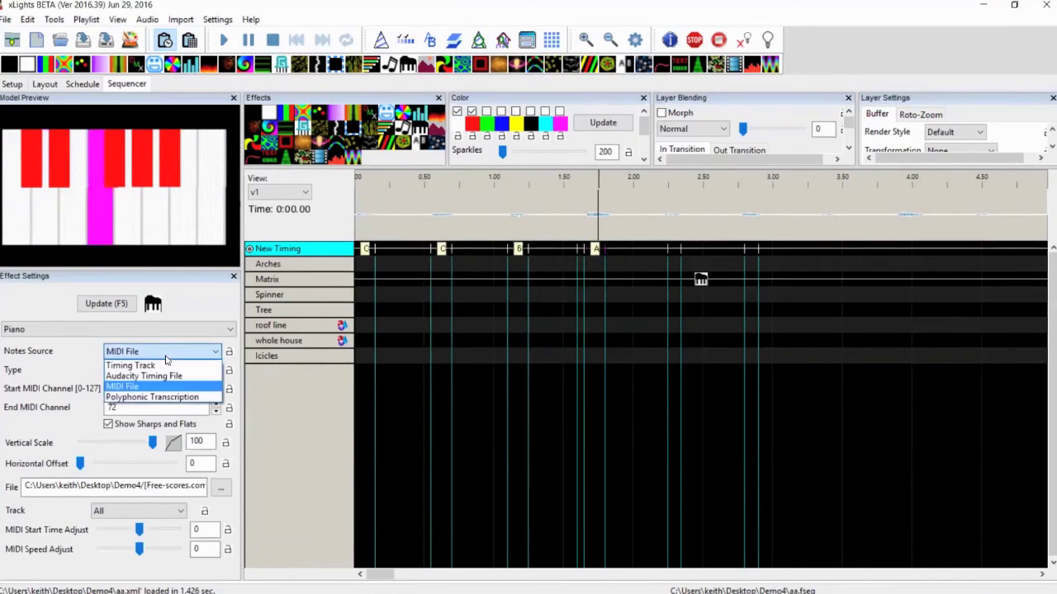
left_click(153, 366)
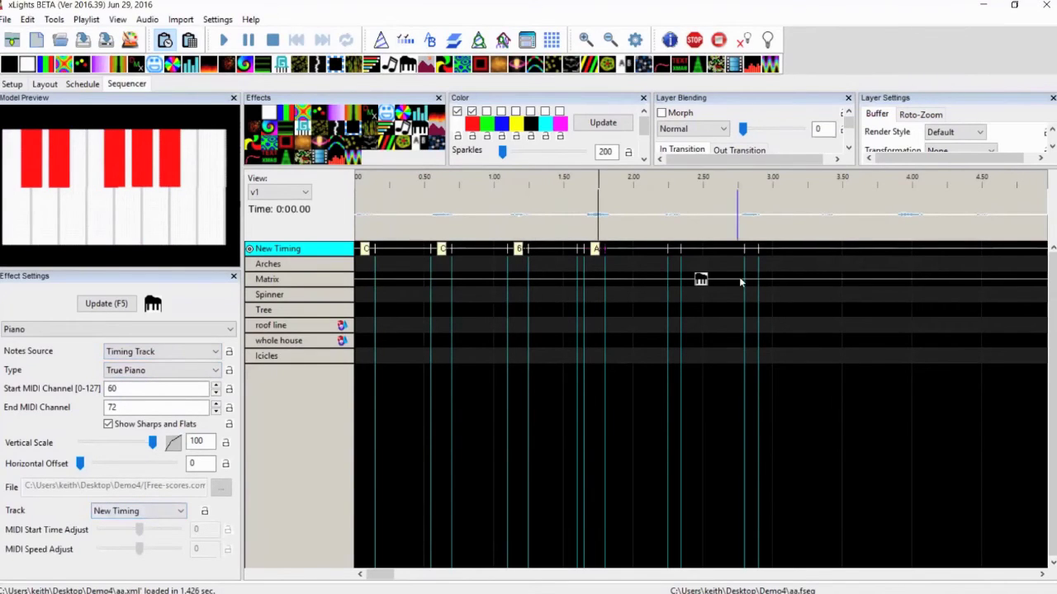
left_click(359, 189)
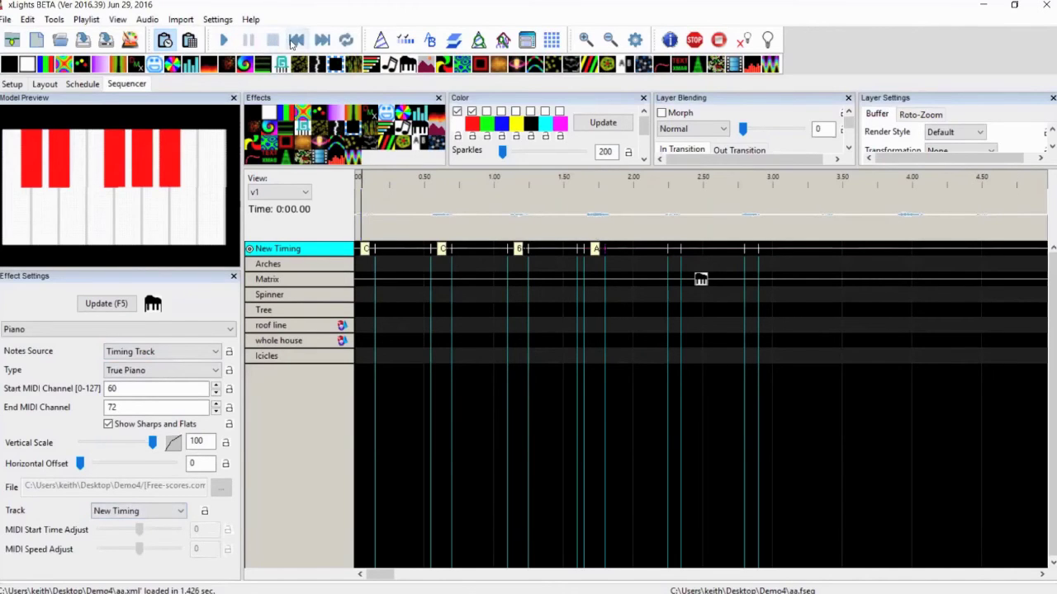
left_click(223, 41)
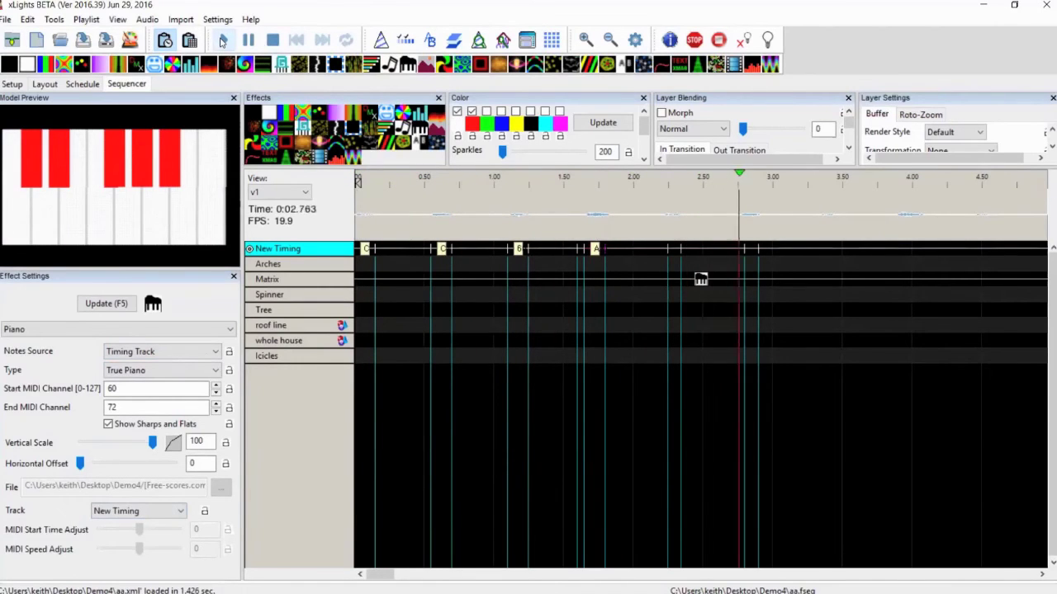
left_click(270, 41)
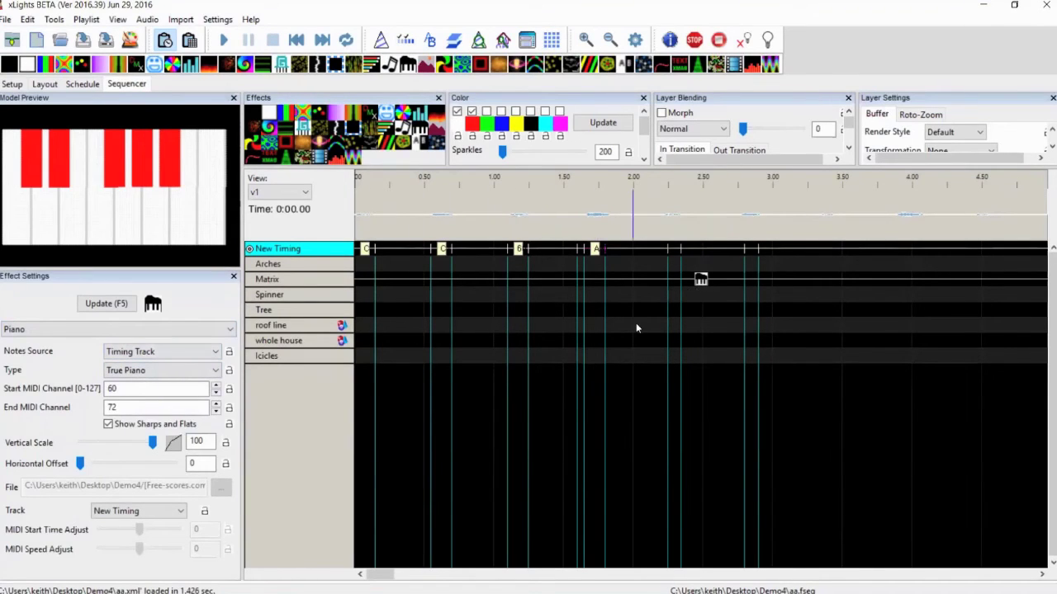
Step: Delete the Matrix Piano effect and place a Pictures effect on Matrix in the timing interval ending at about 35 seconds
left_click_drag(700, 282, 702, 286)
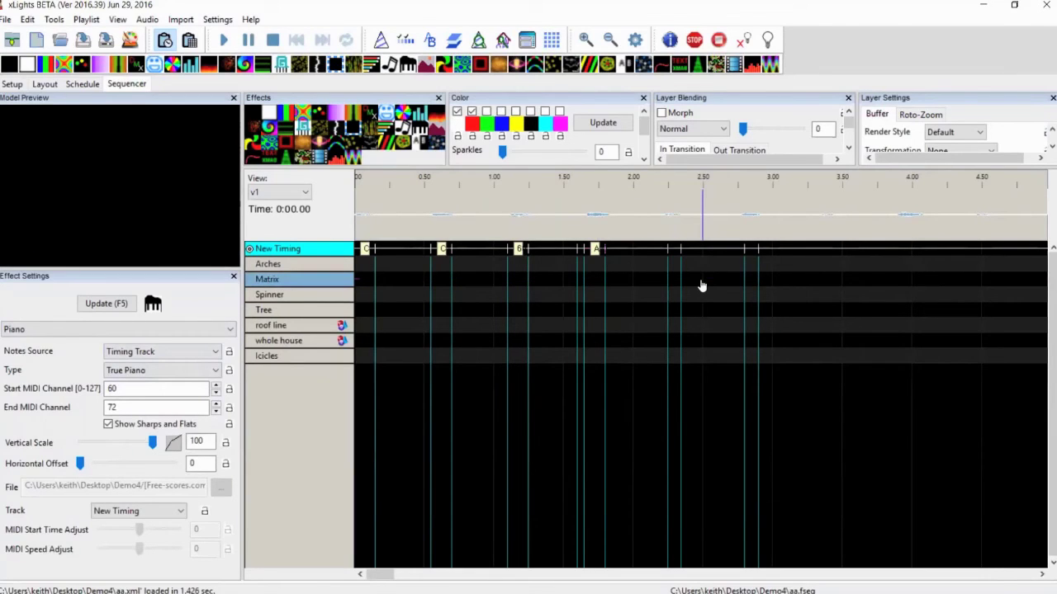
scroll(688, 277, "down", 5)
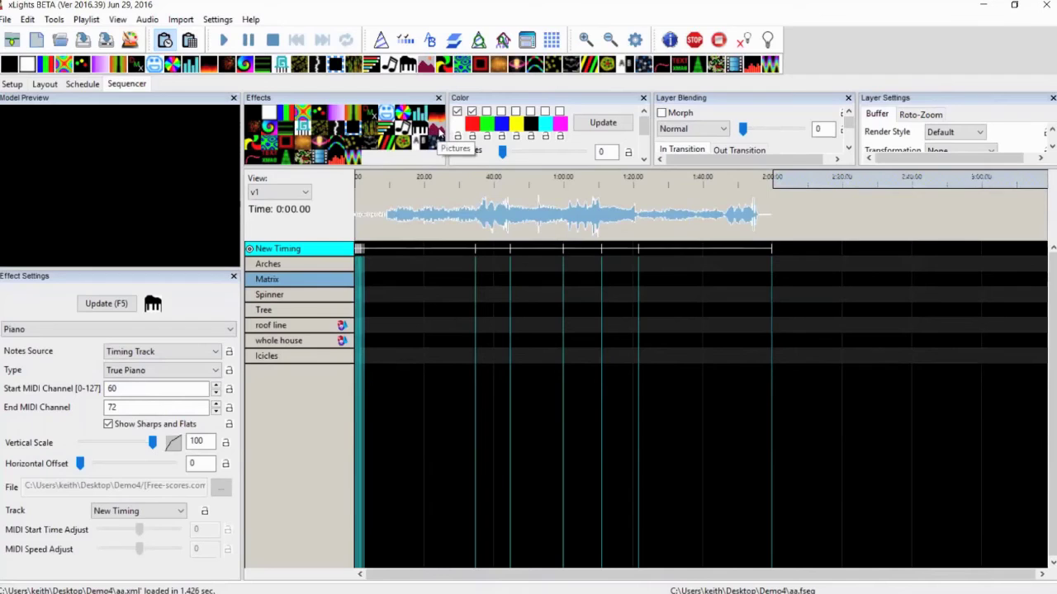
left_click_drag(437, 129, 441, 281)
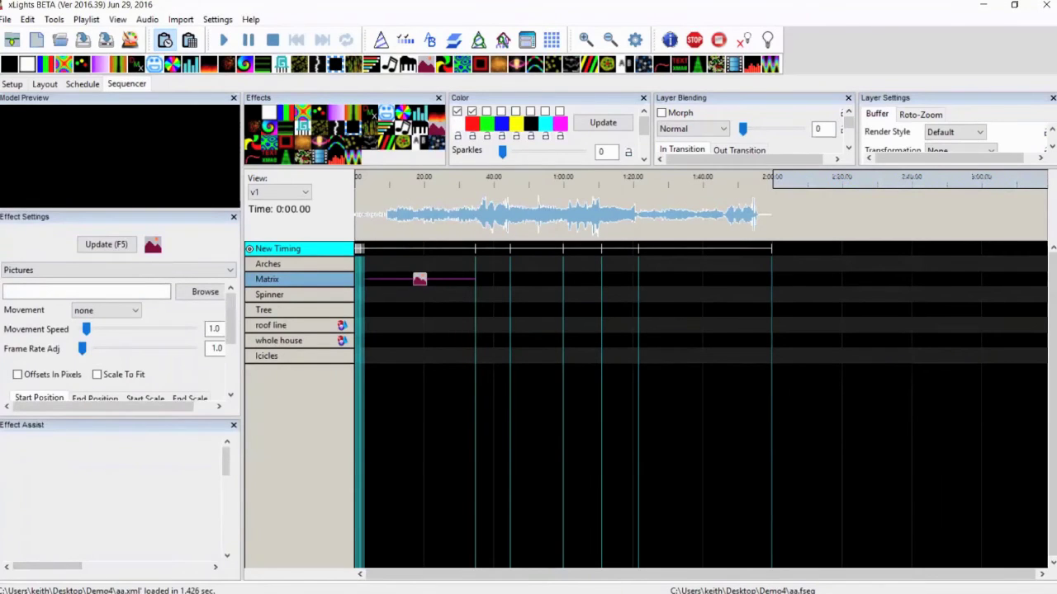
key("alt+Tab")
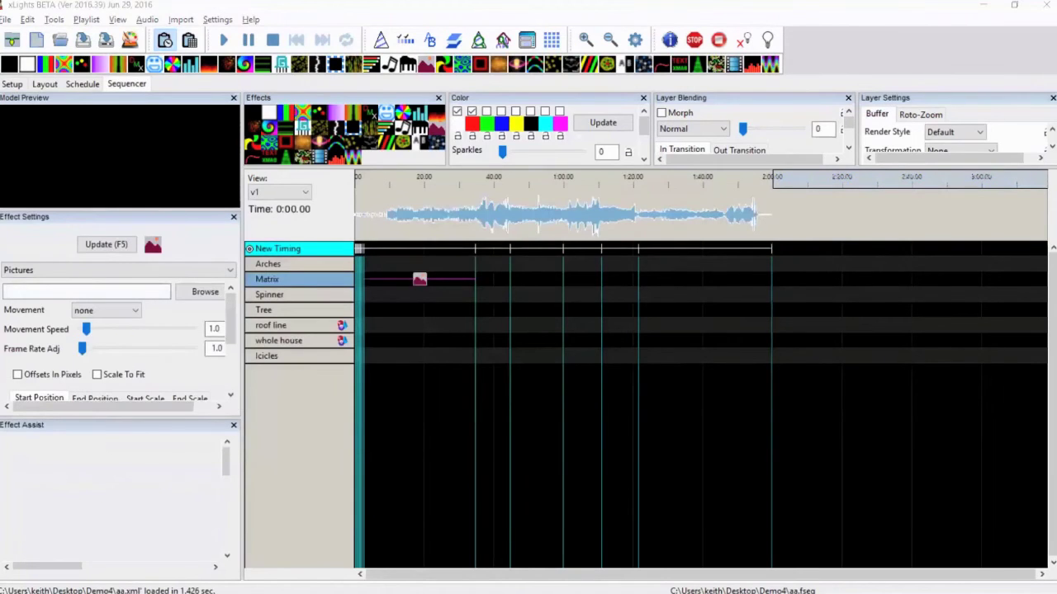
key("alt+Tab")
left_click(903, 118)
key("alt+Tab")
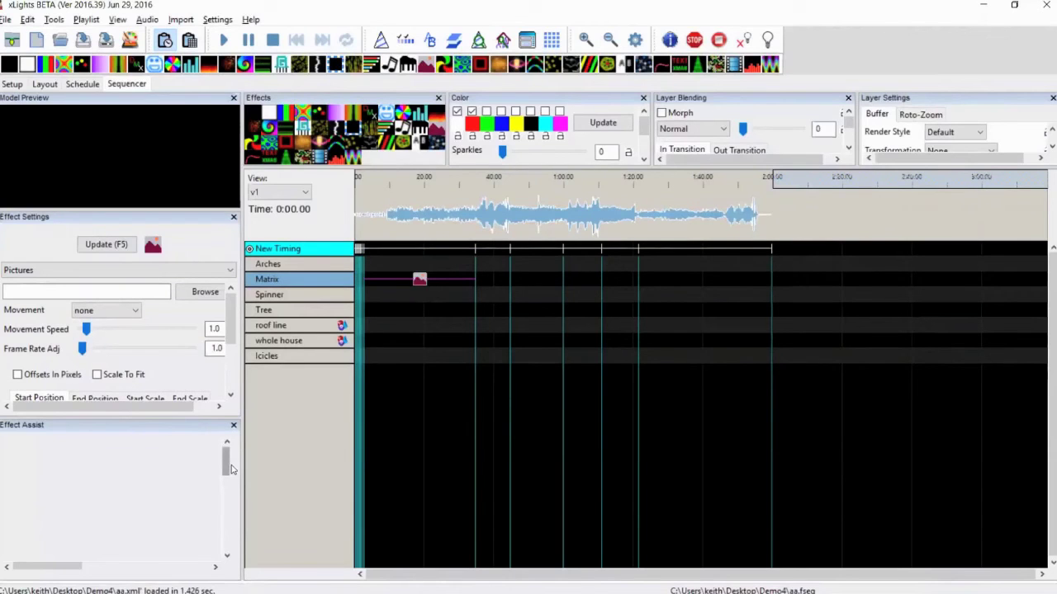
Step: Detach Effect Assist into a floating window, widen it to reveal the drawing grid and image tools, and close it
left_click_drag(231, 466, 231, 499)
left_click_drag(226, 497, 225, 536)
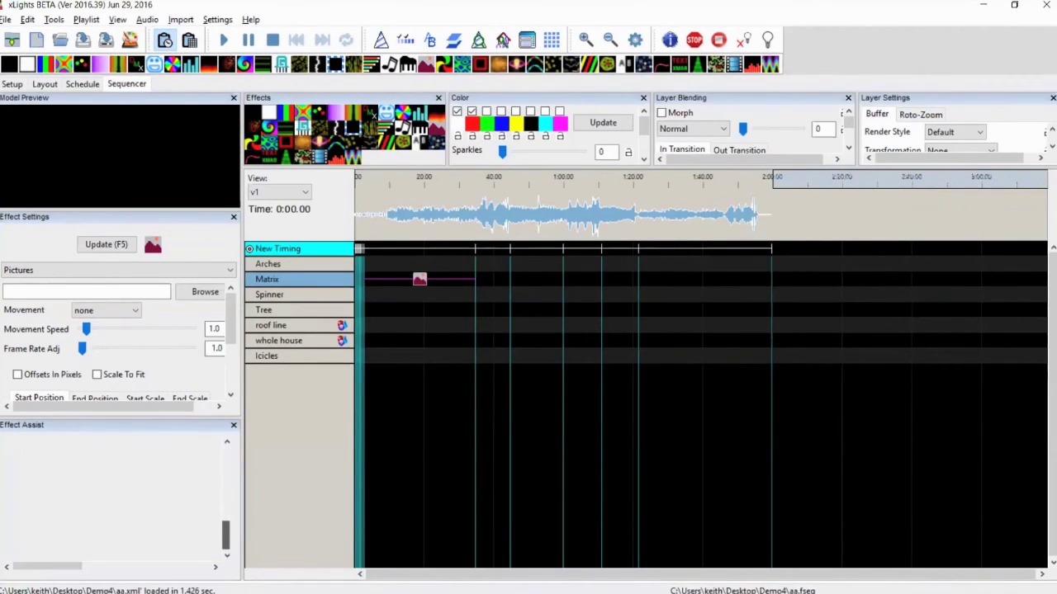
left_click_drag(130, 433, 477, 224)
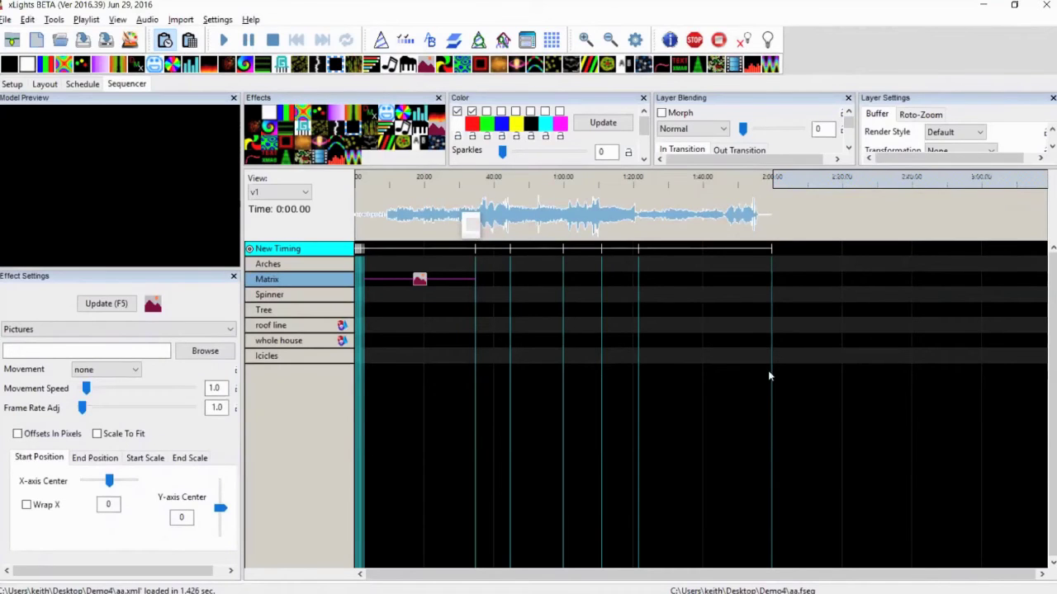
left_click_drag(741, 213, 740, 230)
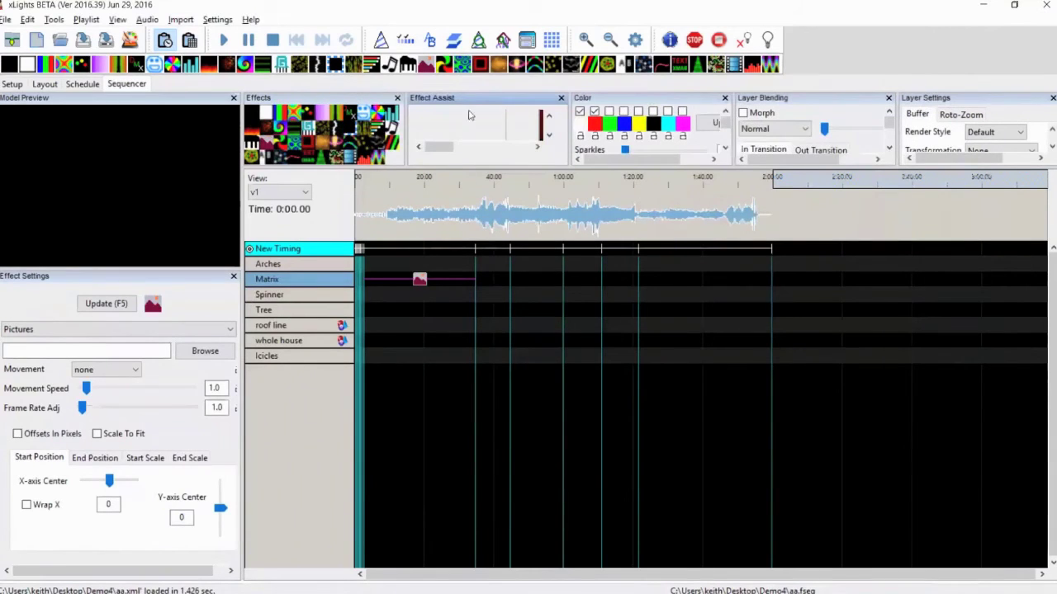
left_click_drag(468, 100, 279, 233)
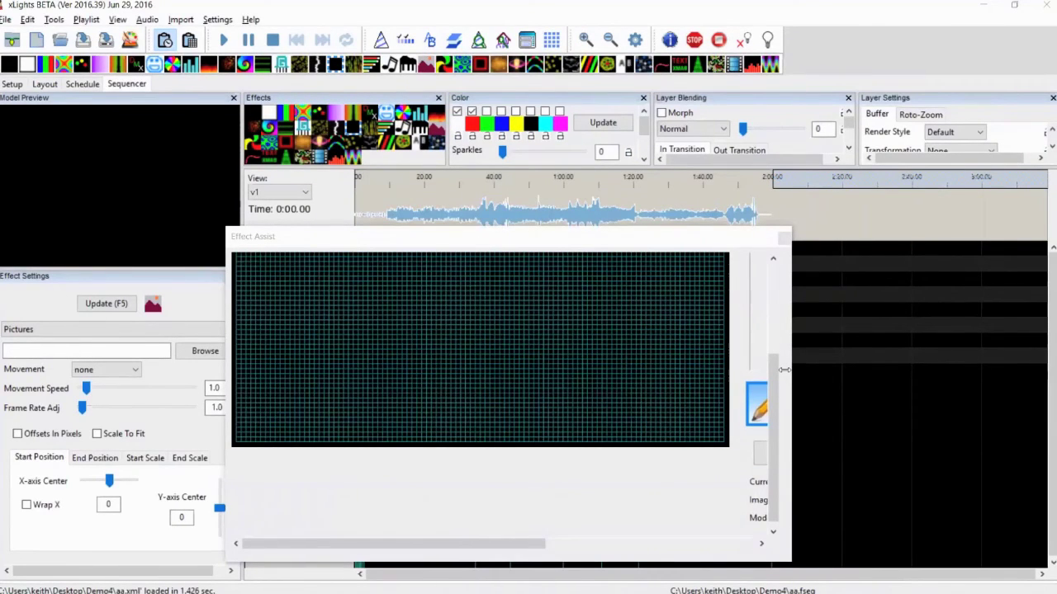
left_click_drag(790, 396, 1046, 396)
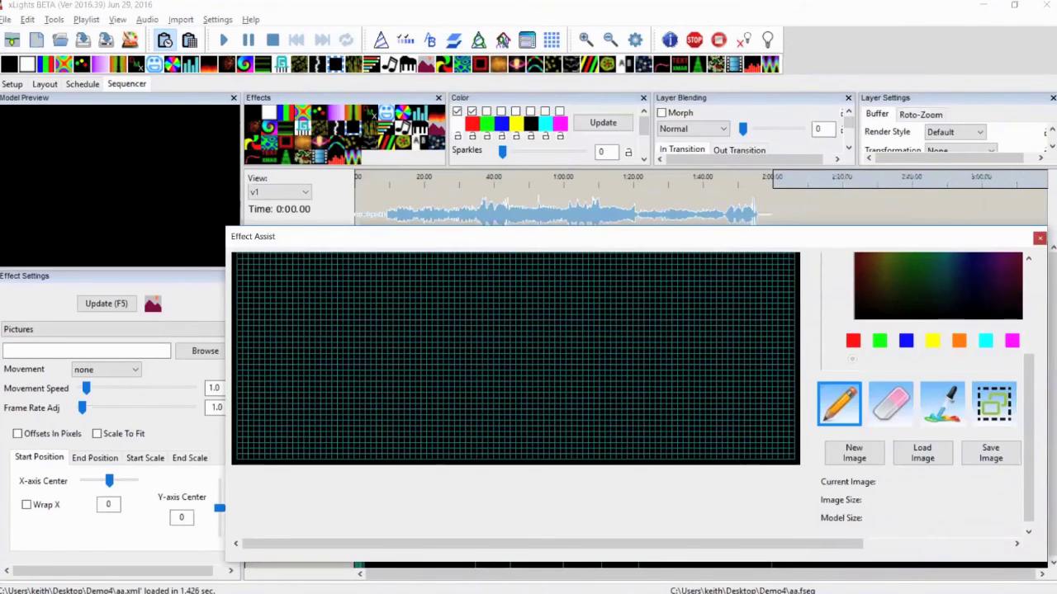
left_click(1040, 239)
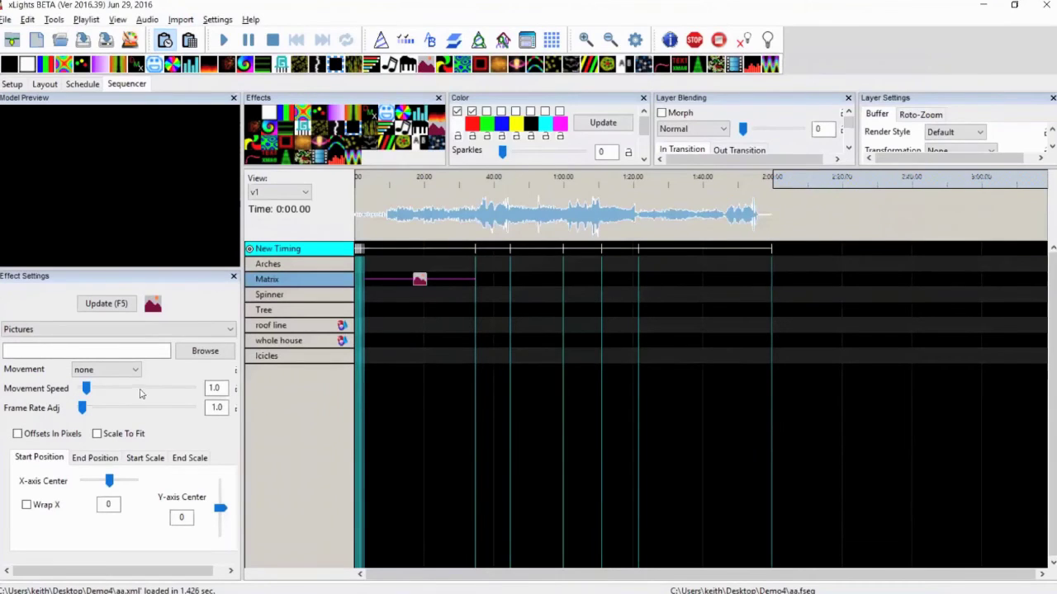
Step: Load fb.png from the Demo4 Images folder into the Matrix Pictures effect, reselect the effect and close Effect Assist
left_click(194, 353)
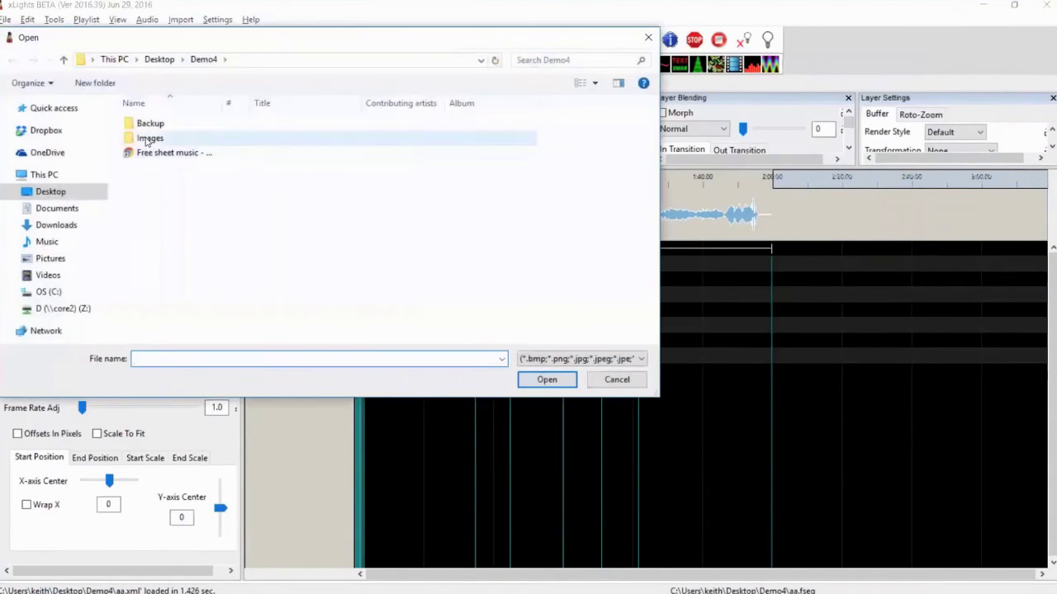
double_click(147, 140)
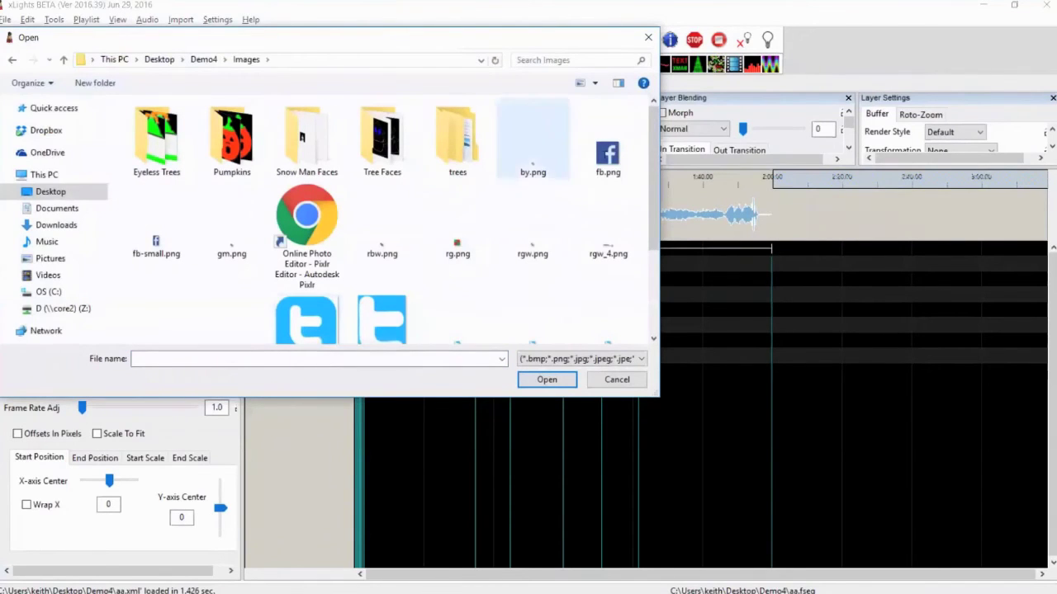
left_click(607, 144)
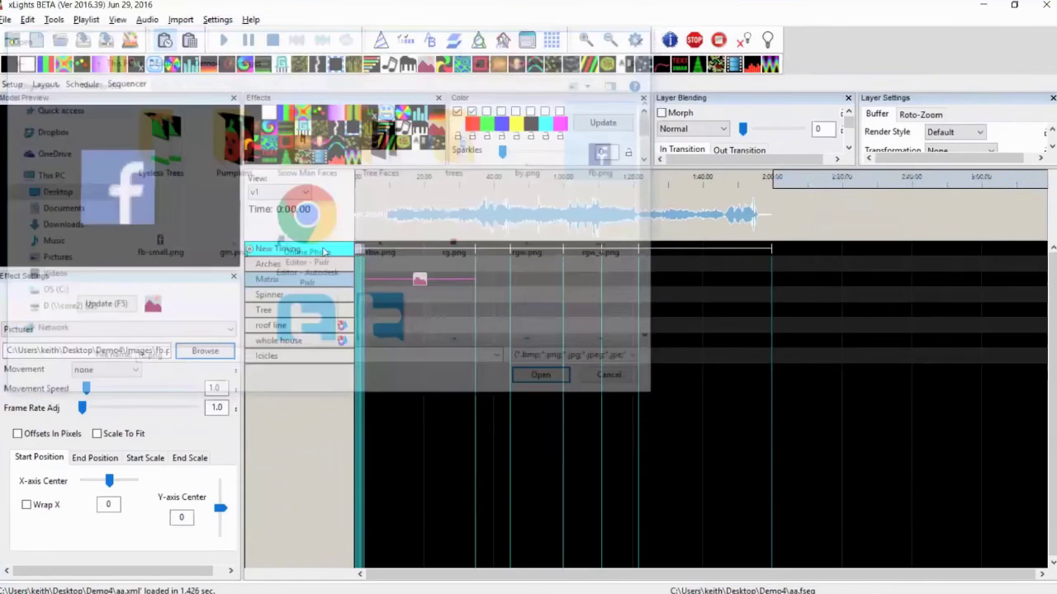
left_click(417, 280)
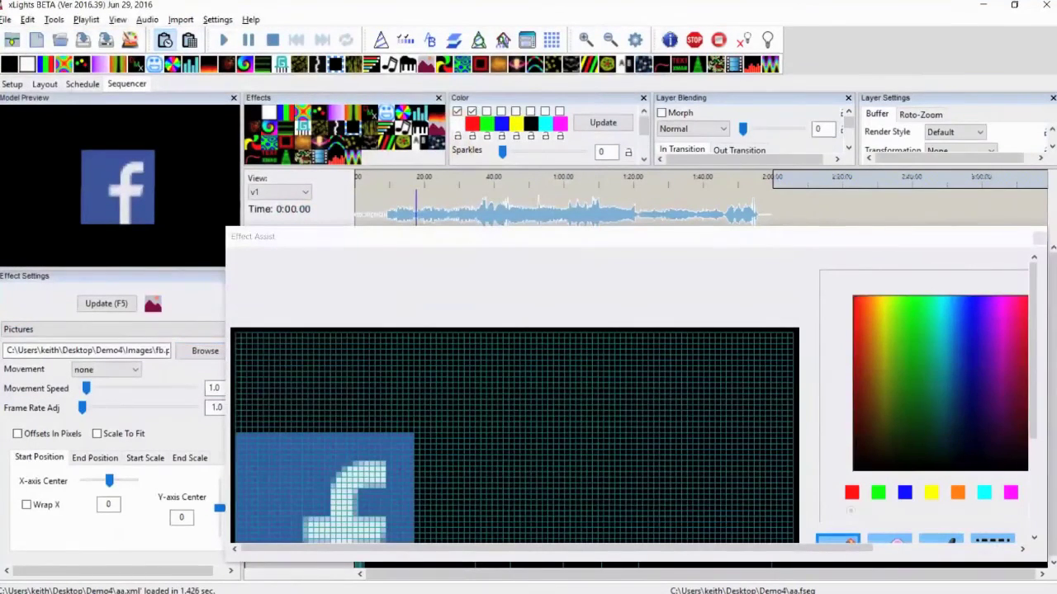
left_click(1039, 238)
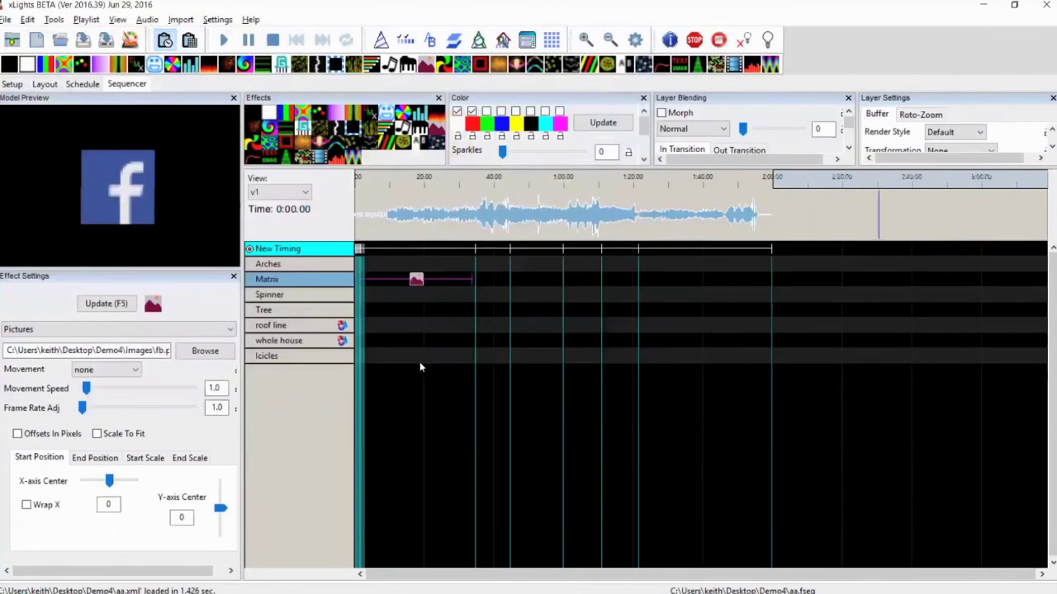
Step: Try the wiggle movement on the Matrix picture and set its Movement to up once
left_click(95, 374)
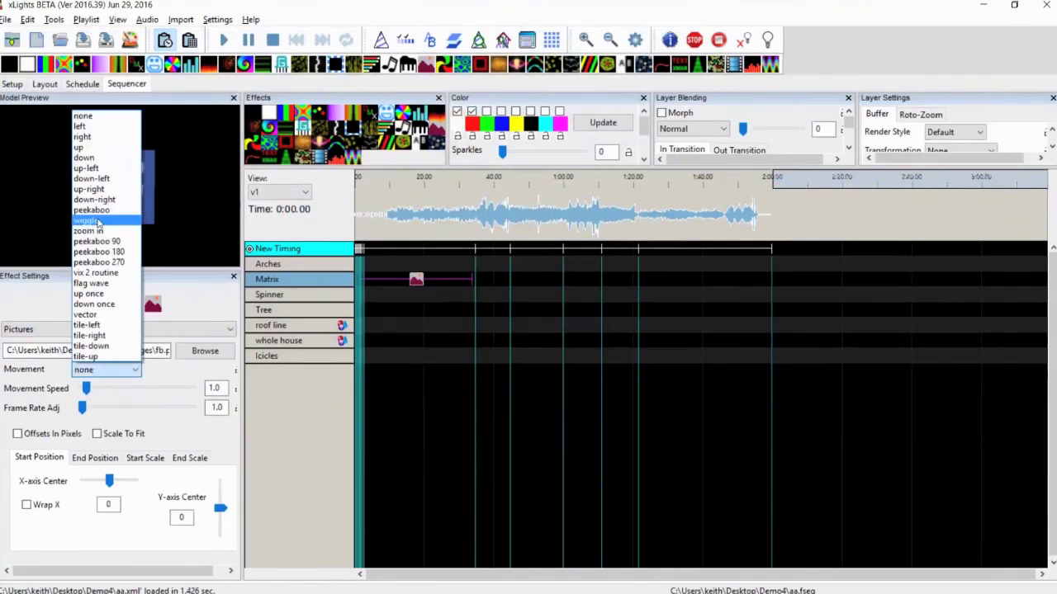
left_click(97, 220)
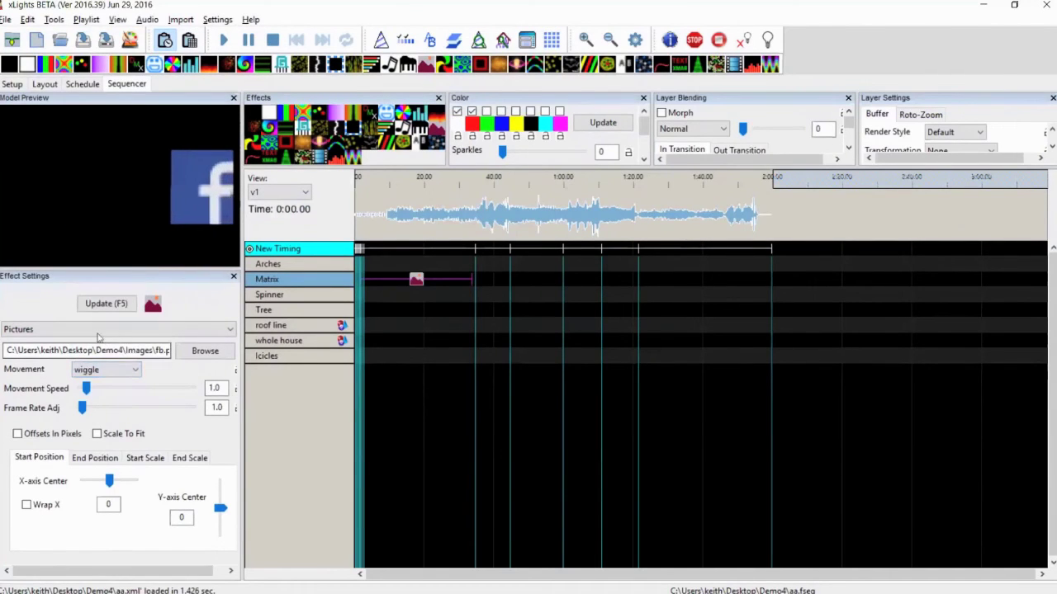
left_click(93, 374)
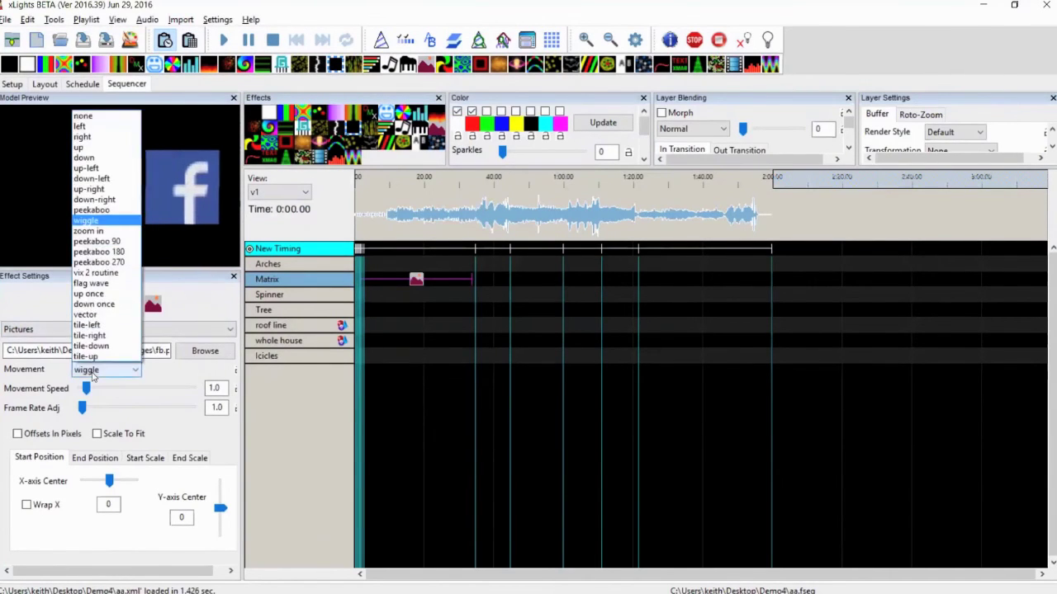
left_click(100, 296)
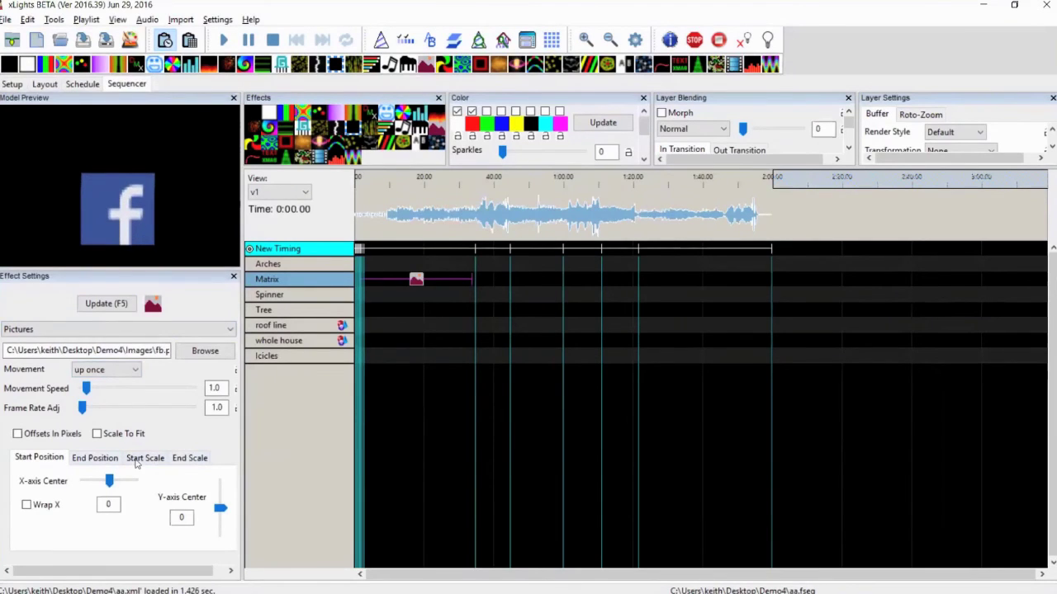
Step: Set the picture's Start Scale to 49 and its End Scale to 661
left_click(134, 460)
left_click_drag(92, 479, 66, 479)
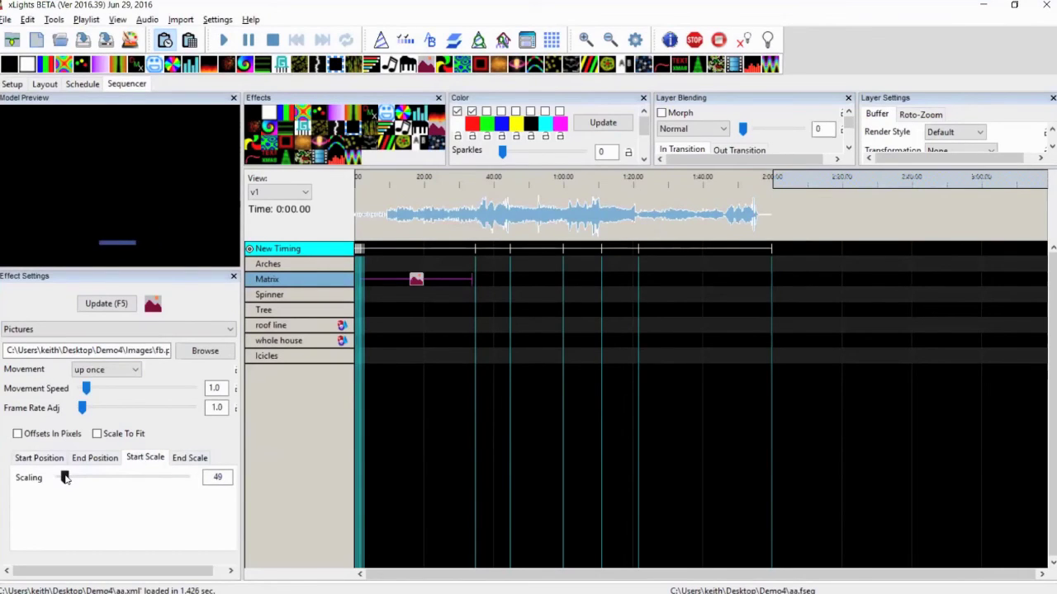
left_click(196, 460)
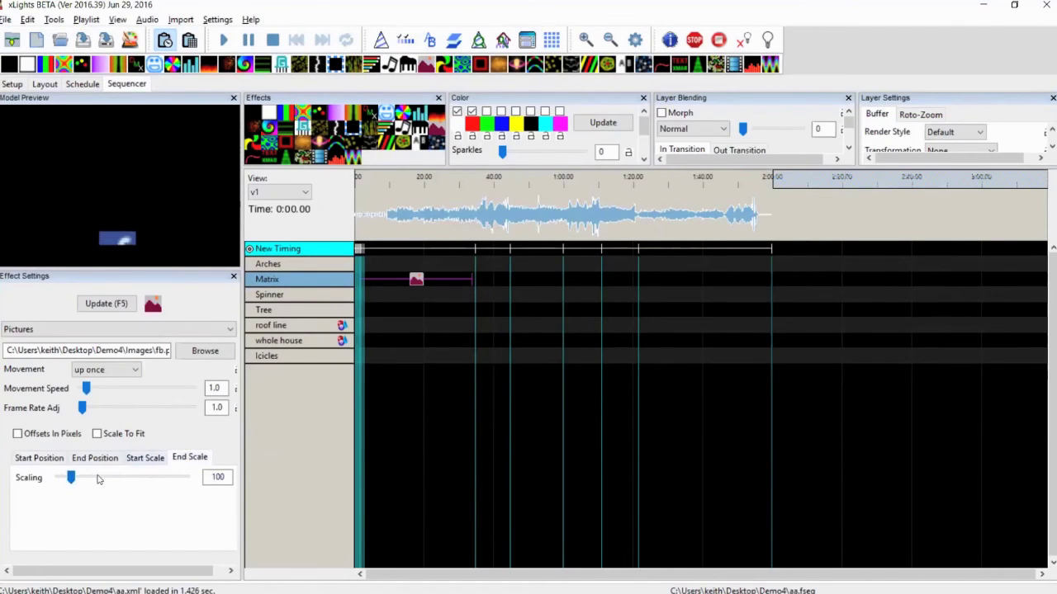
left_click_drag(72, 479, 140, 479)
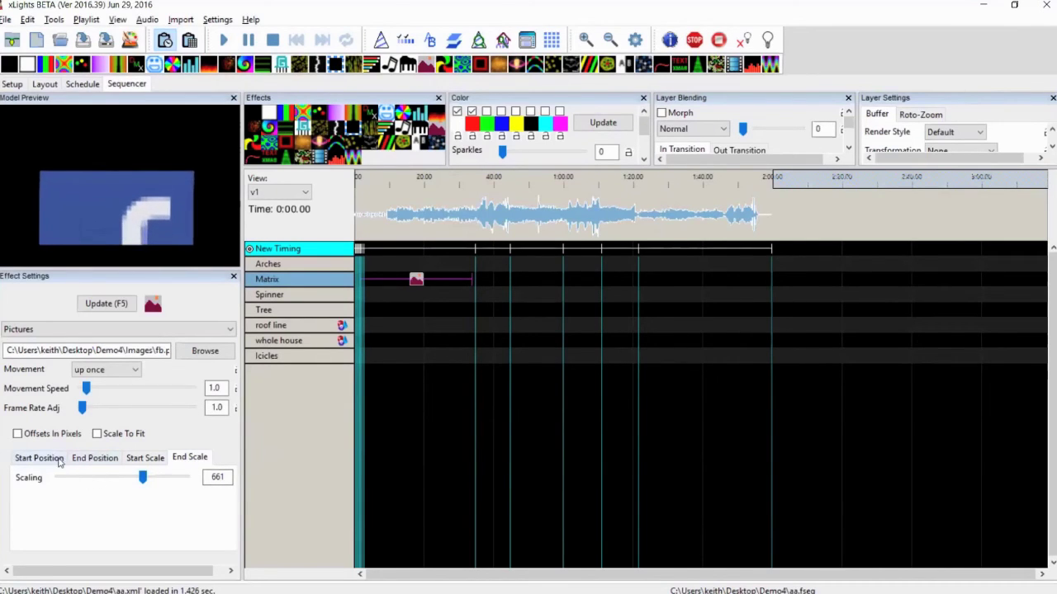
Step: Enable Offsets In Pixels for the picture and set the start position's X-axis Center to -26
left_click(60, 459)
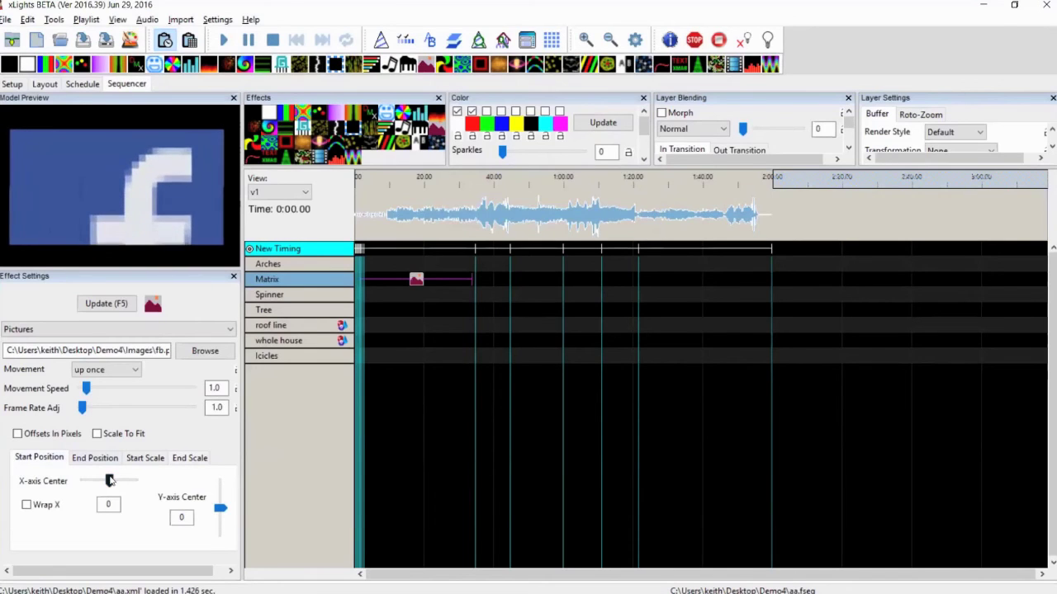
left_click(48, 435)
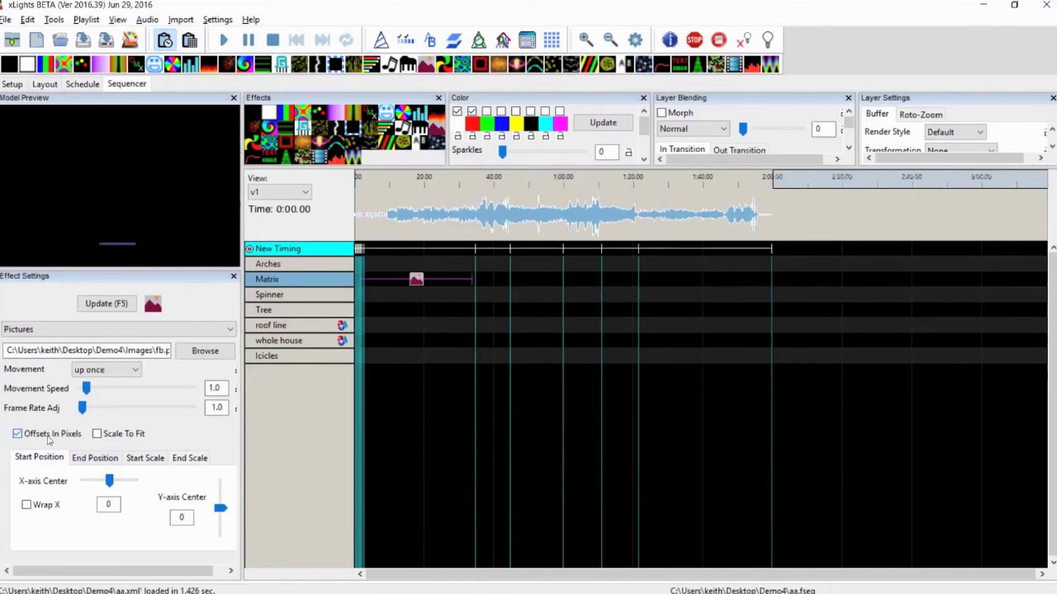
left_click_drag(109, 481, 104, 483)
left_click_drag(100, 479, 106, 478)
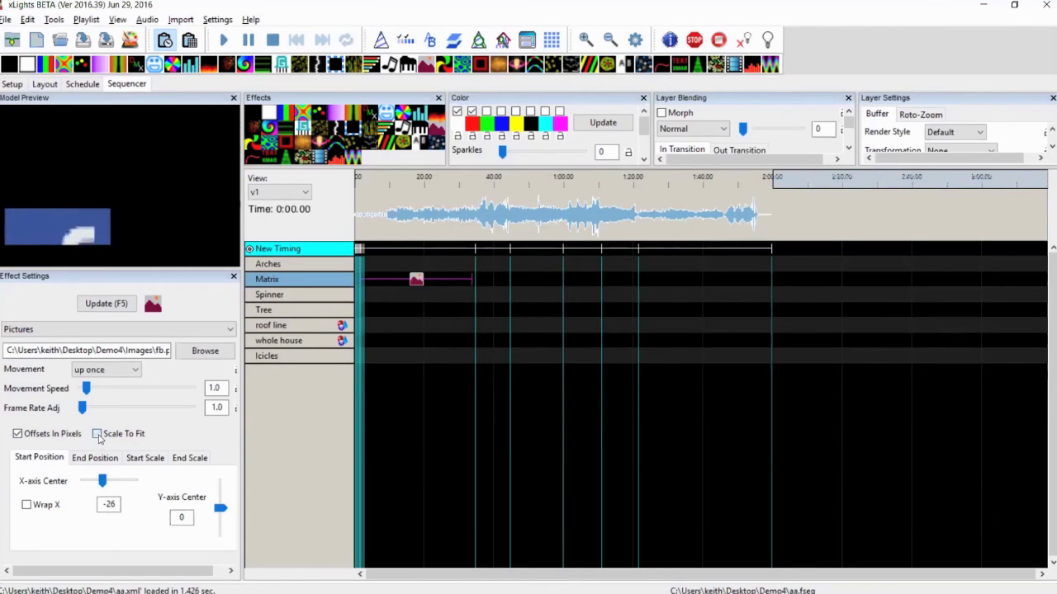
Step: Try Scale To Fit on the picture, view the Start Scale setting and turn Scale To Fit off again
left_click(98, 434)
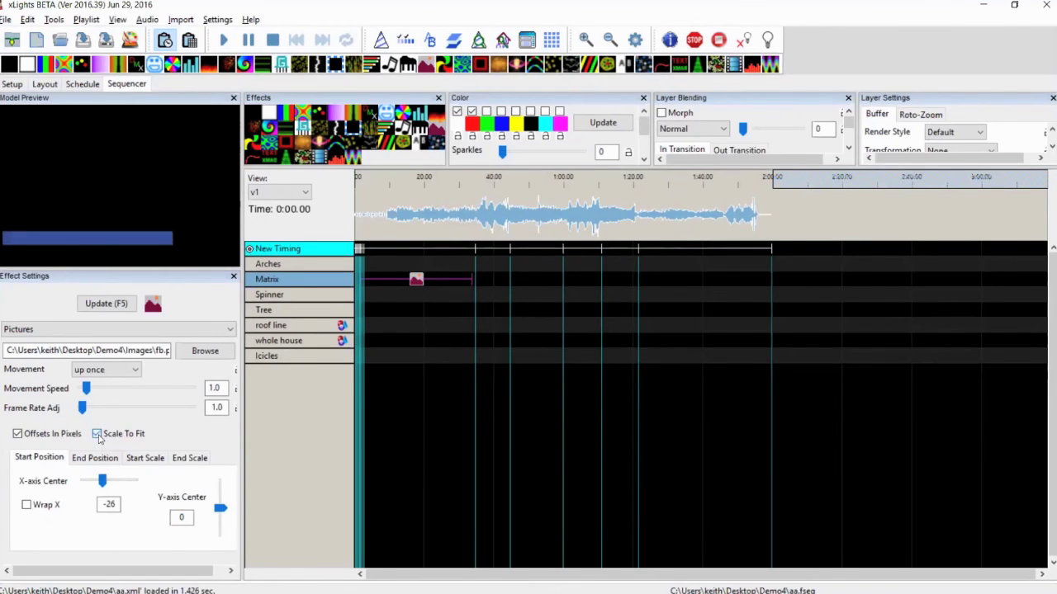
left_click(145, 457)
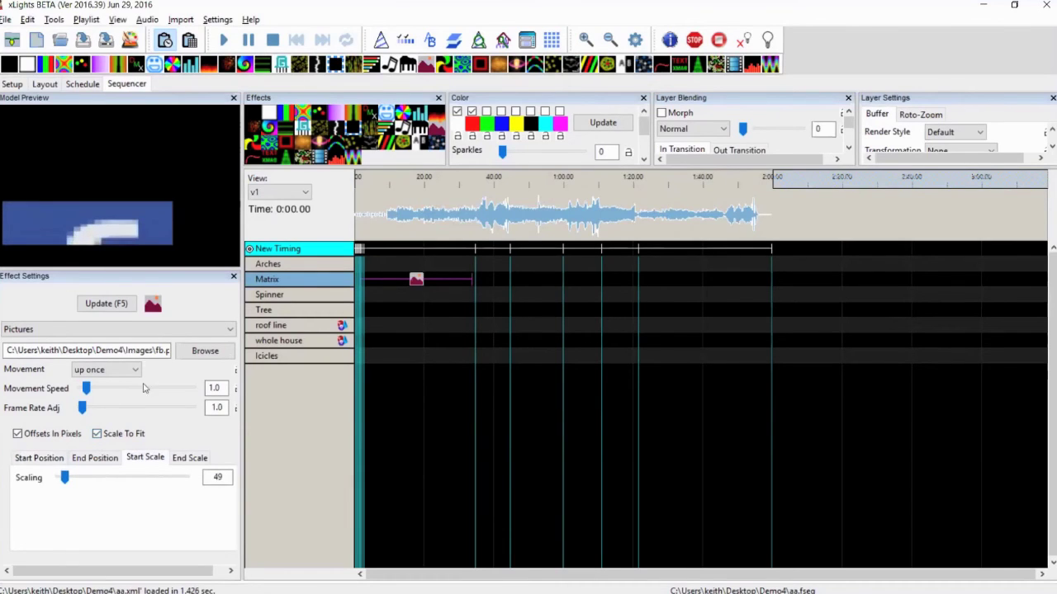
left_click(132, 435)
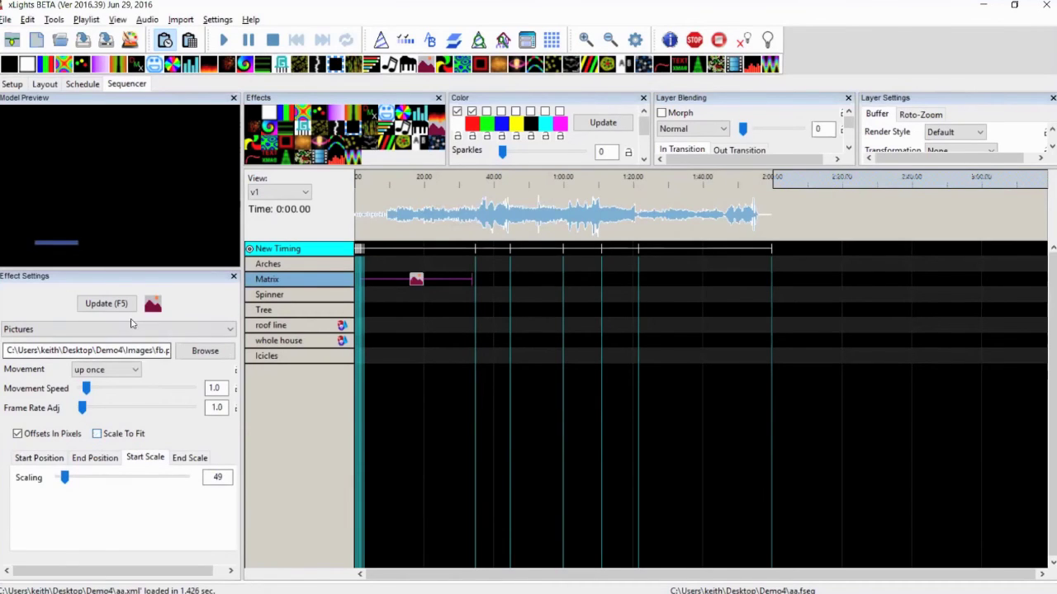
Step: Set the Matrix picture's Movement to none and its Frame Rate Adj to 3.6
left_click(106, 370)
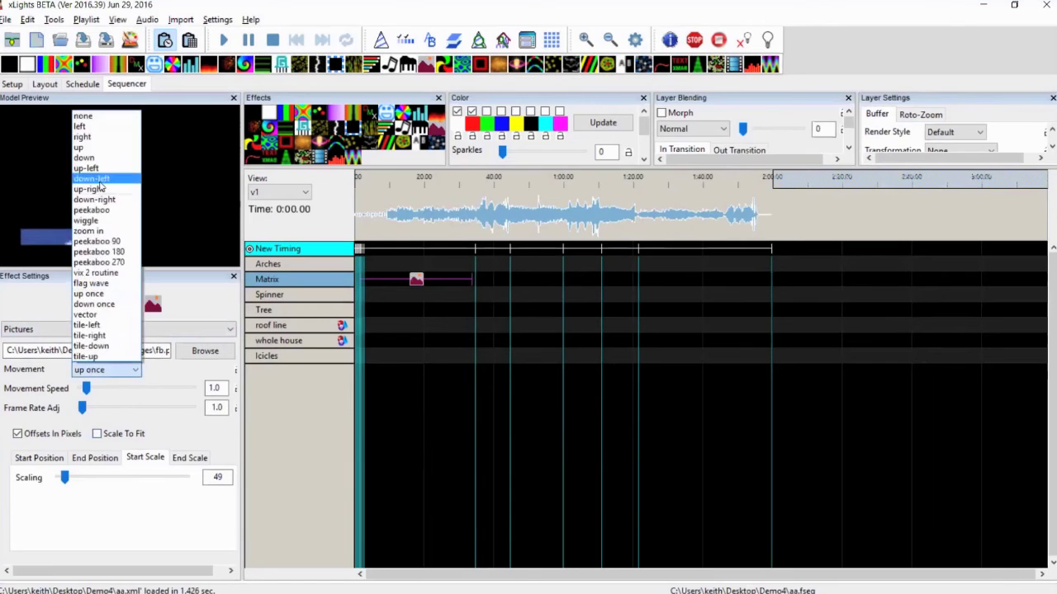
left_click(112, 115)
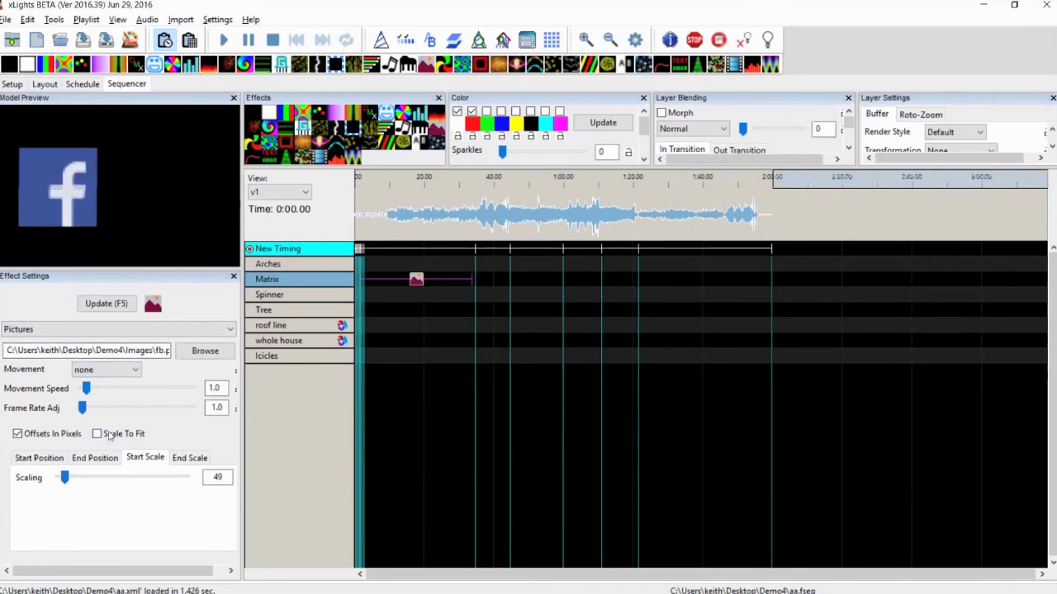
left_click_drag(83, 408, 122, 410)
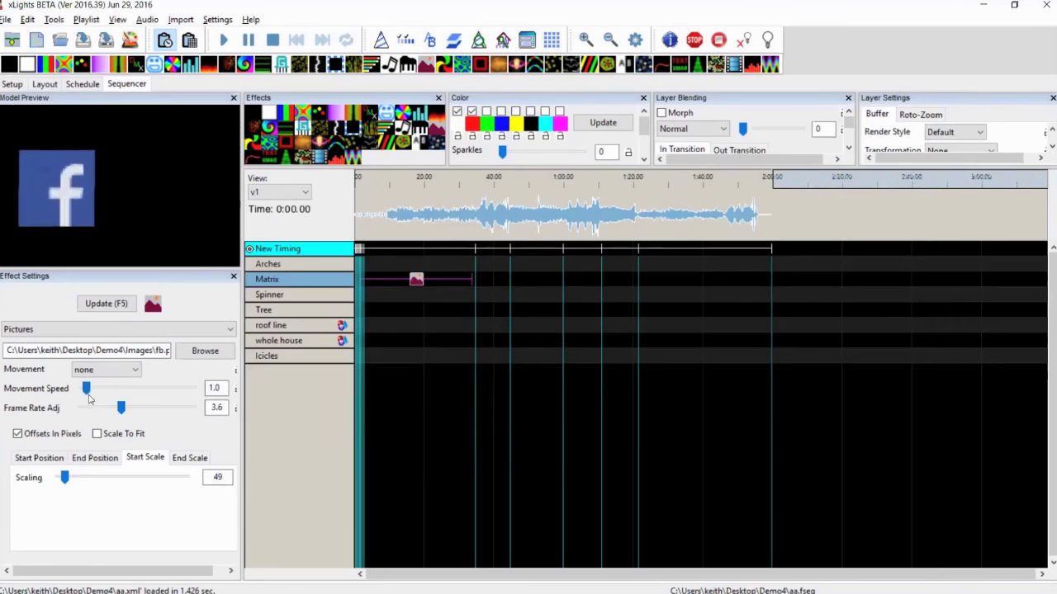
Step: Set the Matrix picture's Movement to up-left with a Movement Speed of 10.1
left_click(101, 370)
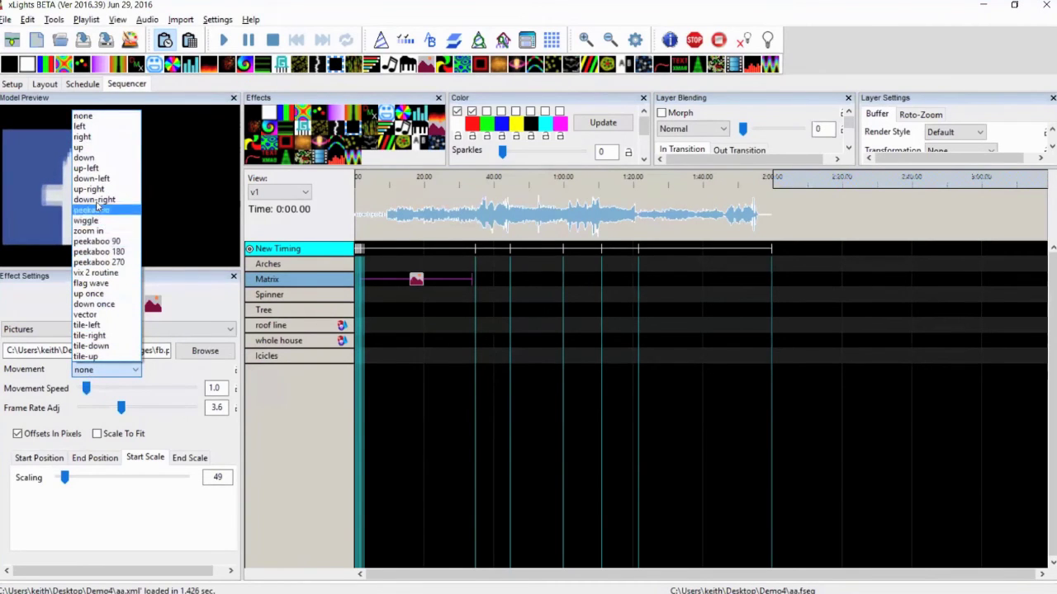
left_click(86, 168)
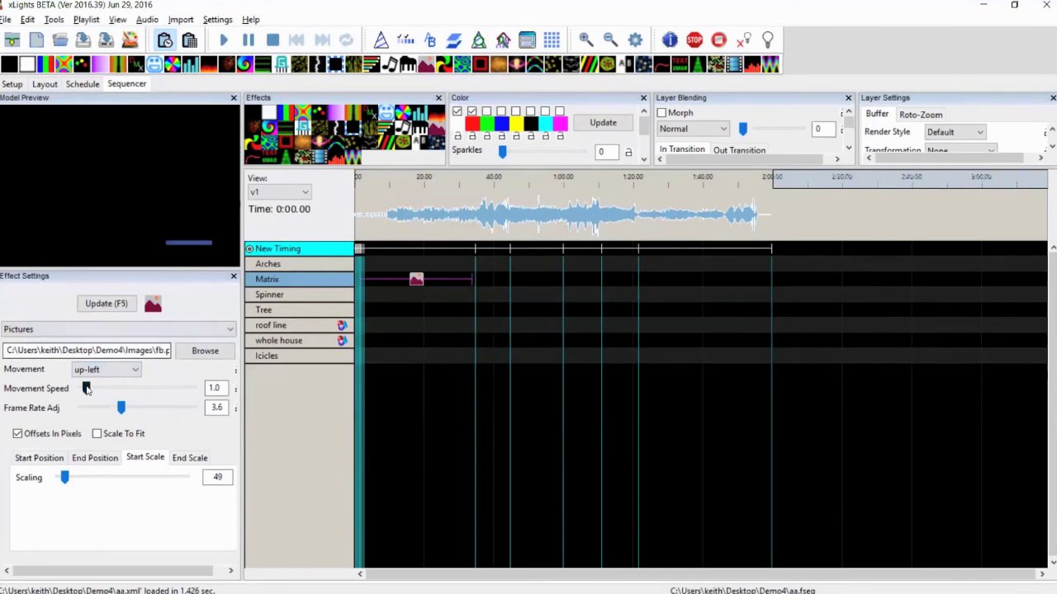
left_click_drag(86, 388, 137, 389)
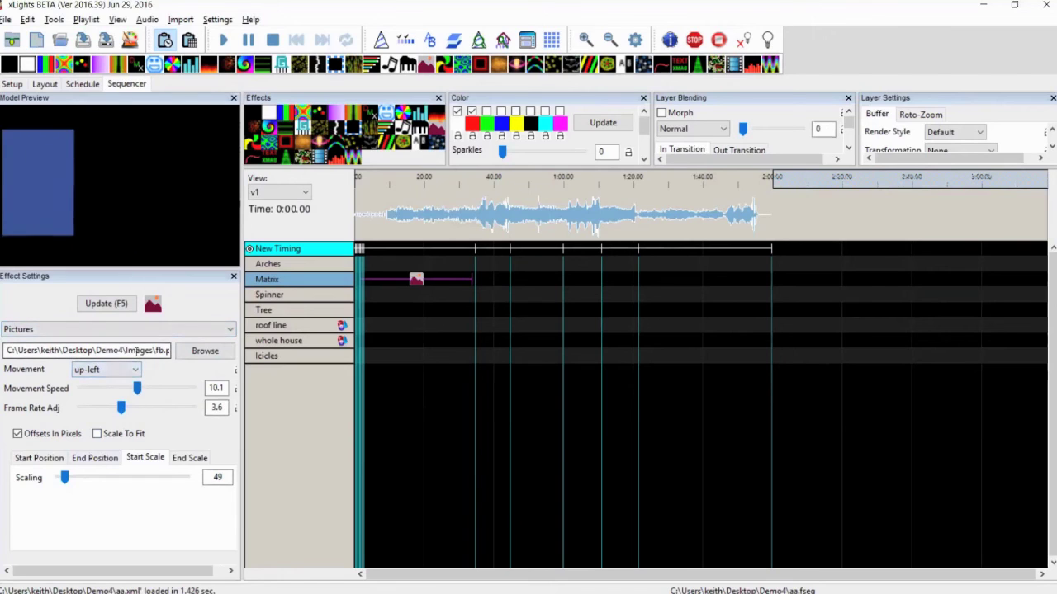
Step: Add a Pictures effect to the roof line in the first long timing interval and close the Effect Assist window
left_click(404, 333)
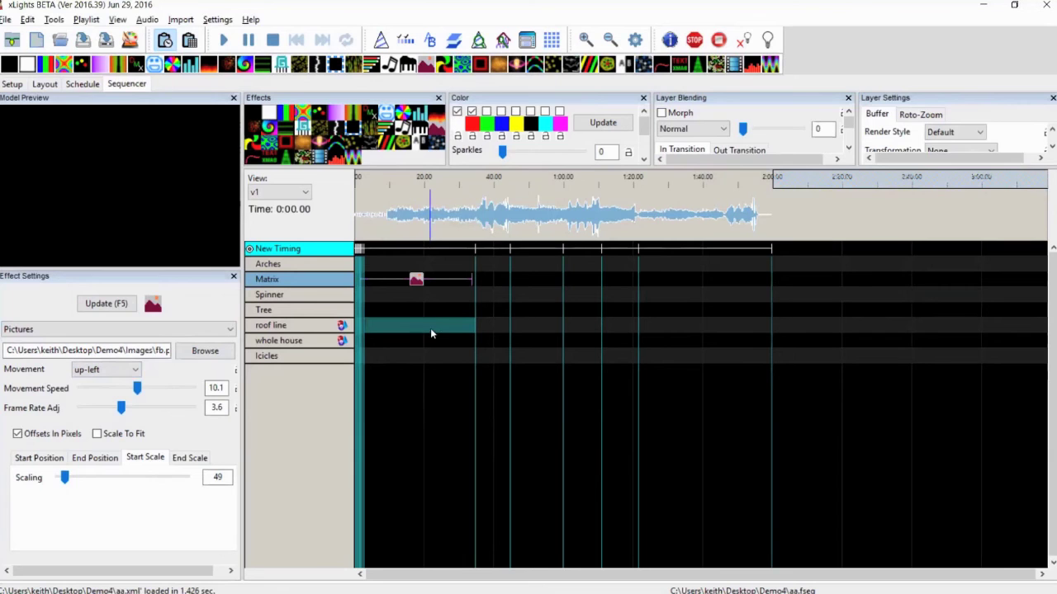
key("alt+Tab")
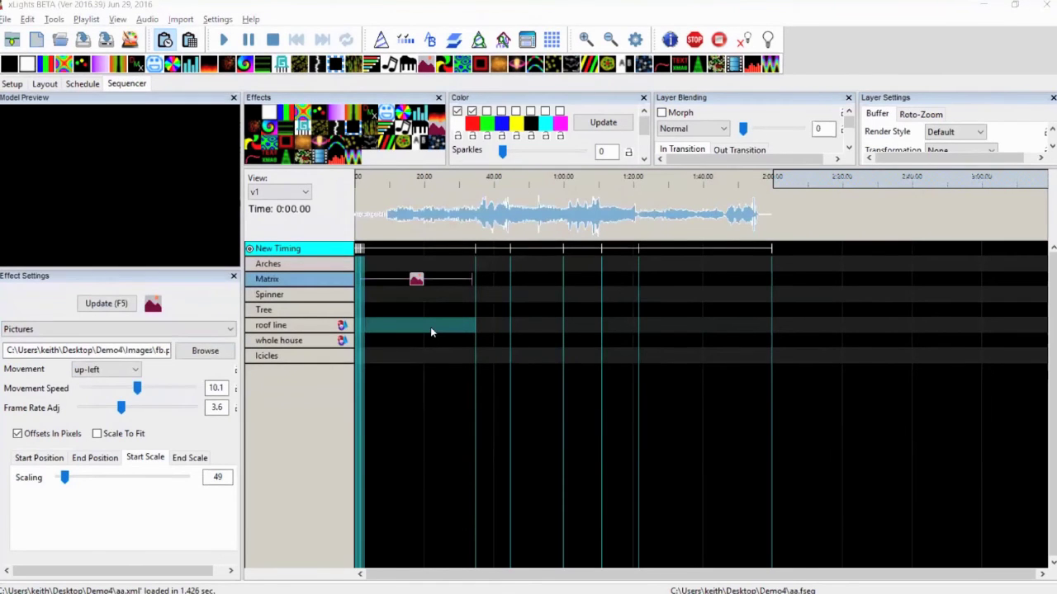
key("alt+Tab")
left_click_drag(429, 160, 419, 323)
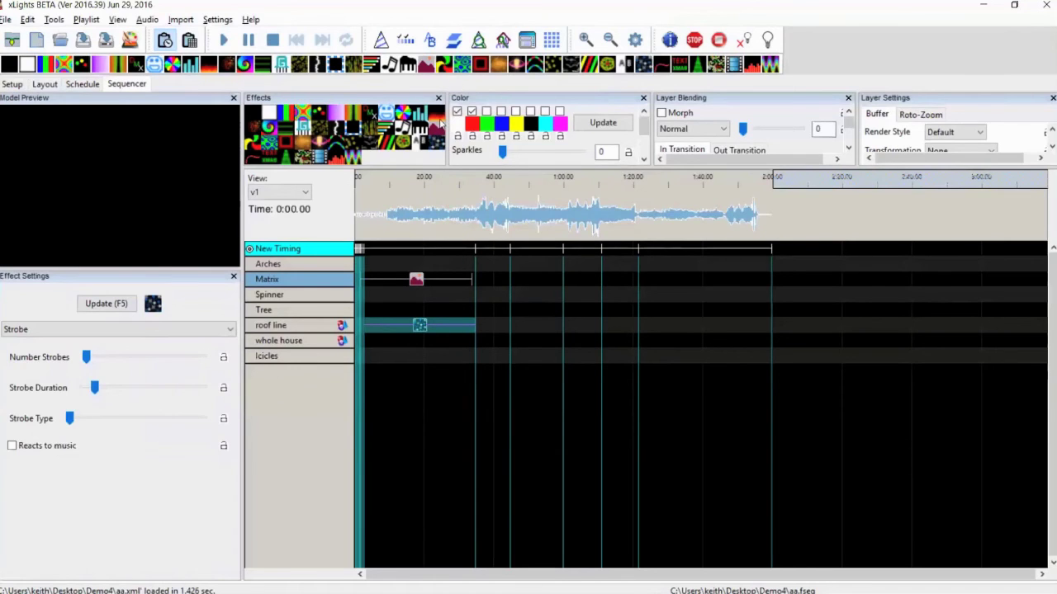
left_click_drag(440, 124, 430, 324)
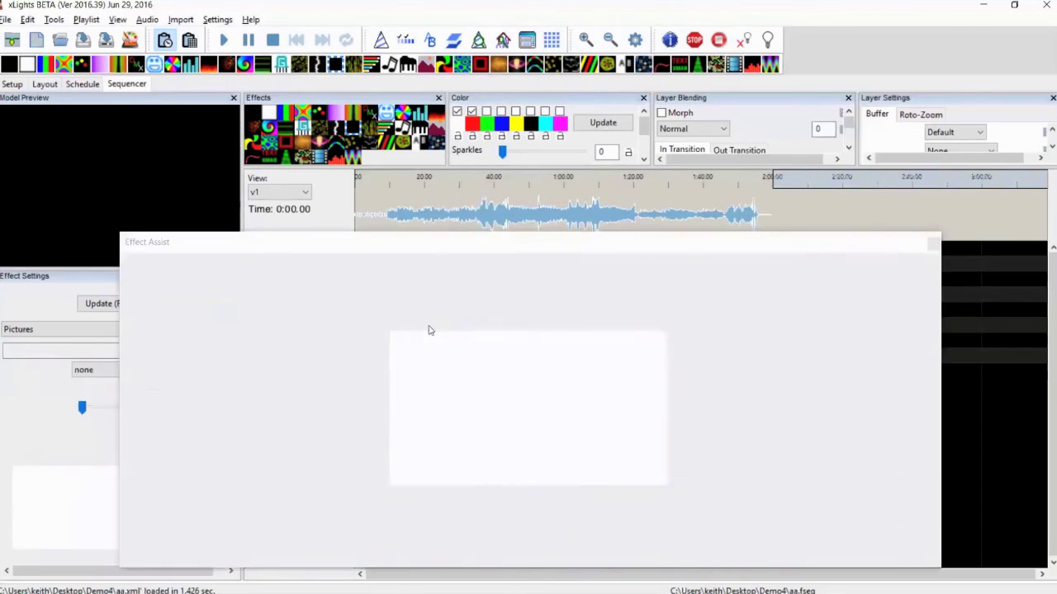
left_click(934, 244)
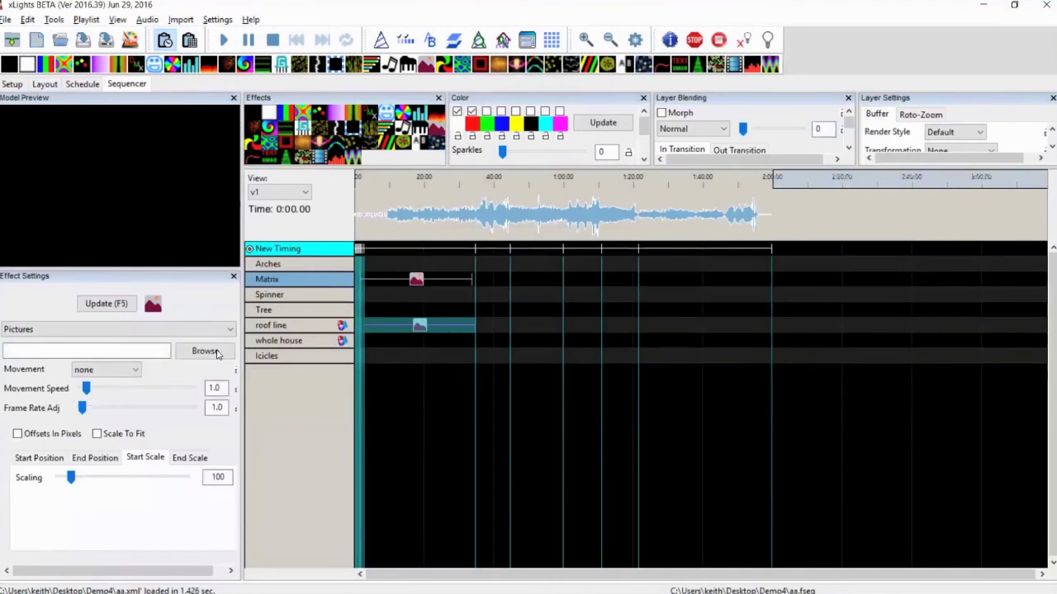
Step: Try loading rgw_4.png into the roof line's Pictures effect and set the effect's Movement to tile-right
left_click(217, 353)
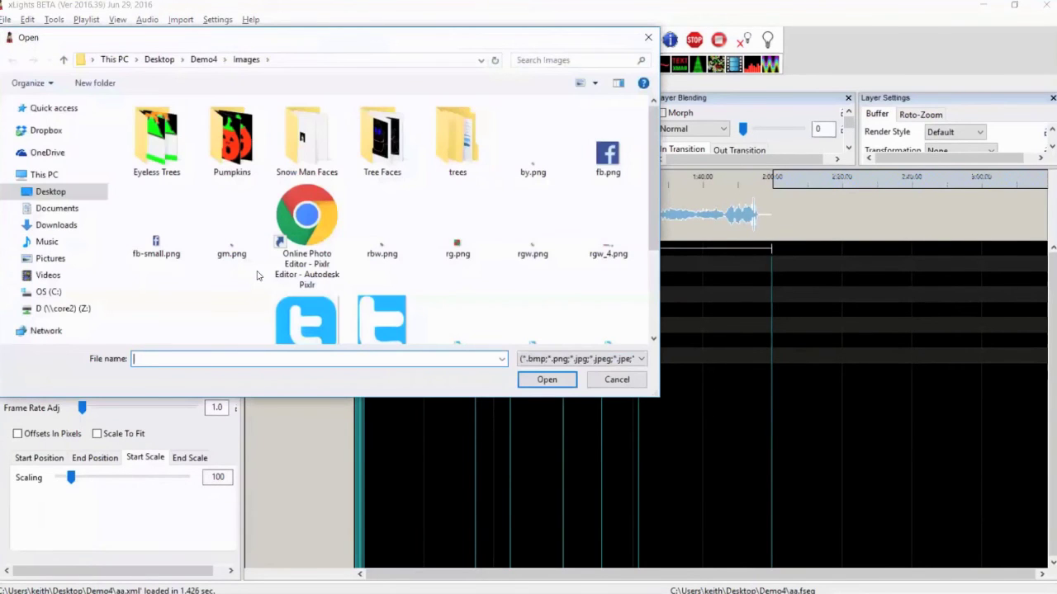
double_click(611, 248)
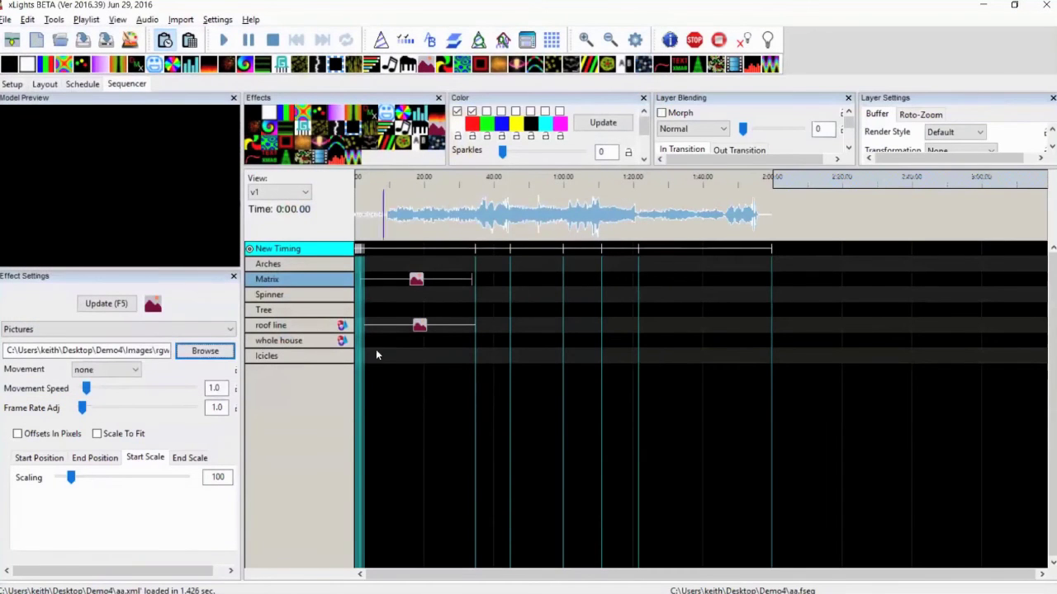
left_click(417, 333)
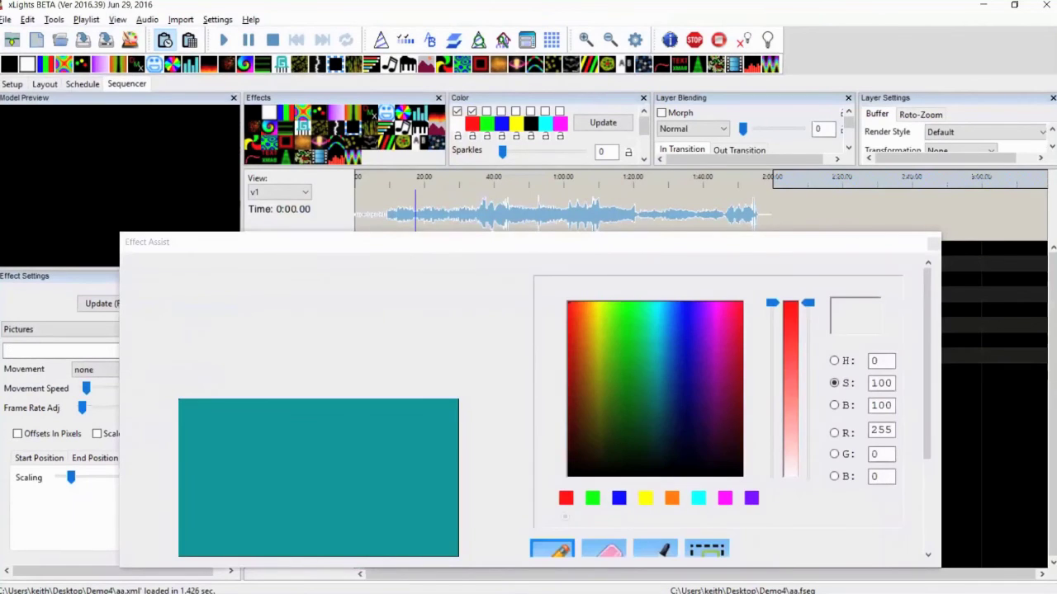
left_click(933, 242)
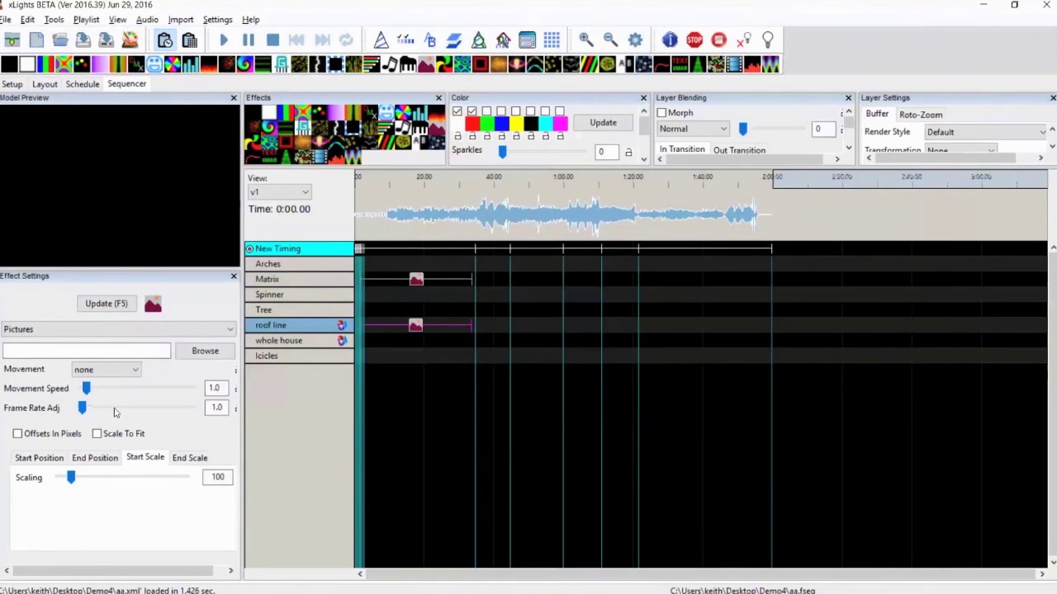
left_click(84, 369)
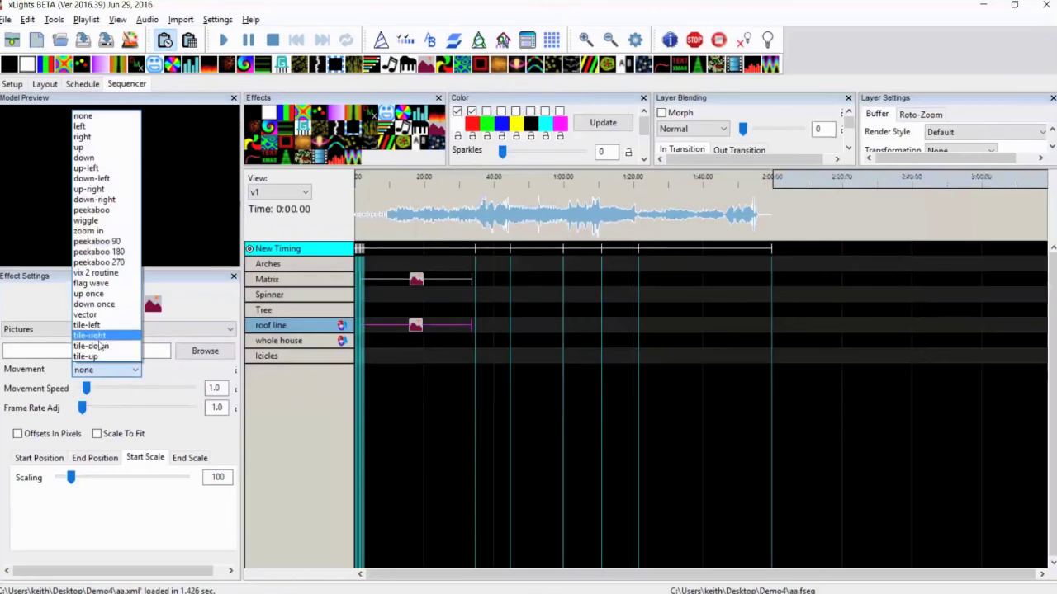
left_click(99, 335)
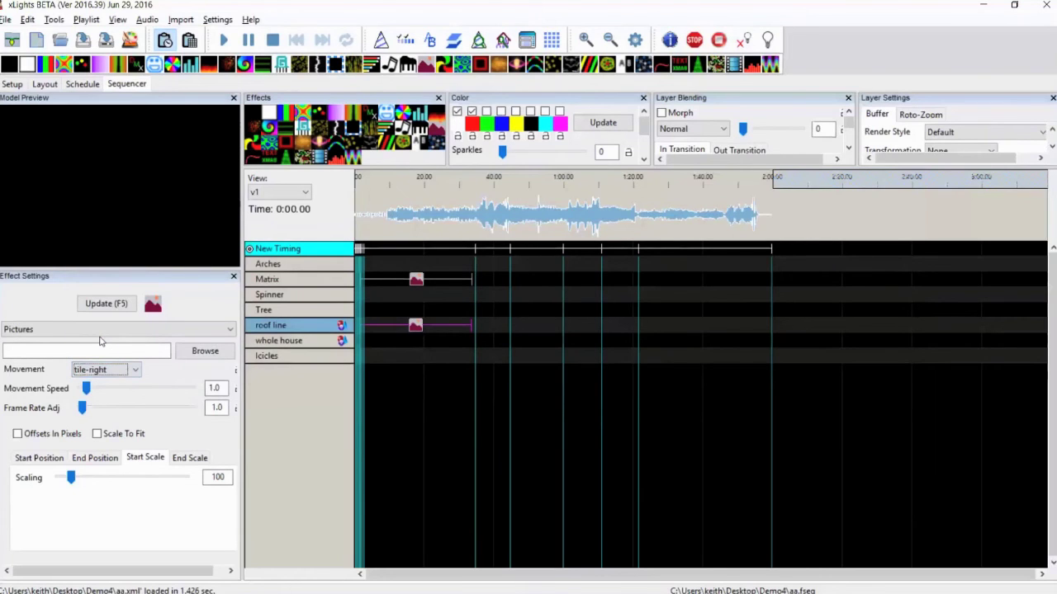
Step: Dock the Effect Assist window between Layer Blending and Layer Settings, and close the Effects palette
left_click(416, 327)
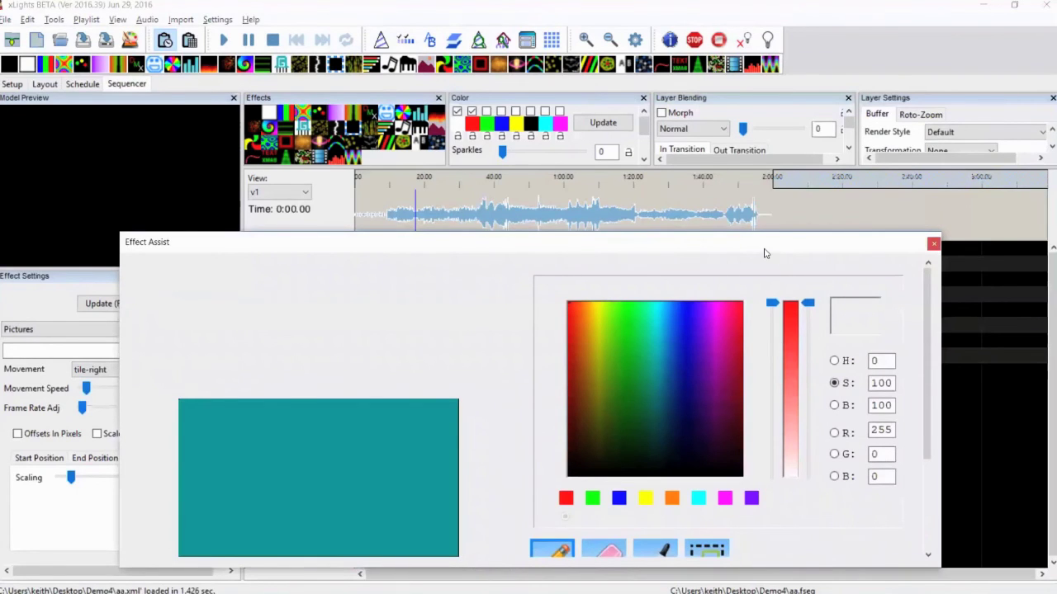
left_click_drag(764, 253, 768, 124)
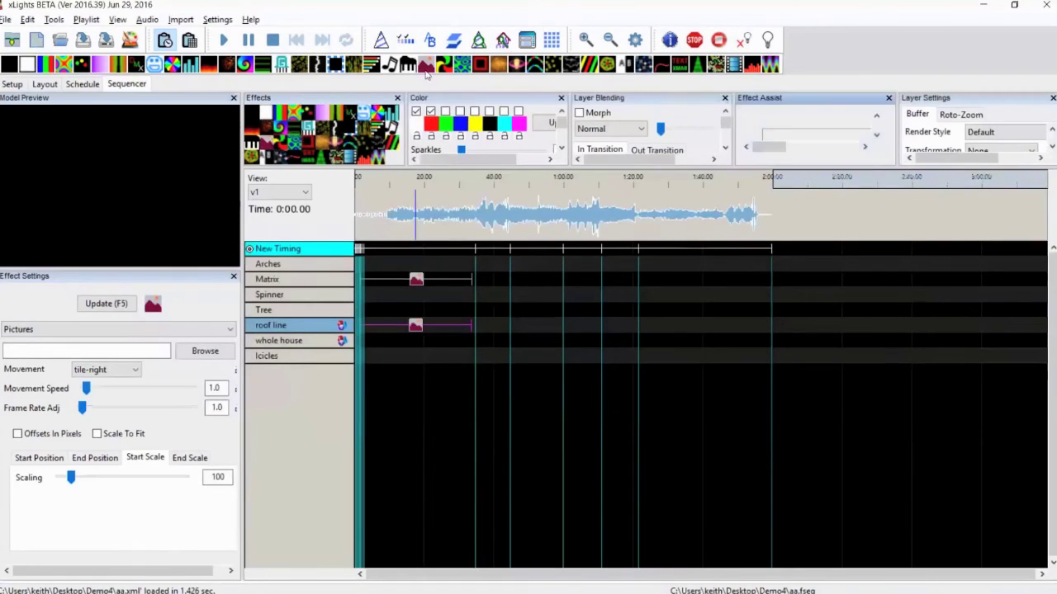
left_click(396, 99)
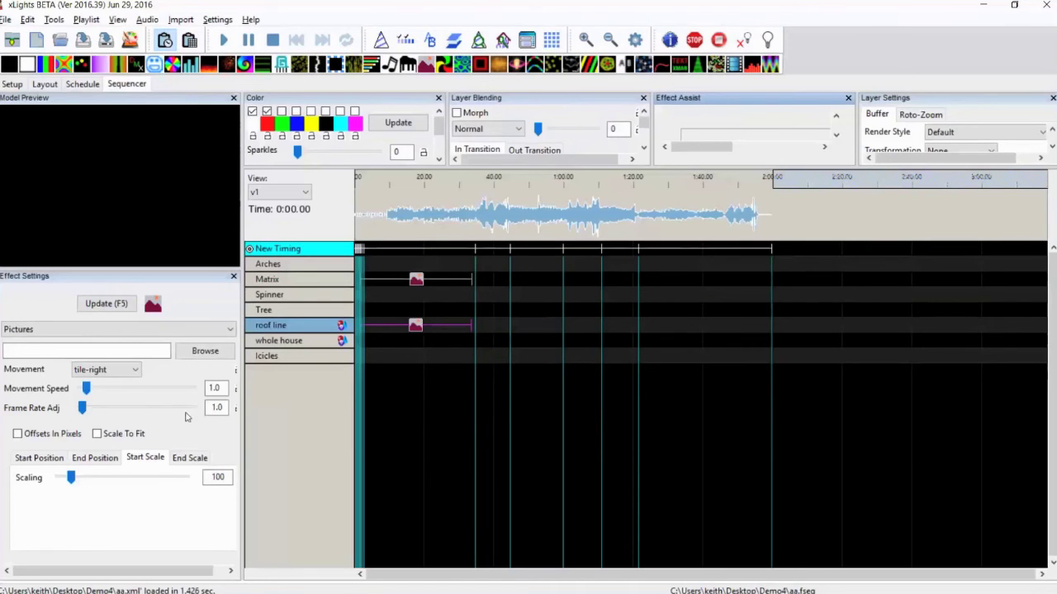
Step: Load the red, green and white rgw image from the Images folder into the roof line's Pictures effect
left_click(418, 327)
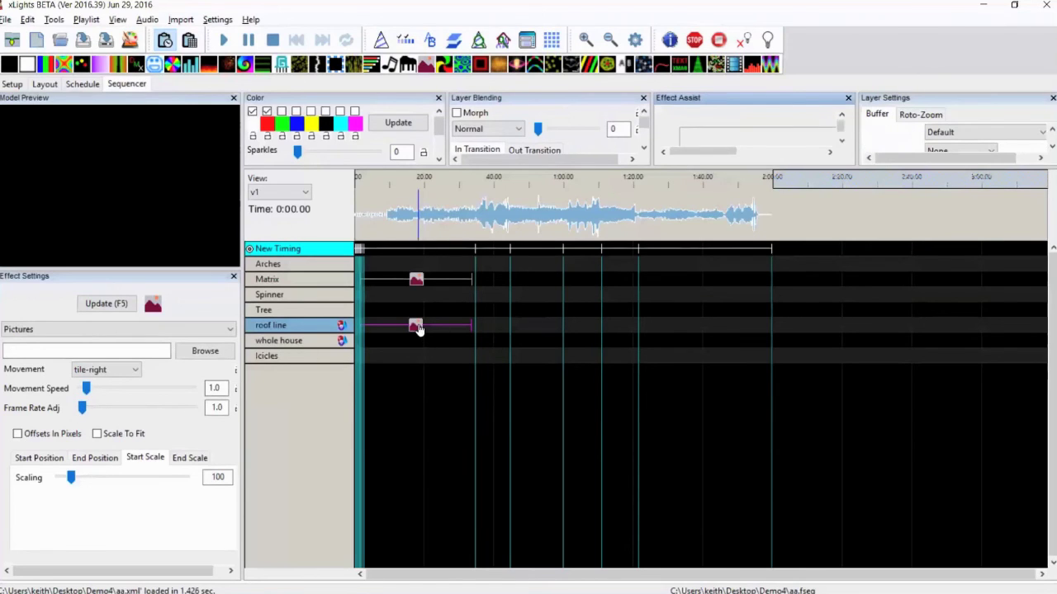
left_click(202, 354)
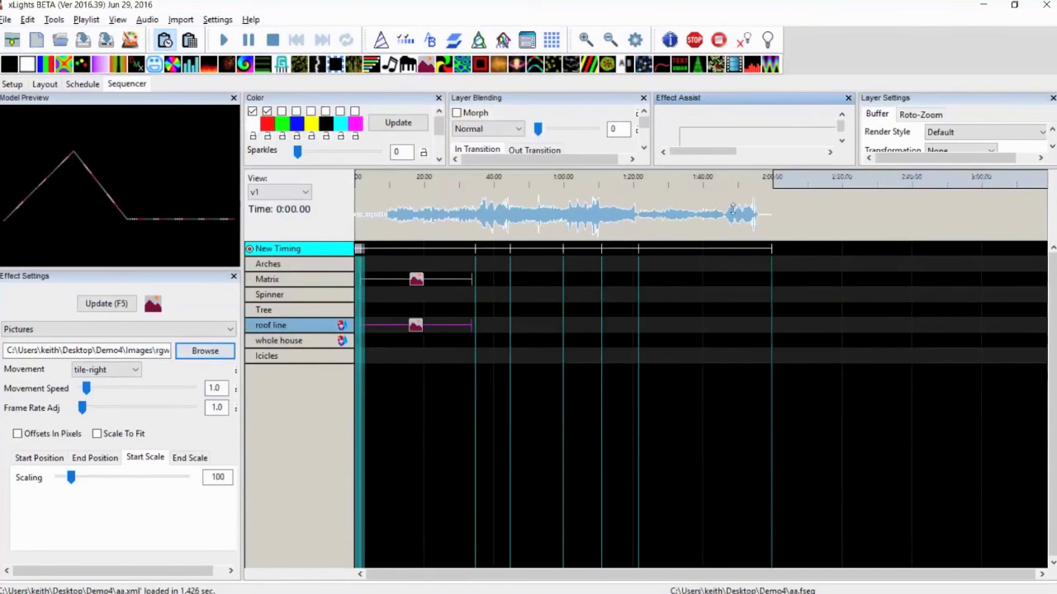
Step: Dock the Effect Assist window above the sequencer timeline and preview the roof line's Pictures effect
left_click_drag(718, 97, 438, 192)
left_click_drag(407, 307, 395, 333)
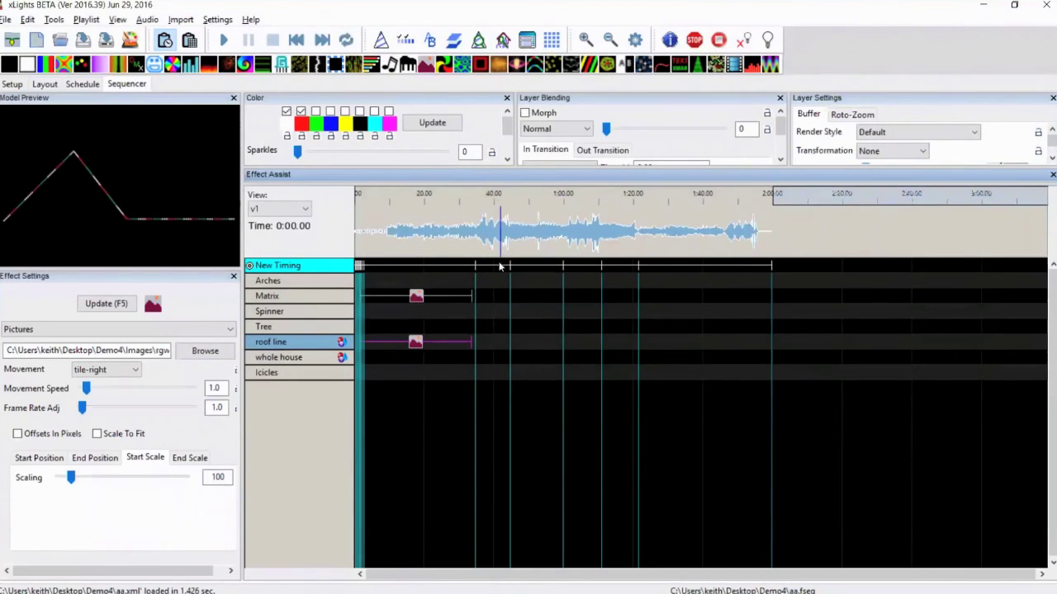
left_click(415, 343)
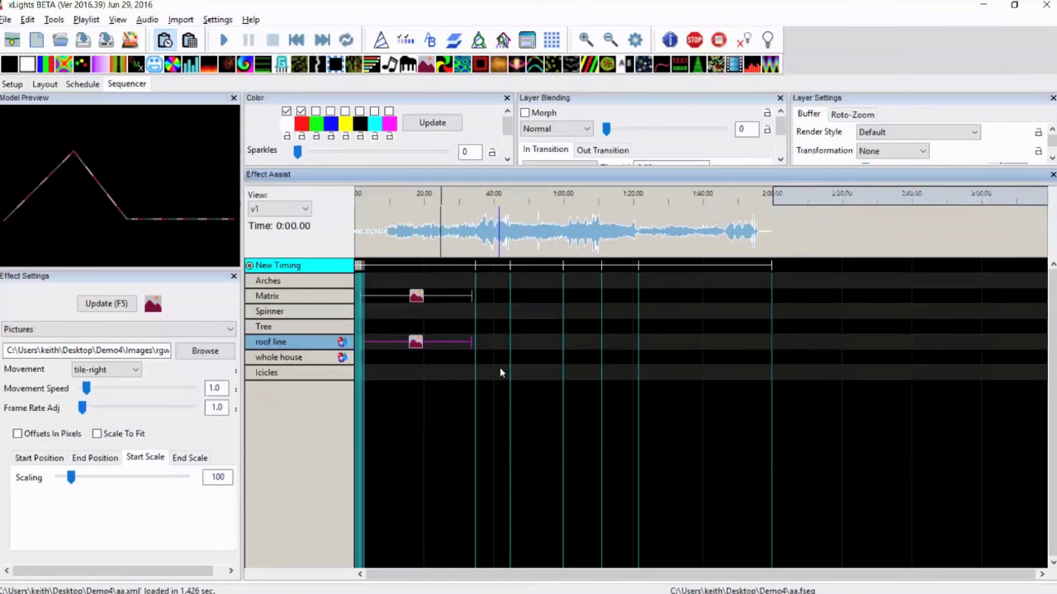
key("alt+Tab")
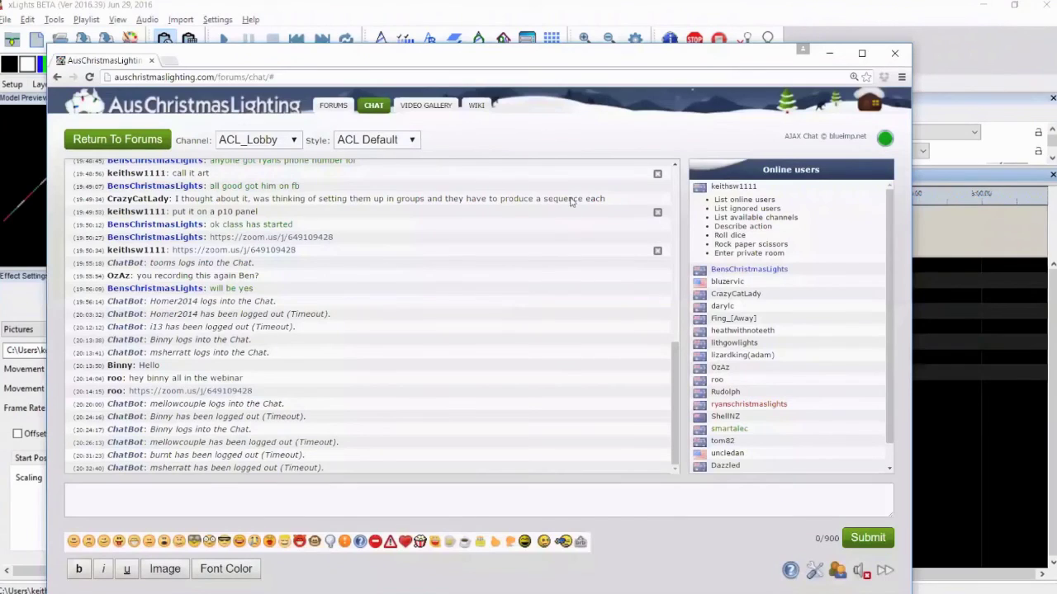
key("alt+Tab")
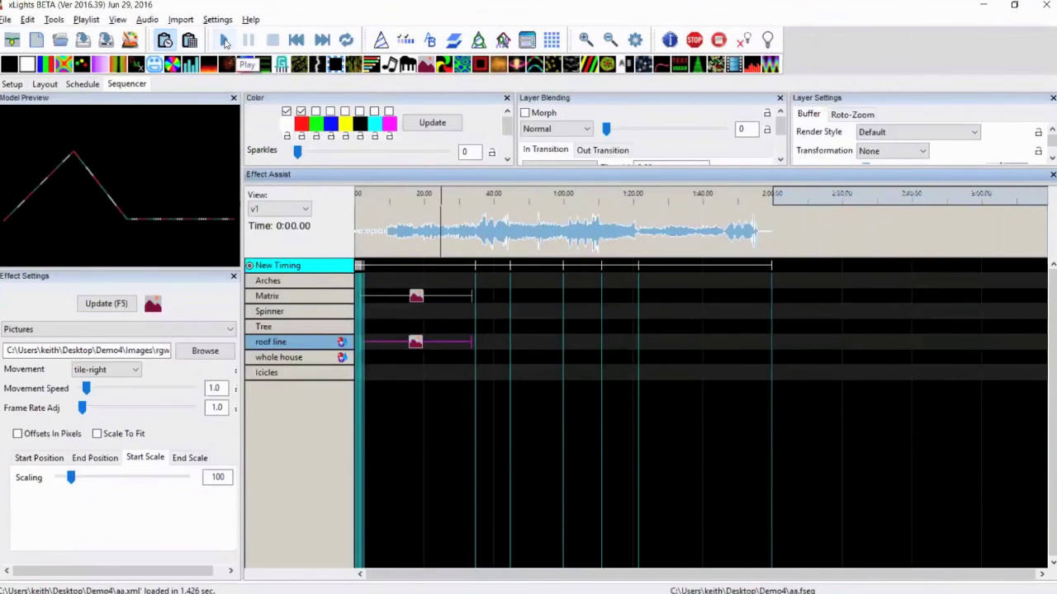
Step: Preview the roof line's tiled picture, playing the sequence briefly from about 0:42 and stopping it
left_click(127, 84)
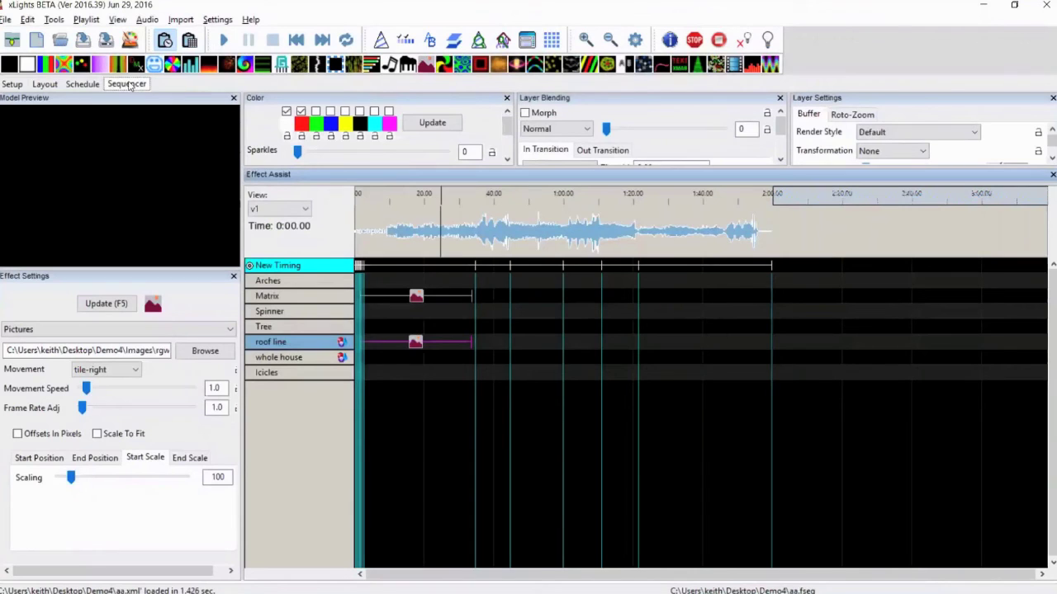
key("space")
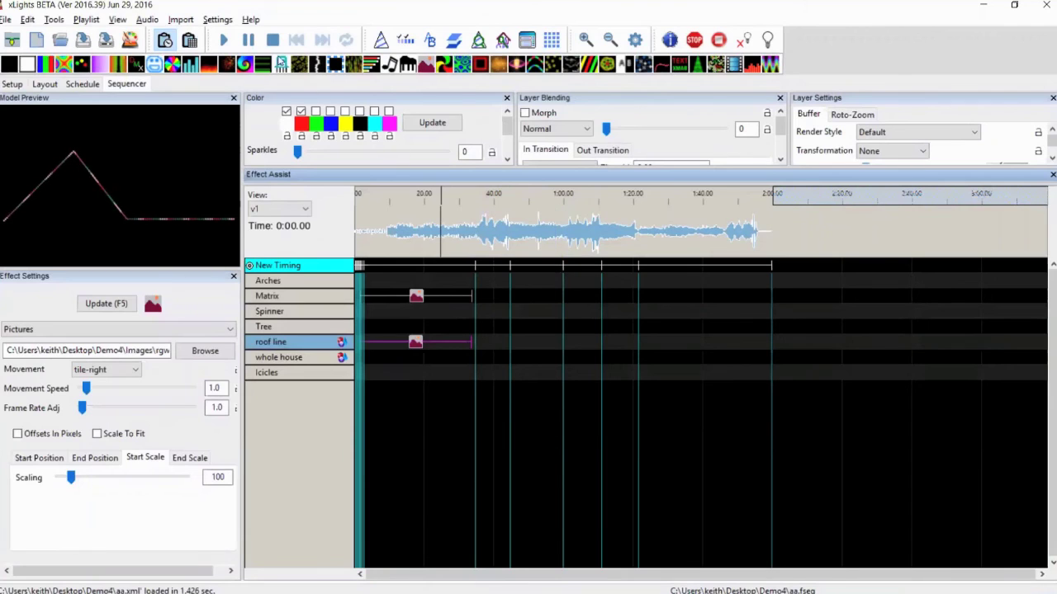
left_click(274, 43)
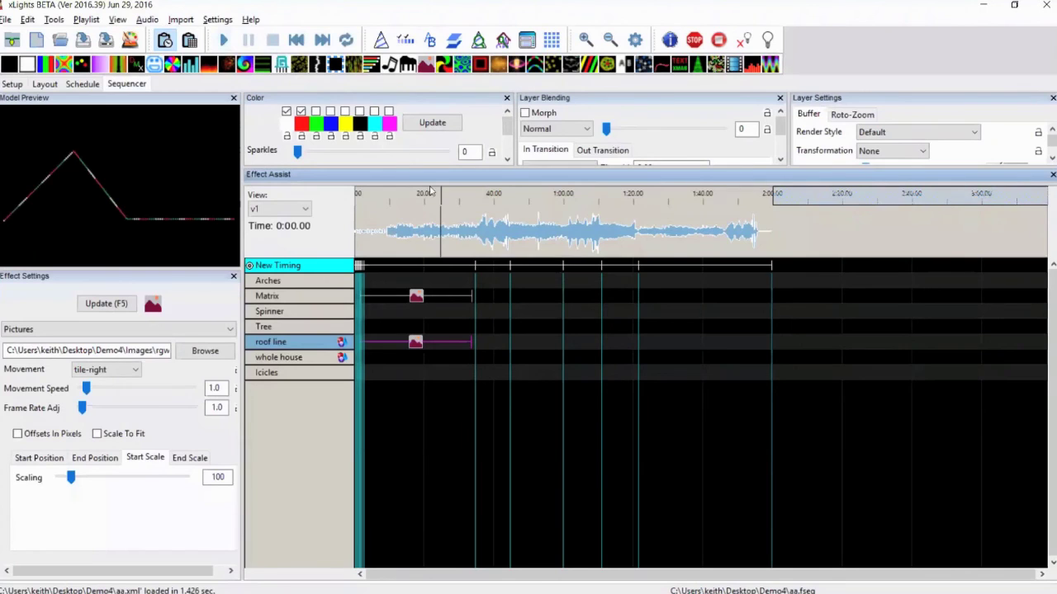
left_click(507, 218)
key("space")
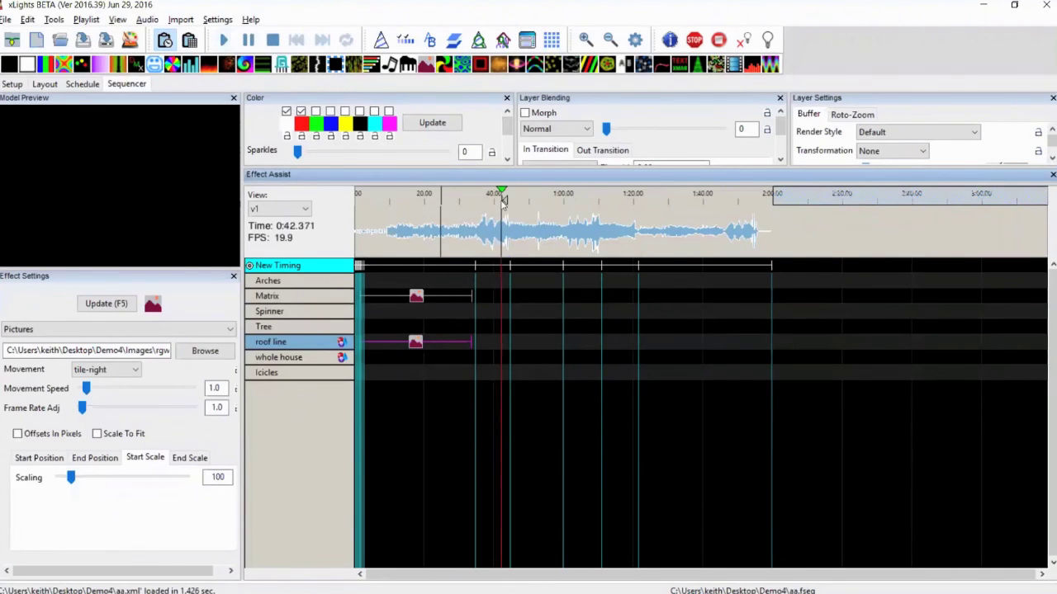
left_click(274, 40)
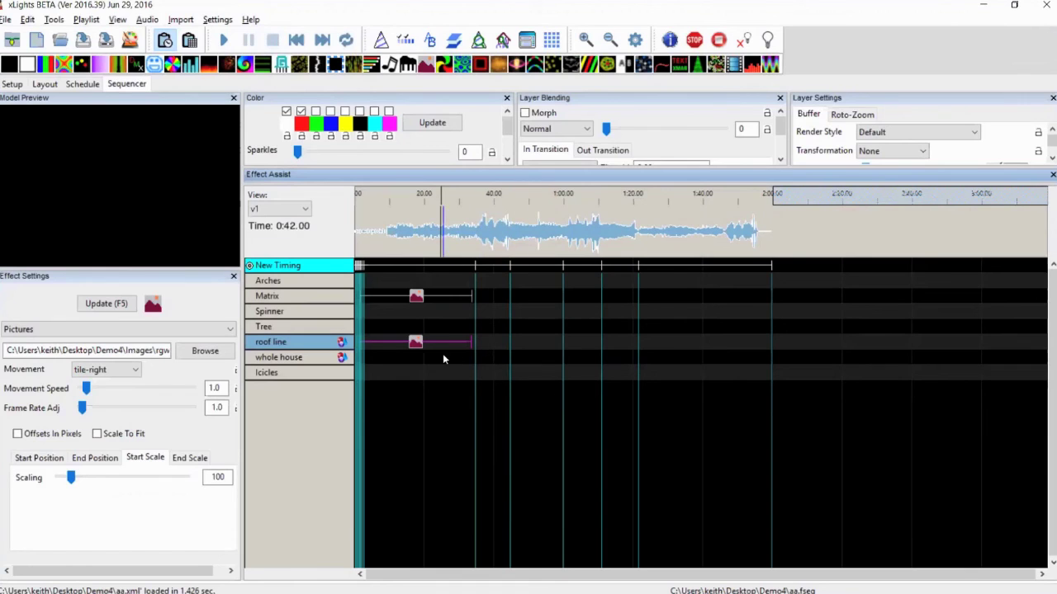
left_click(415, 346)
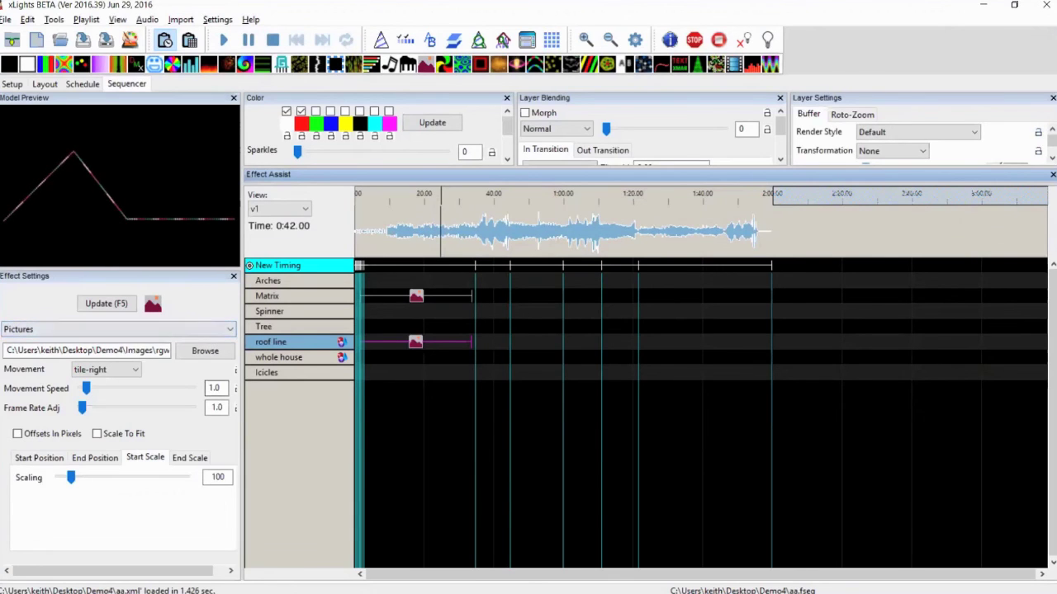
Step: Switch to the Images folder in File Explorer and view rgw_4.png in Photos
key("alt+Tab")
key("alt+Tab")
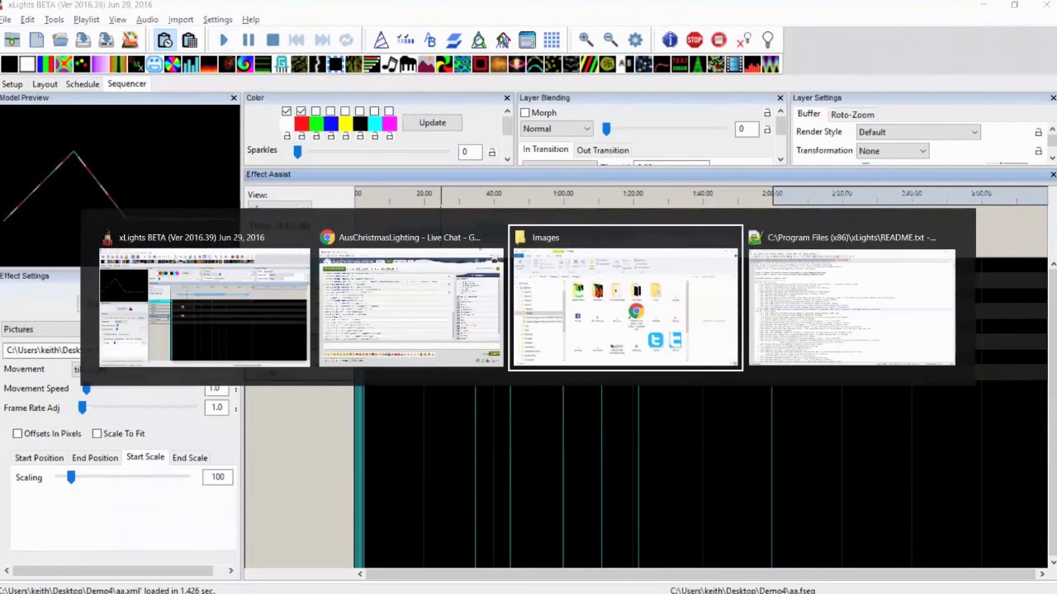
key("Escape")
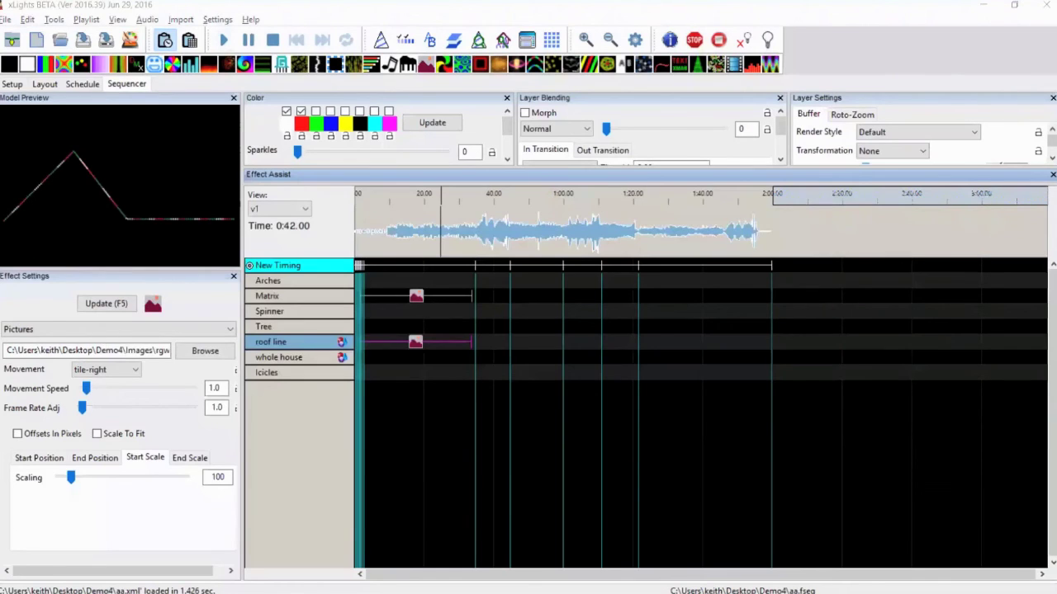
key("alt+Tab")
double_click(437, 424)
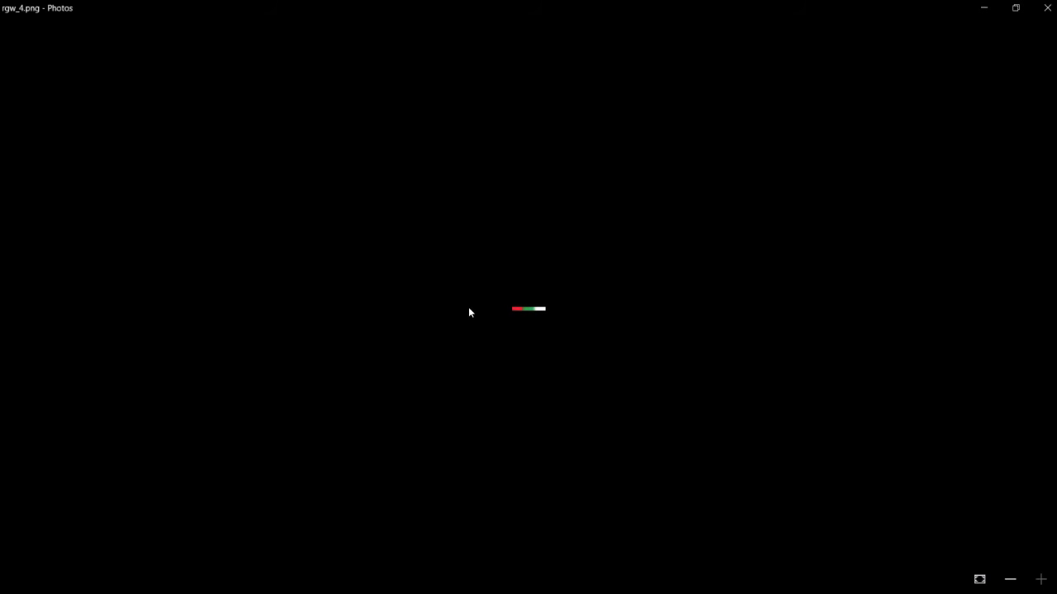
Step: Close the enlarged rgw_4.png view and switch back to xLights
scroll(462, 309, "up", 1)
scroll(463, 311, "down", 1)
left_click(1046, 8)
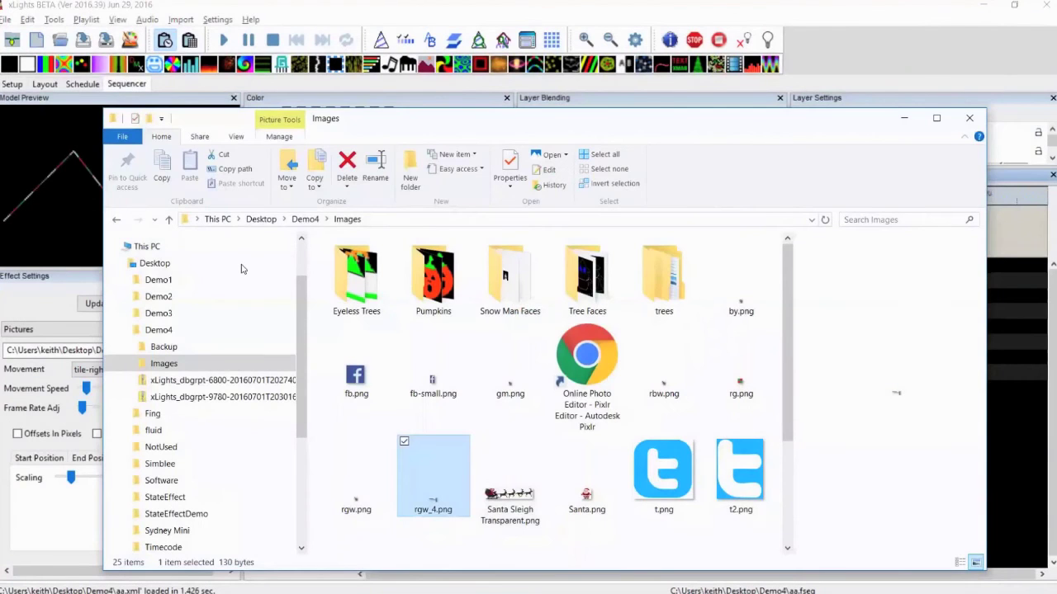
key("alt+Tab")
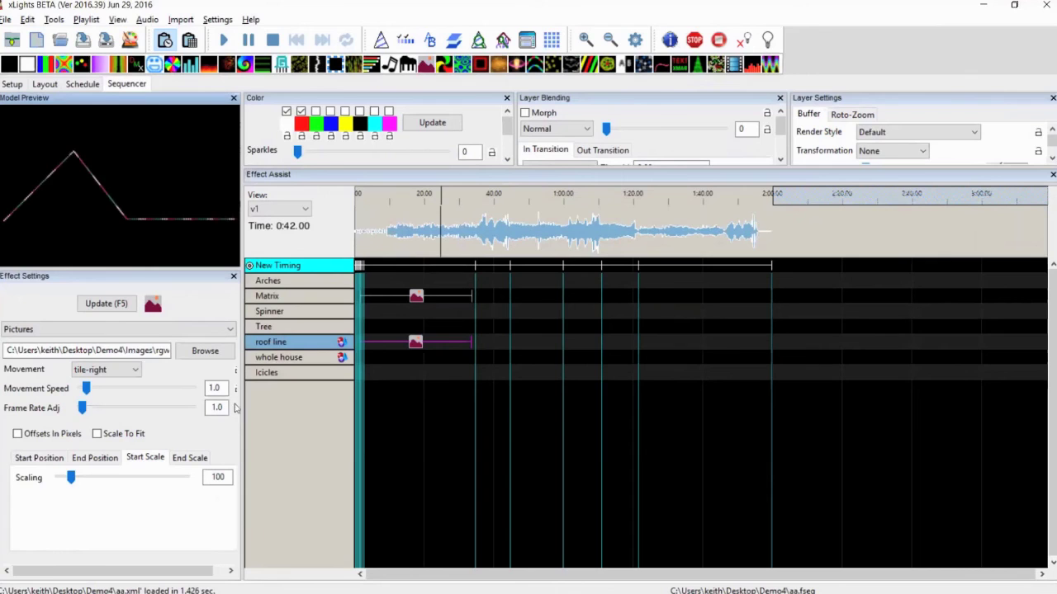
Step: Try the tile-up movement on the roof line's picture, set its Movement to tile-left, and show its start position settings
left_click(93, 374)
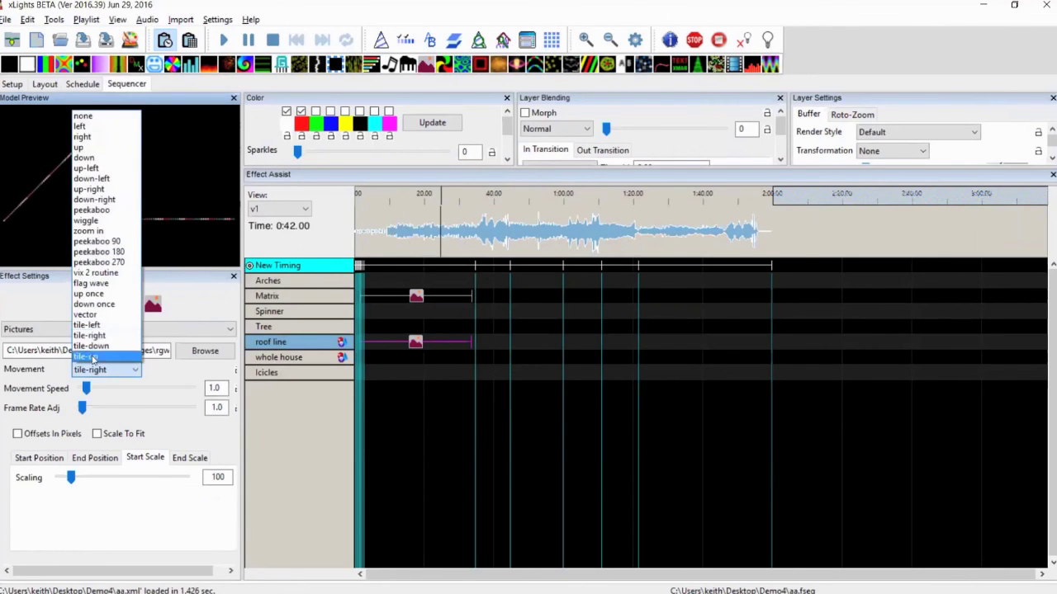
left_click(91, 357)
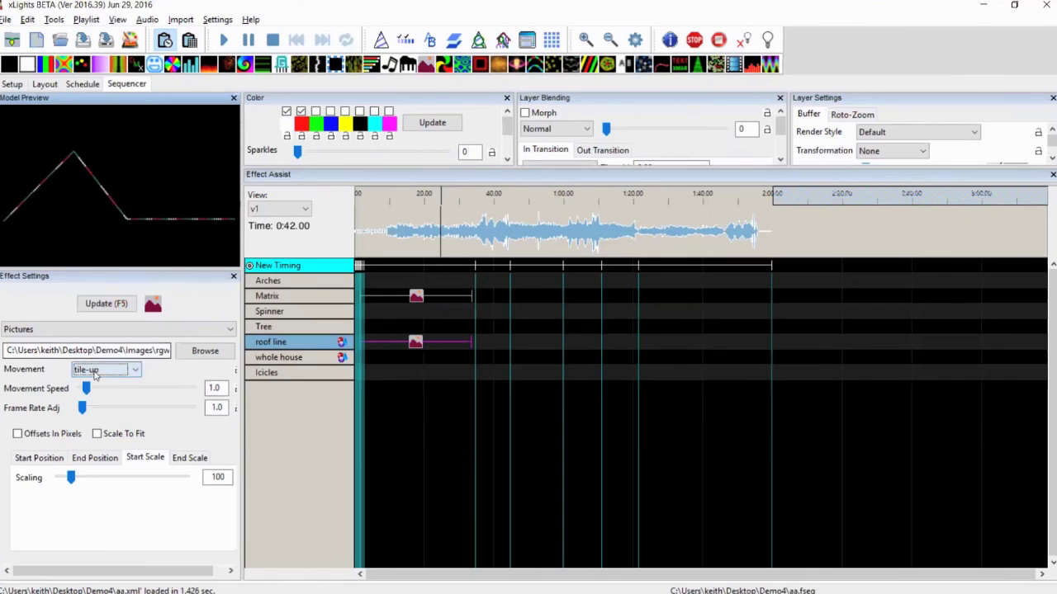
left_click(98, 374)
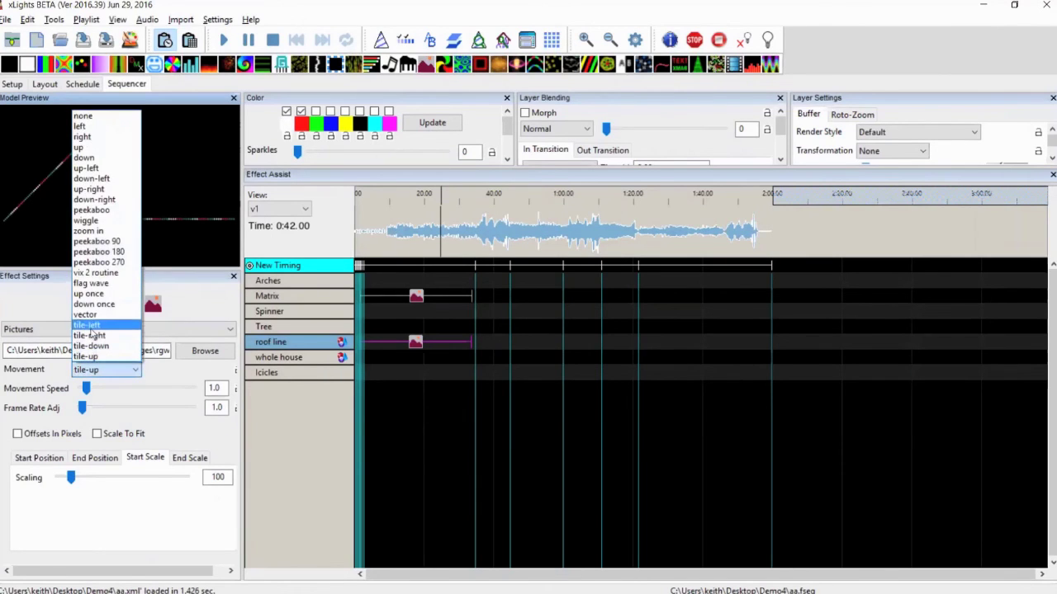
left_click(91, 327)
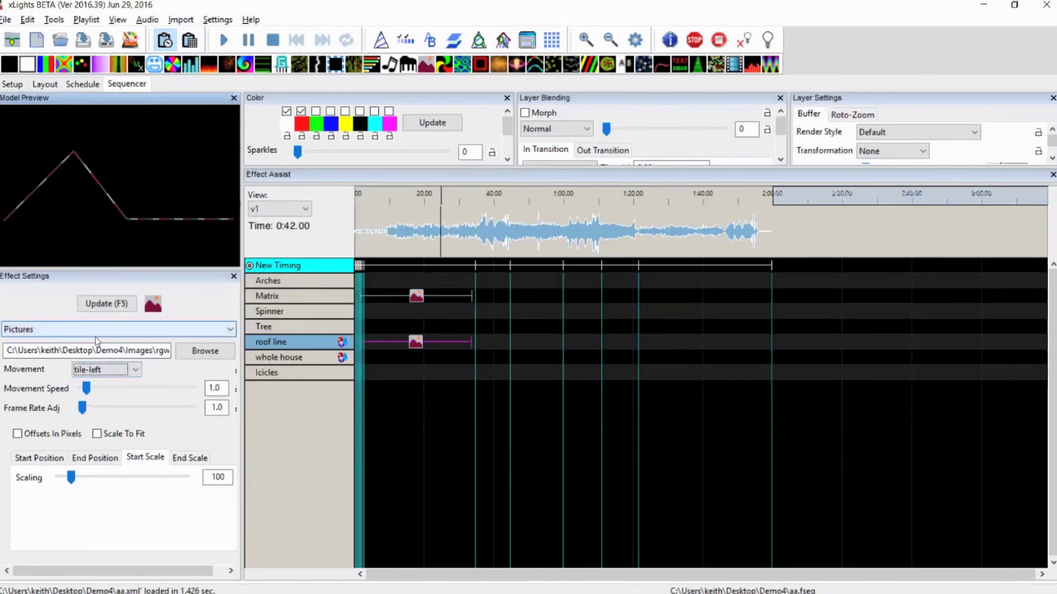
left_click(93, 370)
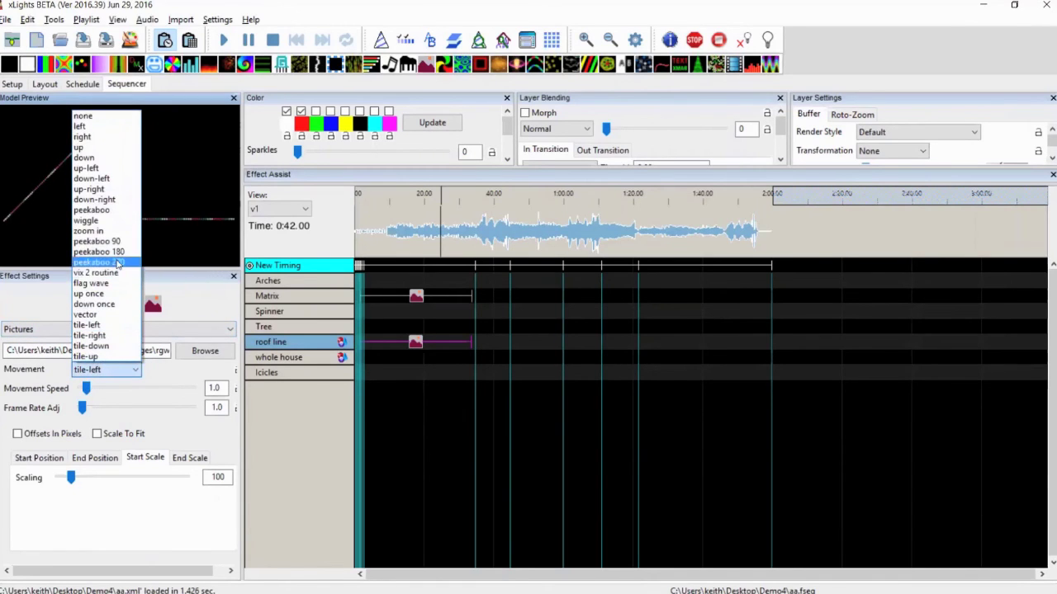
left_click(87, 325)
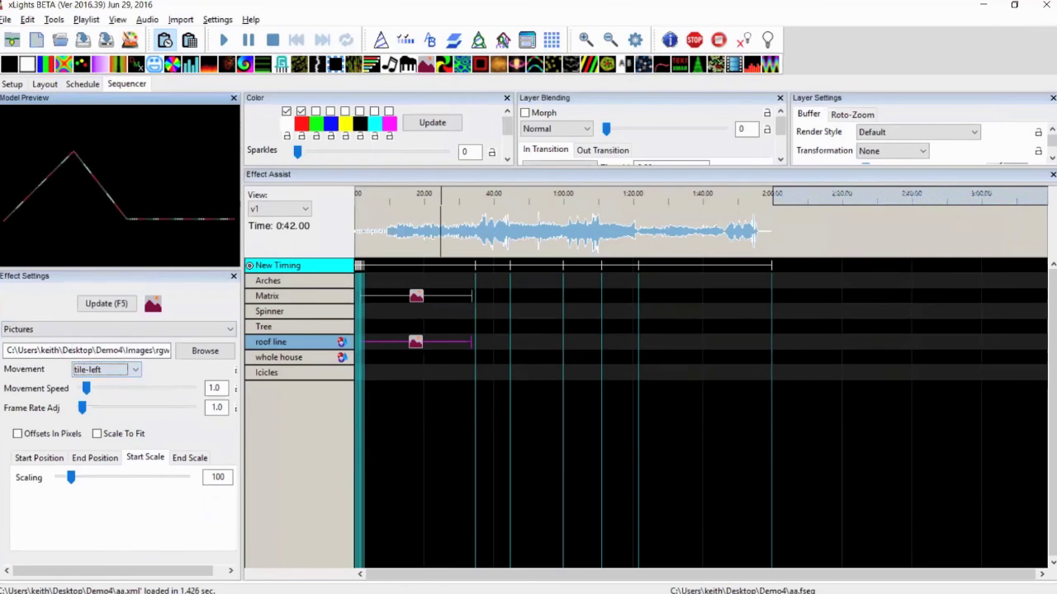
left_click(54, 457)
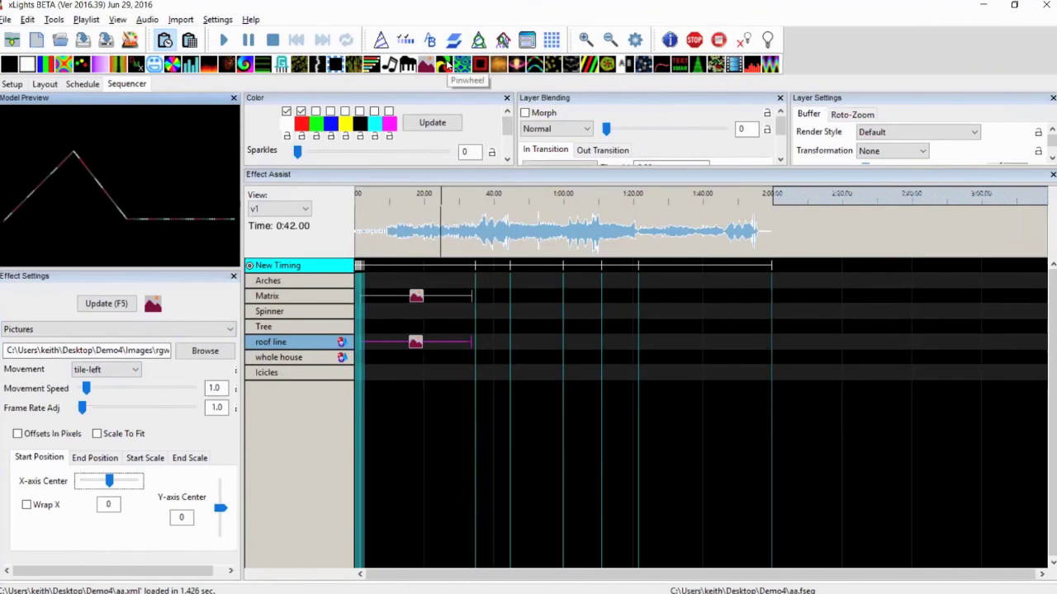
Step: Add a three-arm Pinwheel effect to the Matrix row's last timing section and enable green as its third colour
left_click_drag(466, 160, 675, 293)
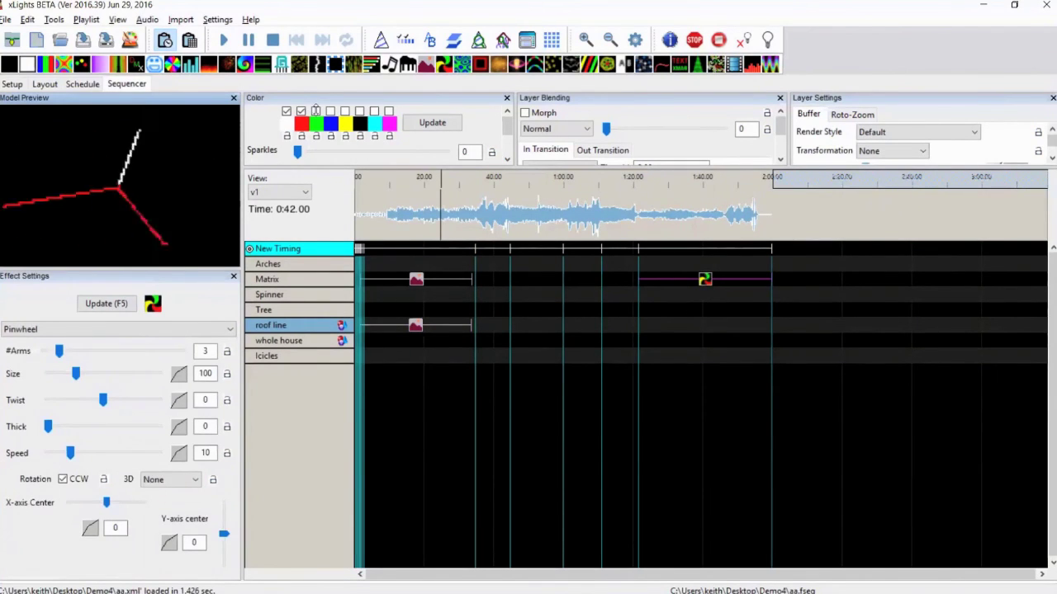
left_click(316, 110)
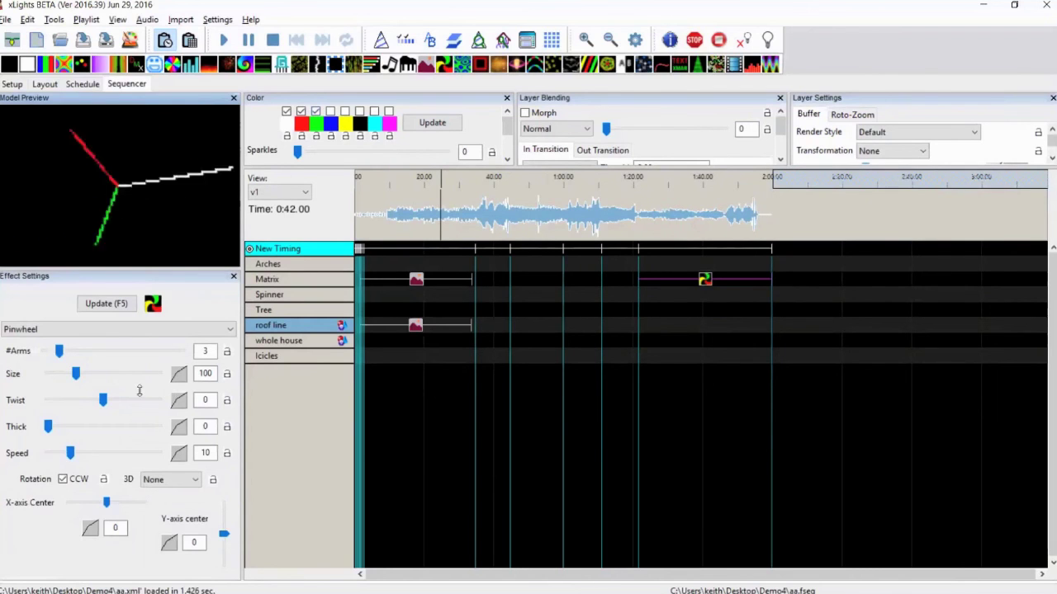
mouse_move(58, 351)
left_mouse_down()
mouse_move(165, 347)
mouse_move(51, 348)
left_mouse_up()
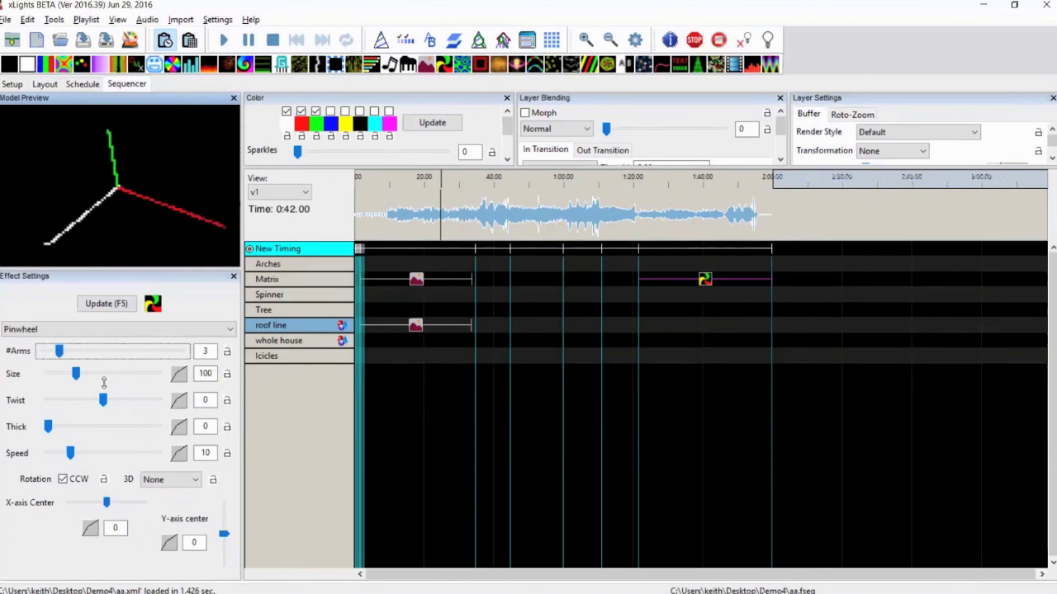
Step: Test the pinwheel's Thick at 100, return it to 0 and apply a Ramp value curve to it
left_click_drag(48, 426, 219, 421)
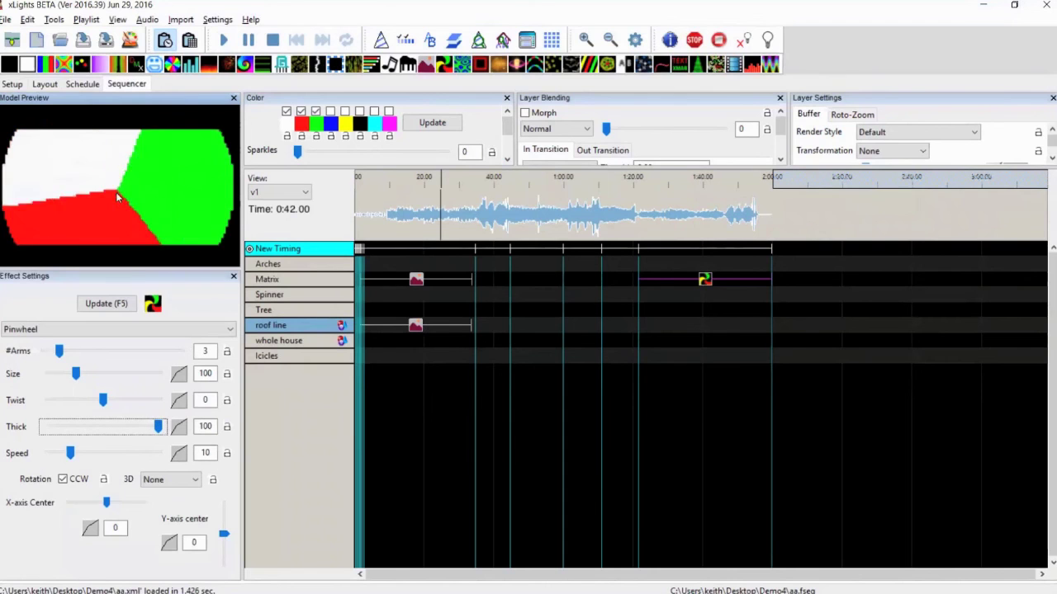
left_click_drag(158, 428, 47, 427)
left_click(179, 426)
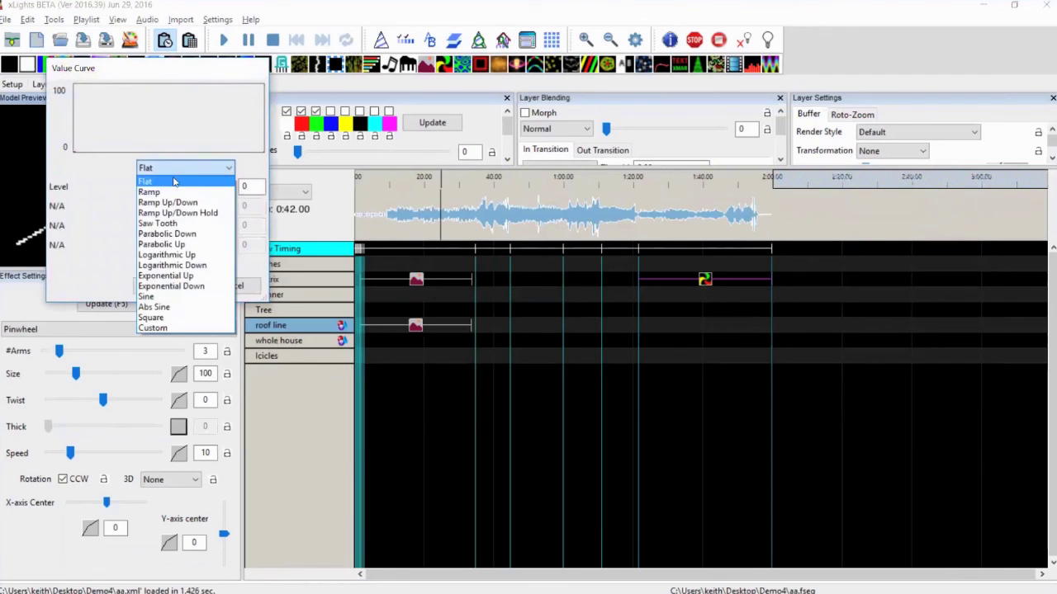
left_click(166, 192)
left_click(160, 285)
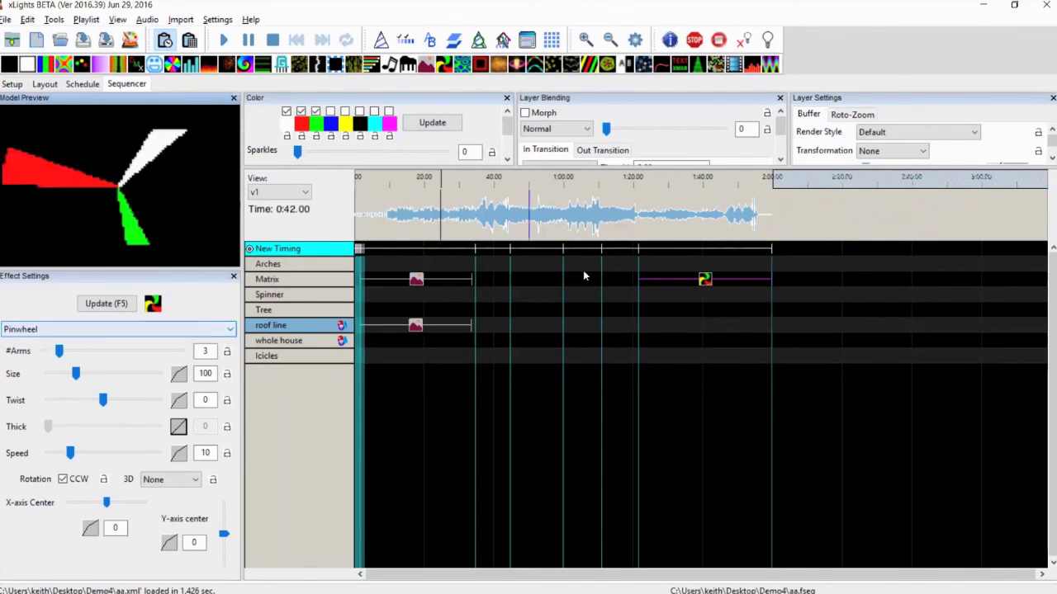
Step: Shorten the Matrix Pinwheel effect to end at about 1:30 and turn off its Thick value curve
left_click_drag(759, 280, 666, 277)
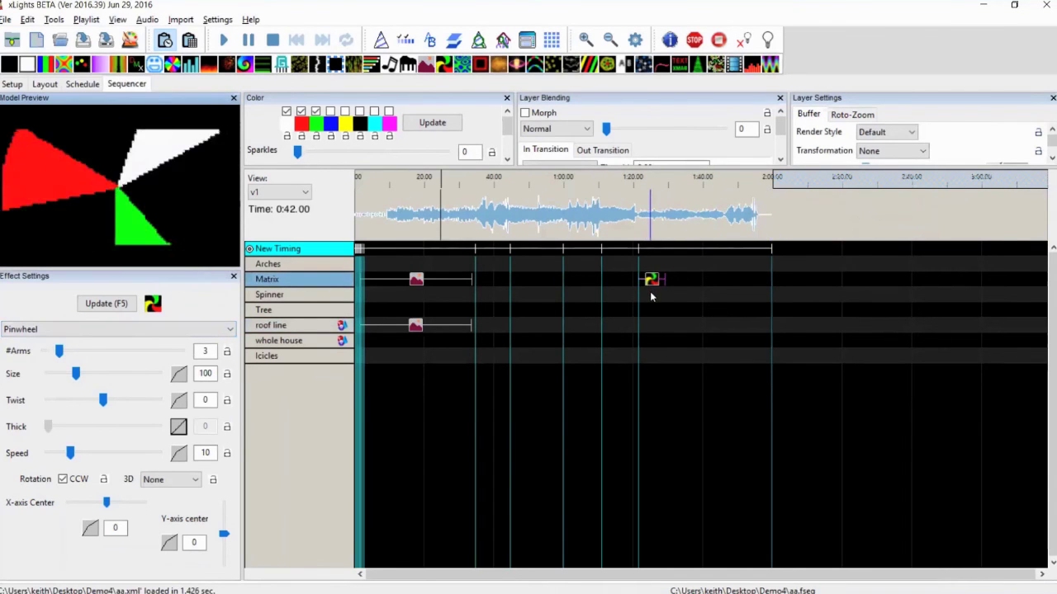
left_click(178, 427)
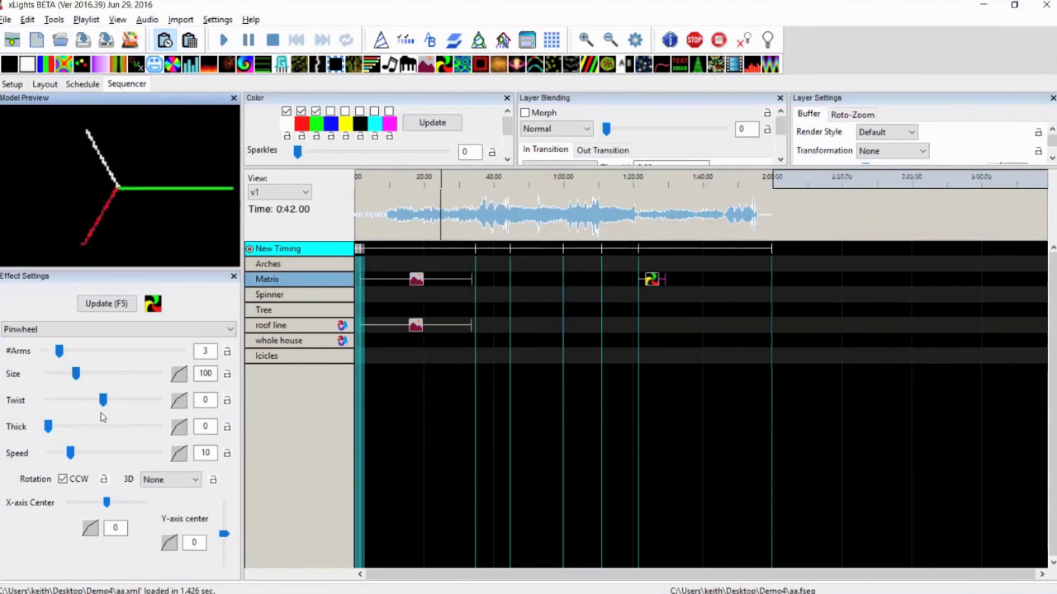
Step: Test the pinwheel at Thick 100 and Size 400, and set its Size to 35 and Thick to 16
left_click_drag(48, 427, 206, 426)
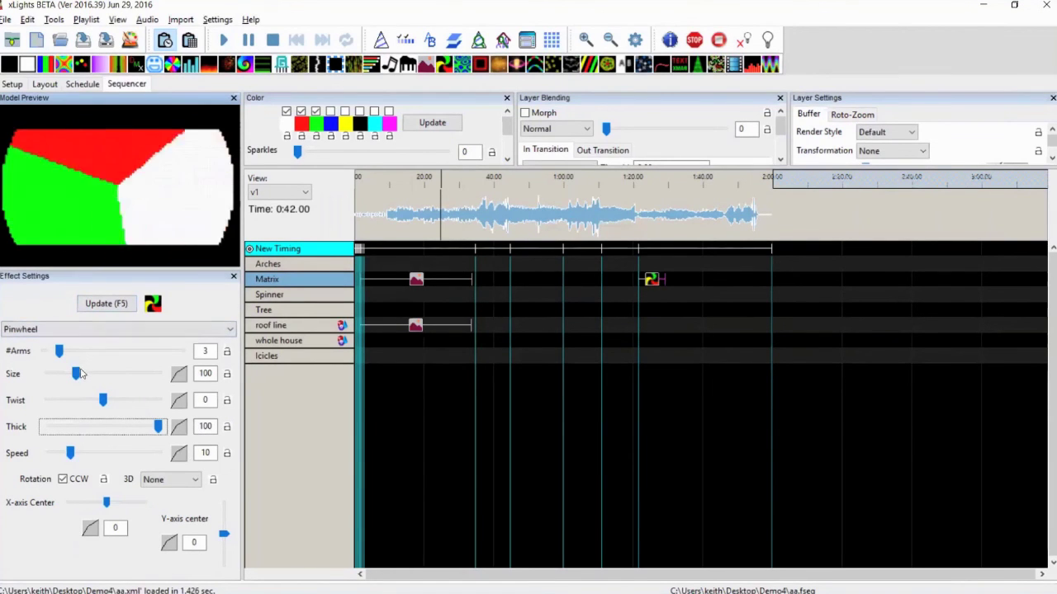
left_click_drag(79, 373, 175, 375)
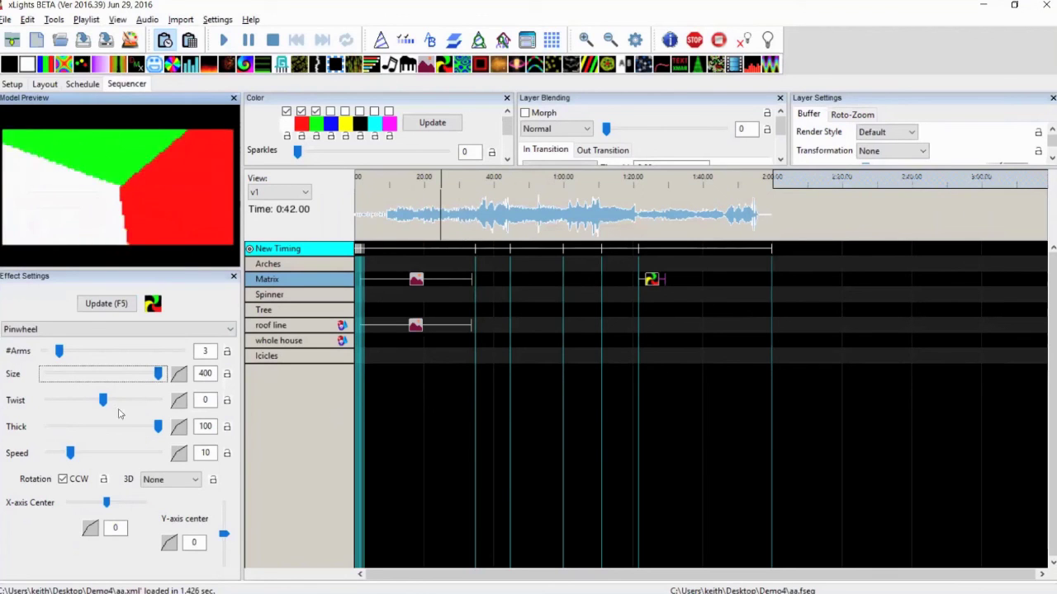
left_click_drag(158, 373, 58, 376)
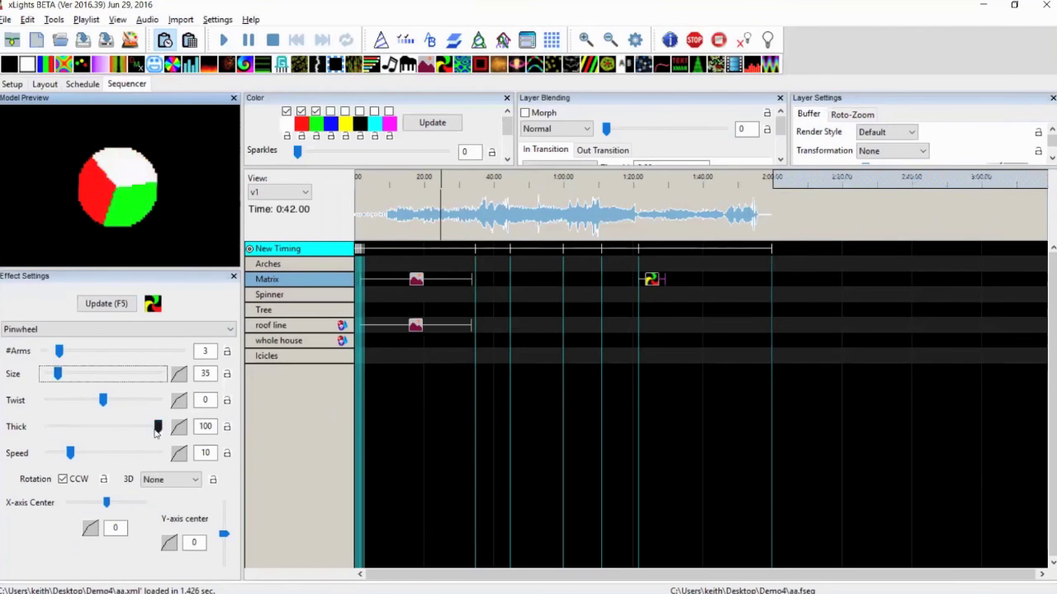
left_click_drag(158, 426, 66, 425)
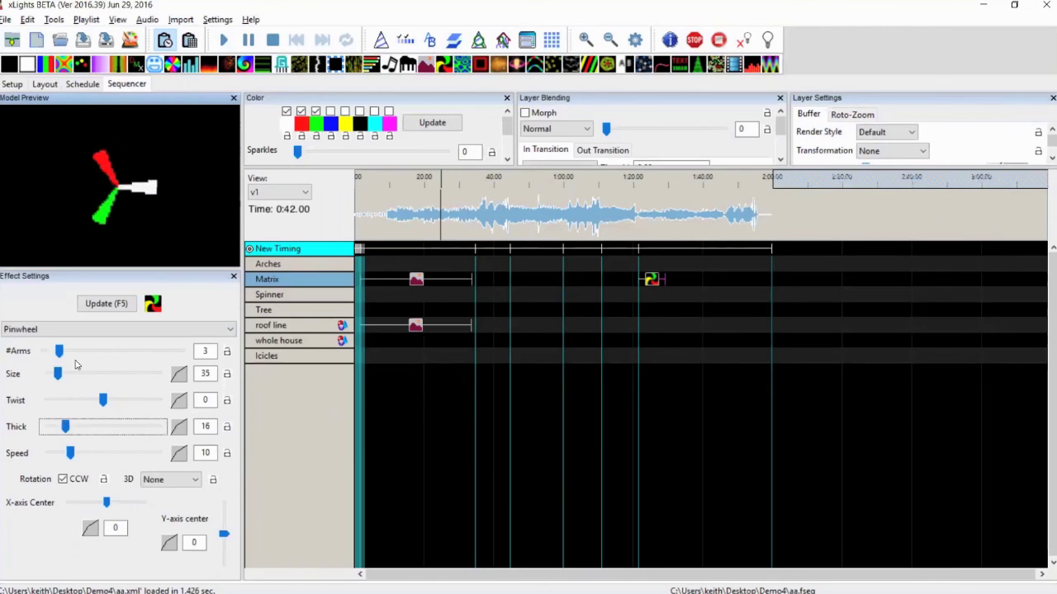
Step: Set the pinwheel's Twist to 91, try a Ramp value curve on it, and turn the curve off again
mouse_move(104, 400)
left_mouse_down()
mouse_move(126, 401)
mouse_move(90, 401)
mouse_move(118, 402)
left_mouse_up()
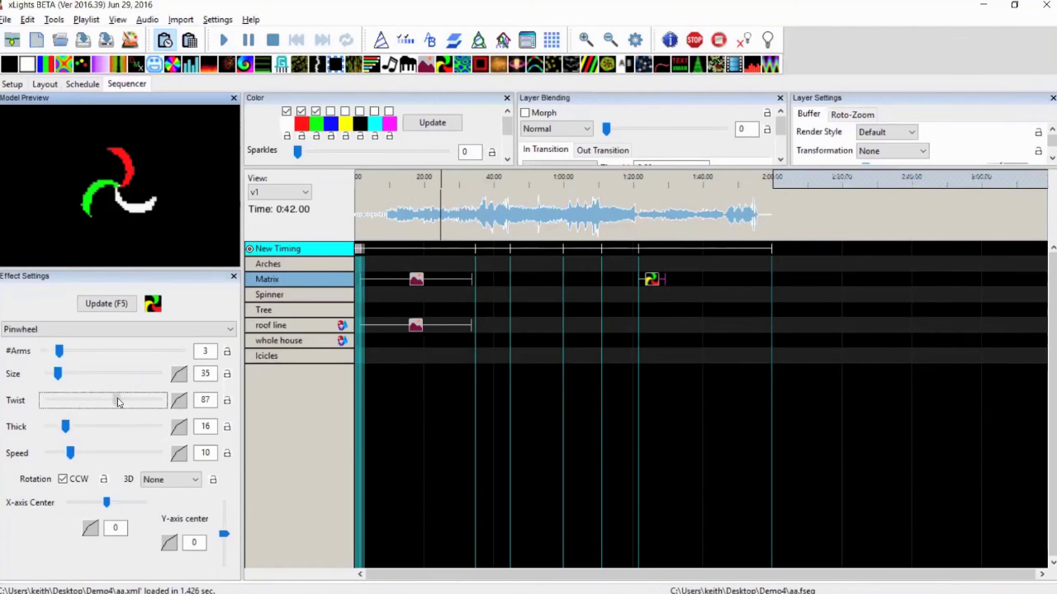
left_click(179, 401)
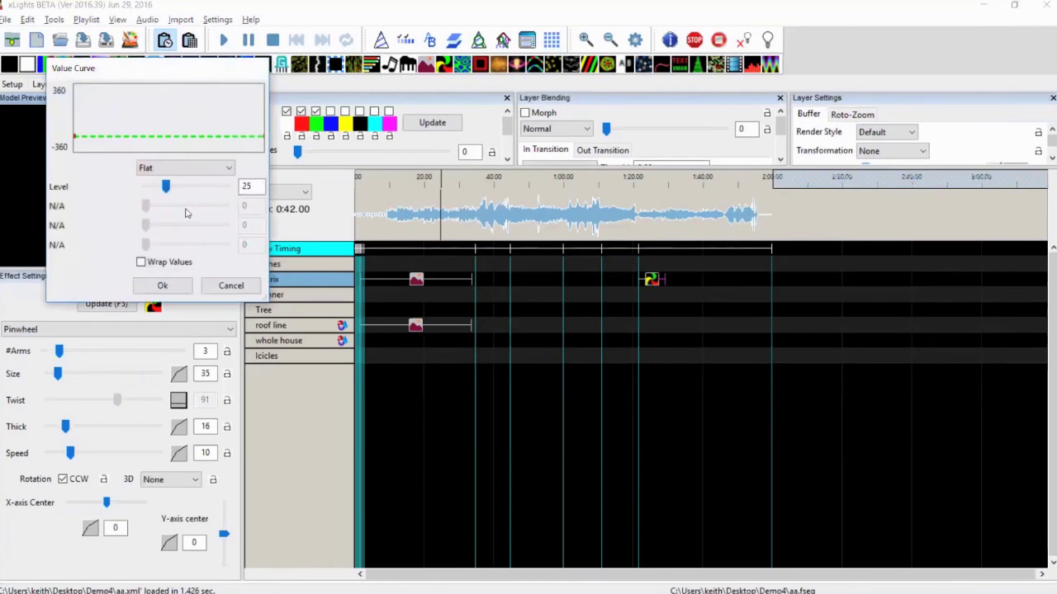
left_click(181, 168)
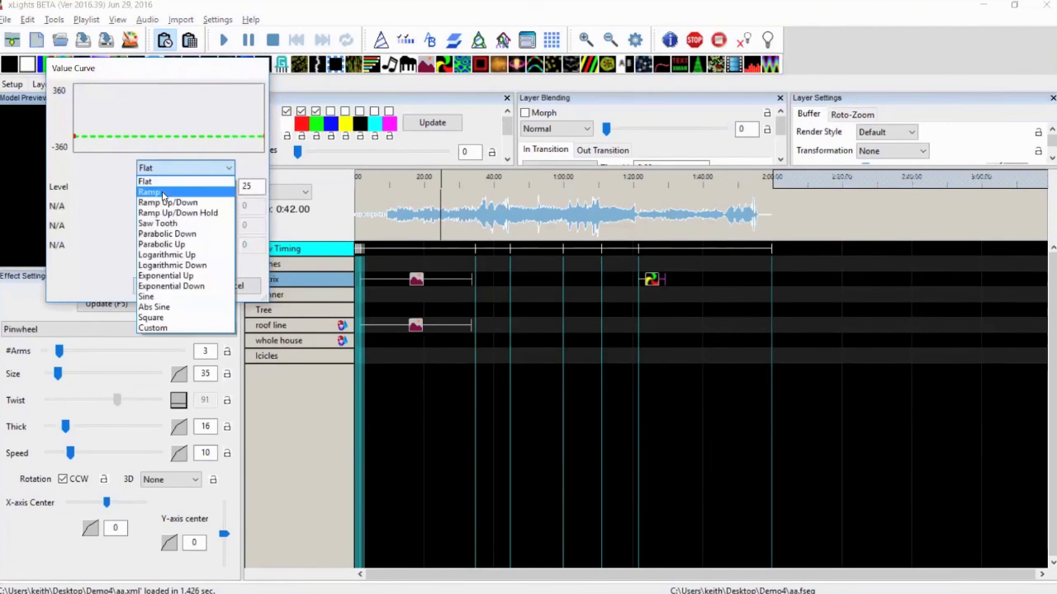
left_click(165, 193)
left_click(163, 286)
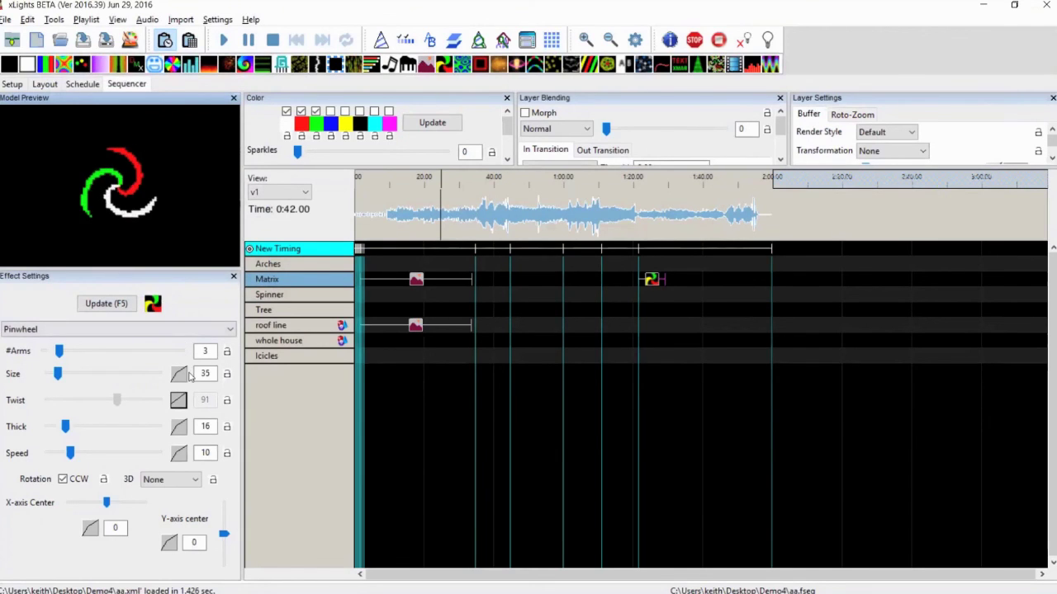
left_click(180, 400)
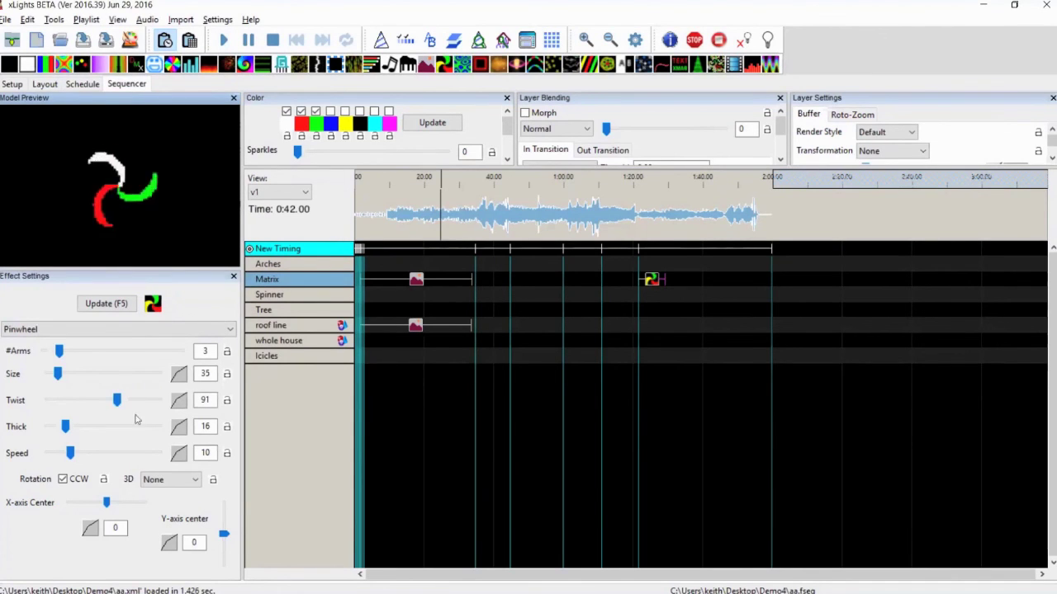
Step: Set the pinwheel's Speed to 17, 3D option to 3D and Thick to 82, leaving CCW rotation enabled
mouse_move(71, 455)
left_mouse_down()
mouse_move(140, 455)
mouse_move(91, 456)
left_mouse_up()
left_click(64, 479)
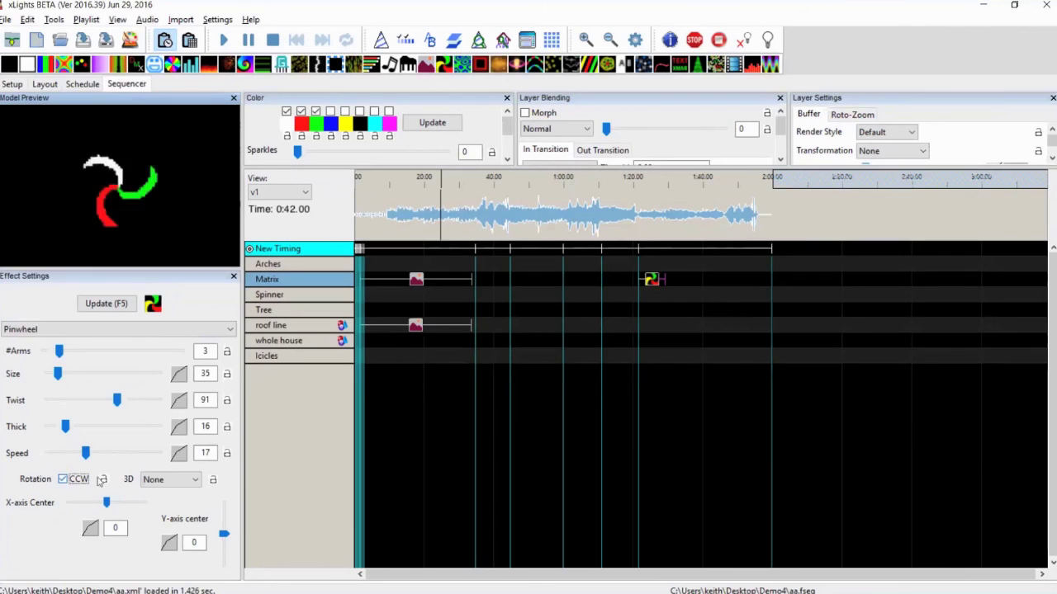
left_click(169, 480)
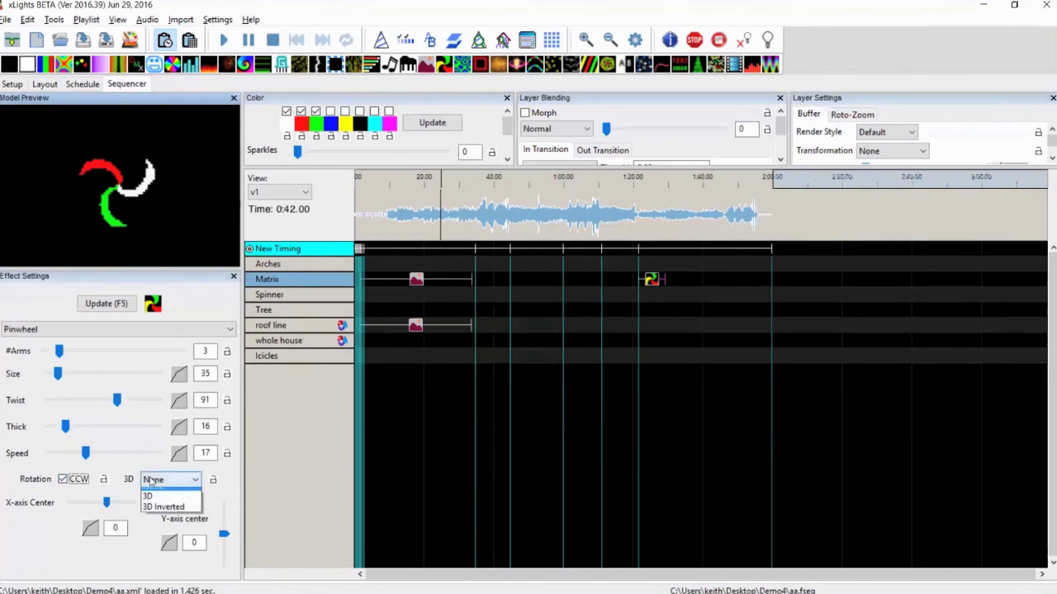
left_click(148, 504)
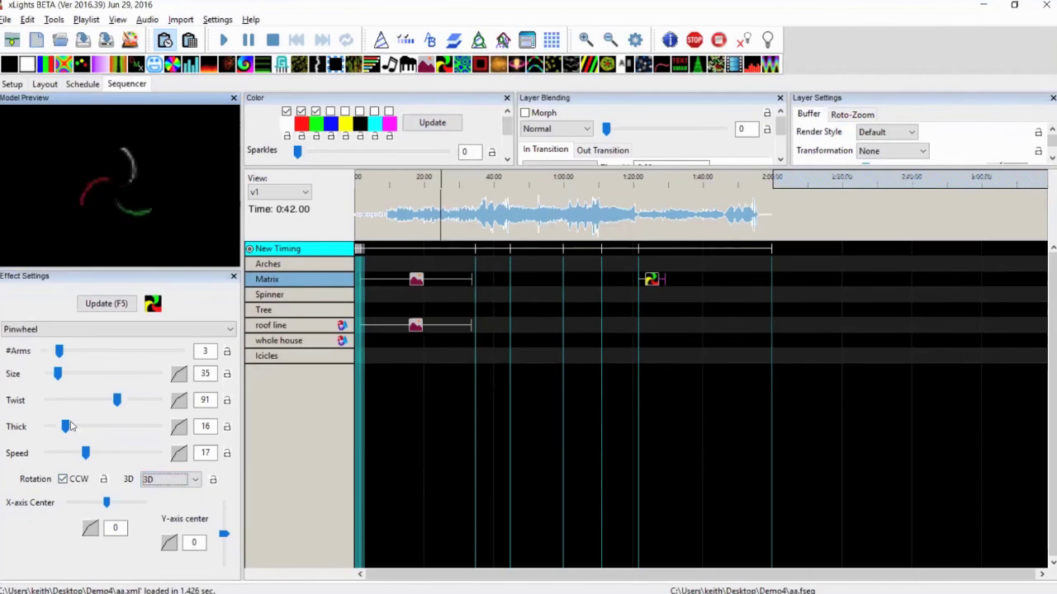
left_click_drag(70, 426, 141, 429)
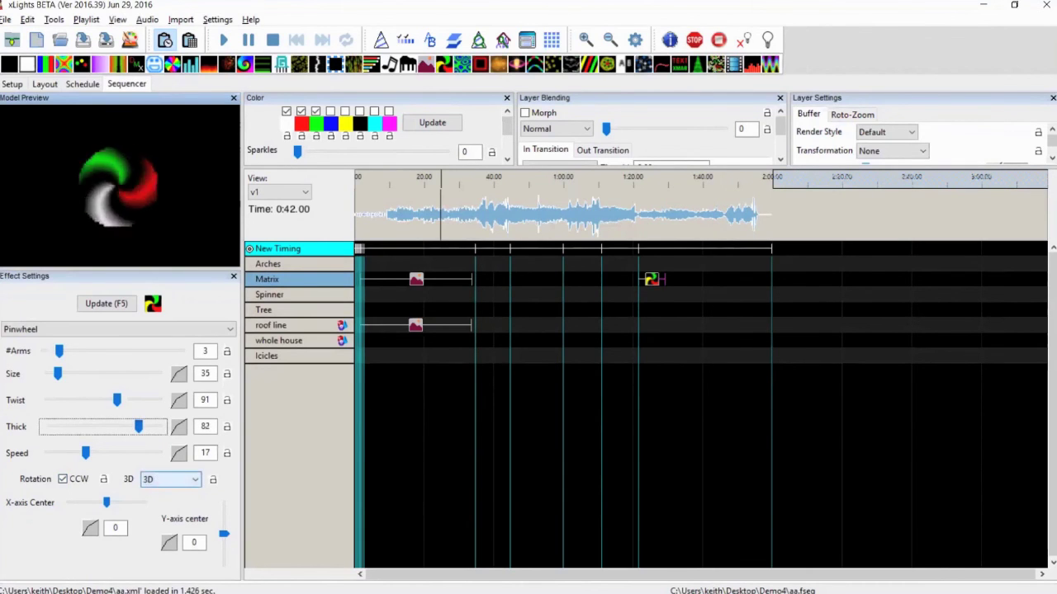
Step: Try the 3D Inverted option on the pinwheel and return it to 3D
left_click(162, 479)
left_click(163, 514)
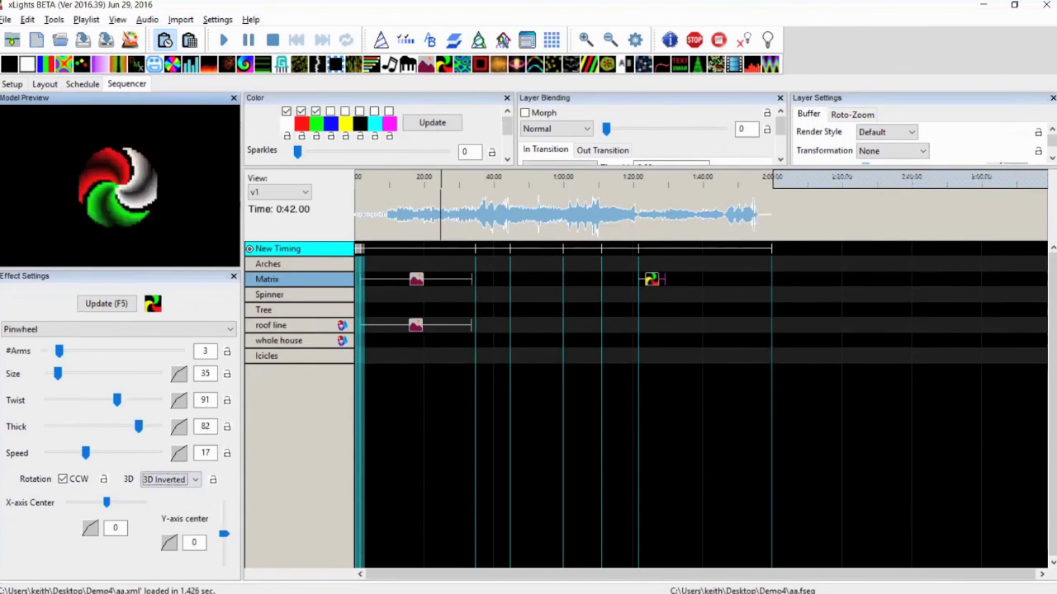
left_click(169, 480)
left_click(149, 504)
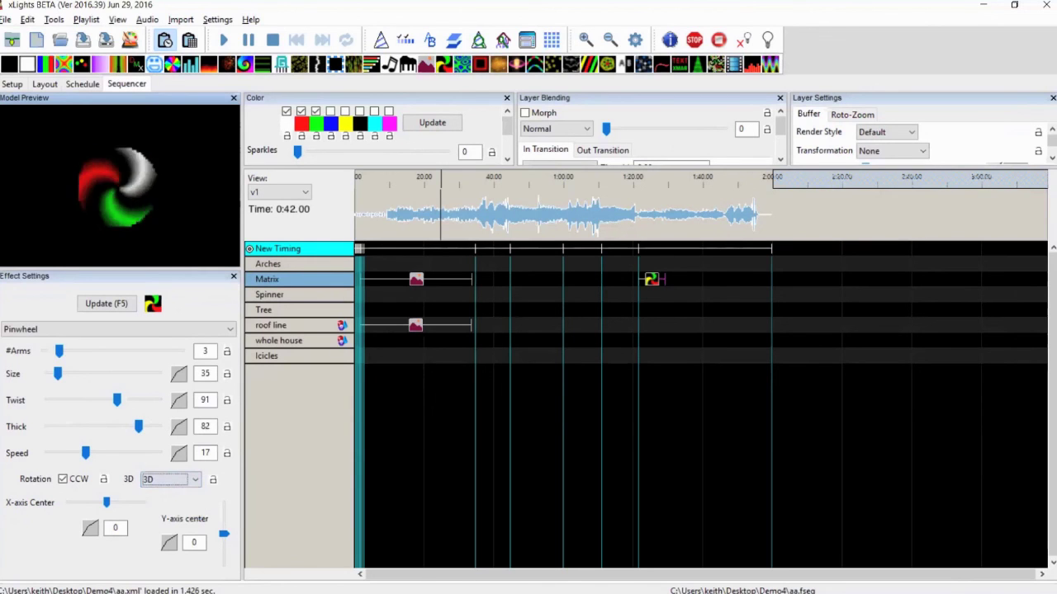
Step: Set the pinwheel's X-axis center to -63, test its Y-axis center at -79, and set that to -5
left_click_drag(106, 501, 82, 502)
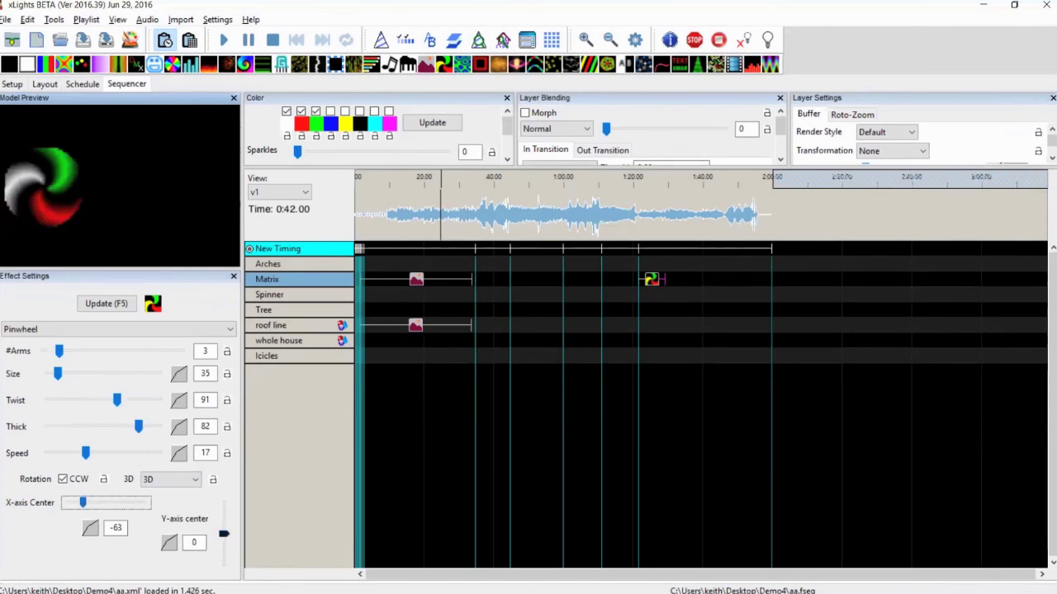
left_click_drag(224, 534, 224, 559)
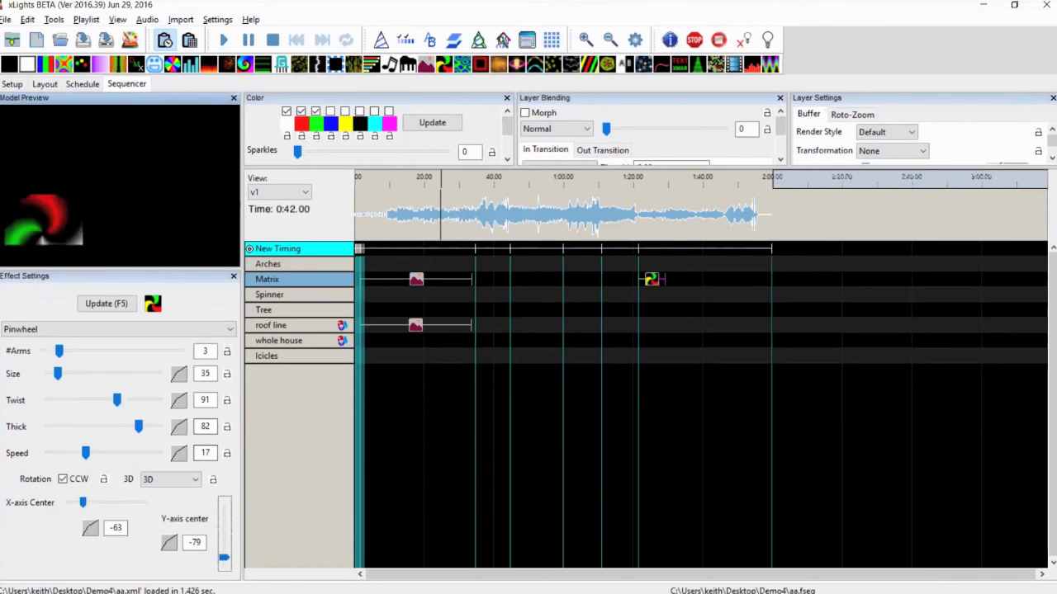
left_click_drag(224, 559, 223, 536)
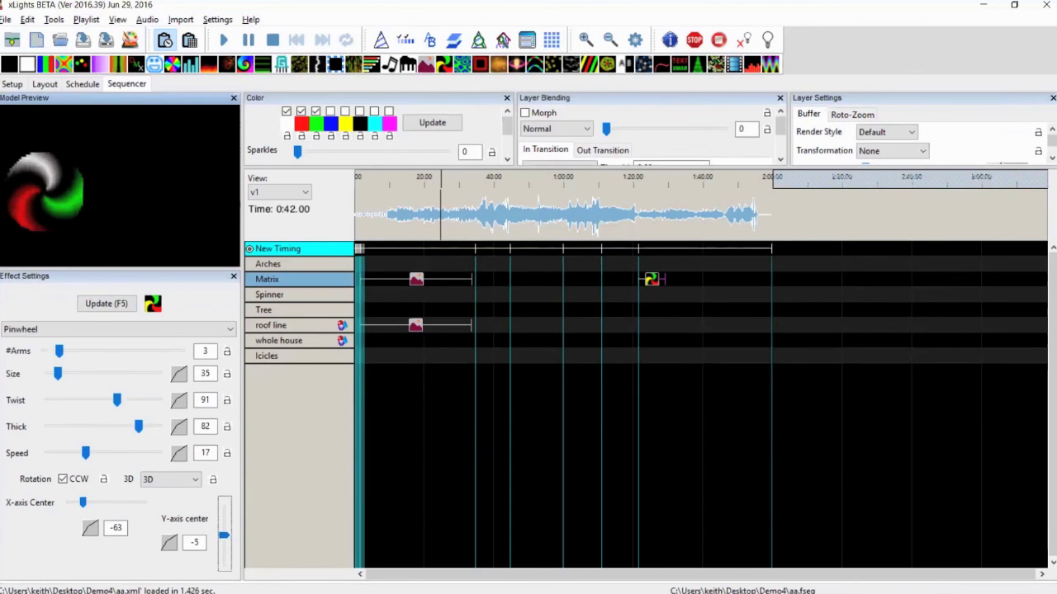
Step: Set the pinwheel's X-axis center to 17, and replace the pinwheel on the Matrix row with a Plasma effect
left_click_drag(83, 502, 113, 502)
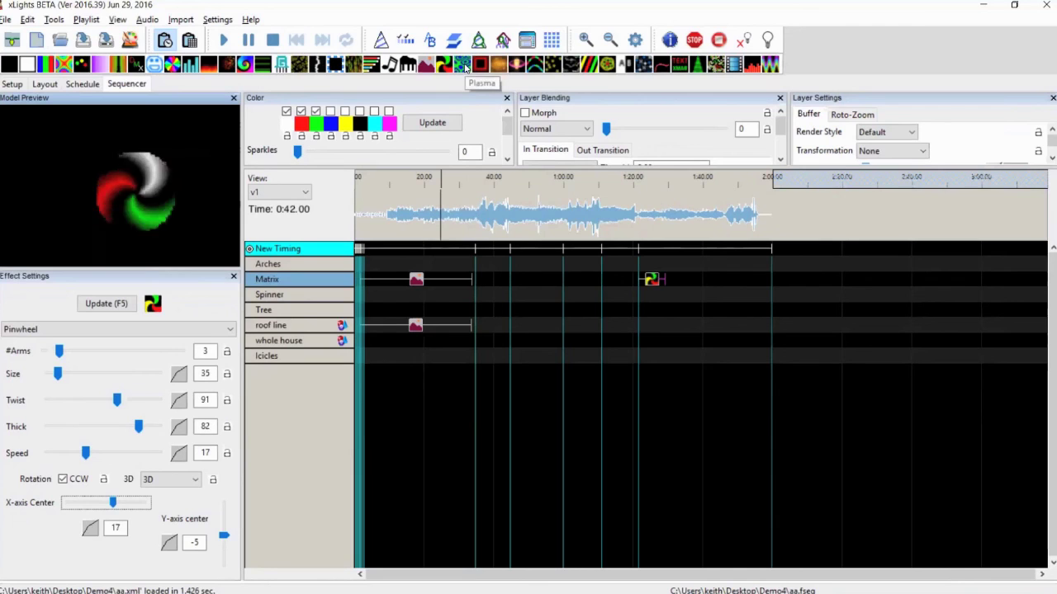
left_click_drag(465, 68, 653, 281)
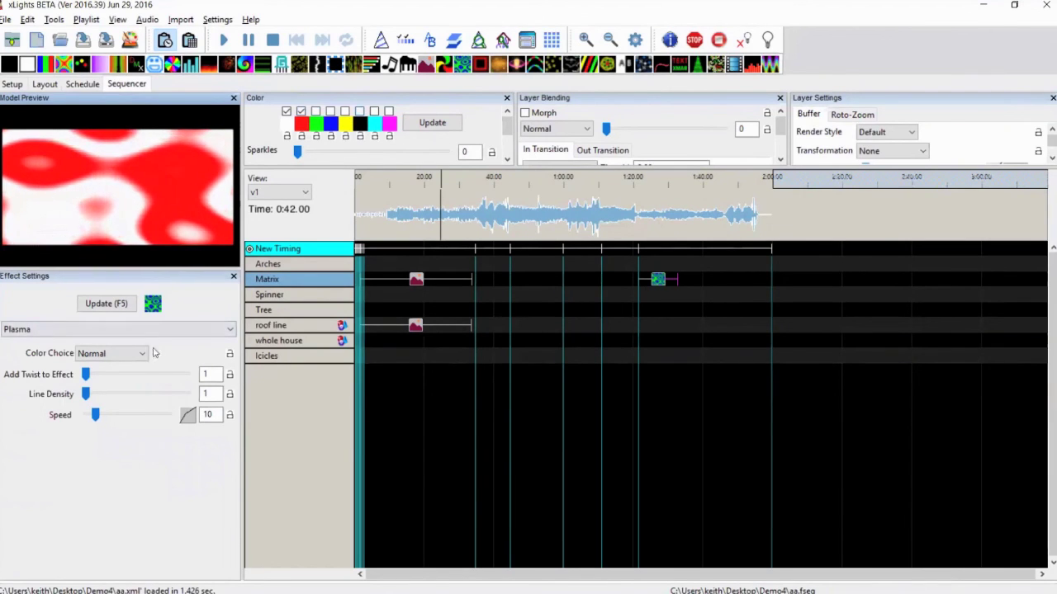
Step: Try Preset Colors 1 and Preset Colors 2 on the plasma and set its Color Choice to Preset Colors 3
left_click(96, 360)
left_click(97, 377)
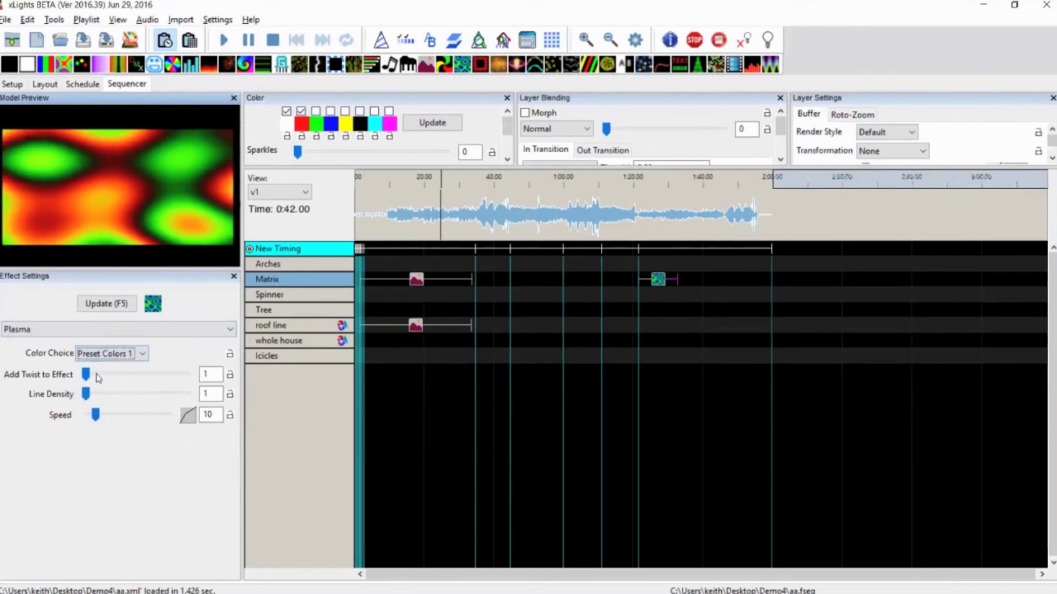
left_click(105, 357)
left_click(101, 387)
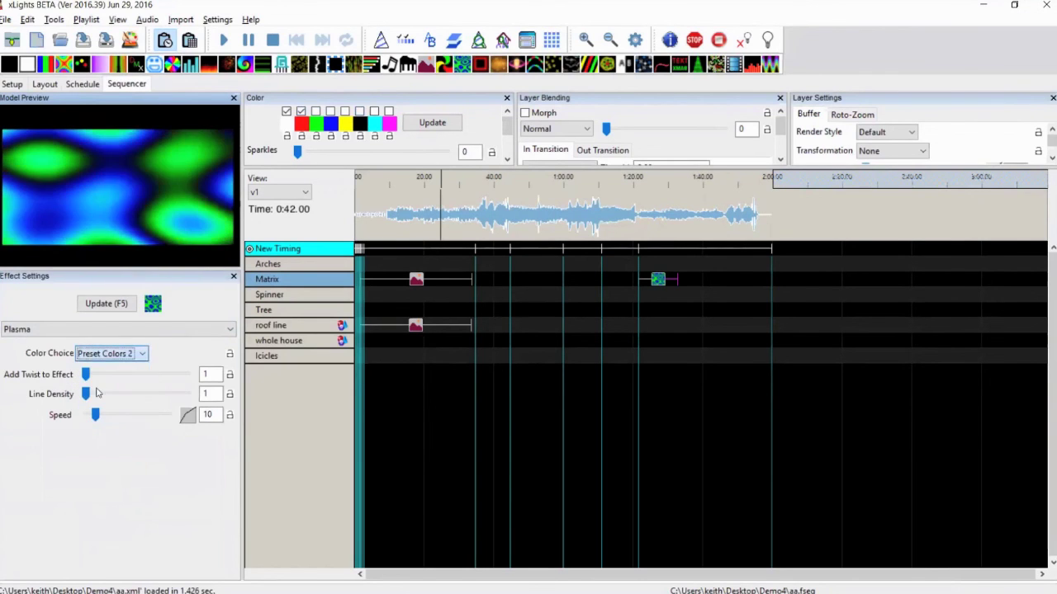
left_click(102, 358)
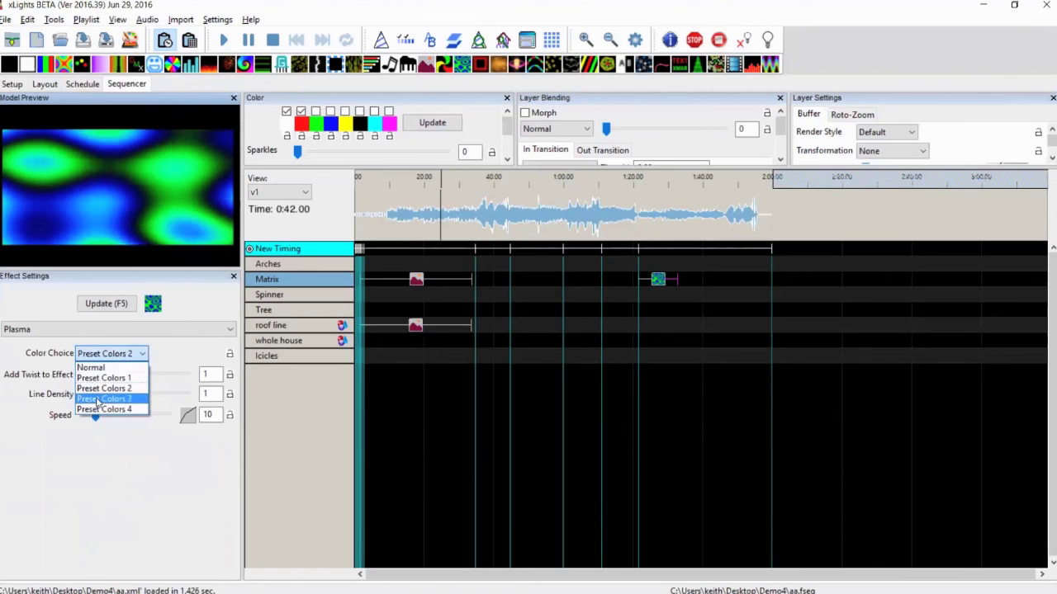
left_click(99, 398)
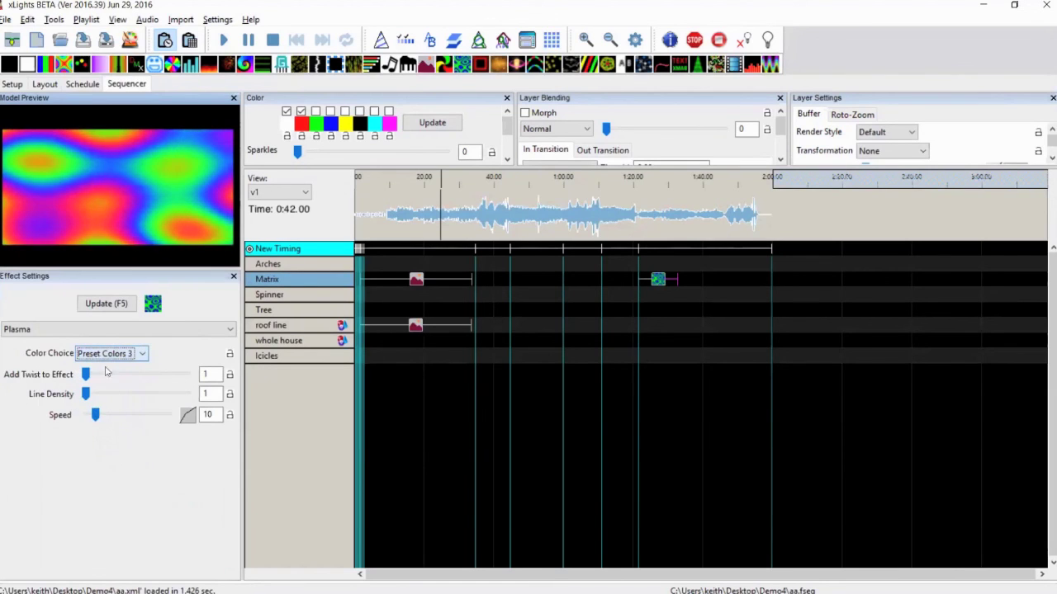
Step: Test the plasma's Line Density at 9, set it to 6, and set Speed to 0
left_click_drag(87, 375, 174, 392)
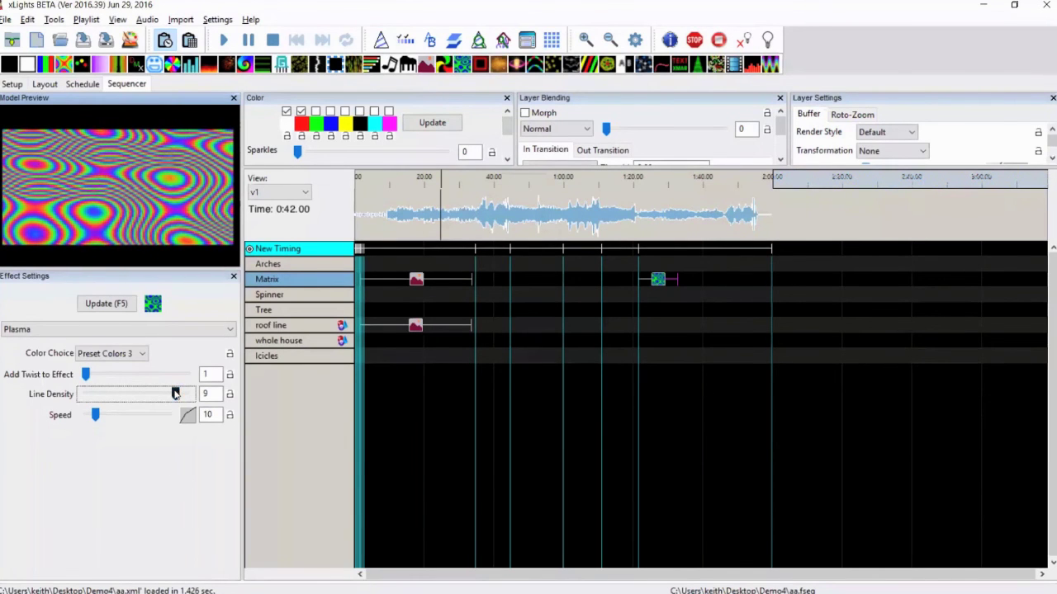
left_click_drag(175, 394, 87, 415)
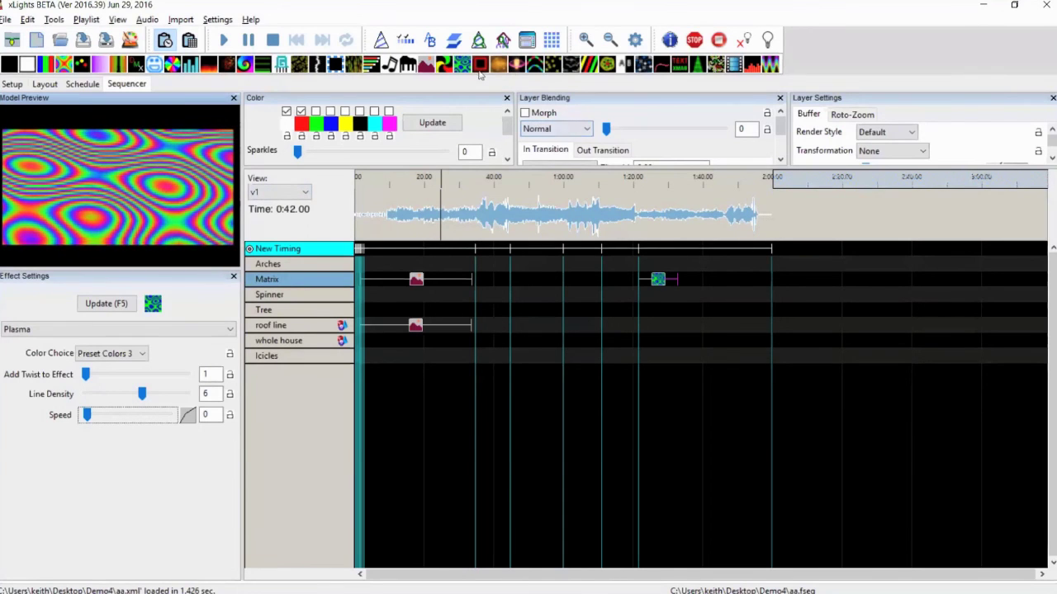
Step: Replace the plasma on the Matrix row with a slightly longer Ripple effect, enabling 3D and the white, red and green colors
left_click_drag(480, 66, 657, 279)
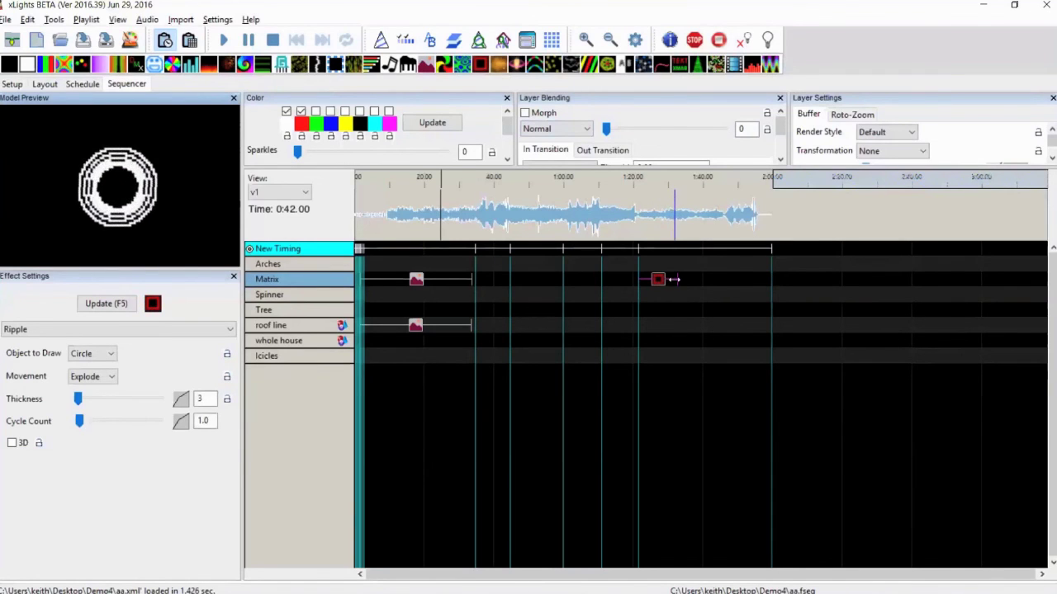
left_click_drag(673, 279, 685, 279)
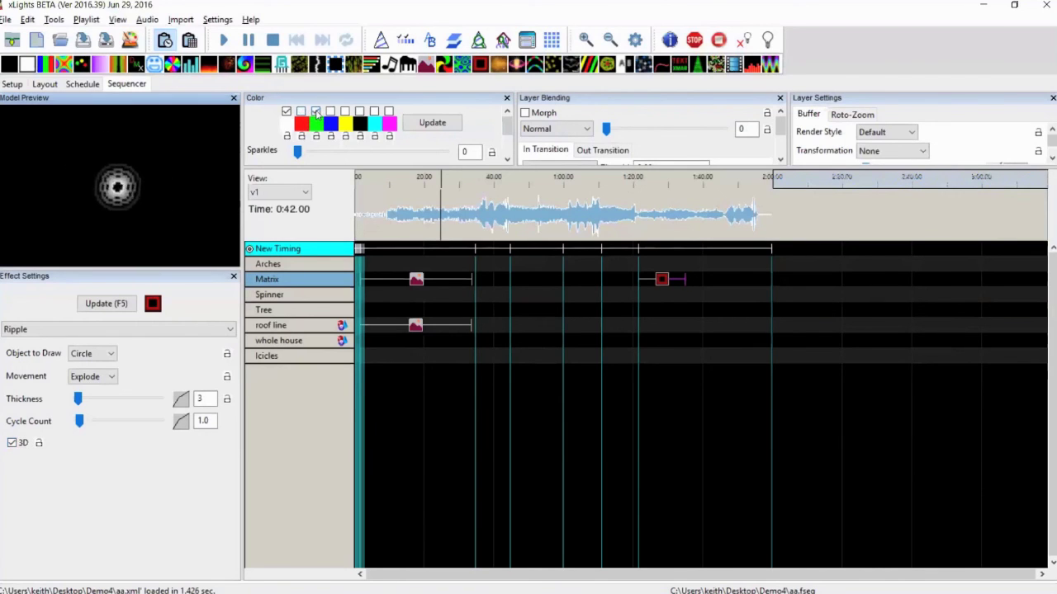
left_click(316, 112)
Step: Try Square as the ripple's Object to Draw and set it to Triangle
left_click(92, 353)
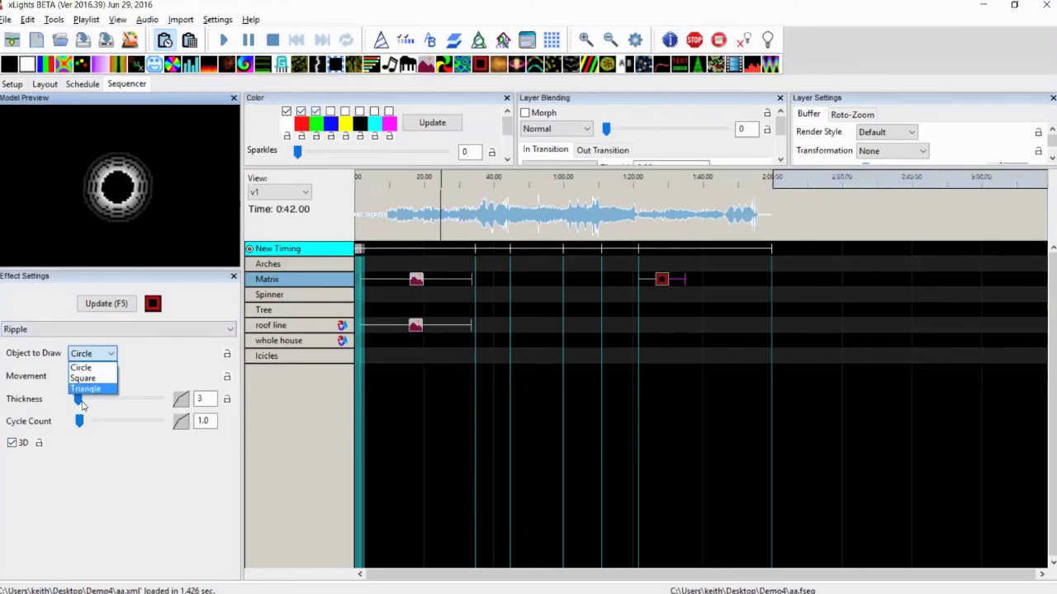
left_click(82, 378)
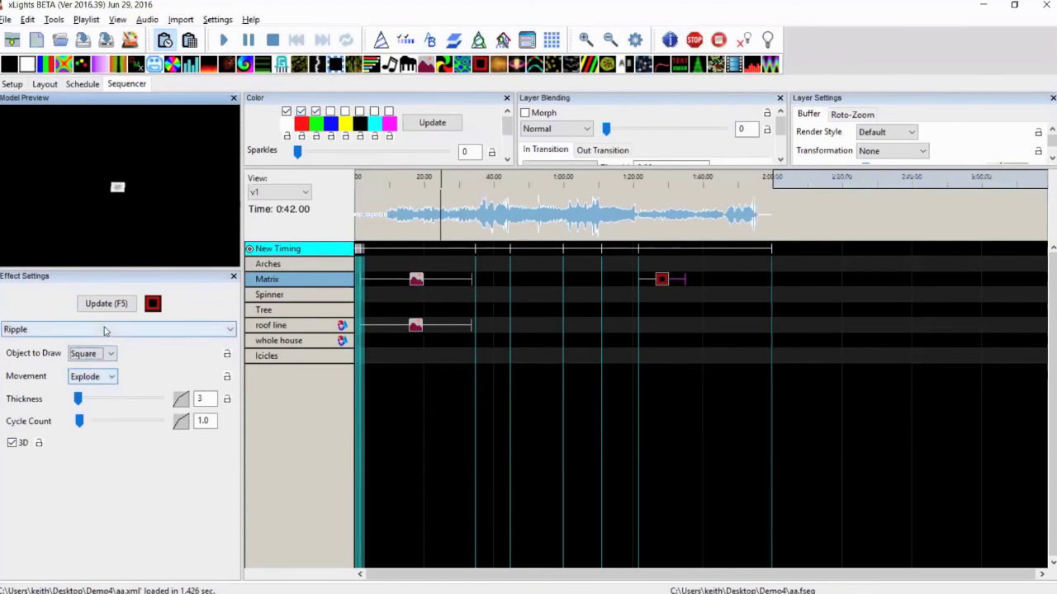
left_click(89, 355)
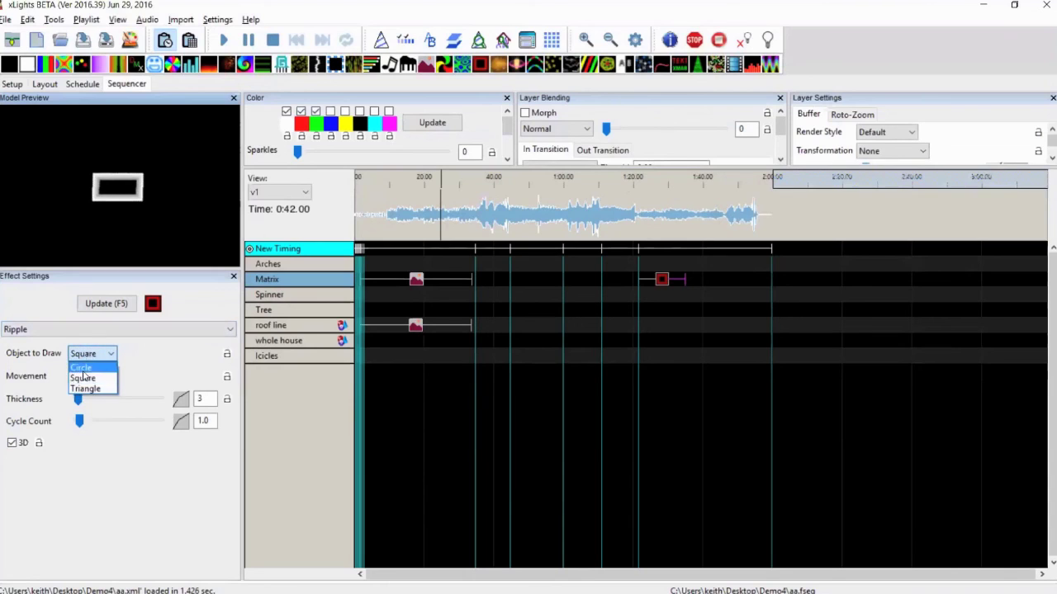
left_click(78, 389)
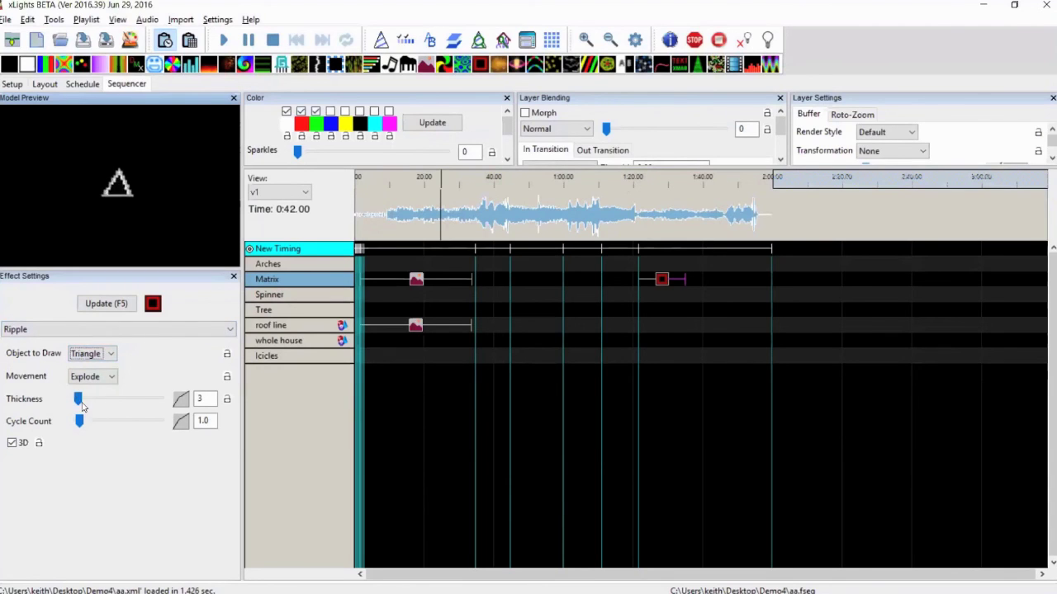
Step: Set the ripple's Thickness to 43 and Cycle Count to 14.8, turn off 3D, and set Movement to Implode
left_click_drag(79, 401, 120, 418)
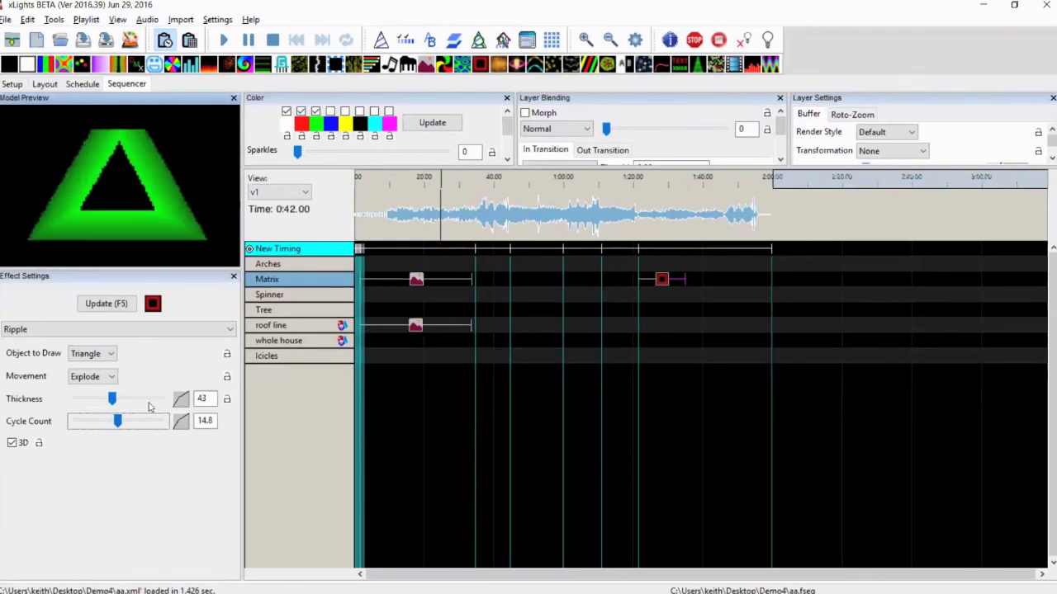
left_click(11, 444)
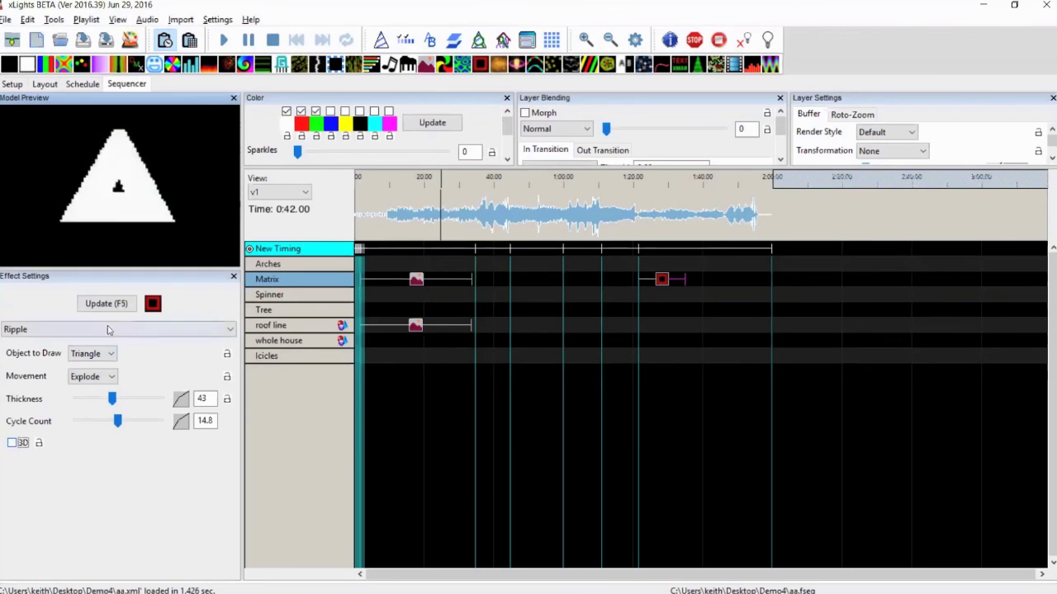
left_click(104, 377)
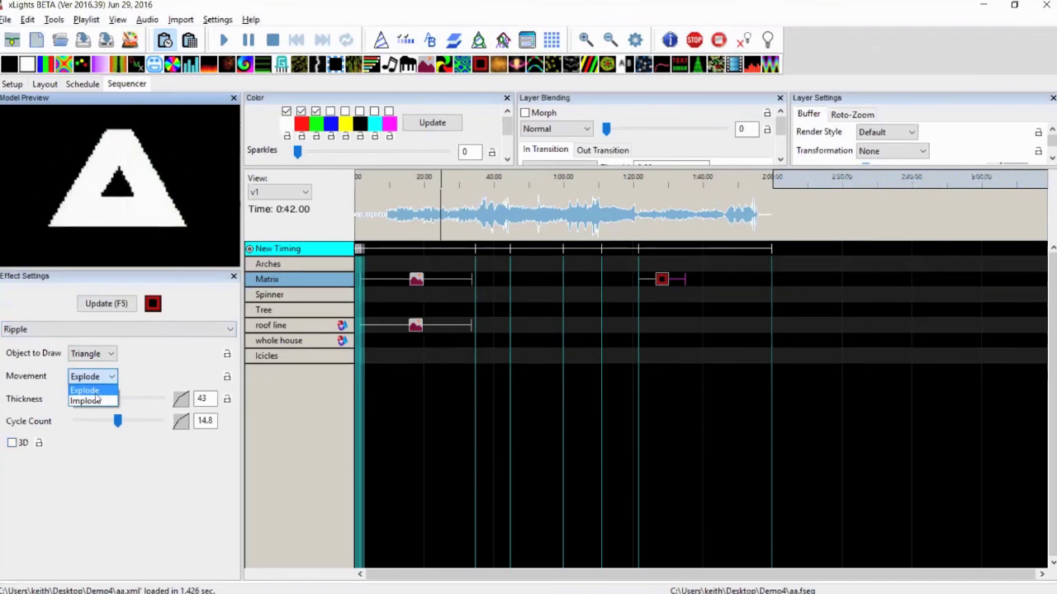
left_click(93, 402)
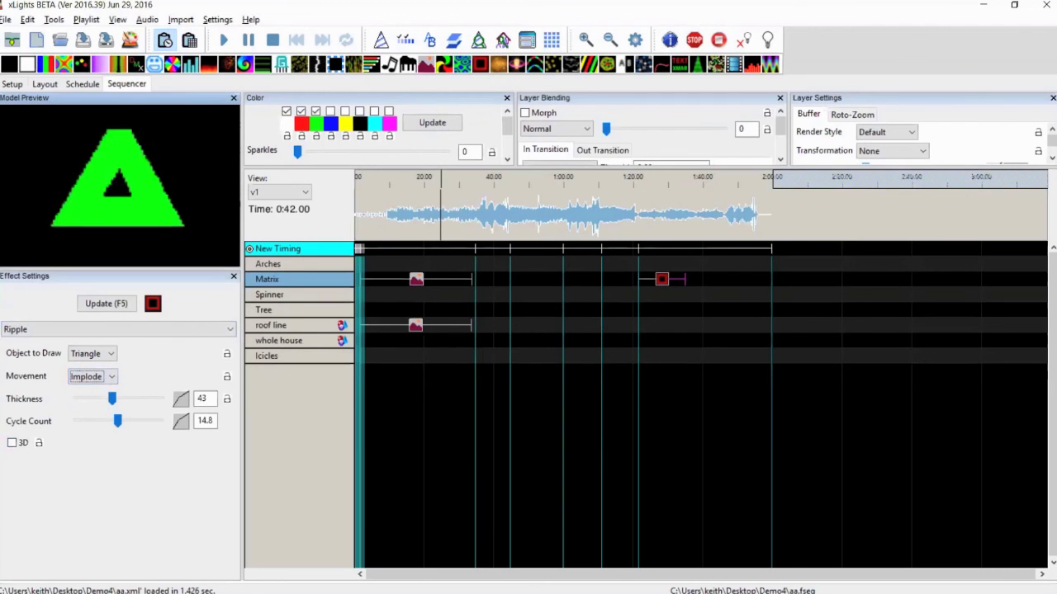
Step: Apply a Ramp value curve to the ripple's Thickness with Start Level 0 and End Level 100
left_click(180, 400)
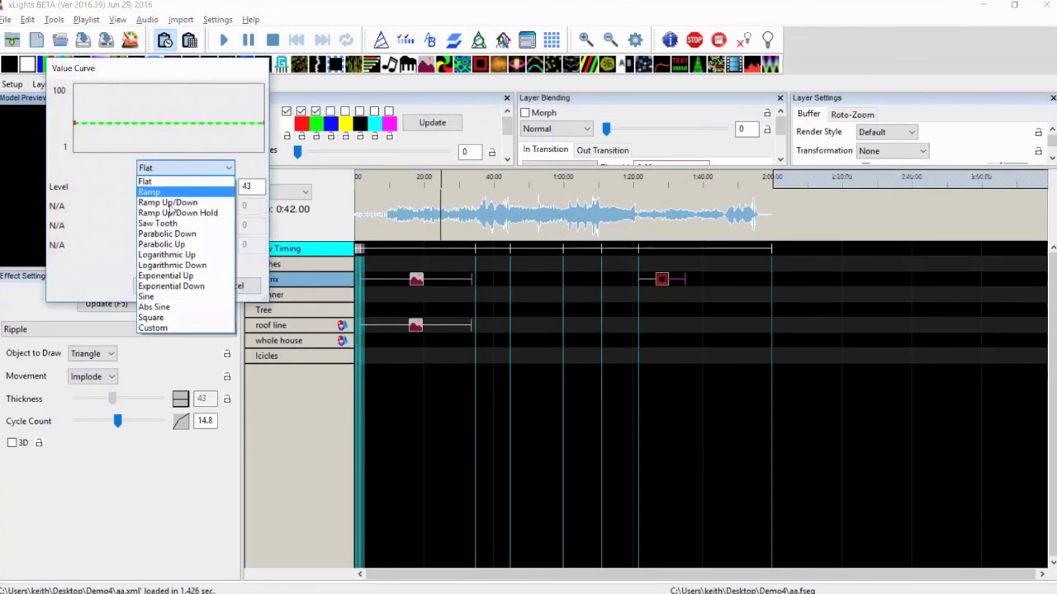
left_click(149, 192)
left_click(162, 286)
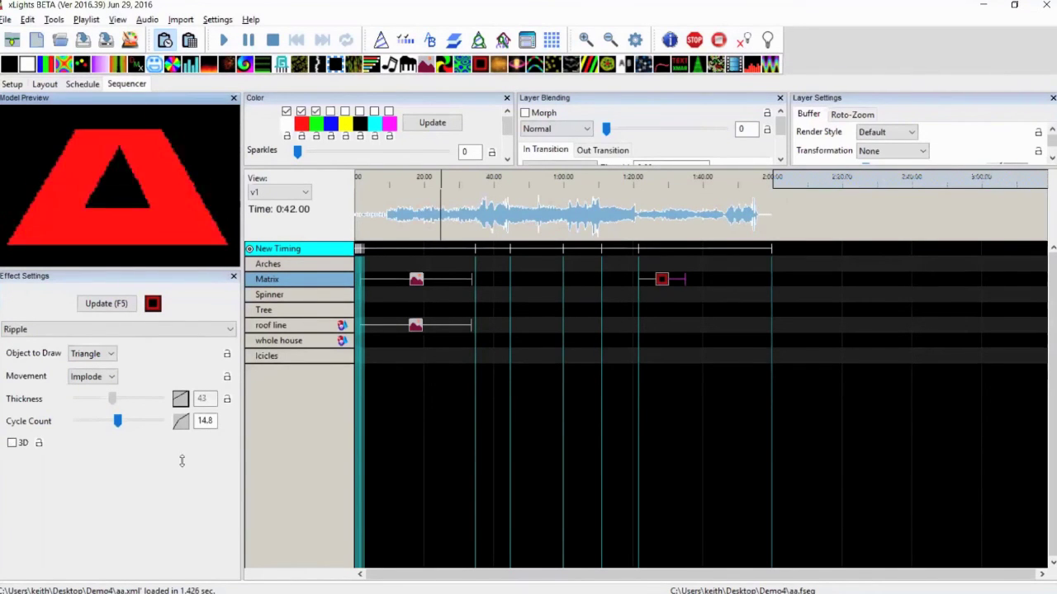
left_click(181, 399)
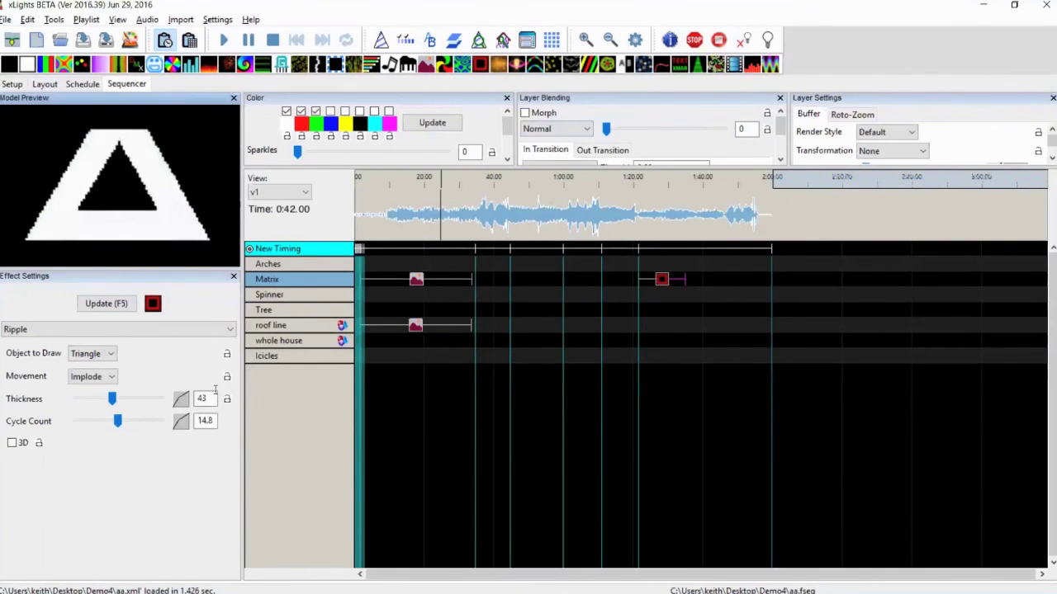
left_click(181, 399)
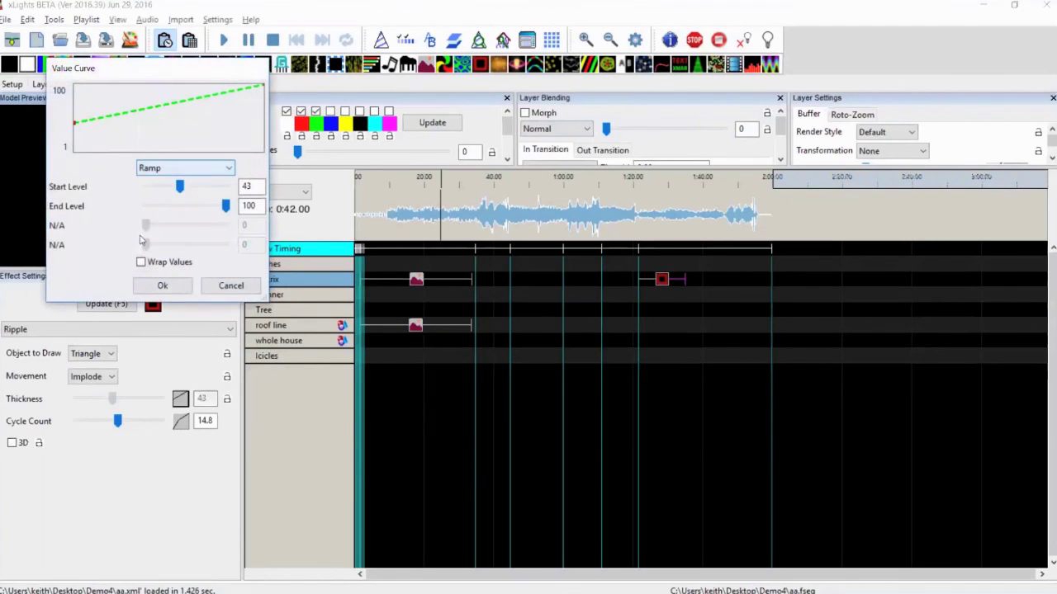
left_click_drag(180, 186, 141, 190)
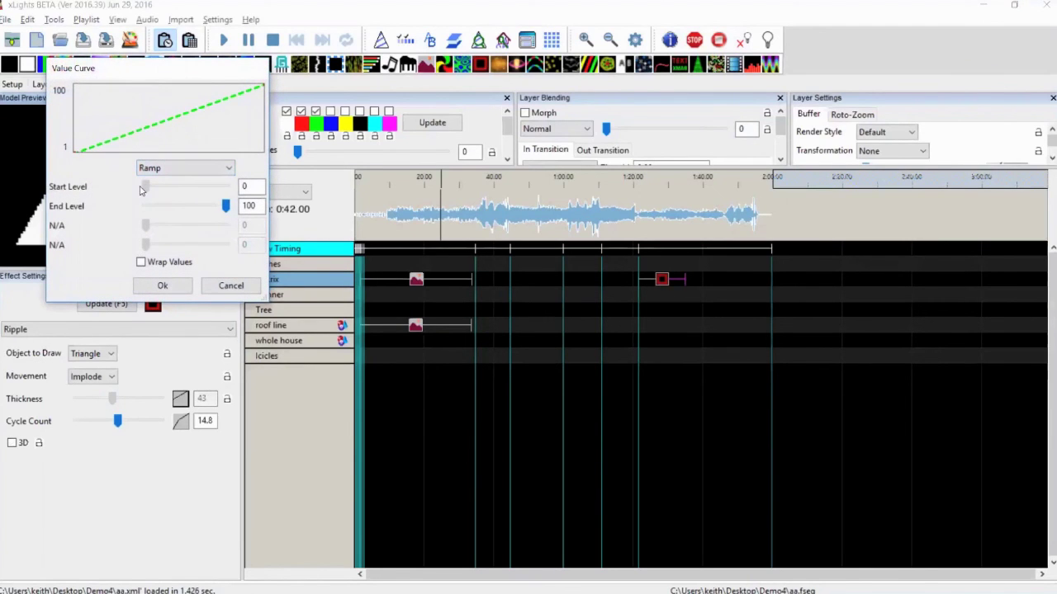
left_click(162, 286)
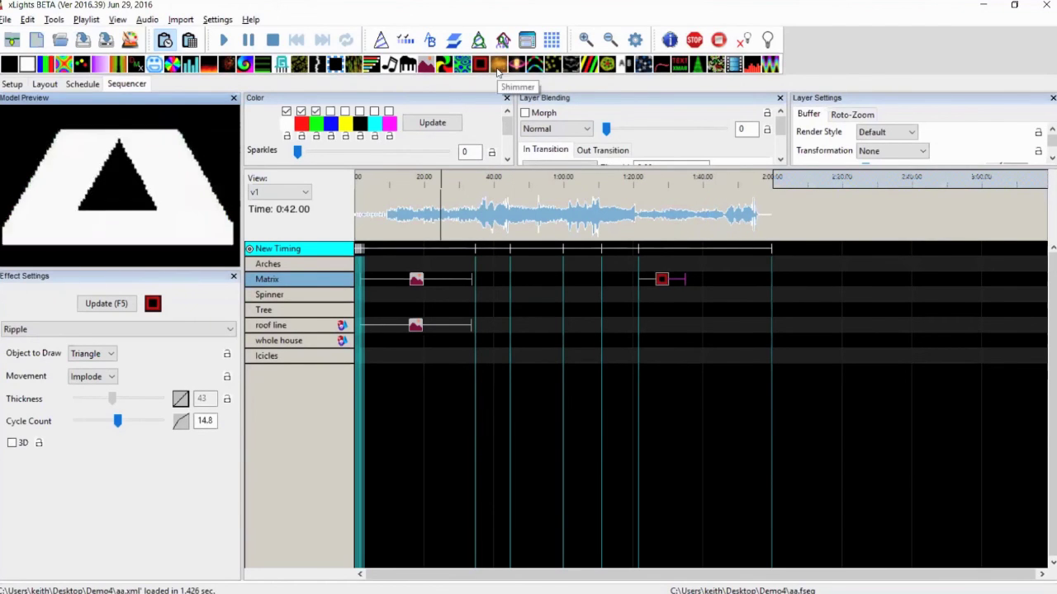
Step: Replace the ripple on the Matrix row with a Shimmer effect ending at about 1:45, and set its Cycle Count to 23.9
left_click_drag(624, 225, 720, 280)
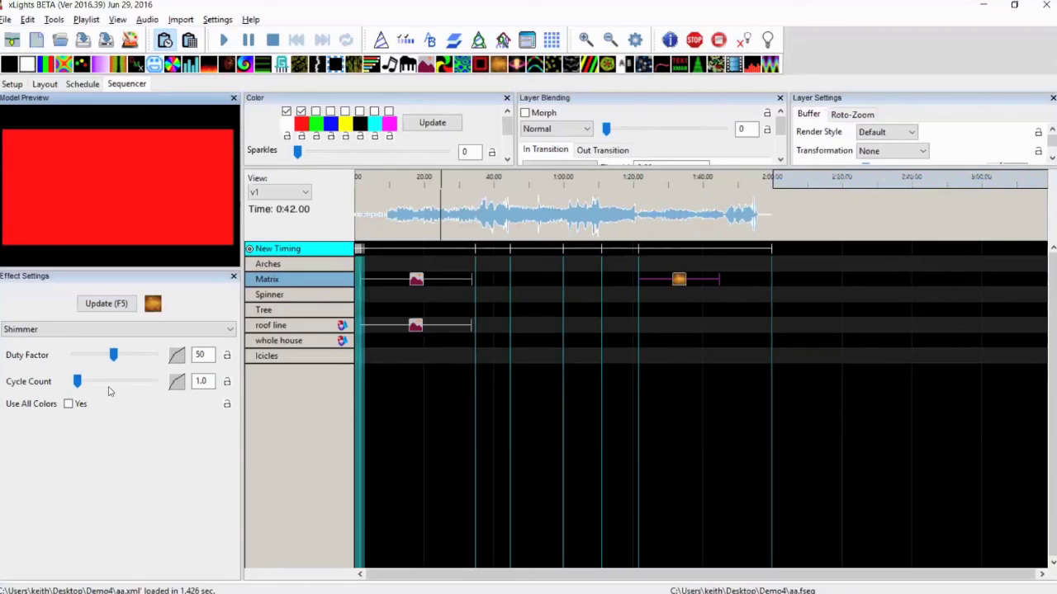
left_click_drag(77, 381, 138, 386)
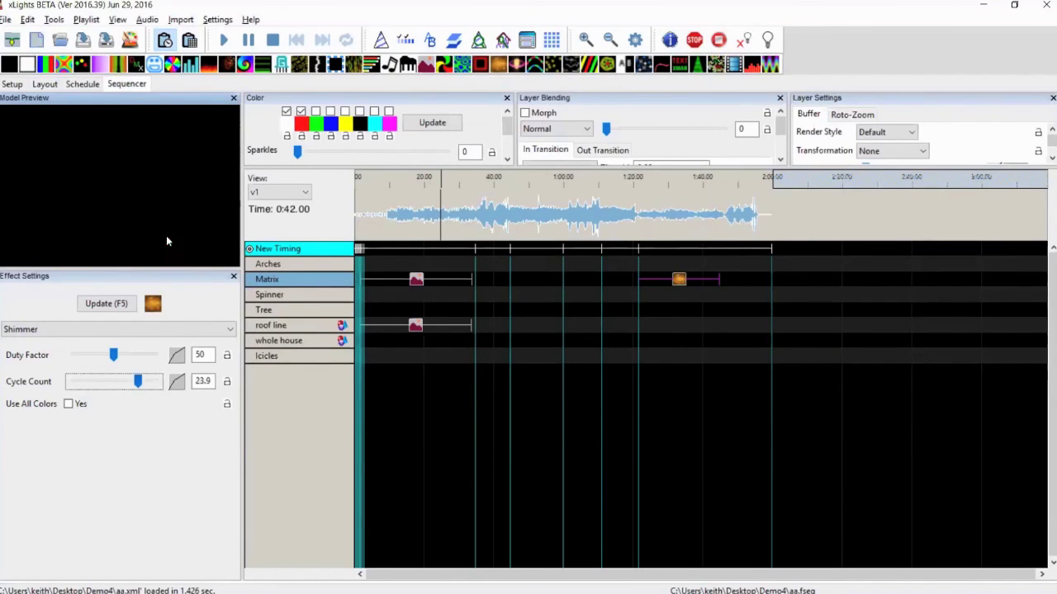
Step: Try Use All Colors on the shimmer with green added, turn the option off, and leave only white enabled
left_click(69, 404)
left_click(69, 404)
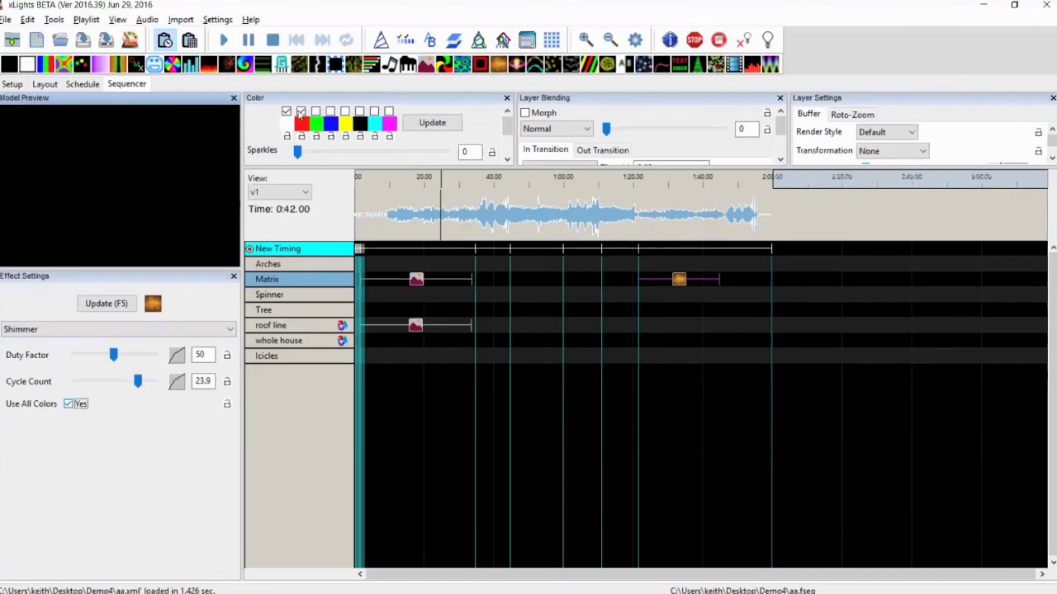
left_click(316, 111)
left_click(68, 404)
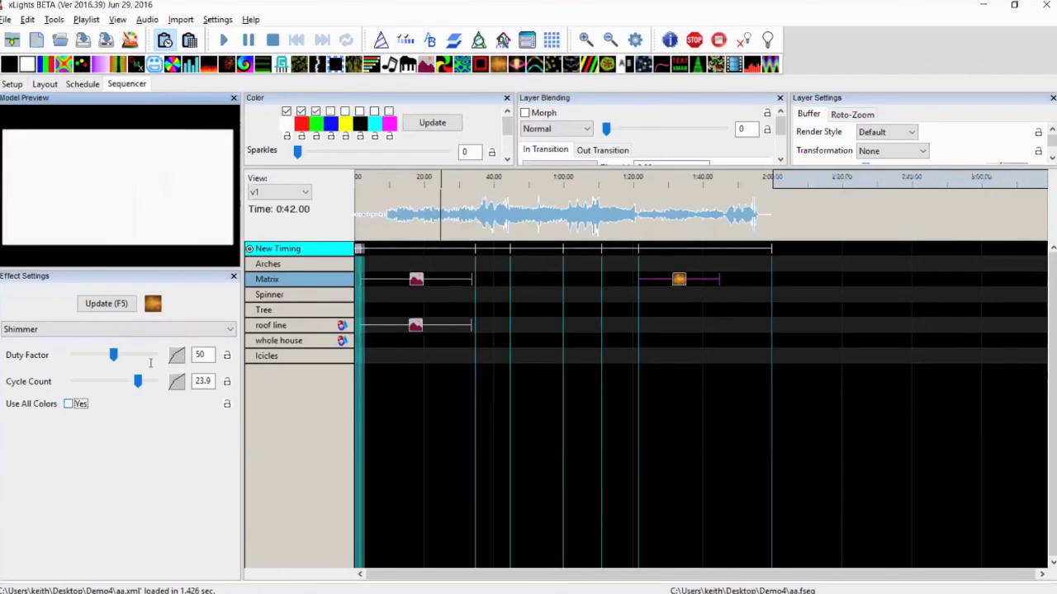
left_click(300, 112)
left_click(315, 112)
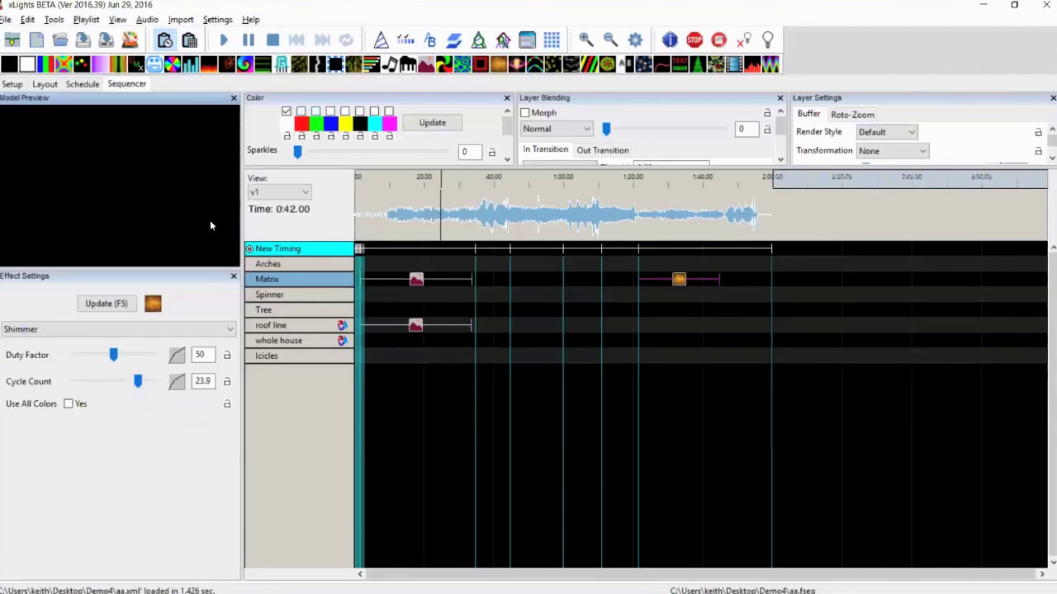
Step: Set the shimmer's Cycle Count to 30.0, test a much shorter effect duration, and extend its end back to about 1:45
left_click_drag(141, 383, 154, 382)
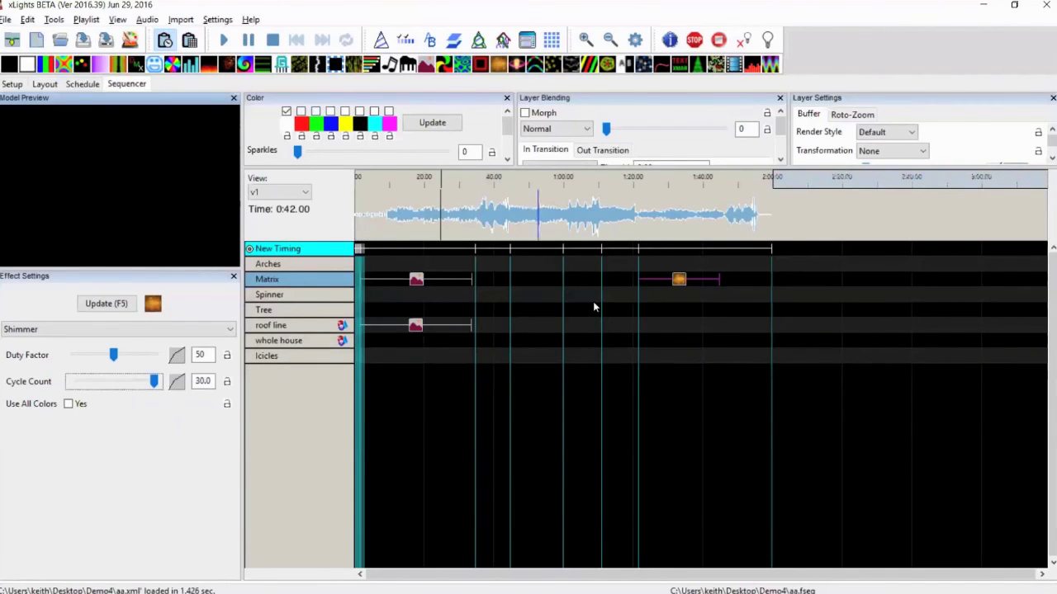
left_click_drag(720, 280, 654, 278)
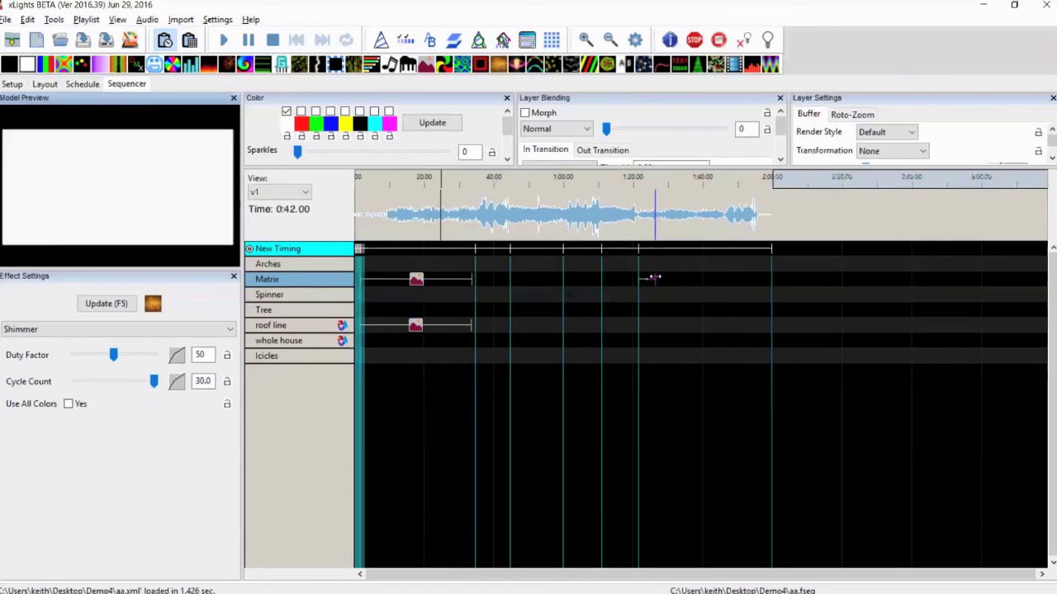
left_click_drag(652, 278, 720, 280)
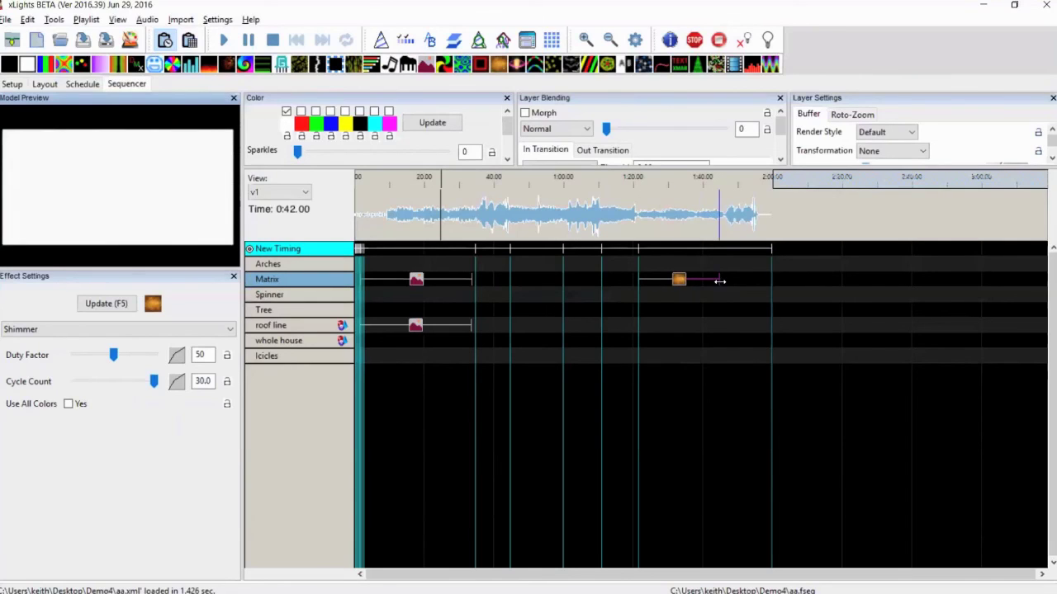